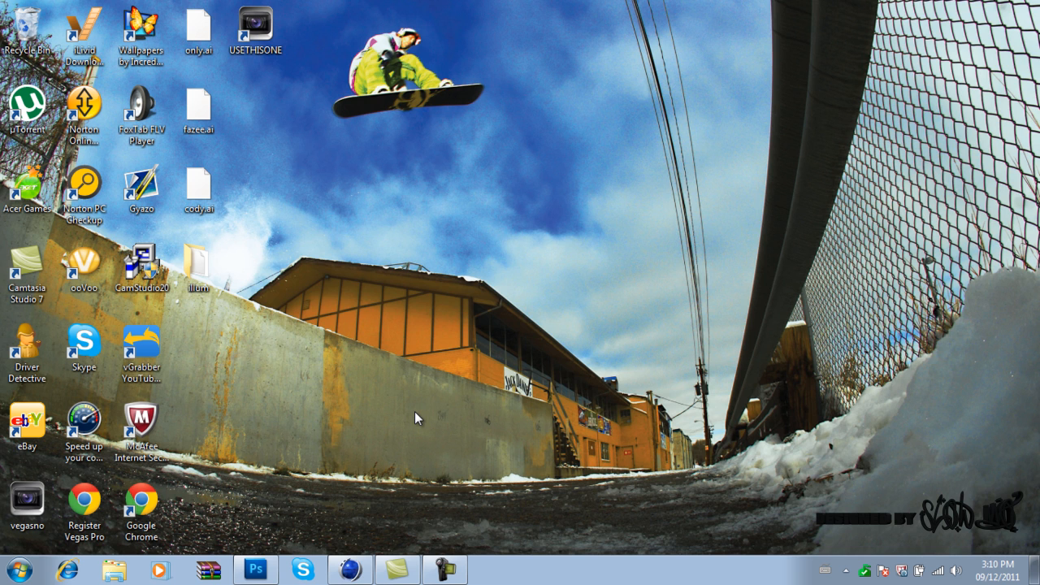
Switch to Photoshop and open the cody graffiti photo from the My Pictures folder.
{"action": "left_click", "coordinate": [268, 575]}
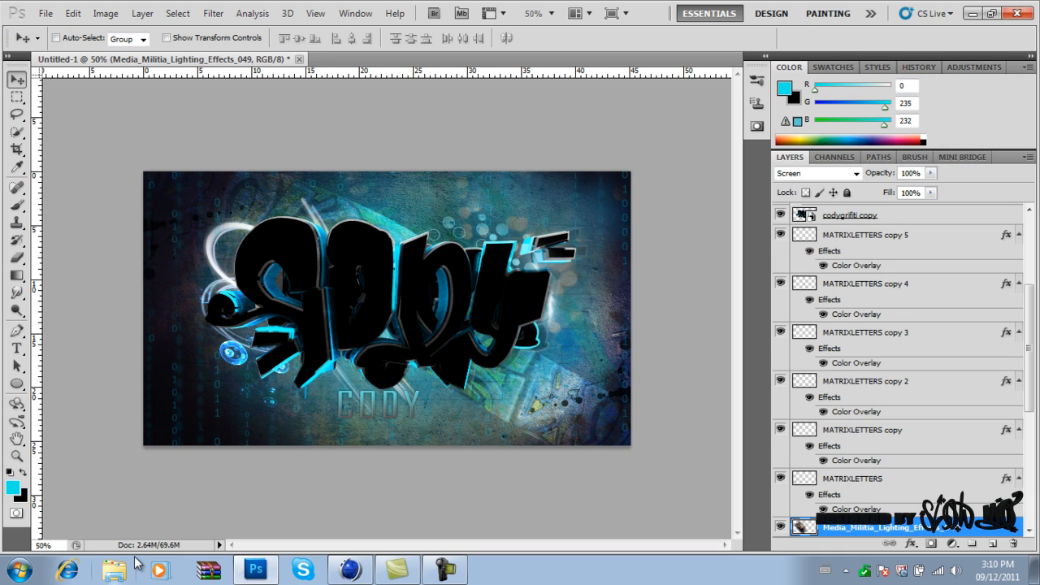
{"action": "left_click", "coordinate": [45, 13]}
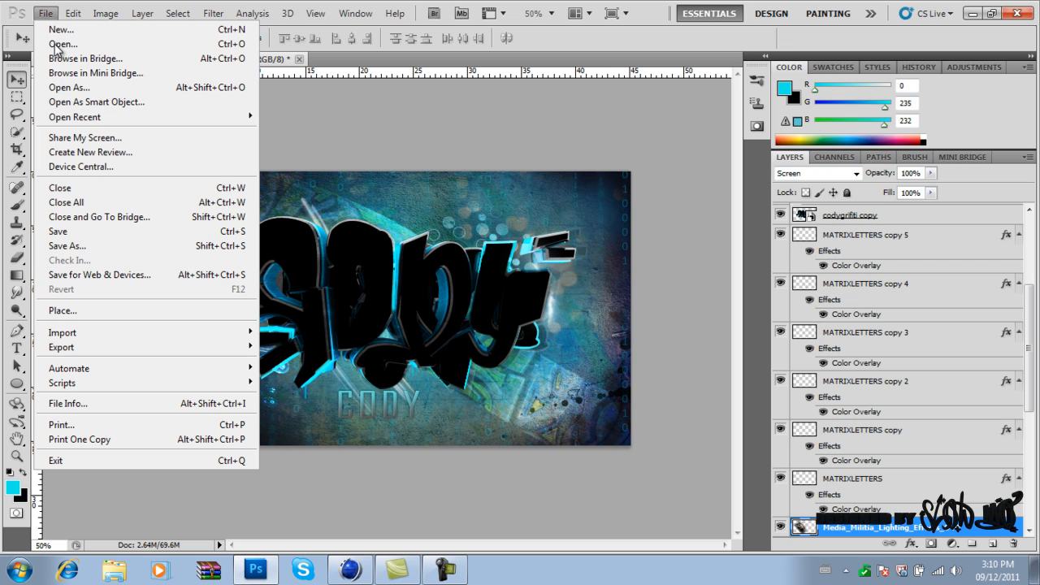
{"action": "left_click", "coordinate": [55, 44]}
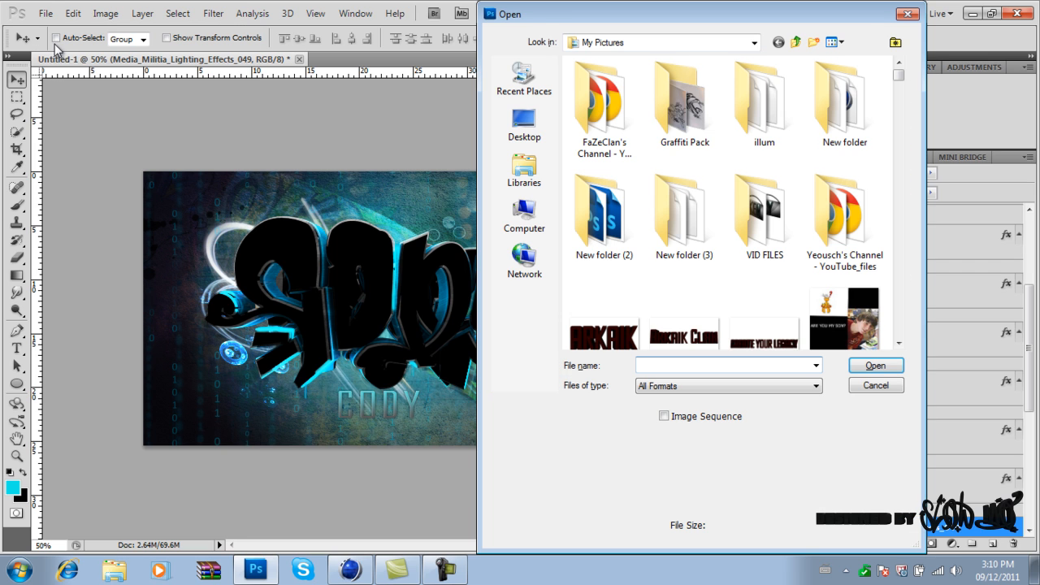
{"action": "left_click", "coordinate": [899, 343]}
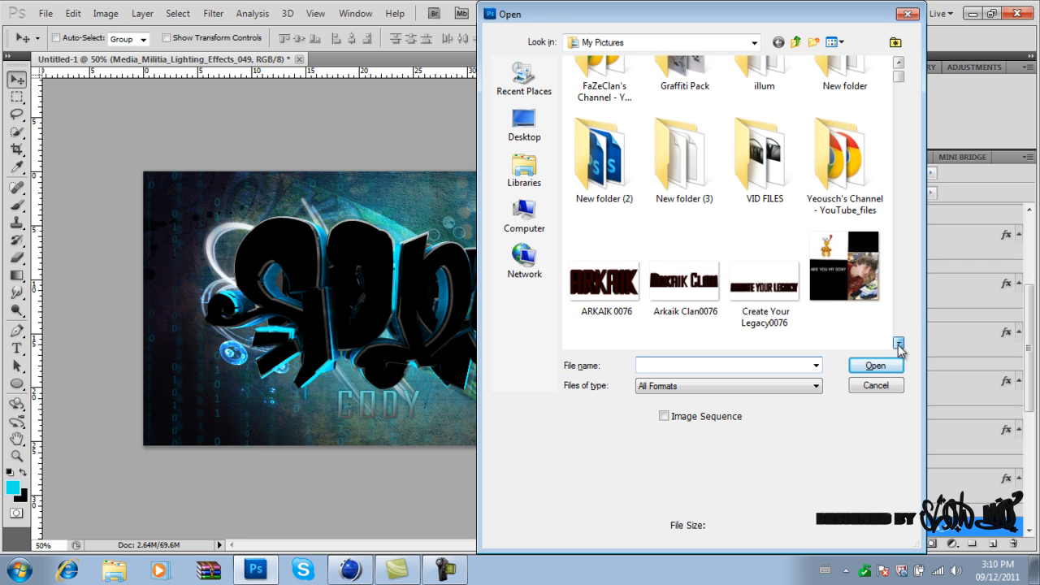
{"action": "left_click", "coordinate": [898, 343]}
{"action": "left_click", "coordinate": [899, 342]}
{"action": "left_click", "coordinate": [899, 343]}
{"action": "left_click", "coordinate": [898, 343]}
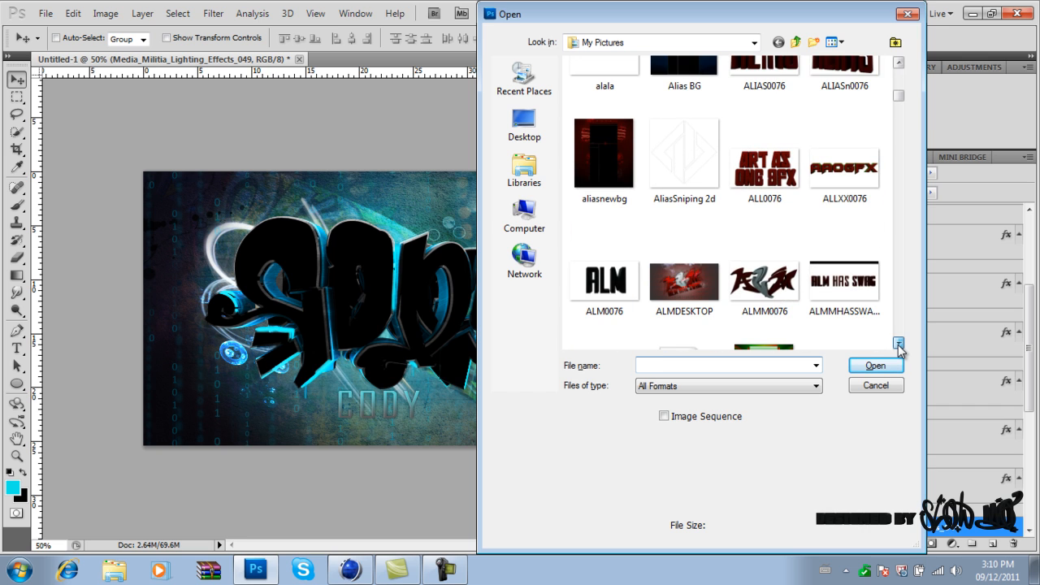
{"action": "left_click", "coordinate": [899, 342]}
{"action": "left_click", "coordinate": [898, 343]}
{"action": "left_click", "coordinate": [899, 343]}
{"action": "left_click", "coordinate": [898, 343]}
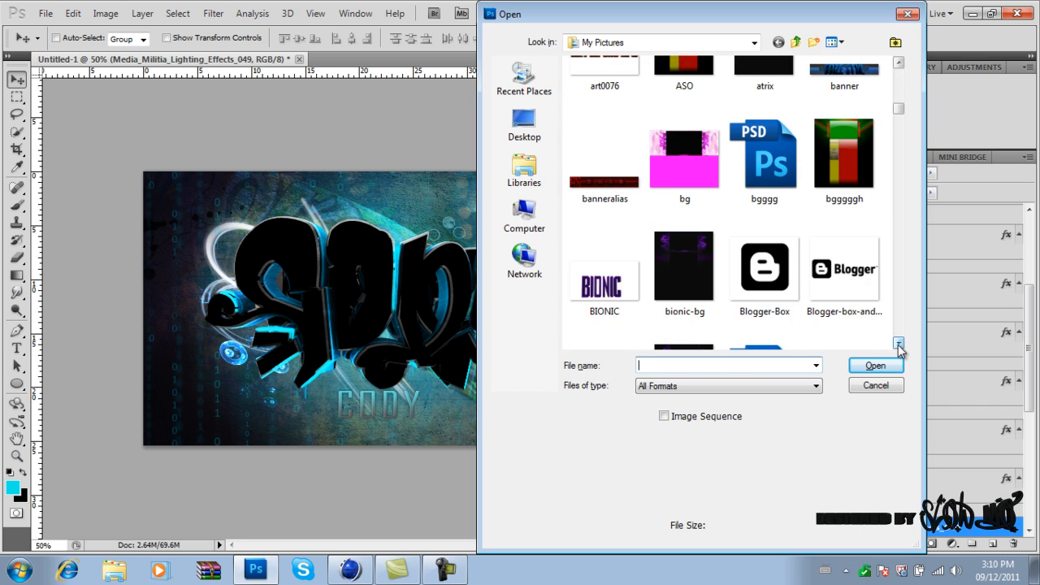
{"action": "left_click", "coordinate": [899, 343]}
{"action": "left_click", "coordinate": [899, 343]}
{"action": "left_click", "coordinate": [899, 342]}
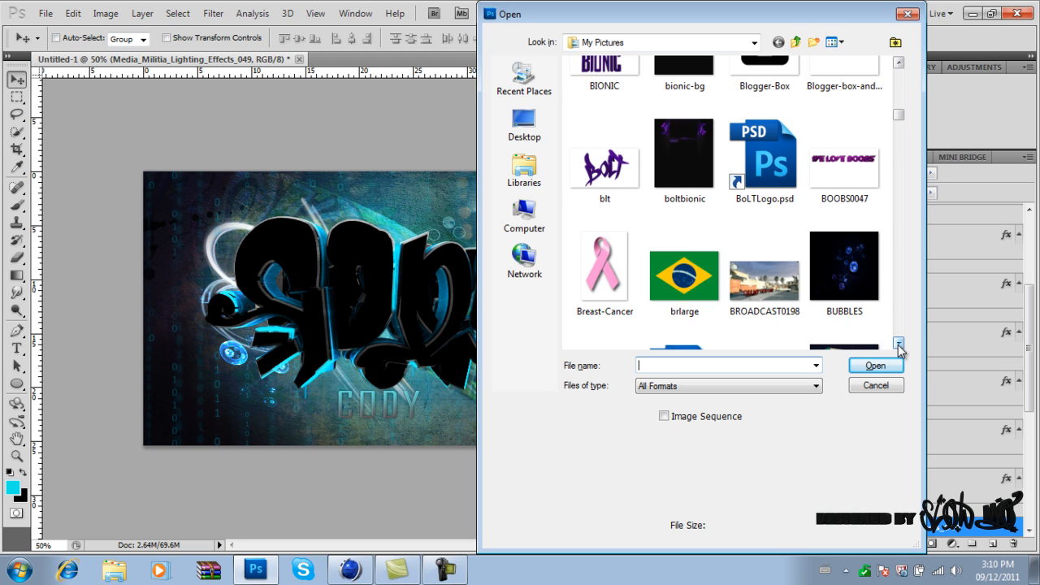
{"action": "left_click", "coordinate": [898, 343]}
{"action": "left_click", "coordinate": [899, 342]}
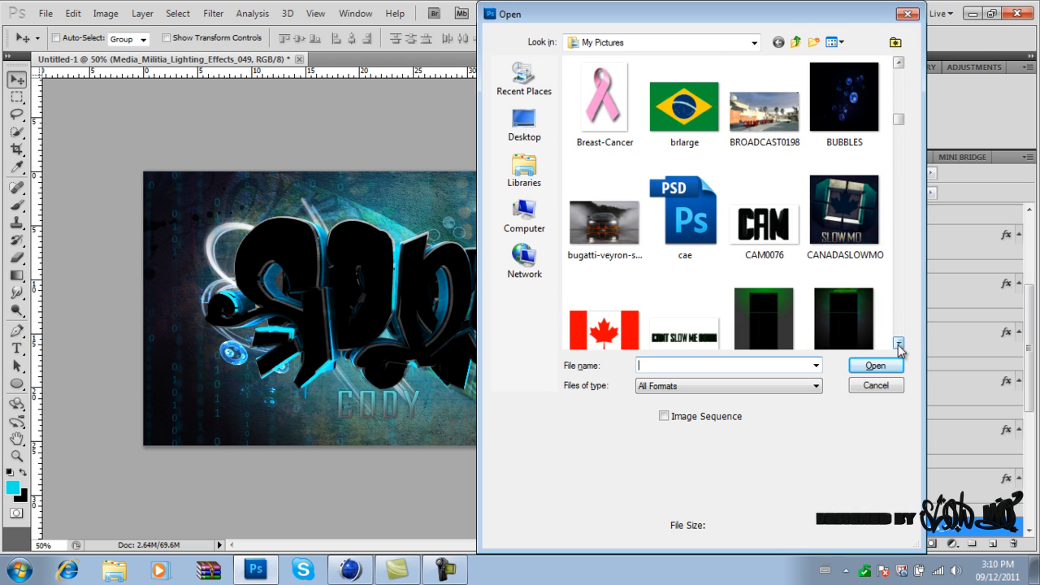
{"action": "left_click", "coordinate": [898, 343]}
{"action": "left_click", "coordinate": [899, 343]}
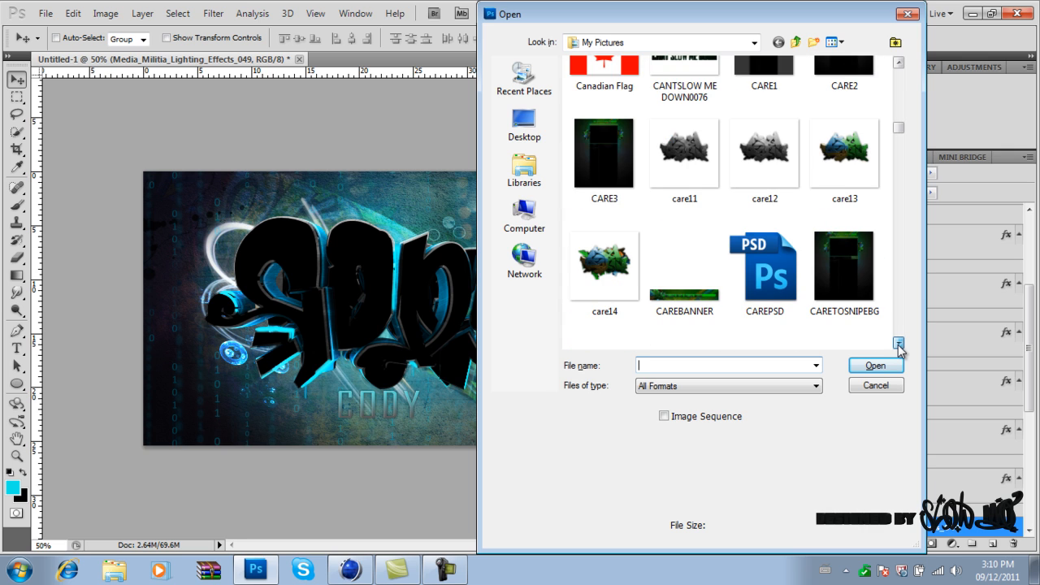
{"action": "left_click", "coordinate": [898, 343]}
{"action": "left_click", "coordinate": [899, 343]}
{"action": "left_click", "coordinate": [898, 342]}
{"action": "left_click", "coordinate": [899, 343]}
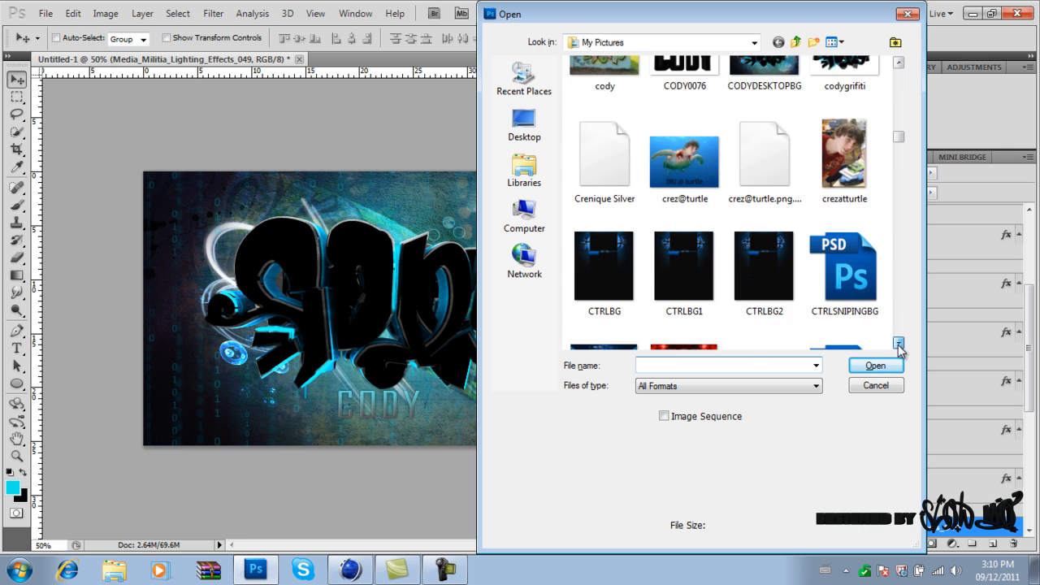
{"action": "left_click", "coordinate": [899, 343]}
{"action": "left_click", "coordinate": [899, 343]}
{"action": "left_click", "coordinate": [899, 342]}
{"action": "left_click", "coordinate": [898, 342]}
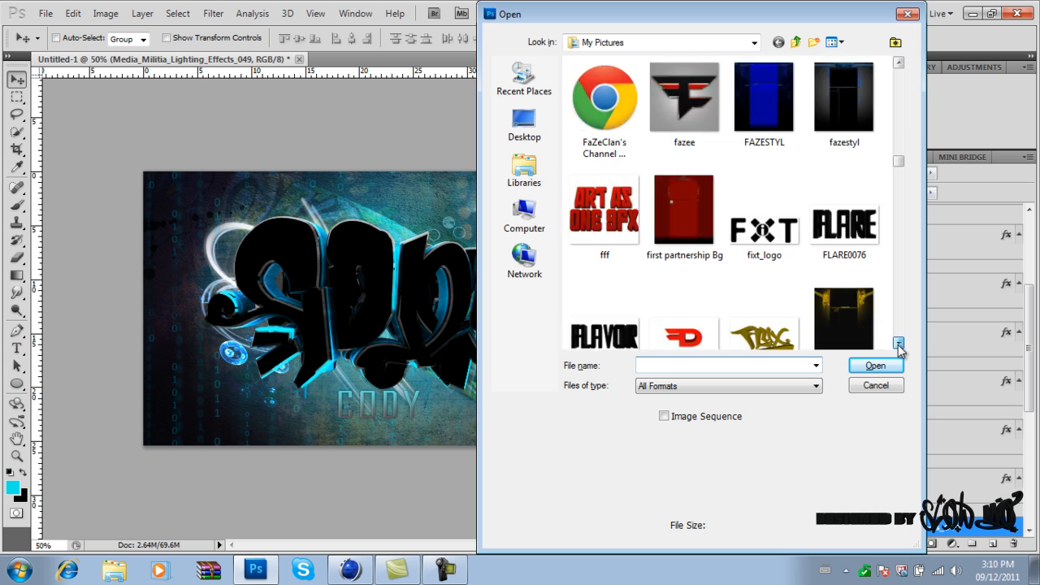
{"action": "left_click", "coordinate": [898, 343]}
{"action": "left_click", "coordinate": [898, 343]}
{"action": "left_click", "coordinate": [898, 343]}
{"action": "left_click", "coordinate": [899, 343]}
{"action": "left_click", "coordinate": [898, 343]}
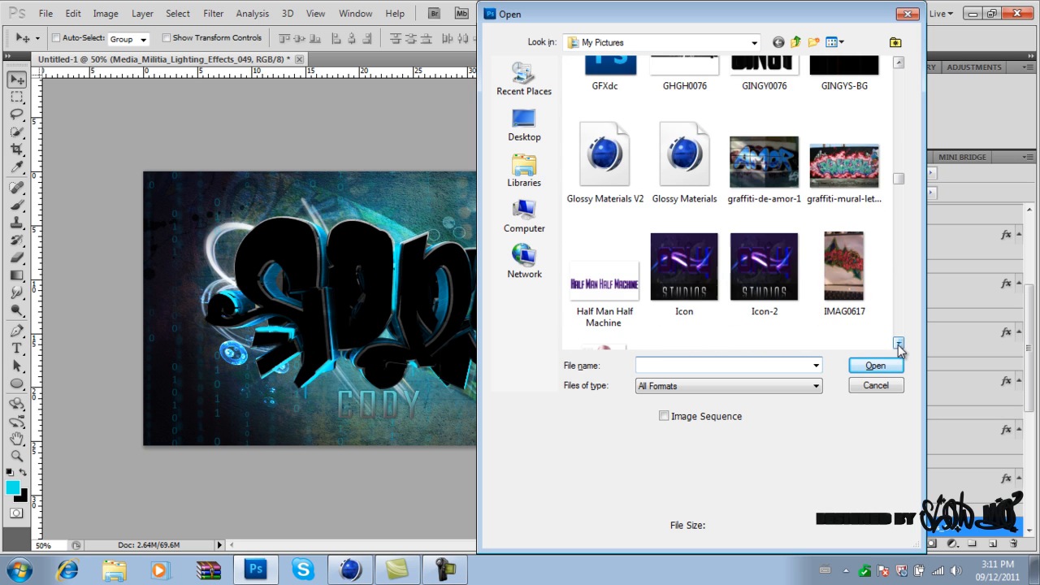
{"action": "left_click", "coordinate": [898, 343]}
{"action": "left_click", "coordinate": [898, 343]}
{"action": "left_click", "coordinate": [898, 343]}
{"action": "left_click", "coordinate": [899, 343]}
{"action": "left_click", "coordinate": [899, 343]}
{"action": "left_click", "coordinate": [898, 343]}
{"action": "left_click", "coordinate": [898, 343]}
{"action": "left_click", "coordinate": [898, 343]}
{"action": "left_click", "coordinate": [899, 343]}
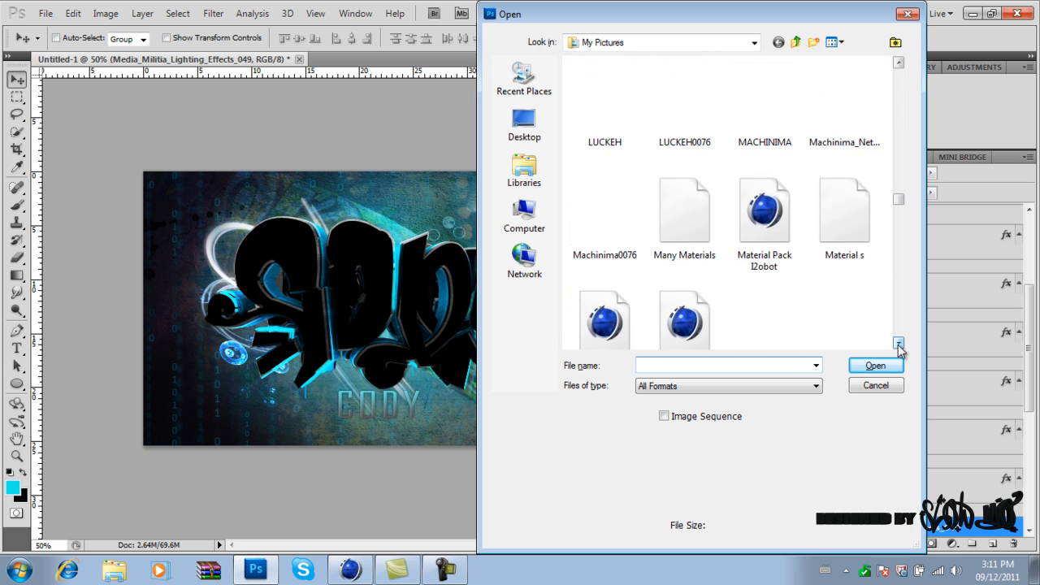
{"action": "left_click", "coordinate": [899, 342]}
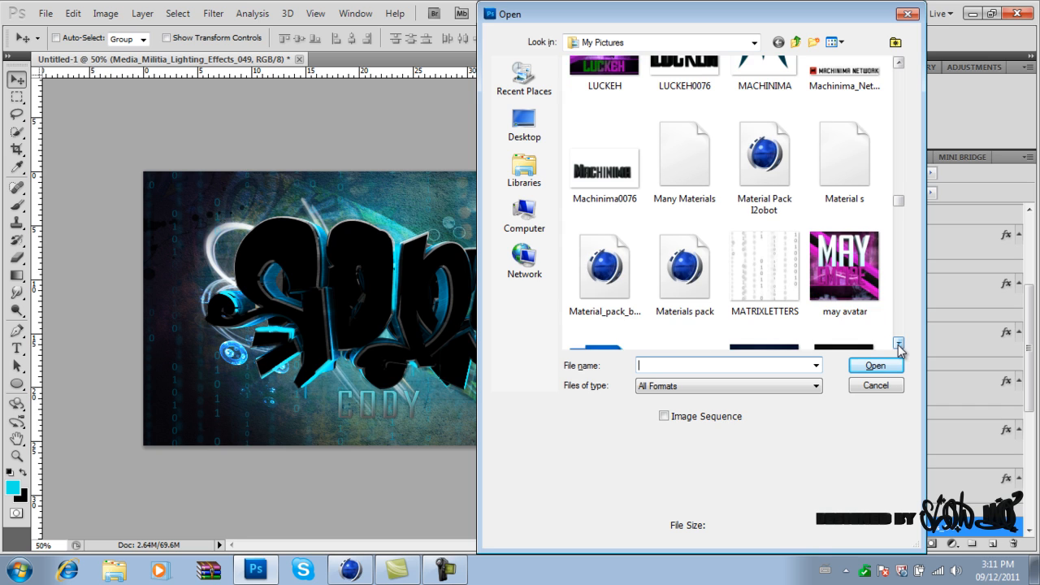
{"action": "left_click", "coordinate": [898, 342]}
{"action": "left_click", "coordinate": [899, 343]}
{"action": "left_click", "coordinate": [899, 343]}
{"action": "left_click", "coordinate": [898, 343]}
{"action": "left_click", "coordinate": [899, 343]}
{"action": "left_click", "coordinate": [899, 343]}
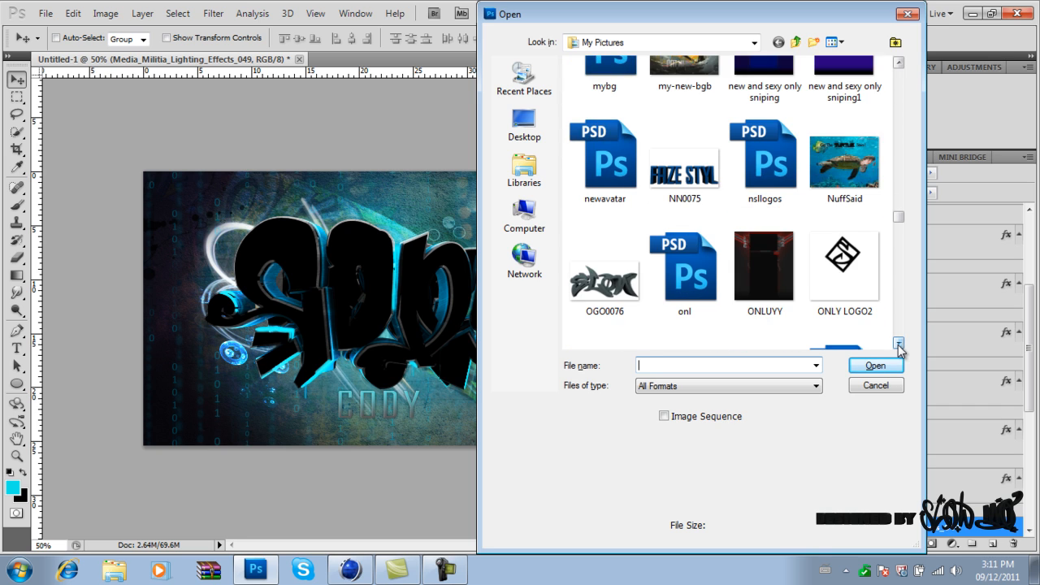
{"action": "left_click", "coordinate": [899, 342]}
{"action": "left_click", "coordinate": [898, 343]}
{"action": "left_click", "coordinate": [898, 343]}
{"action": "left_click", "coordinate": [898, 343]}
{"action": "left_click", "coordinate": [899, 343]}
{"action": "left_click", "coordinate": [899, 343]}
{"action": "left_click", "coordinate": [899, 343]}
{"action": "left_click", "coordinate": [899, 343]}
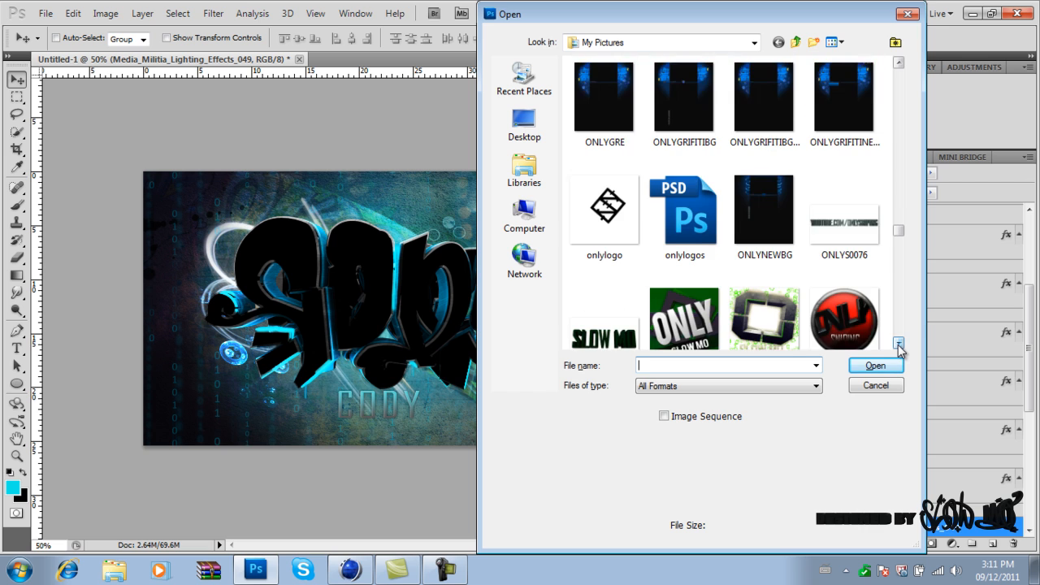
{"action": "left_click", "coordinate": [898, 343]}
{"action": "left_click", "coordinate": [899, 343]}
{"action": "left_click", "coordinate": [899, 343]}
{"action": "left_click", "coordinate": [898, 343]}
{"action": "left_click", "coordinate": [899, 343]}
{"action": "left_click", "coordinate": [899, 343]}
{"action": "left_click", "coordinate": [898, 343]}
{"action": "left_click", "coordinate": [899, 343]}
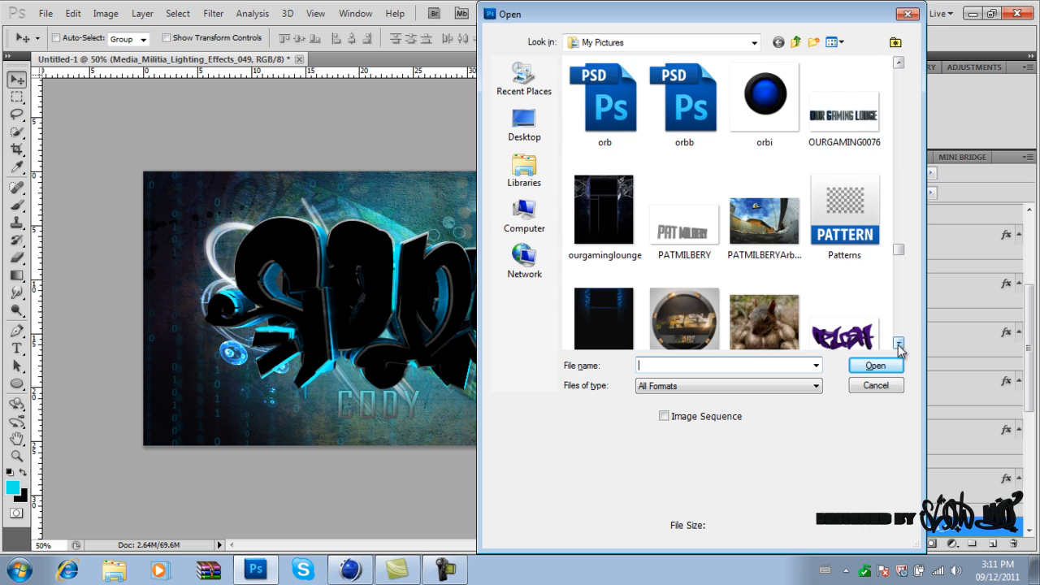
{"action": "left_click", "coordinate": [898, 343]}
{"action": "left_click", "coordinate": [898, 343]}
{"action": "left_click", "coordinate": [898, 343]}
{"action": "left_click", "coordinate": [899, 343]}
{"action": "left_click", "coordinate": [899, 343]}
{"action": "left_click", "coordinate": [899, 343]}
{"action": "left_click", "coordinate": [899, 343]}
{"action": "left_click", "coordinate": [899, 343]}
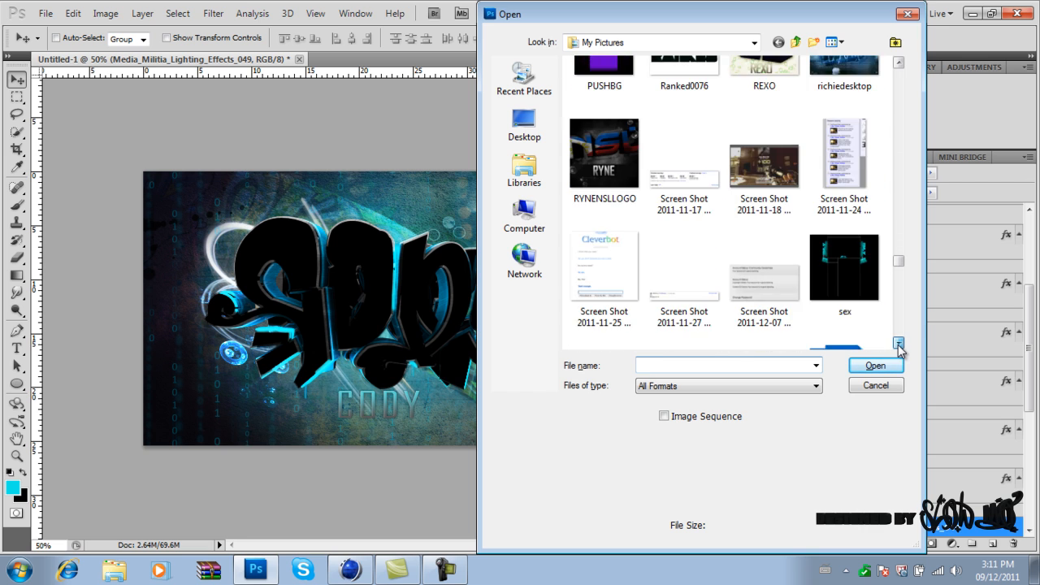
{"action": "left_click", "coordinate": [899, 342]}
{"action": "left_click", "coordinate": [899, 343]}
{"action": "left_click", "coordinate": [899, 343]}
{"action": "left_click", "coordinate": [898, 343]}
{"action": "left_click", "coordinate": [898, 343]}
{"action": "left_click", "coordinate": [898, 343]}
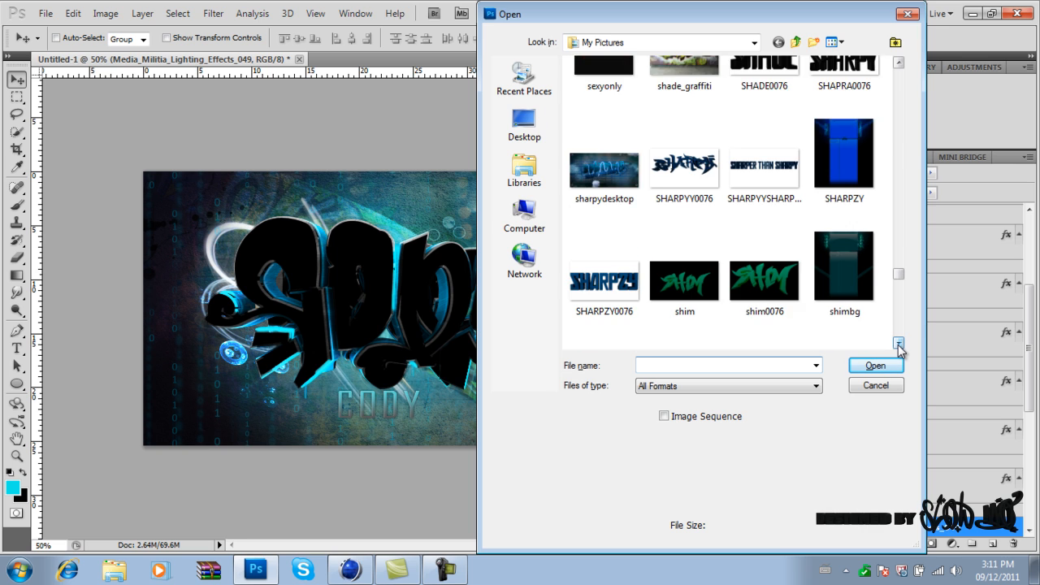
{"action": "left_click", "coordinate": [899, 342]}
{"action": "left_click", "coordinate": [898, 343]}
{"action": "left_click", "coordinate": [899, 343]}
{"action": "left_click", "coordinate": [898, 342]}
{"action": "left_click", "coordinate": [899, 343]}
{"action": "left_click", "coordinate": [899, 343]}
{"action": "left_click", "coordinate": [899, 343]}
{"action": "left_click", "coordinate": [898, 342]}
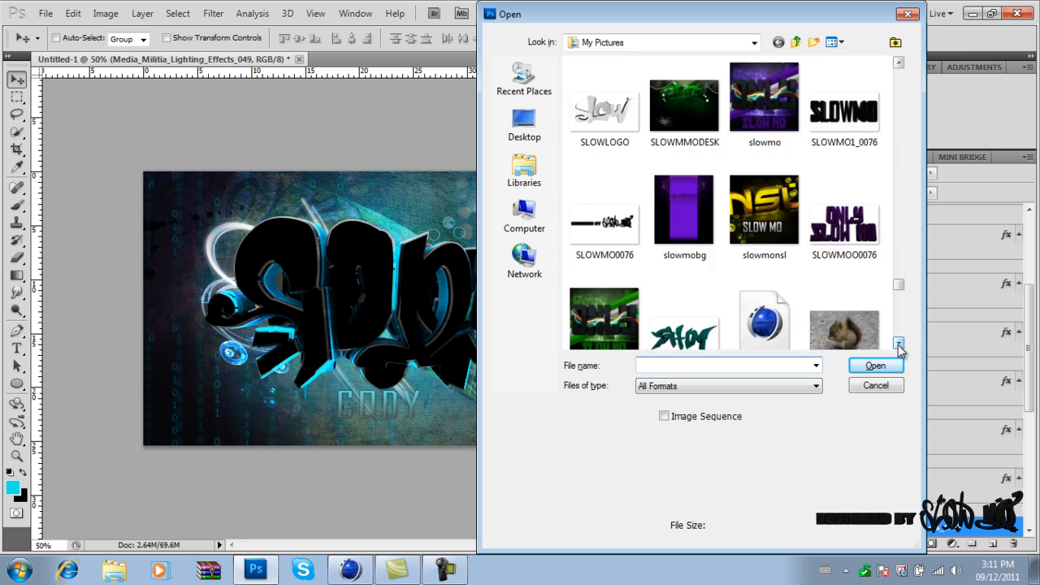
{"action": "left_click", "coordinate": [899, 343]}
{"action": "left_click", "coordinate": [898, 343]}
{"action": "left_click", "coordinate": [899, 343]}
{"action": "left_click", "coordinate": [898, 343]}
{"action": "left_click", "coordinate": [899, 343]}
{"action": "left_click", "coordinate": [898, 343]}
{"action": "left_click", "coordinate": [899, 343]}
{"action": "left_click", "coordinate": [898, 342]}
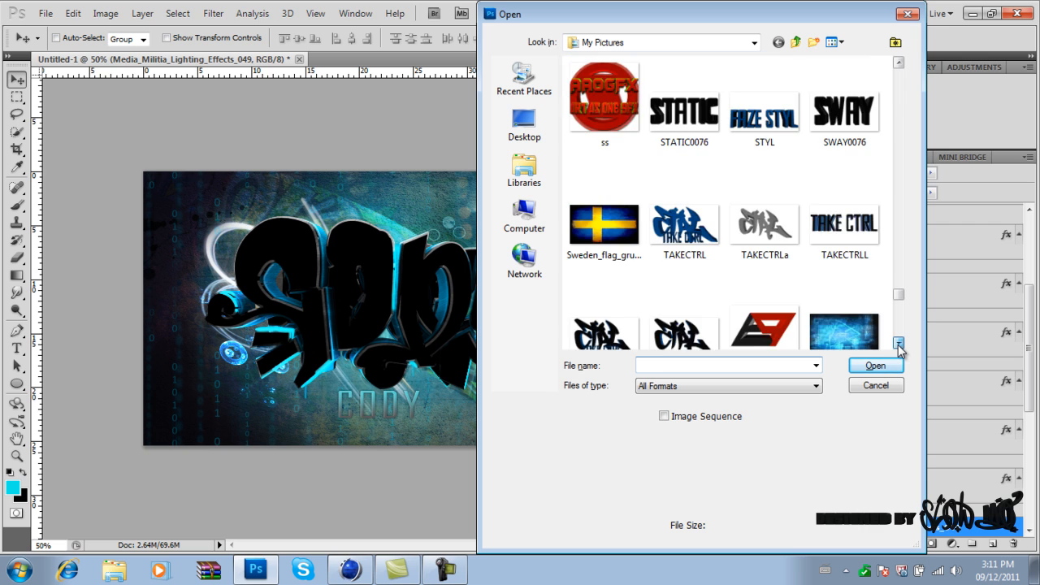
{"action": "left_click", "coordinate": [899, 343]}
{"action": "left_click", "coordinate": [898, 343]}
{"action": "left_click", "coordinate": [898, 343]}
{"action": "left_click", "coordinate": [899, 343]}
{"action": "left_click", "coordinate": [898, 343]}
{"action": "left_click", "coordinate": [899, 343]}
{"action": "left_click", "coordinate": [898, 343]}
{"action": "left_click", "coordinate": [898, 343]}
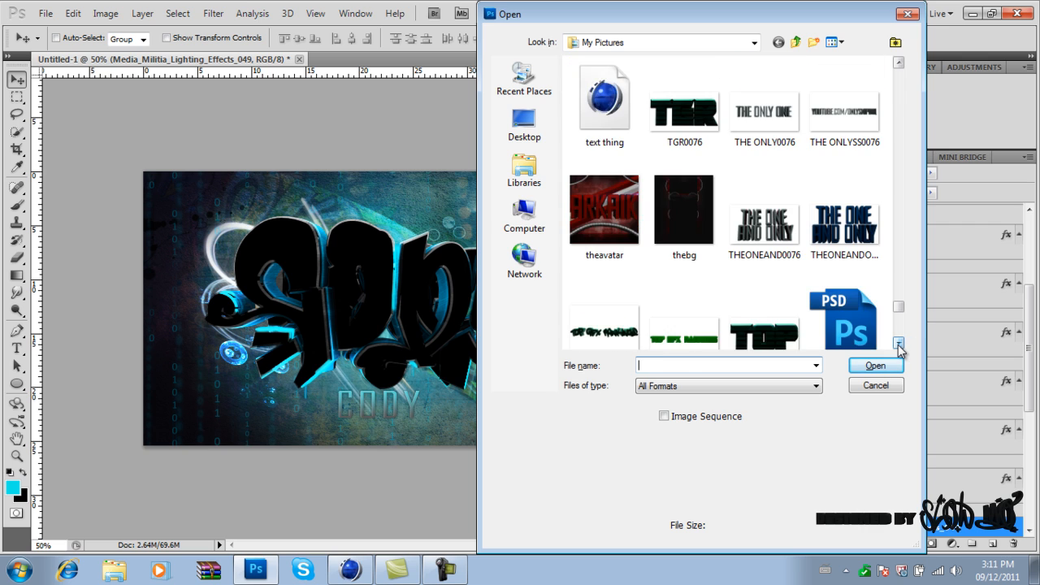
{"action": "left_click", "coordinate": [899, 343]}
{"action": "left_click", "coordinate": [898, 343]}
{"action": "left_click", "coordinate": [898, 342]}
{"action": "left_click", "coordinate": [898, 343]}
{"action": "left_click", "coordinate": [898, 343]}
{"action": "left_click", "coordinate": [898, 343]}
{"action": "left_click", "coordinate": [898, 343]}
{"action": "left_click", "coordinate": [898, 342]}
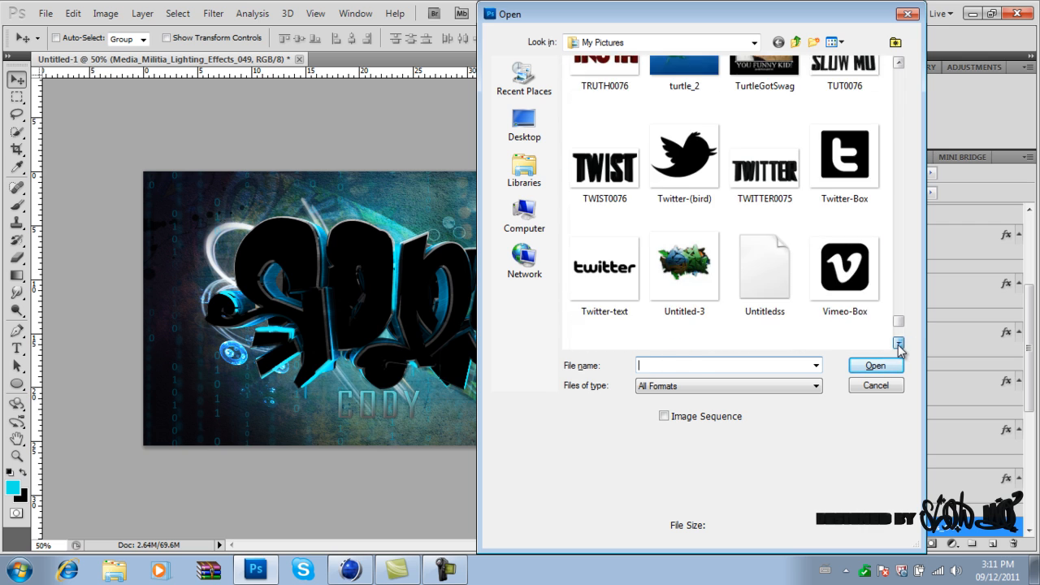
{"action": "left_click", "coordinate": [899, 343]}
{"action": "left_click", "coordinate": [899, 342]}
{"action": "left_click", "coordinate": [899, 342]}
{"action": "left_click", "coordinate": [898, 342]}
{"action": "left_click_drag", "start_coordinate": [898, 323], "coordinate": [914, 135]}
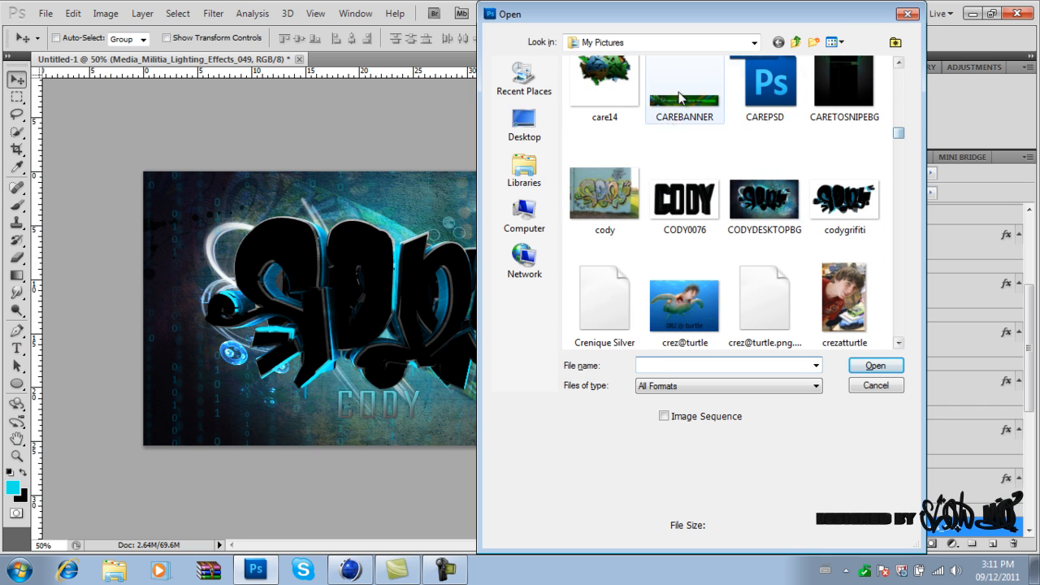
{"action": "left_click", "coordinate": [613, 204]}
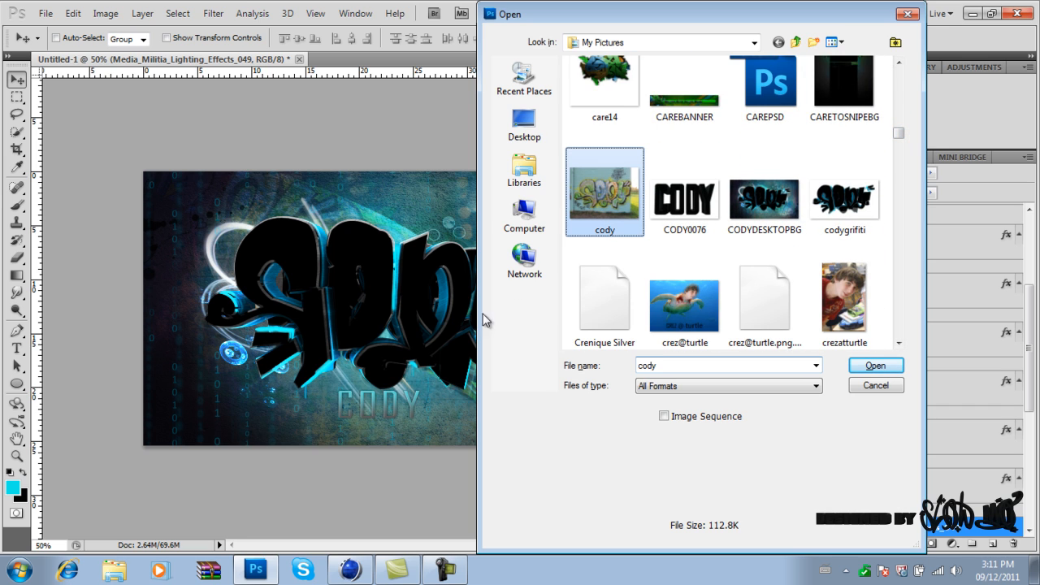
{"action": "left_click", "coordinate": [875, 367]}
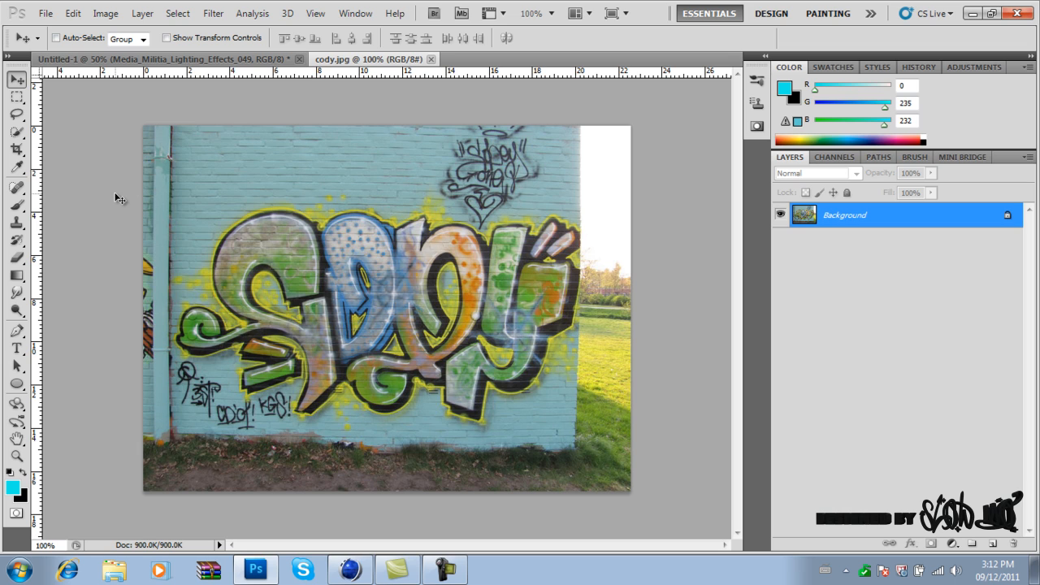
Activate the Pen tool and create a new empty path in cody.jpg for tracing the graffiti.
{"action": "left_click", "coordinate": [16, 331]}
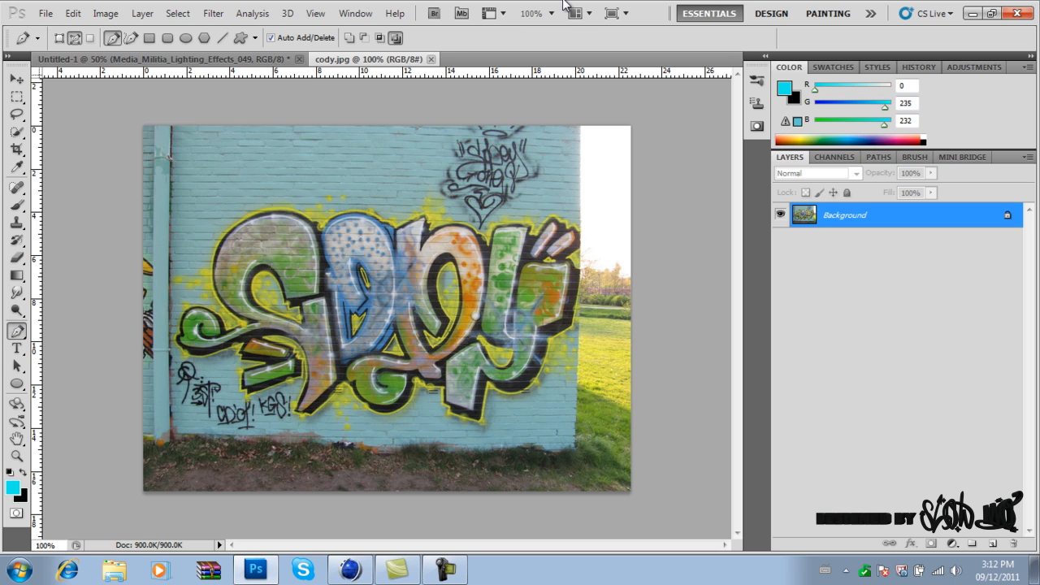
{"action": "left_click", "coordinate": [551, 13]}
{"action": "left_click", "coordinate": [559, 86]}
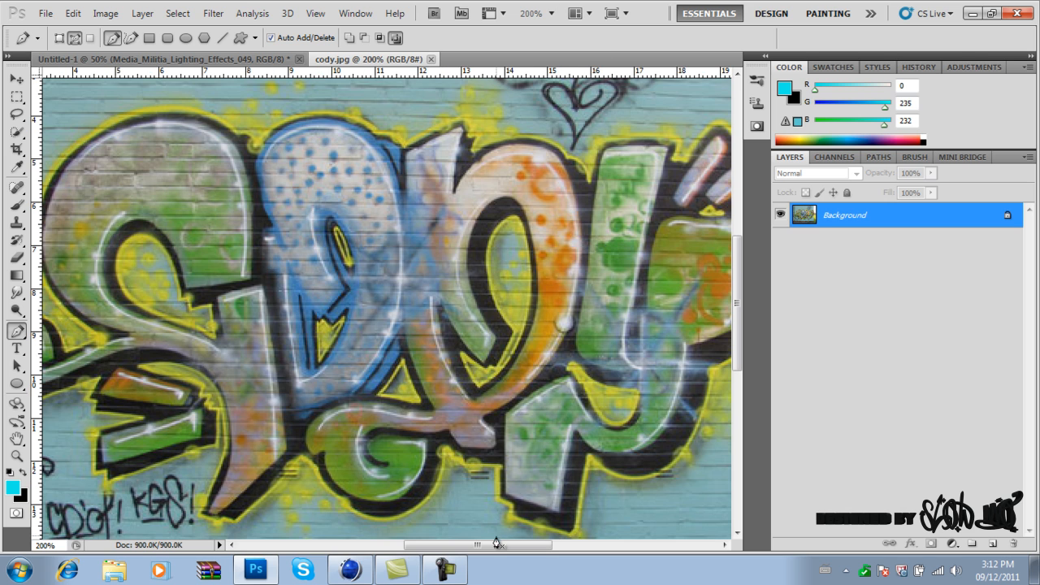
{"action": "left_click_drag", "start_coordinate": [498, 546], "coordinate": [457, 545]}
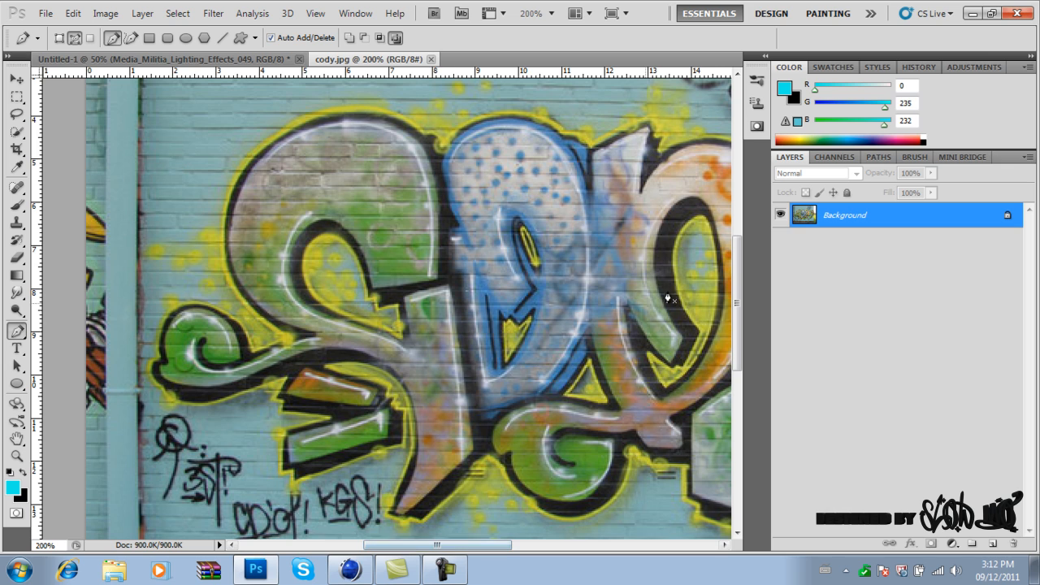
{"action": "left_click_drag", "start_coordinate": [738, 299], "coordinate": [737, 307]}
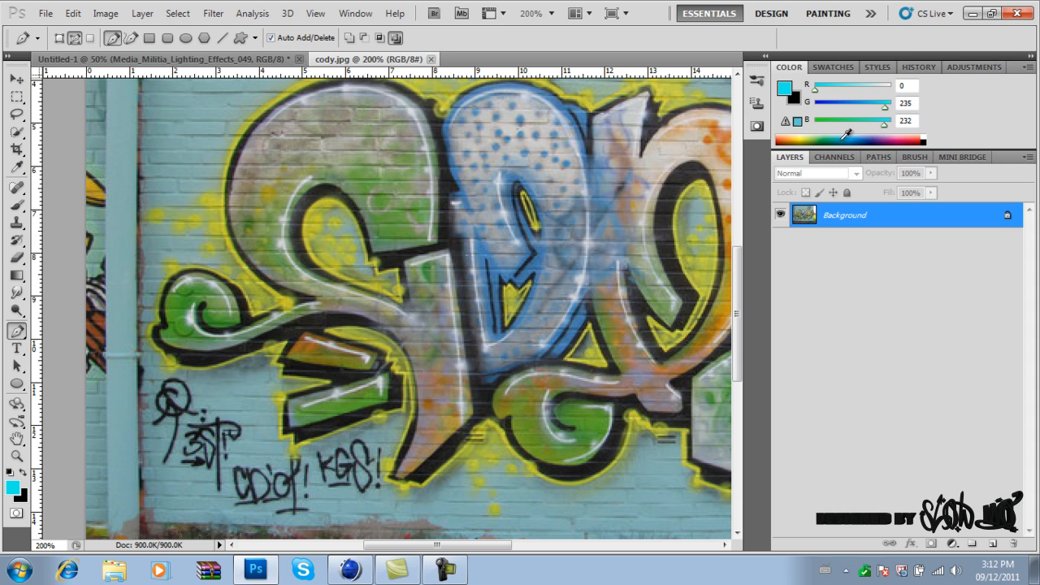
{"action": "left_click", "coordinate": [881, 157]}
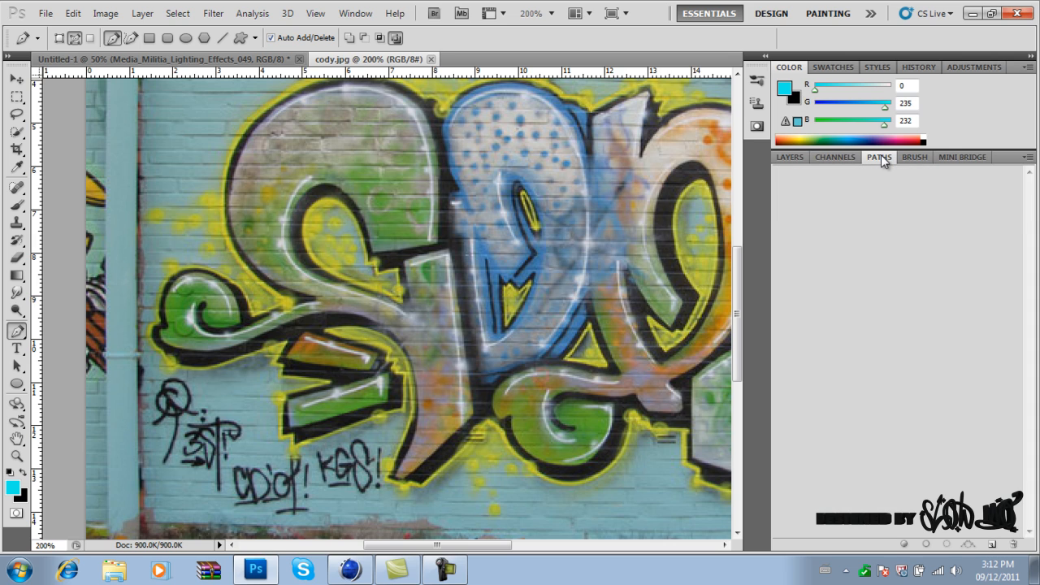
{"action": "left_click", "coordinate": [993, 544]}
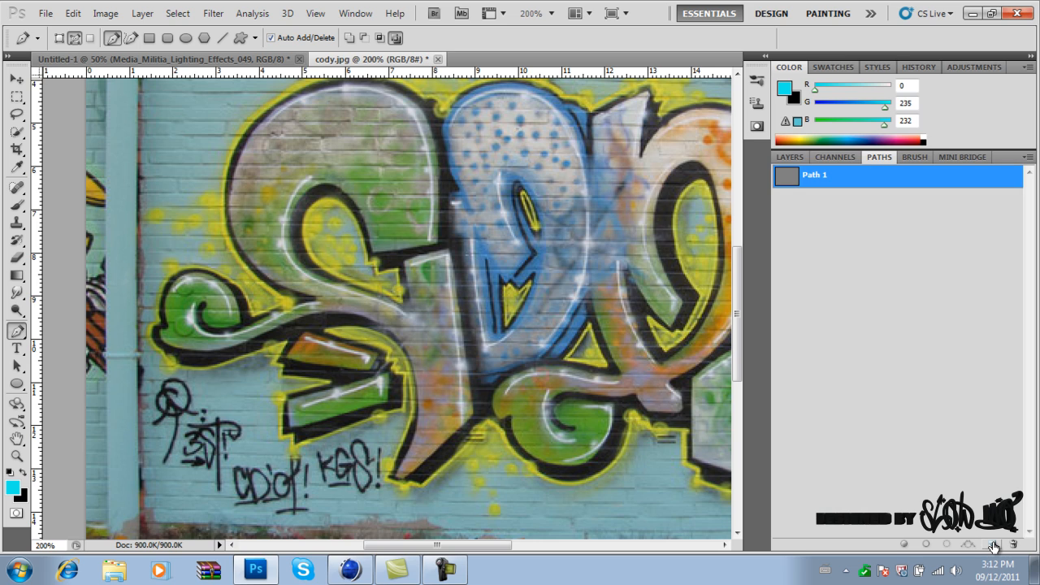
Start the path along the lower edge of the first letter's upper arm, ending in a curved anchor at its corner.
{"action": "left_click", "coordinate": [371, 252]}
{"action": "left_click_drag", "start_coordinate": [438, 242], "coordinate": [464, 233]}
{"action": "key", "text": "alt"}
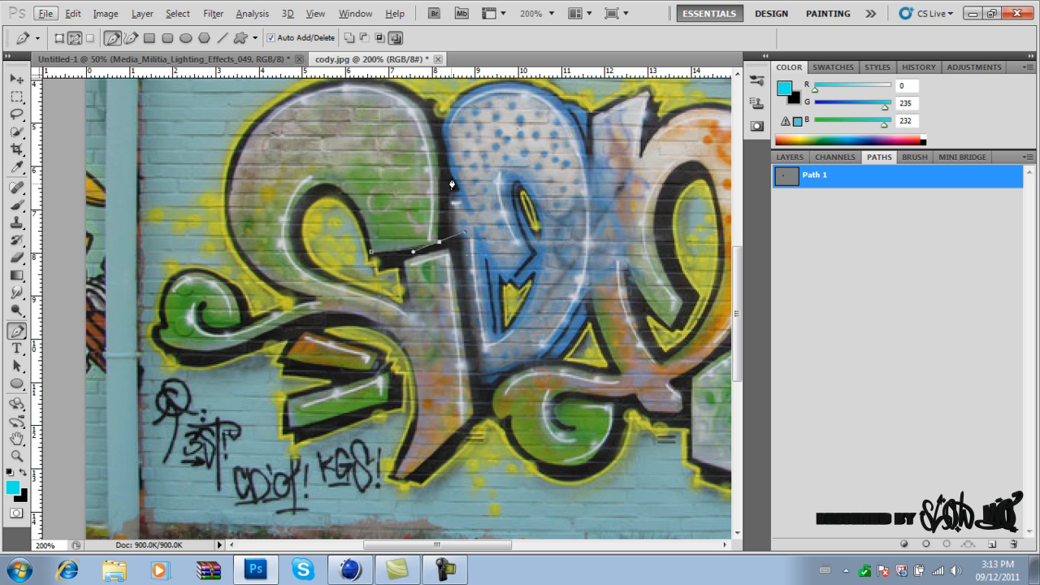
Try a curved anchor near the upper-right edge of the first letter and undo it.
{"action": "left_click_drag", "start_coordinate": [429, 123], "coordinate": [361, 134]}
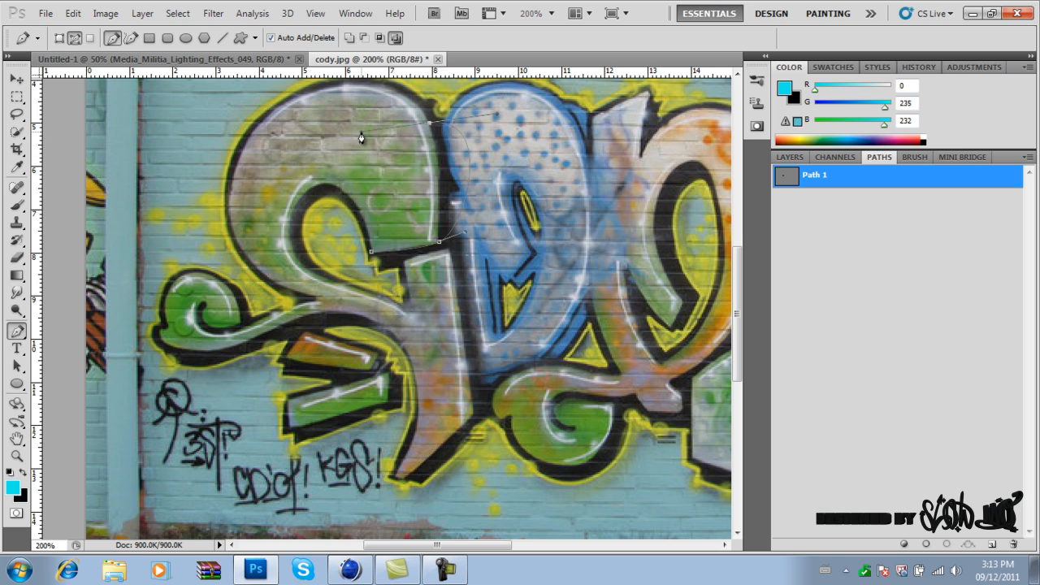
{"action": "left_click", "coordinate": [73, 13]}
{"action": "left_click", "coordinate": [116, 50]}
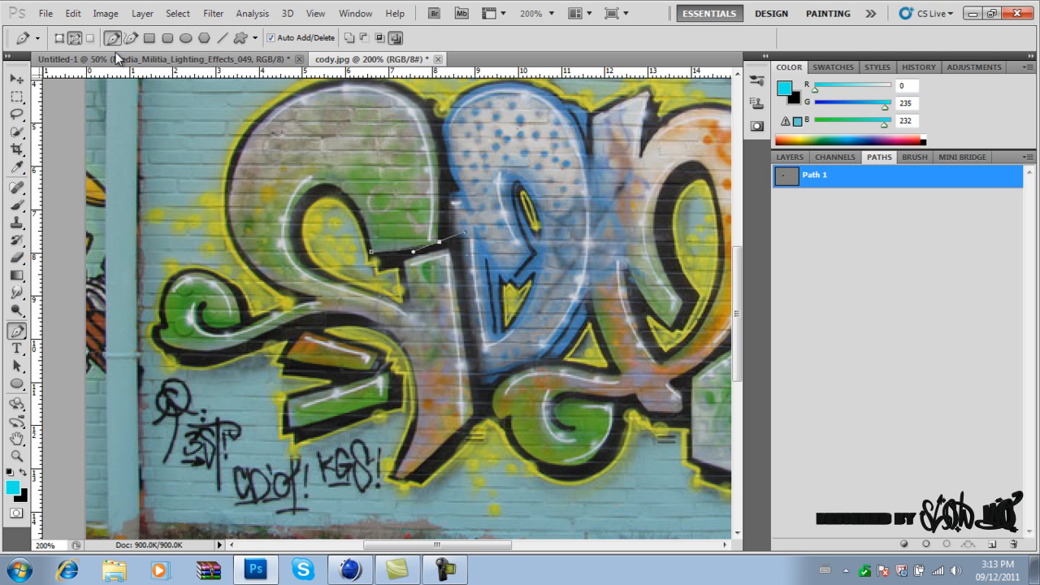
Continue the path up the first letter's right edge, over its rounded top and down its left side, converting each curved anchor to a corner.
{"action": "left_click", "coordinate": [439, 244], "text": "alt"}
{"action": "scroll", "coordinate": [740, 266], "scroll_direction": "up", "scroll_amount": 2}
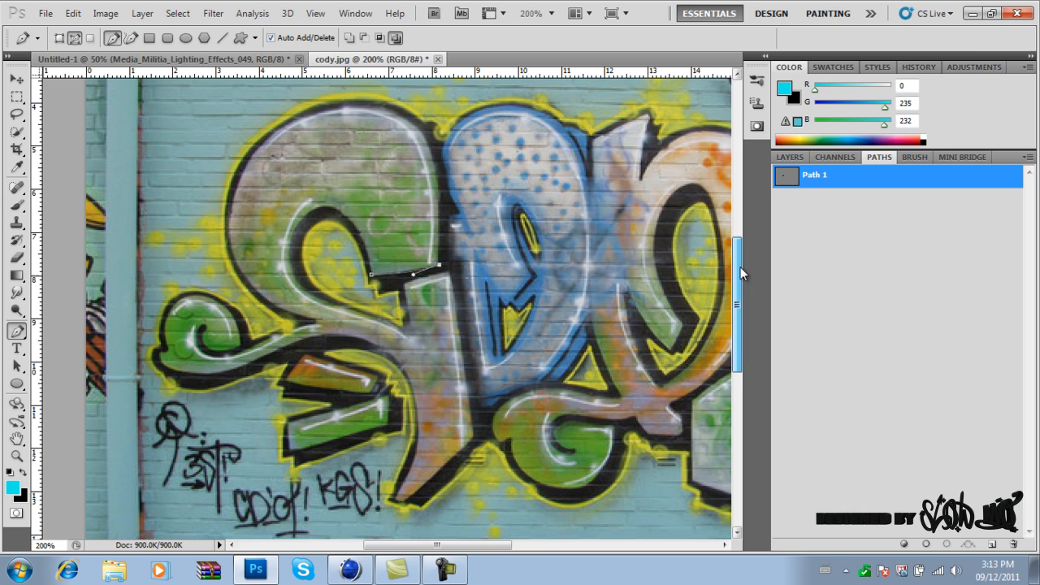
{"action": "left_click_drag", "start_coordinate": [414, 141], "coordinate": [381, 127]}
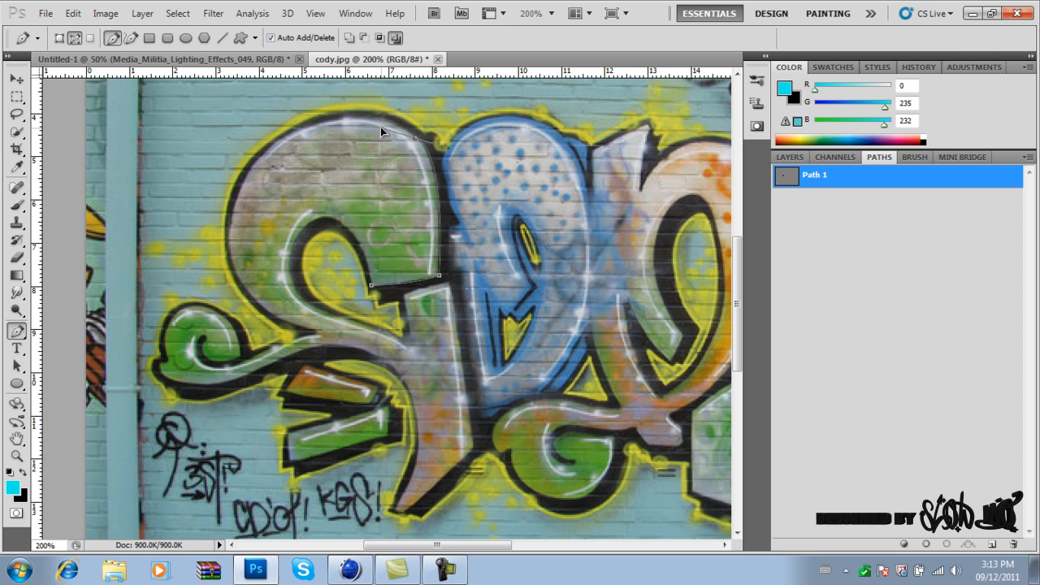
{"action": "left_click", "coordinate": [414, 141], "text": "alt"}
{"action": "left_click_drag", "start_coordinate": [299, 136], "coordinate": [238, 148]}
{"action": "left_click", "coordinate": [315, 126], "text": "alt"}
{"action": "left_click_drag", "start_coordinate": [227, 237], "coordinate": [219, 330]}
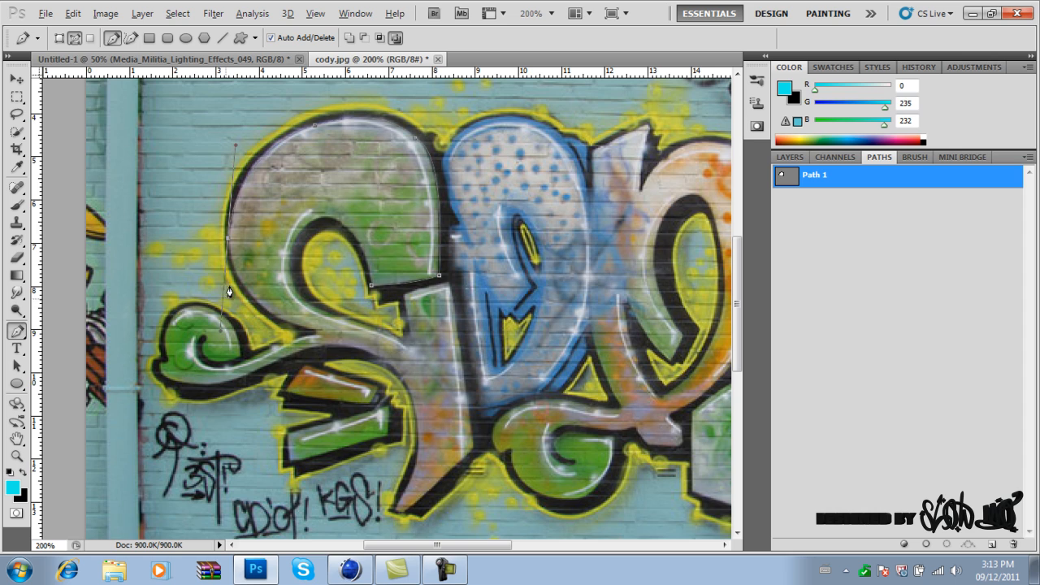
{"action": "left_click", "coordinate": [227, 237], "text": "alt"}
Extend the path around the first letter's lower-left curve, along the tail's upper edge and through the inside of the green spiral.
{"action": "left_click_drag", "start_coordinate": [316, 331], "coordinate": [401, 342]}
{"action": "left_click", "coordinate": [315, 333], "text": "alt"}
{"action": "left_click", "coordinate": [260, 355]}
{"action": "left_click_drag", "start_coordinate": [253, 354], "coordinate": [266, 355]}
{"action": "left_click", "coordinate": [201, 367]}
{"action": "left_click_drag", "start_coordinate": [201, 351], "coordinate": [189, 352]}
{"action": "left_click_drag", "start_coordinate": [222, 367], "coordinate": [253, 355]}
{"action": "left_click", "coordinate": [223, 362], "text": "alt"}
Trace the outer edge of the green spiral down to the tail's underside, stepping back one misplaced anchor along the way.
{"action": "left_click_drag", "start_coordinate": [219, 307], "coordinate": [218, 297]}
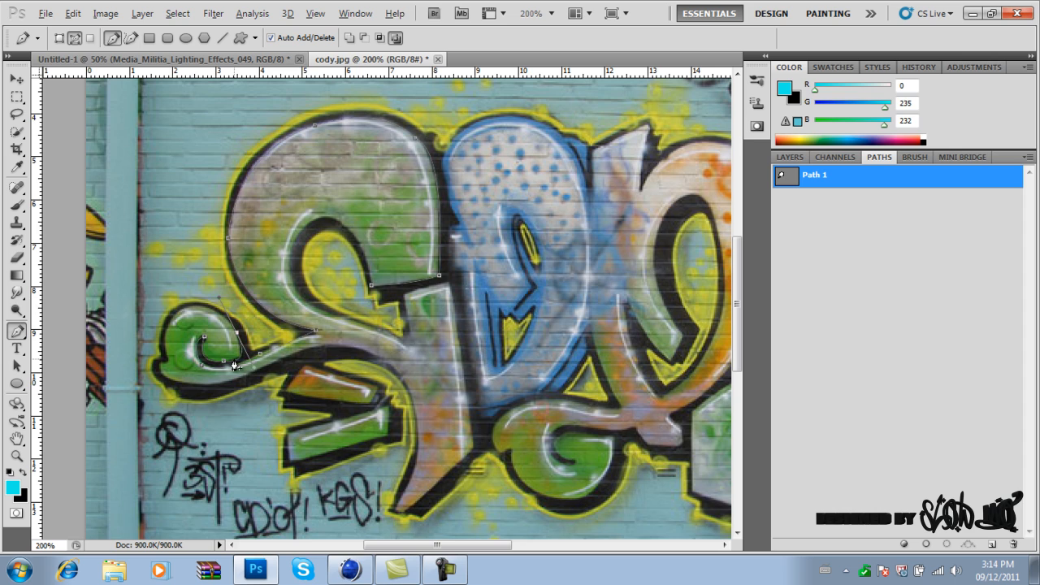
{"action": "left_click", "coordinate": [237, 333], "text": "alt"}
{"action": "mouse_move", "coordinate": [158, 349]}
{"action": "left_mouse_down"}
{"action": "mouse_move", "coordinate": [122, 332]}
{"action": "mouse_move", "coordinate": [111, 344]}
{"action": "mouse_move", "coordinate": [142, 361]}
{"action": "left_mouse_up"}
{"action": "mouse_move", "coordinate": [165, 359]}
{"action": "left_mouse_down"}
{"action": "mouse_move", "coordinate": [179, 364]}
{"action": "mouse_move", "coordinate": [166, 368]}
{"action": "left_mouse_up"}
{"action": "left_click", "coordinate": [73, 13]}
{"action": "left_click", "coordinate": [105, 56]}
{"action": "left_click_drag", "start_coordinate": [212, 386], "coordinate": [277, 386]}
{"action": "left_click", "coordinate": [213, 386], "text": "alt"}
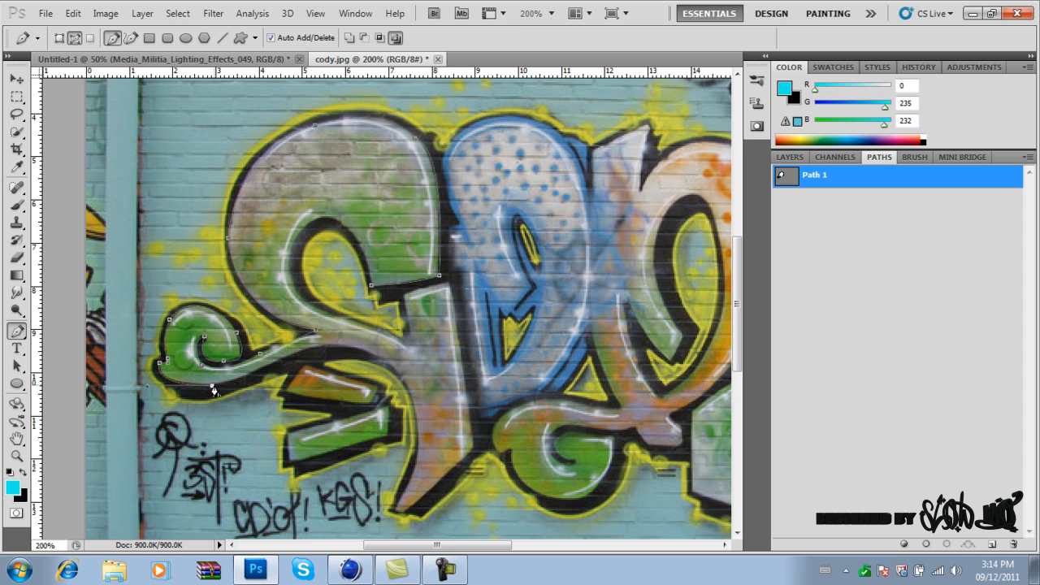
Try a curved anchor on the tail's underside above the orange bar and undo it.
{"action": "left_click", "coordinate": [316, 350]}
{"action": "left_click_drag", "start_coordinate": [315, 349], "coordinate": [351, 338]}
{"action": "left_click", "coordinate": [72, 13]}
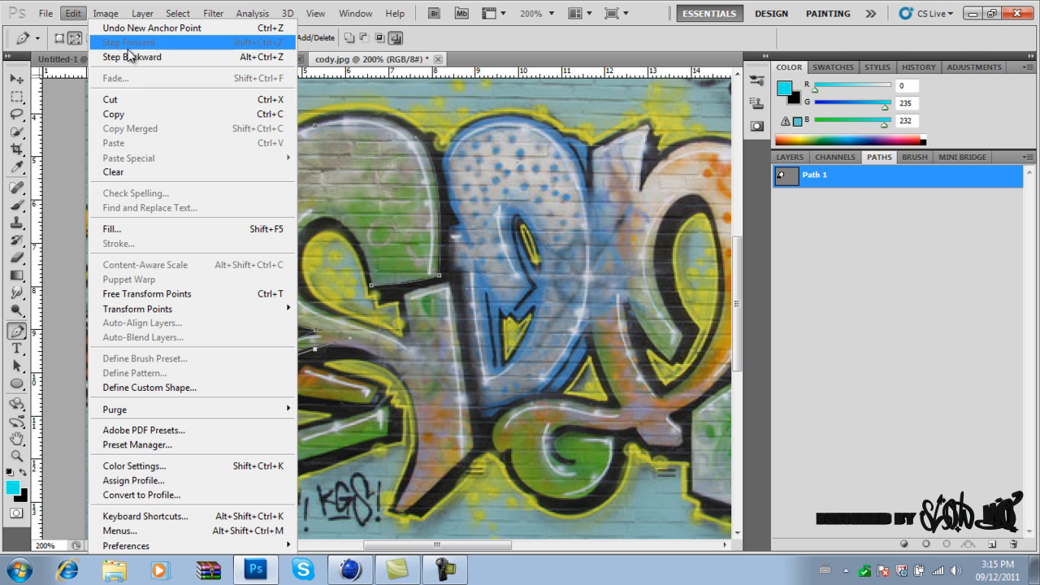
{"action": "left_click", "coordinate": [128, 57]}
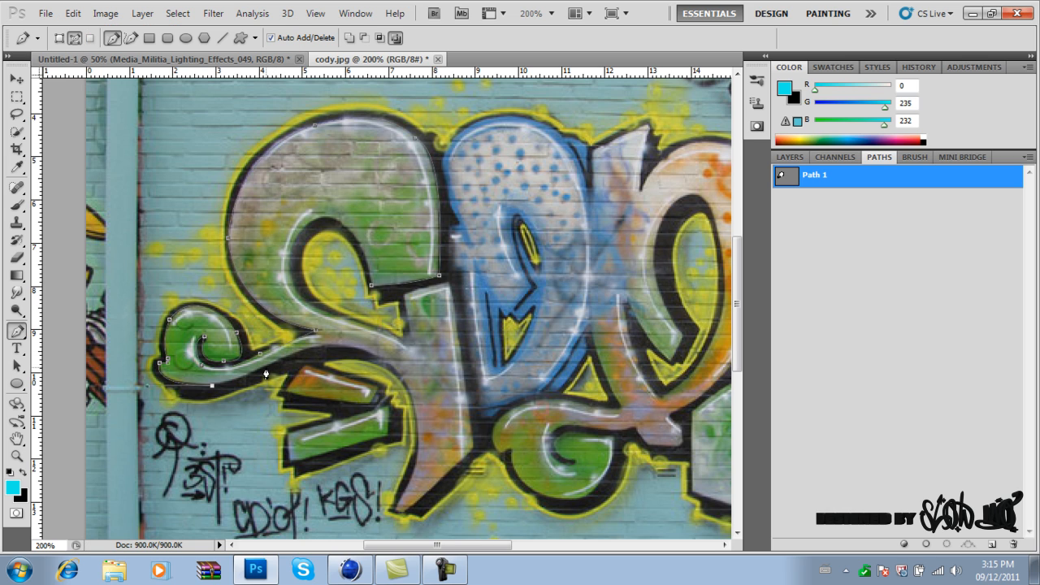
Trace the tail's underside with two curved anchors, ending where it turns down into the letter's stem.
{"action": "left_click_drag", "start_coordinate": [266, 368], "coordinate": [269, 365]}
{"action": "left_click", "coordinate": [265, 368], "text": "alt"}
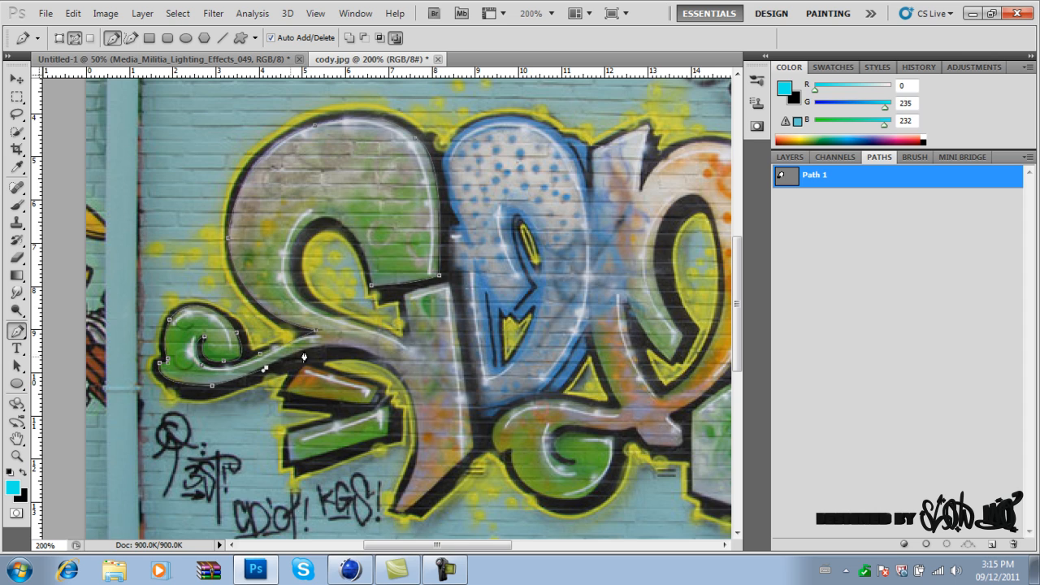
{"action": "left_click_drag", "start_coordinate": [371, 353], "coordinate": [425, 378]}
{"action": "left_click", "coordinate": [371, 354], "text": "alt"}
Try a curved anchor at the pointed lower tip of the letter's stem and undo it.
{"action": "left_click", "coordinate": [394, 512]}
{"action": "scroll", "coordinate": [389, 487], "scroll_direction": "down", "scroll_amount": 5}
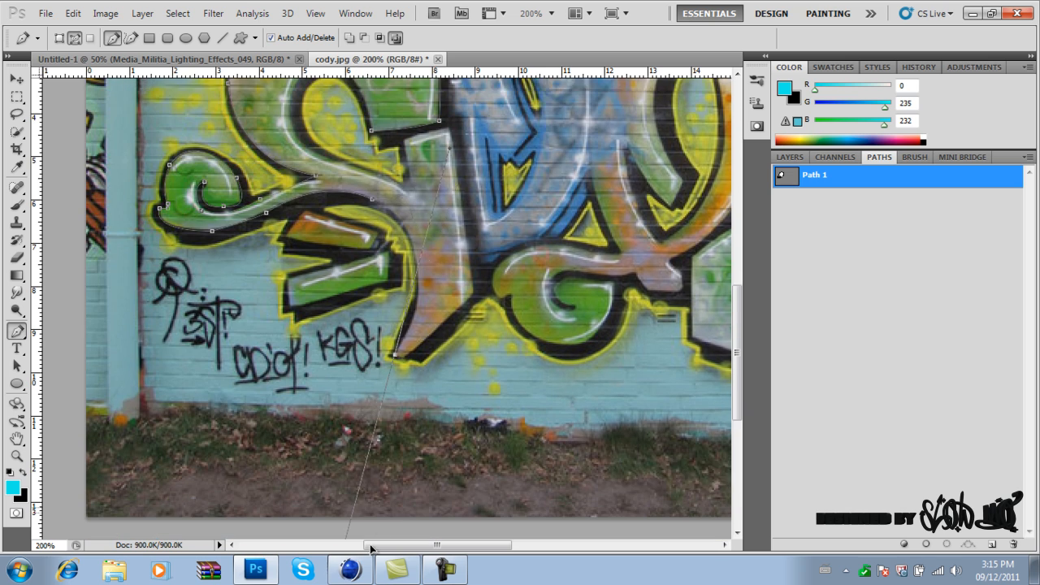
{"action": "left_click_drag", "start_coordinate": [394, 344], "coordinate": [328, 392]}
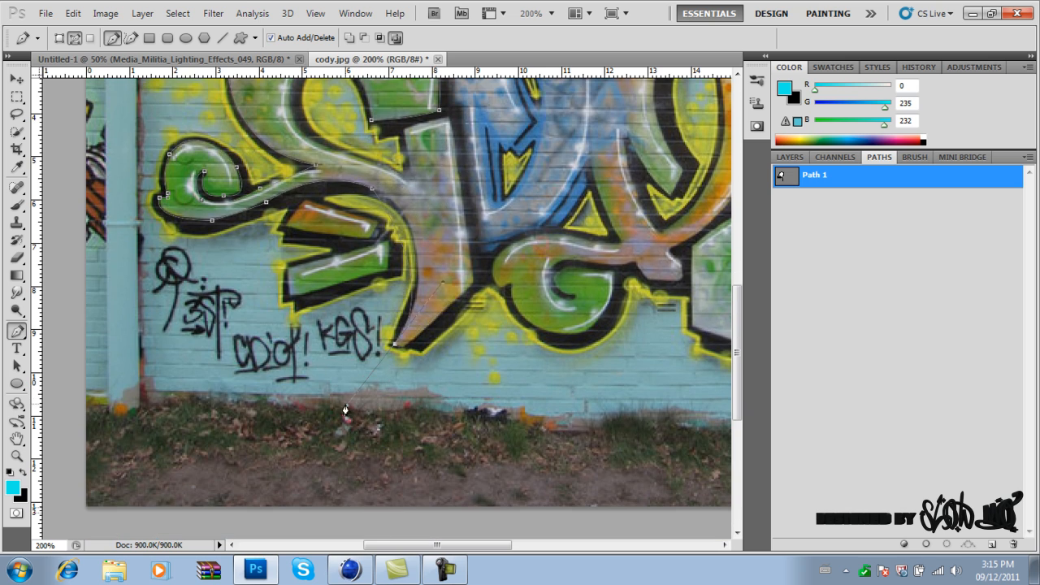
{"action": "left_click", "coordinate": [73, 14]}
{"action": "left_click", "coordinate": [111, 57]}
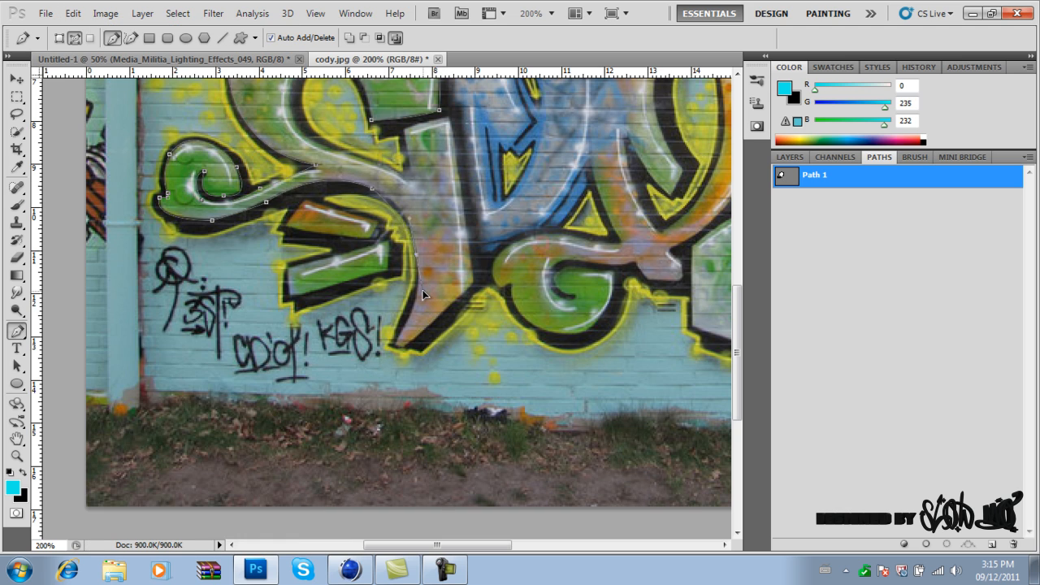
Trace the stem's left edge down to its pointed tip, then up its right edge and around its upper end.
{"action": "left_click_drag", "start_coordinate": [422, 289], "coordinate": [412, 287]}
{"action": "left_click", "coordinate": [394, 342]}
{"action": "left_click", "coordinate": [404, 348]}
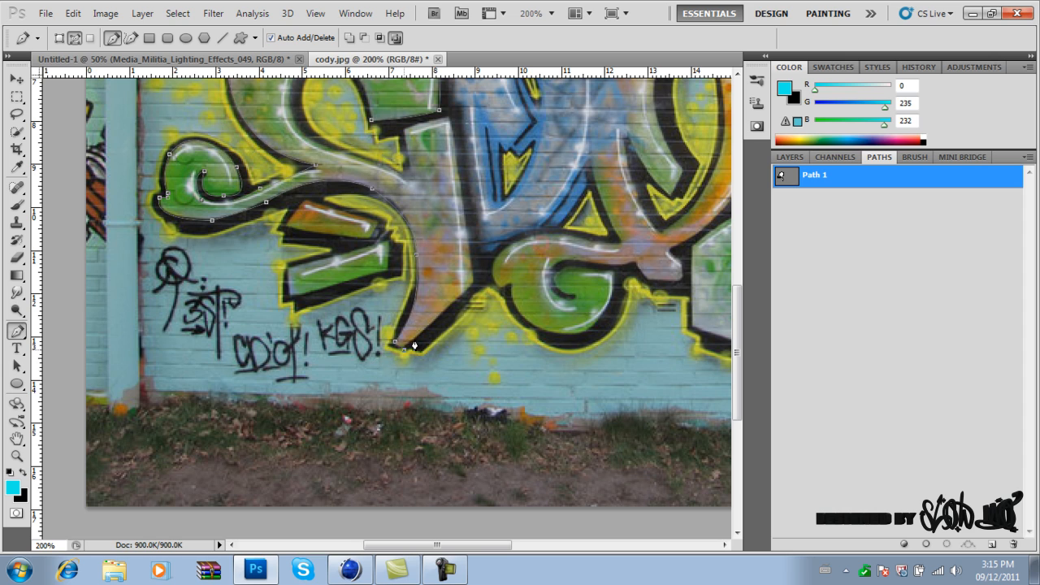
{"action": "left_click", "coordinate": [474, 282]}
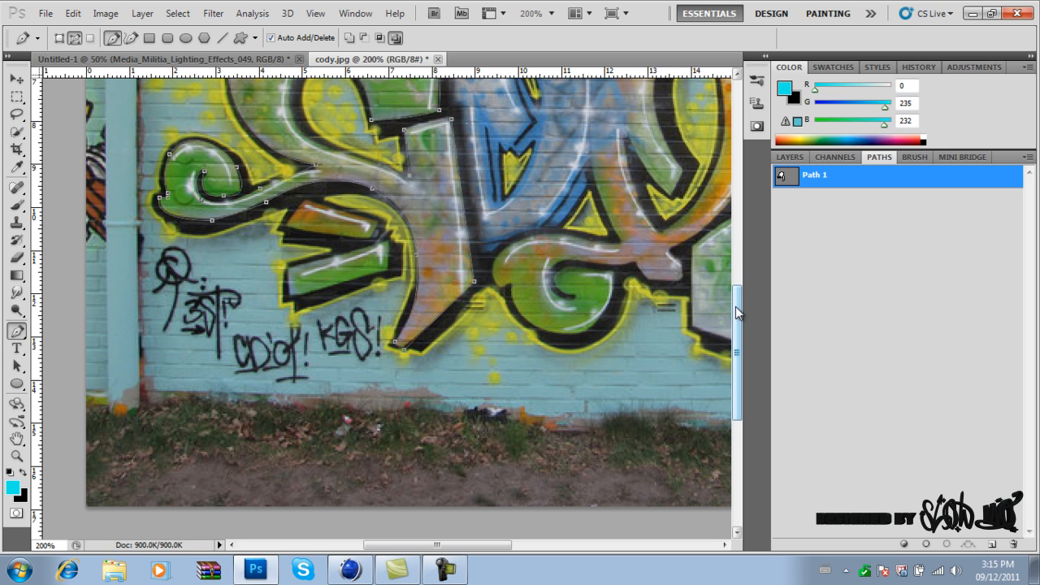
Trace the inner curve of the first letter's upper loop and close the path at its starting anchor.
{"action": "scroll", "coordinate": [742, 263], "scroll_direction": "up", "scroll_amount": 3}
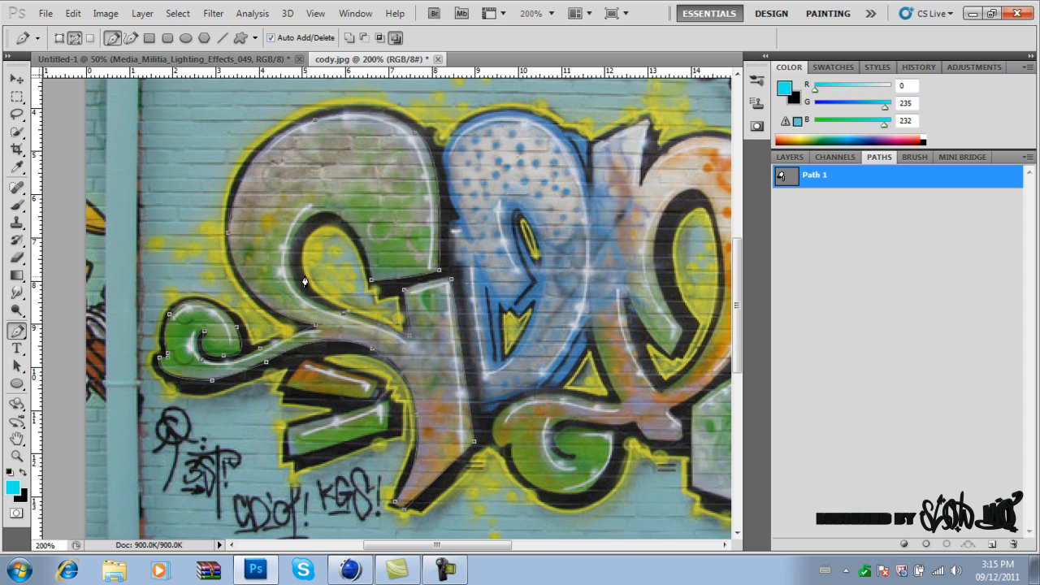
{"action": "left_click_drag", "start_coordinate": [291, 243], "coordinate": [304, 188]}
{"action": "left_click_drag", "start_coordinate": [404, 275], "coordinate": [396, 307]}
{"action": "left_click", "coordinate": [359, 242], "text": "alt"}
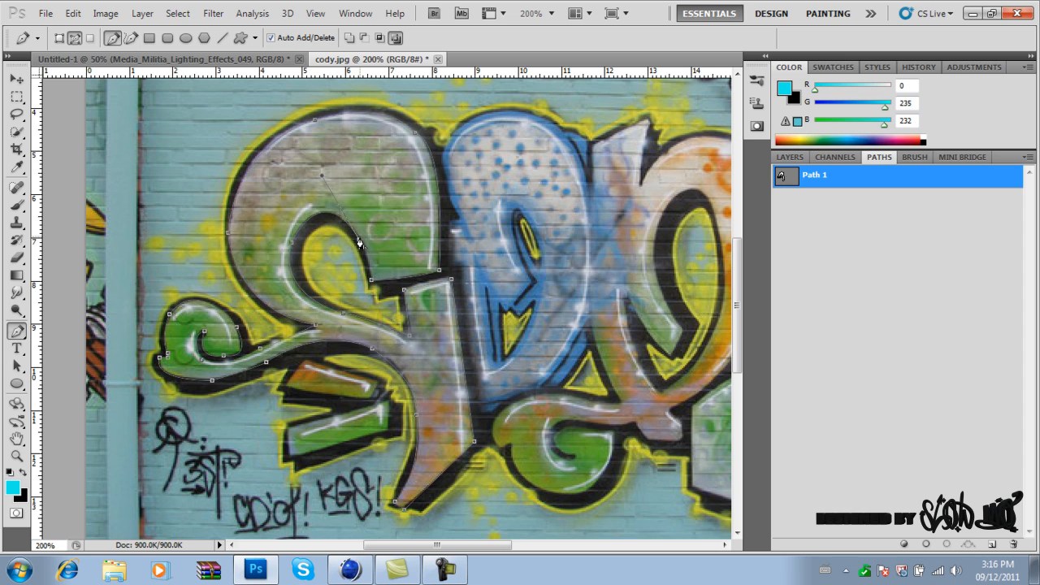
{"action": "left_click", "coordinate": [369, 282]}
Create a second path and trace the orange and green bars beneath the first letter's tail.
{"action": "left_click", "coordinate": [991, 543]}
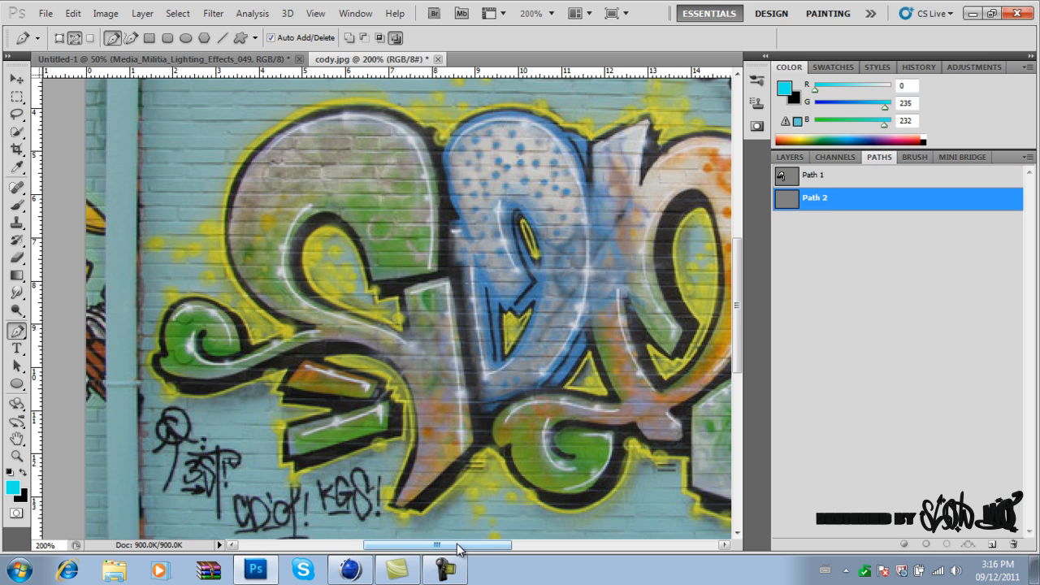
{"action": "mouse_move", "coordinate": [457, 546]}
{"action": "left_mouse_down"}
{"action": "mouse_move", "coordinate": [523, 551]}
{"action": "mouse_move", "coordinate": [469, 547]}
{"action": "left_mouse_up"}
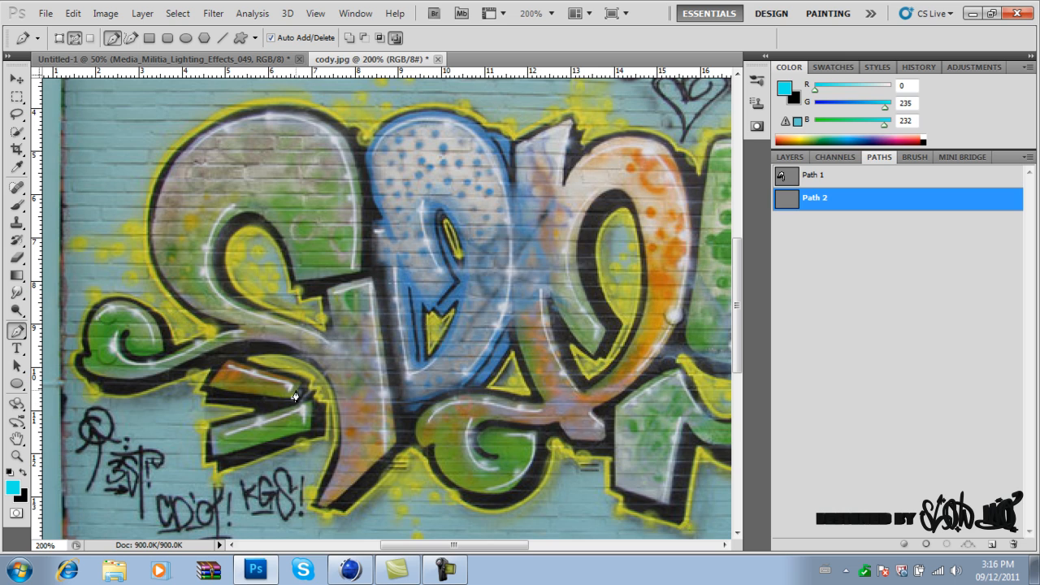
{"action": "left_click_drag", "start_coordinate": [296, 389], "coordinate": [300, 382]}
{"action": "left_click", "coordinate": [208, 387]}
{"action": "left_click", "coordinate": [211, 428]}
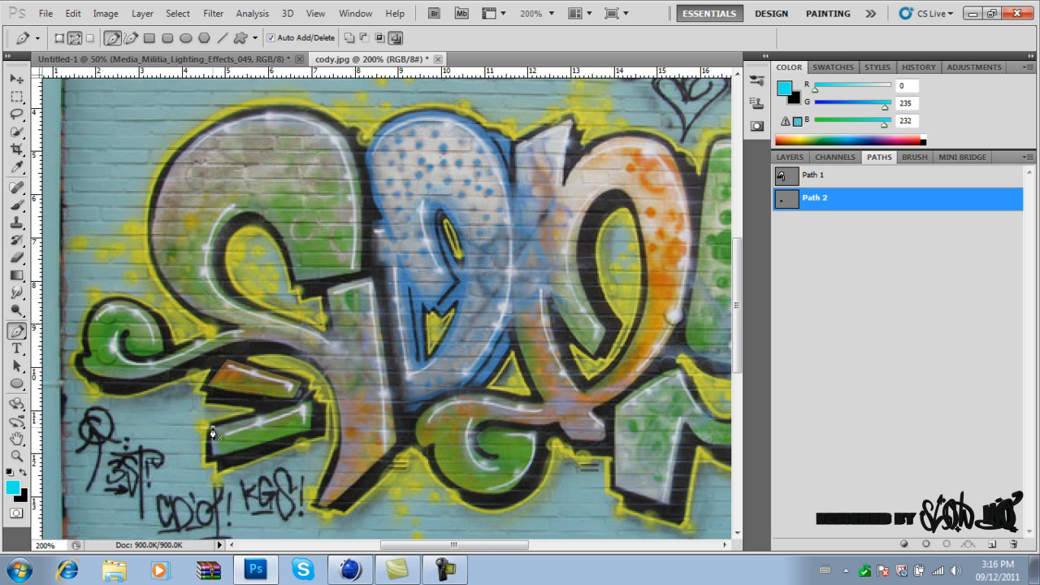
{"action": "left_click", "coordinate": [311, 402]}
{"action": "left_click", "coordinate": [312, 430]}
{"action": "left_click", "coordinate": [212, 459]}
Export all paths to an Adobe Illustrator file named tut on the Desktop.
{"action": "left_click", "coordinate": [45, 13]}
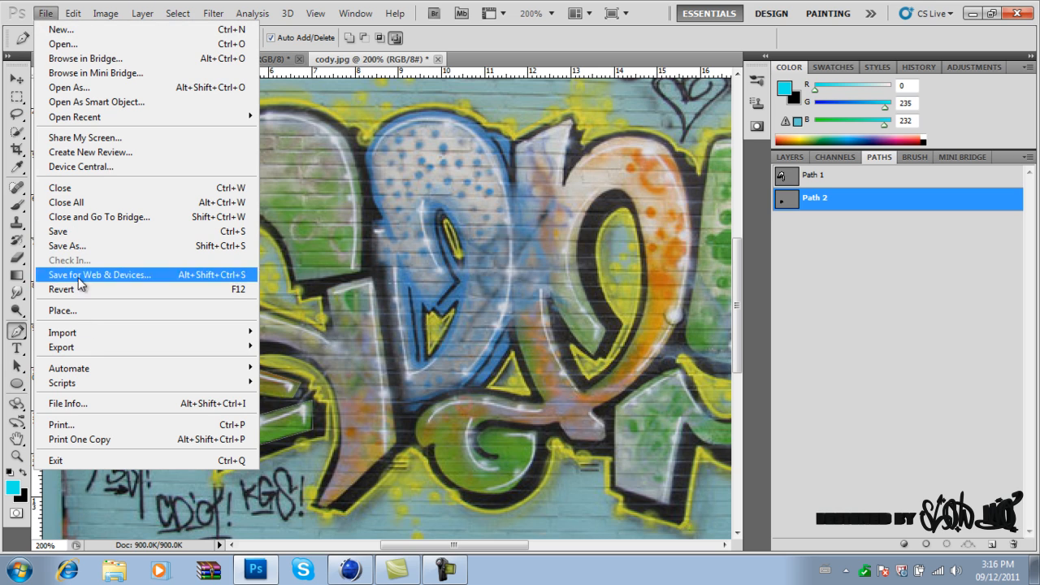
{"action": "mouse_move", "coordinate": [112, 349]}
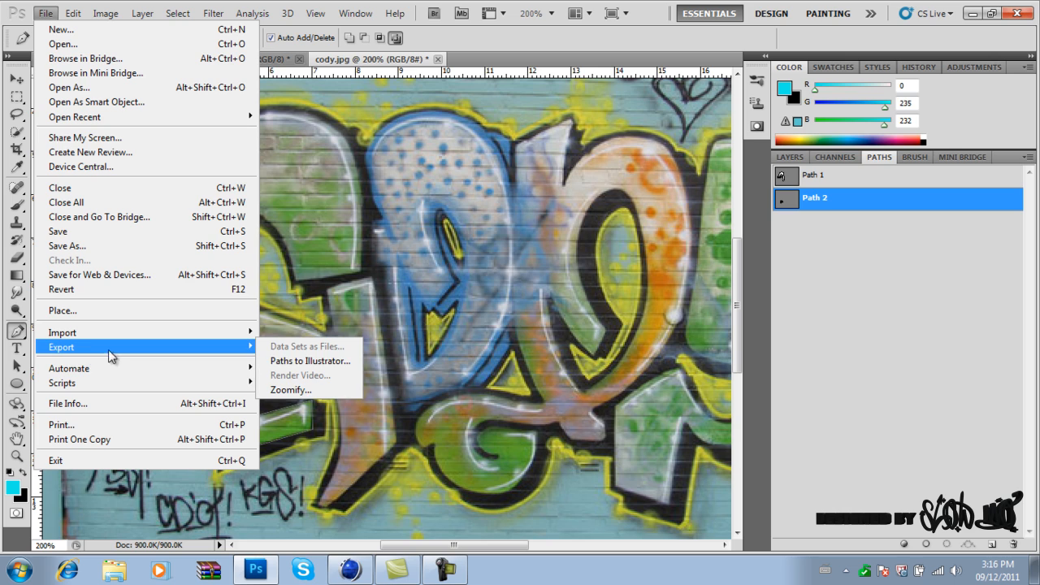
{"action": "left_click", "coordinate": [303, 360]}
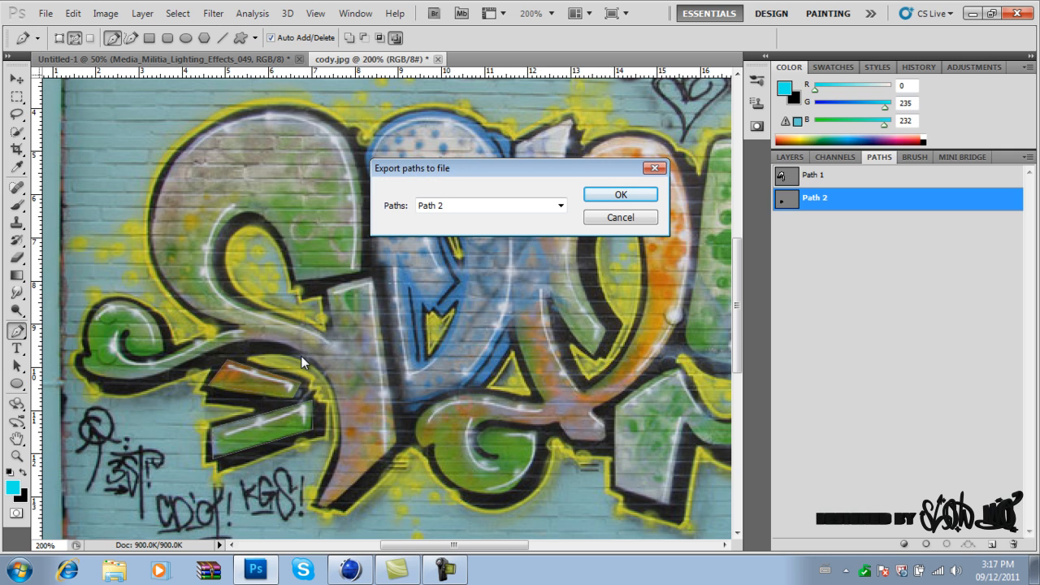
{"action": "left_click", "coordinate": [549, 209]}
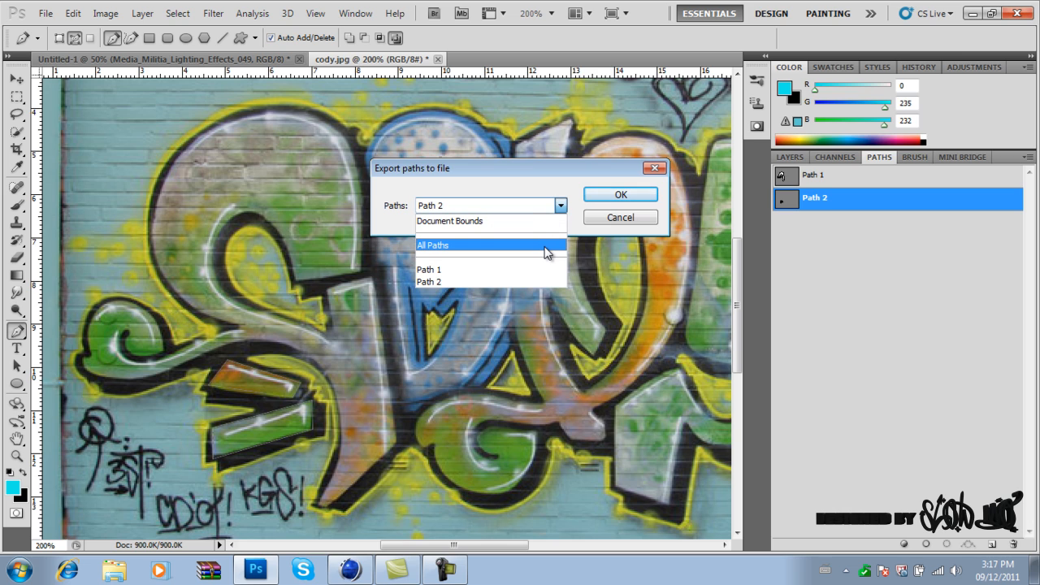
{"action": "left_click", "coordinate": [544, 246]}
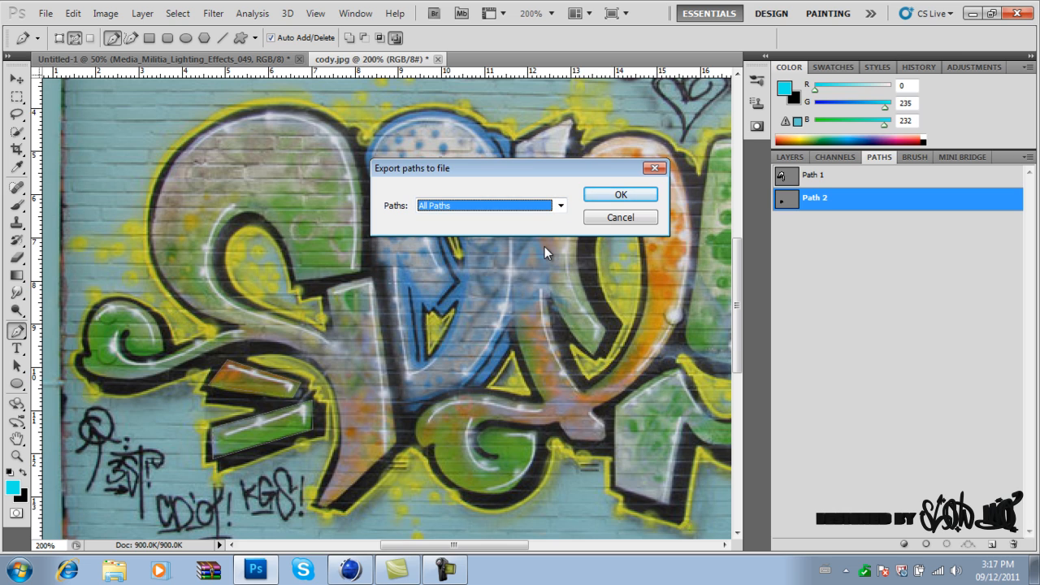
{"action": "left_click", "coordinate": [655, 197]}
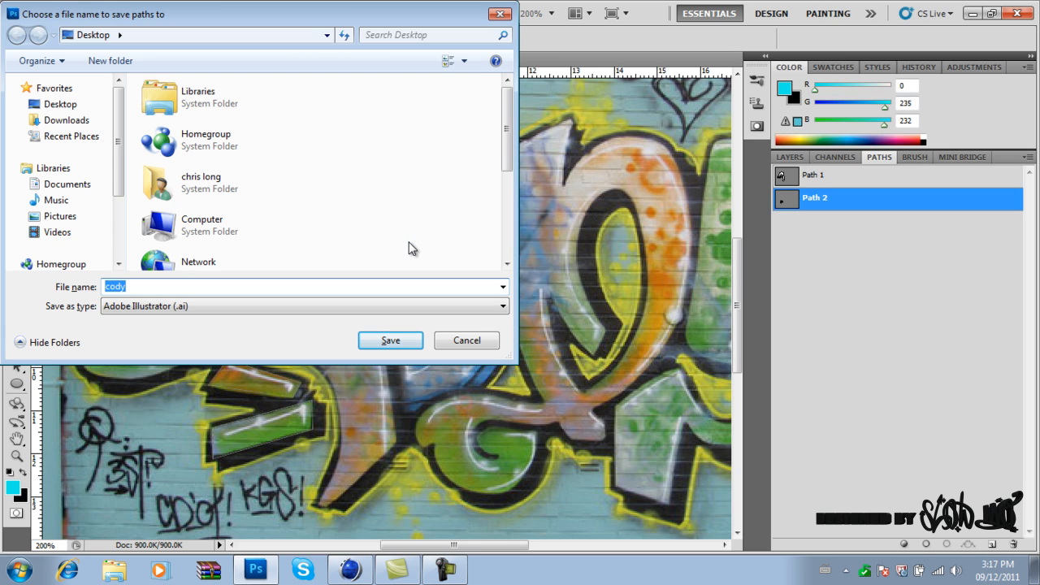
{"action": "type", "text": "tut"}
{"action": "left_click", "coordinate": [380, 341]}
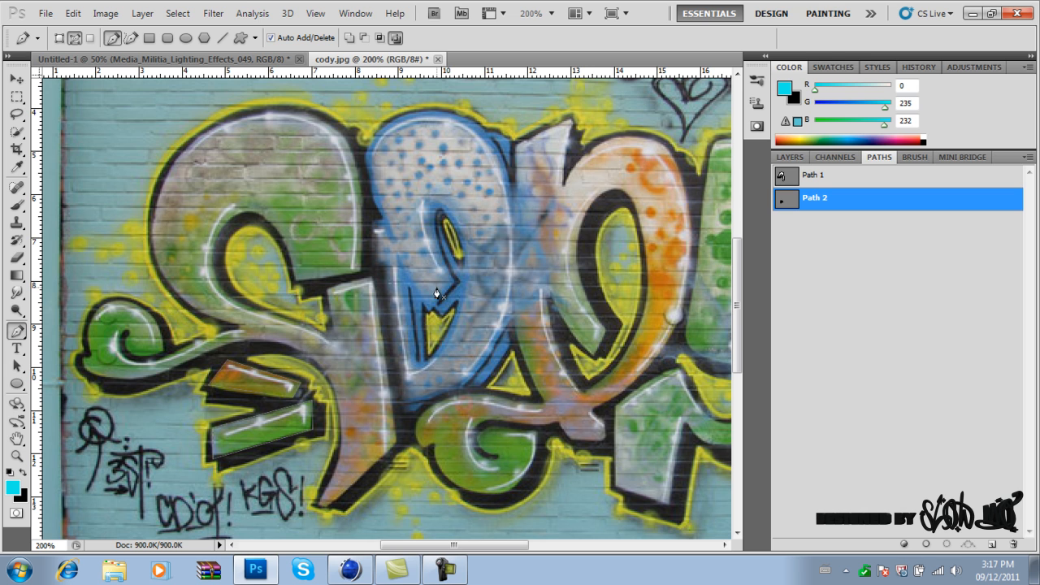
Switch to CINEMA 4D and import tut.ai at a scale of 1 centimeter with connected splines.
{"action": "left_click", "coordinate": [975, 15]}
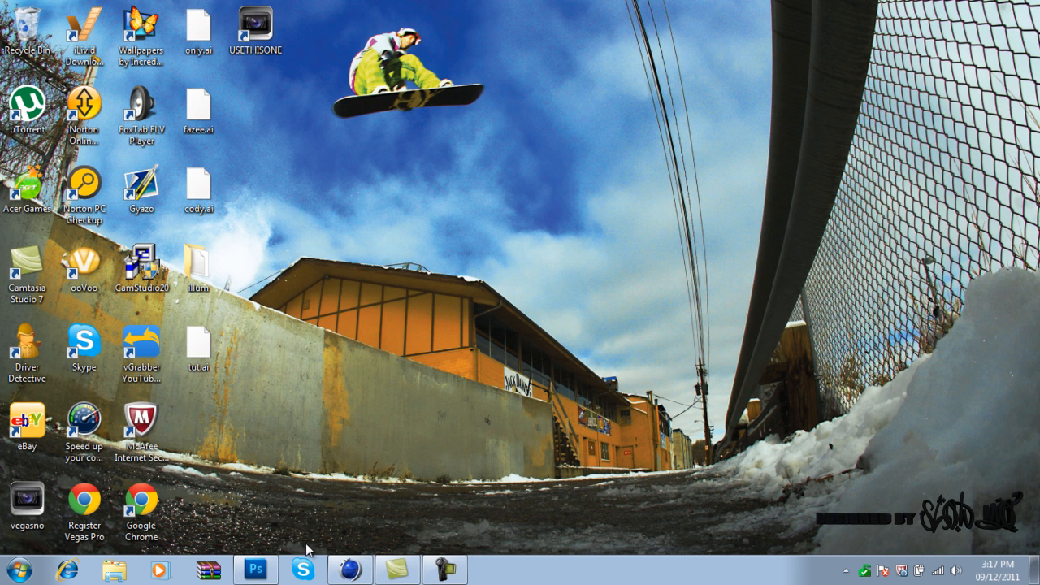
{"action": "left_click", "coordinate": [351, 570]}
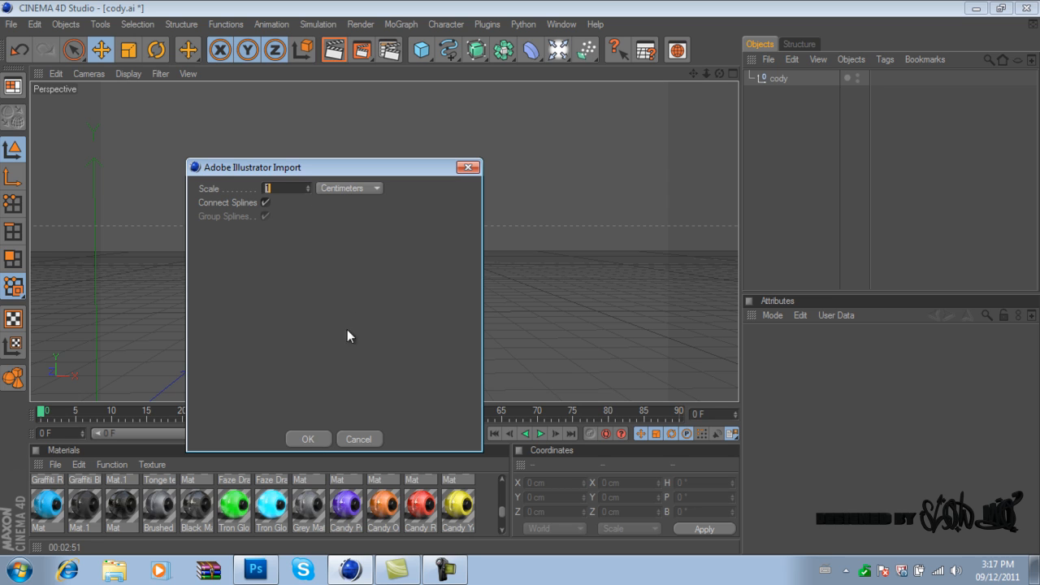
{"action": "left_click", "coordinate": [307, 438]}
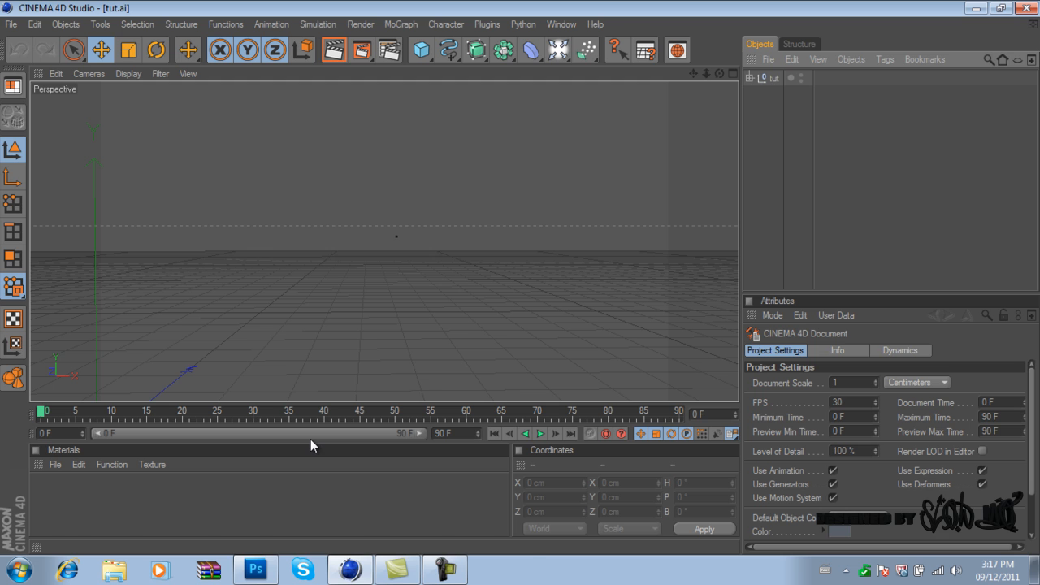
Expand the tut group and add three Extrude NURBS objects for its three path splines.
{"action": "left_click_drag", "start_coordinate": [721, 72], "coordinate": [519, 277]}
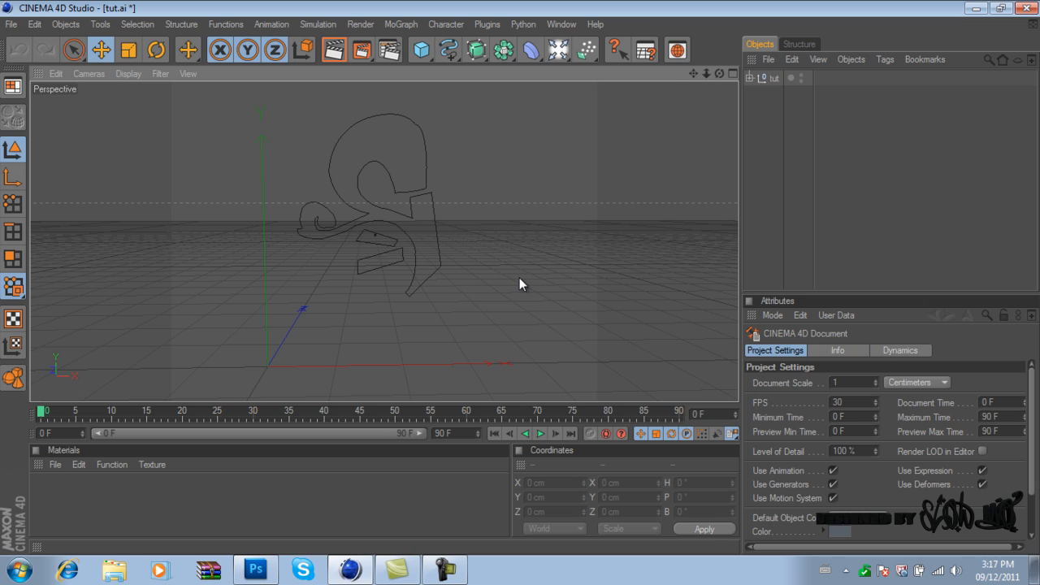
{"action": "left_click", "coordinate": [476, 56]}
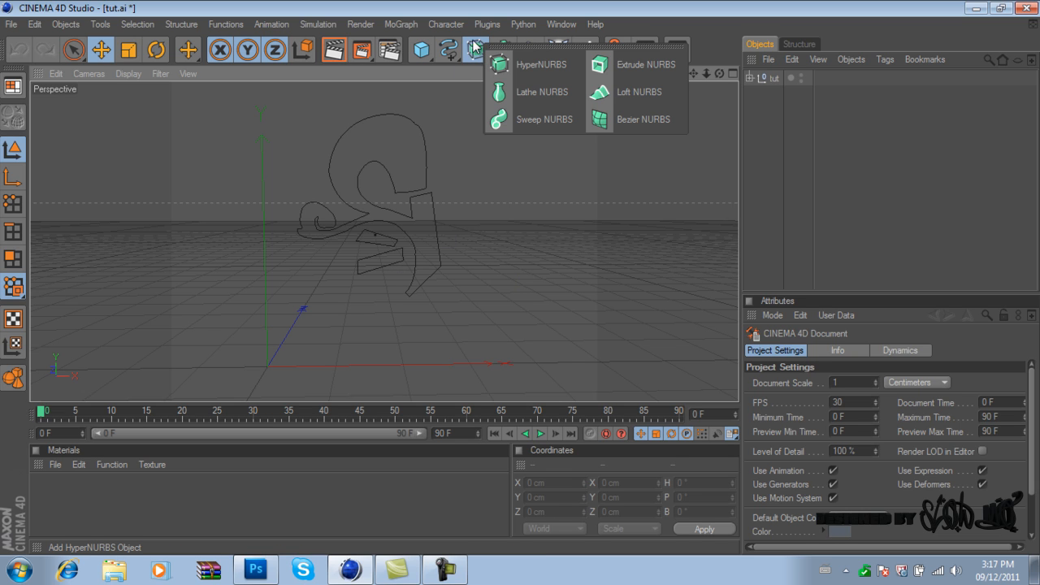
{"action": "left_click", "coordinate": [621, 67]}
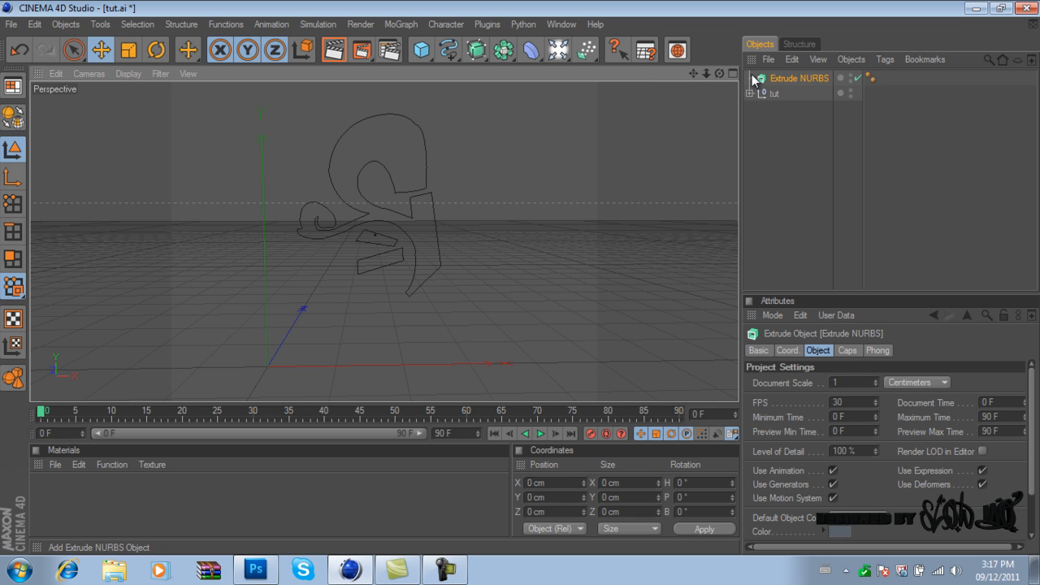
{"action": "left_click", "coordinate": [749, 93]}
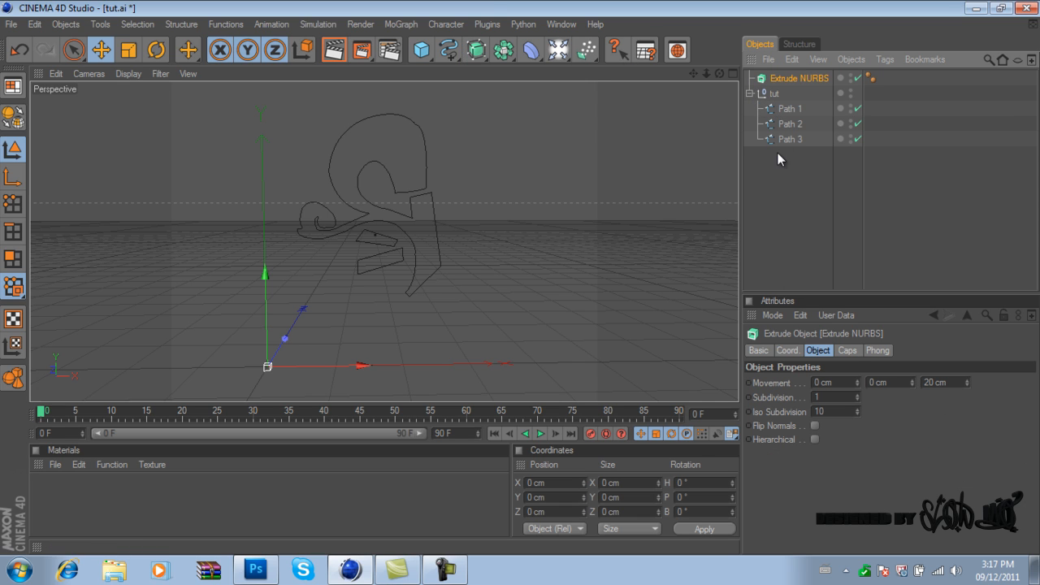
{"action": "left_click", "coordinate": [476, 51]}
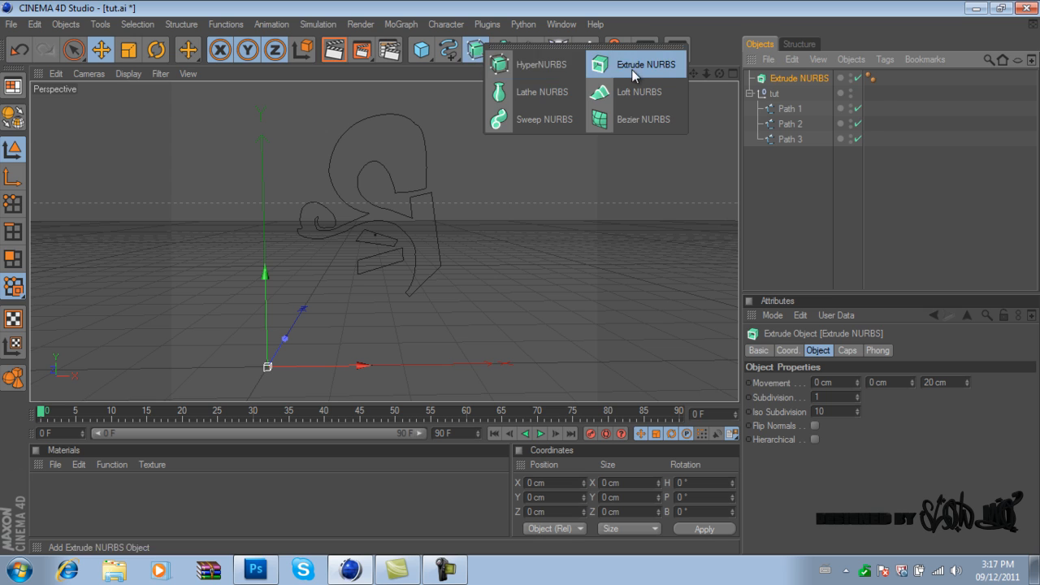
{"action": "left_click", "coordinate": [631, 65]}
{"action": "left_click", "coordinate": [476, 51]}
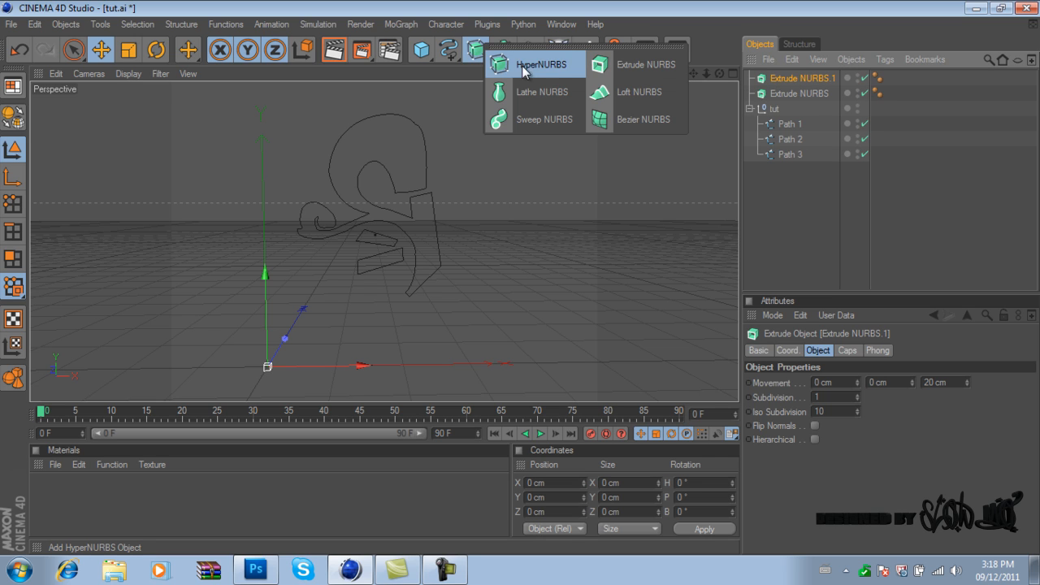
{"action": "left_click", "coordinate": [600, 71]}
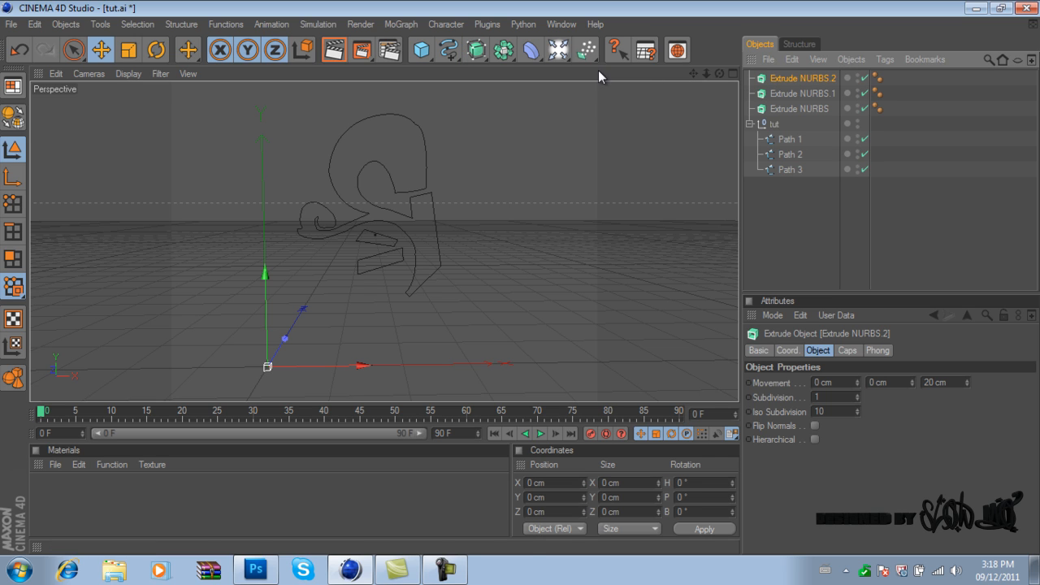
Nest Path 1, Path 2 and Path 3 each under its own Extrude NURBS object and expand the hierarchies.
{"action": "left_click", "coordinate": [799, 140]}
{"action": "left_click_drag", "start_coordinate": [813, 108], "coordinate": [797, 97]}
{"action": "left_click_drag", "start_coordinate": [783, 172], "coordinate": [802, 78]}
{"action": "left_click", "coordinate": [750, 79]}
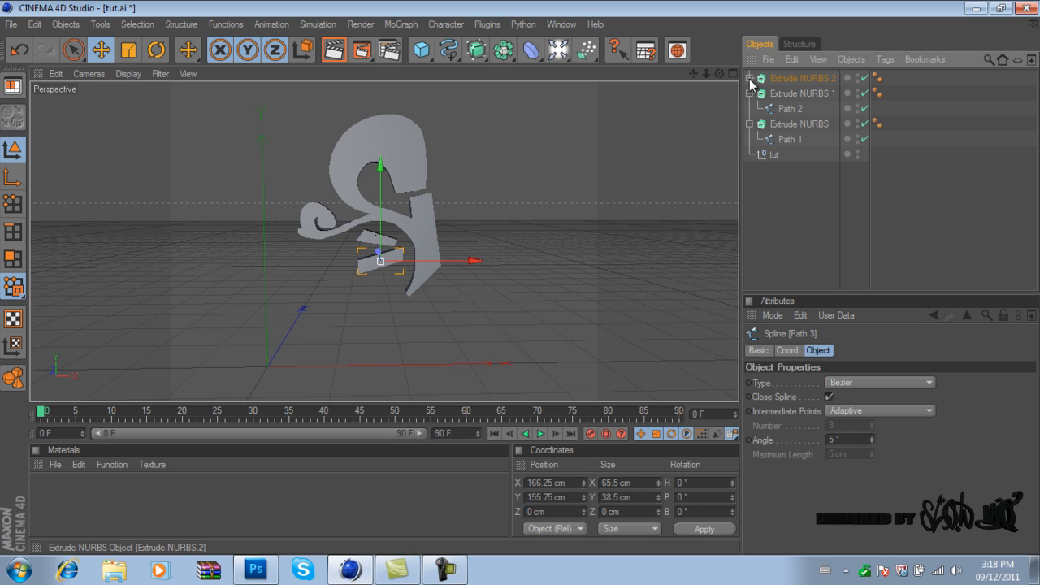
{"action": "left_click", "coordinate": [750, 92]}
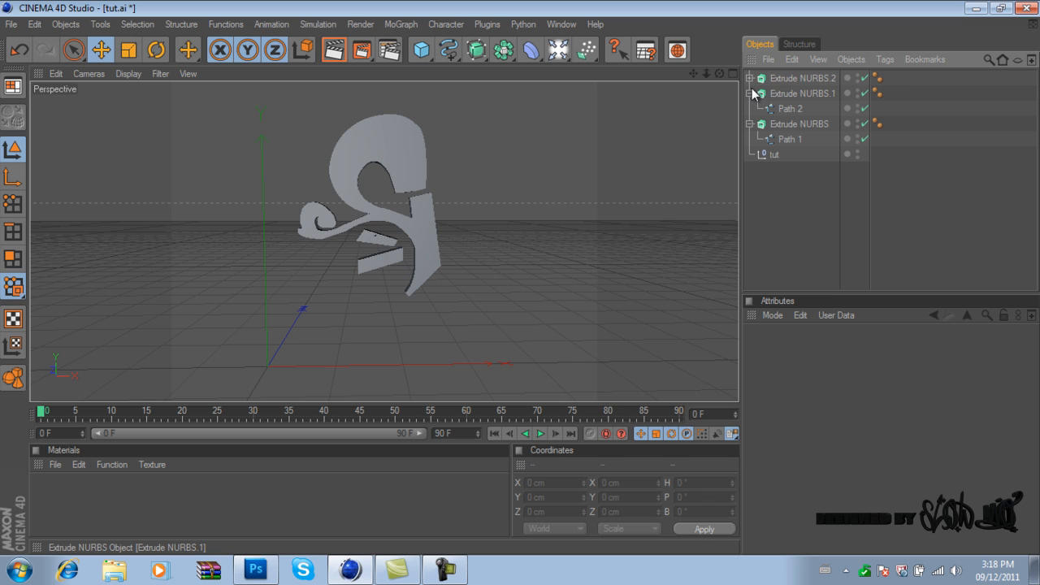
{"action": "left_click", "coordinate": [750, 78]}
Enable the Hierarchical option on all three Extrude NURBS objects, and collapse their hierarchies.
{"action": "left_click", "coordinate": [775, 78]}
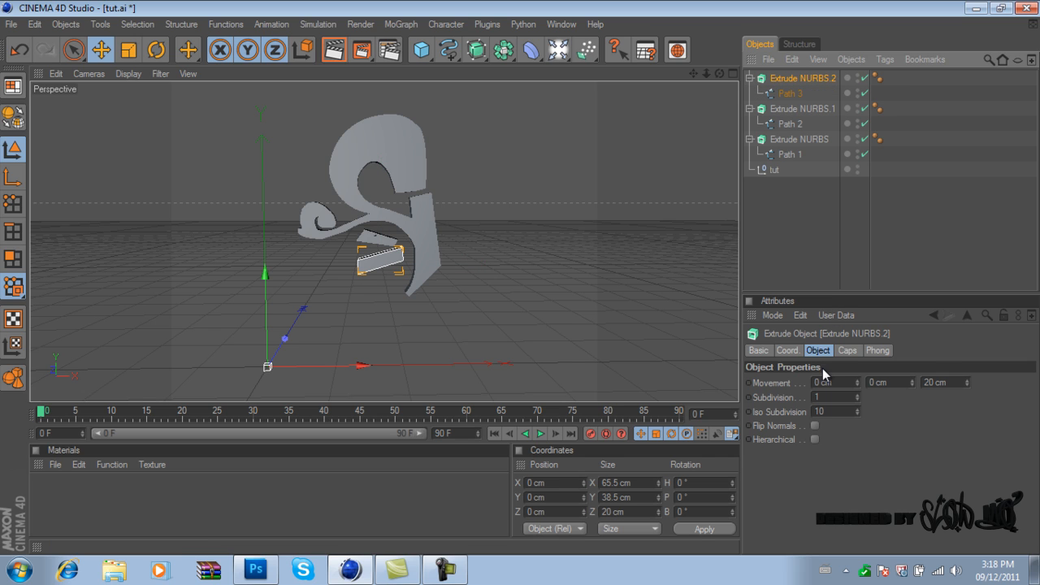
{"action": "left_click", "coordinate": [814, 440]}
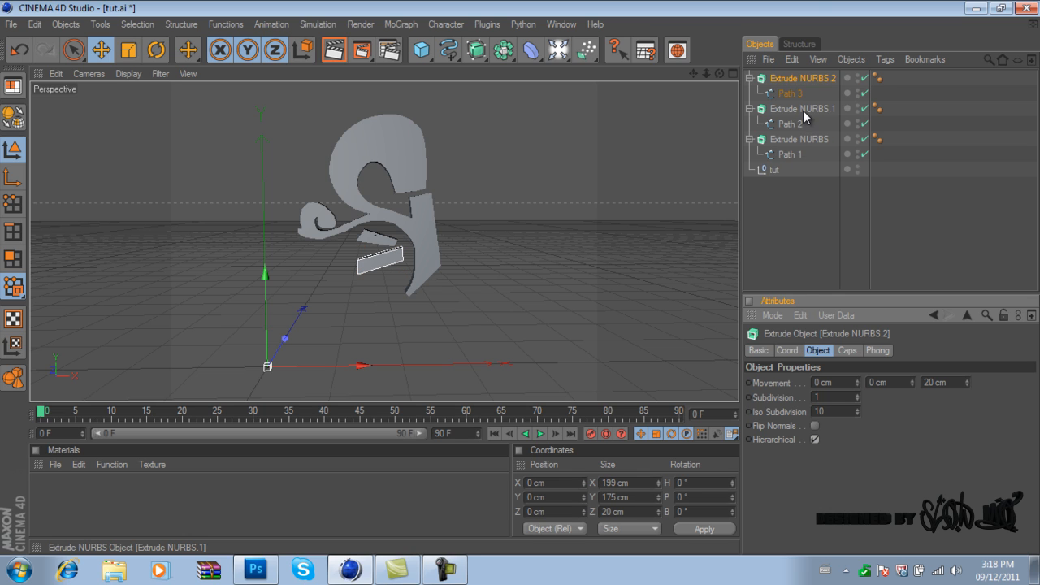
{"action": "left_click", "coordinate": [803, 109]}
{"action": "left_click", "coordinate": [815, 440]}
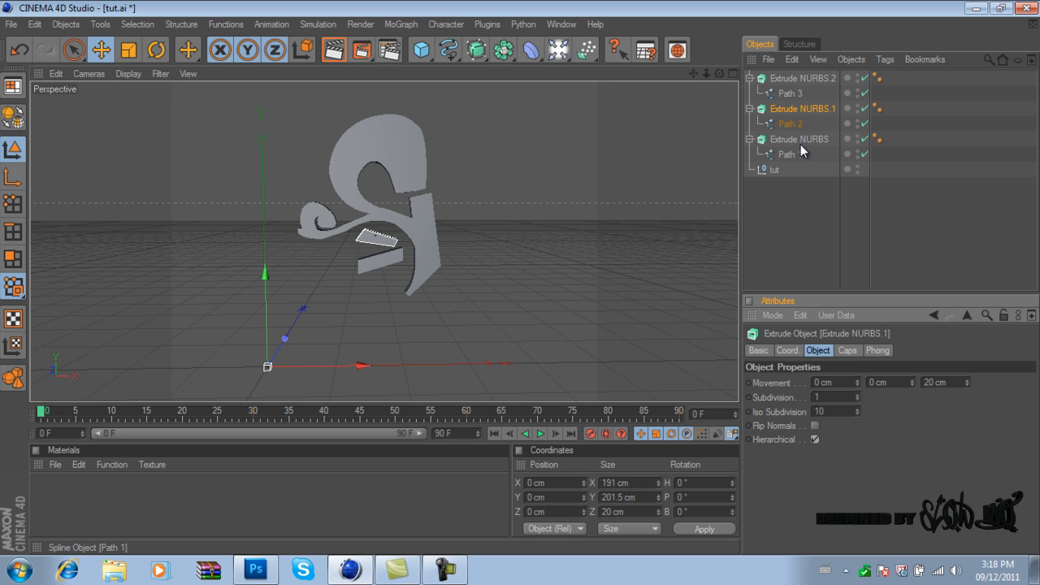
{"action": "left_click", "coordinate": [800, 139]}
{"action": "left_click", "coordinate": [815, 439]}
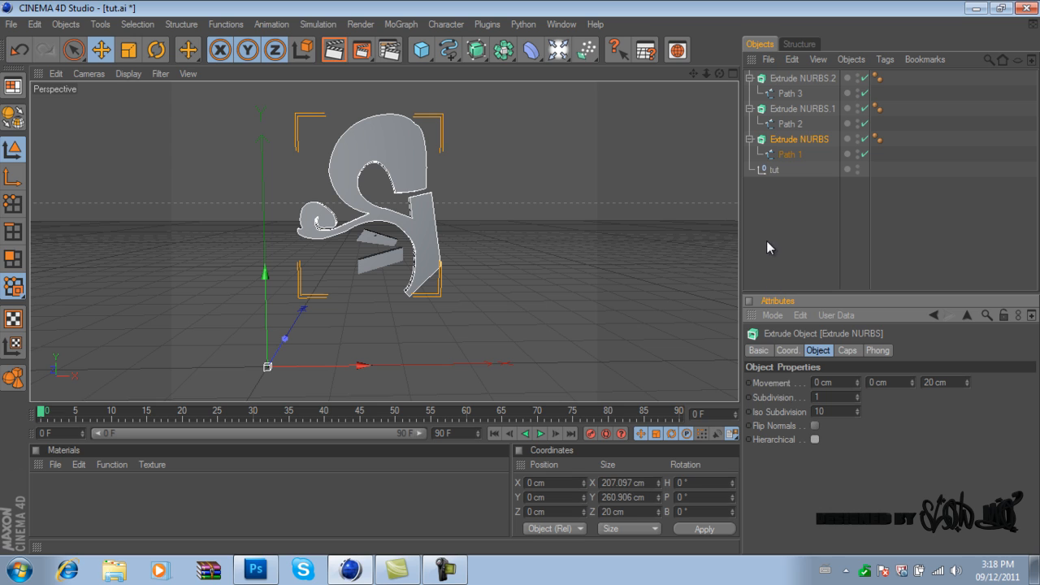
{"action": "left_click", "coordinate": [750, 140]}
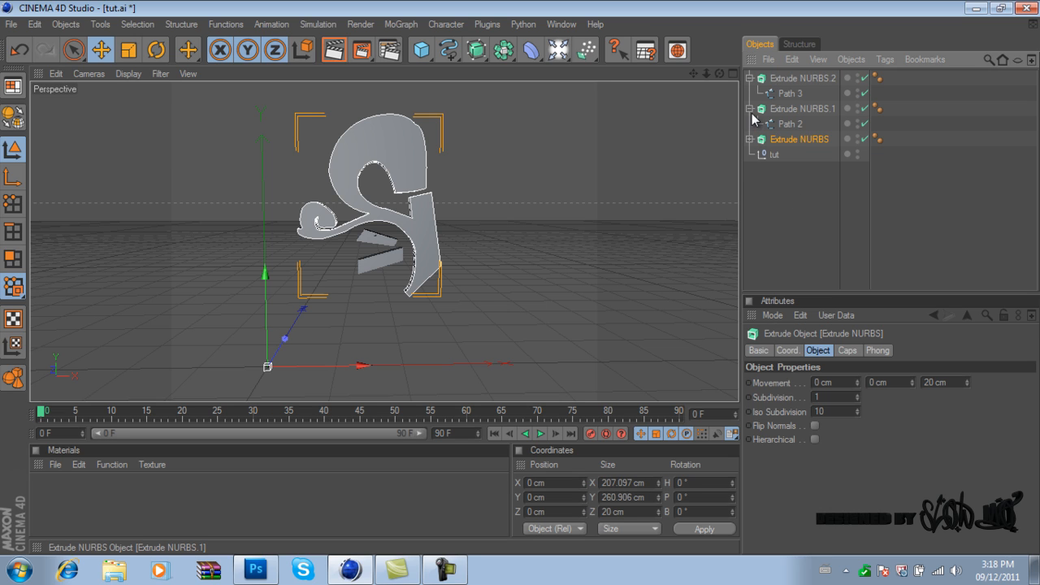
{"action": "left_click", "coordinate": [750, 109]}
{"action": "left_click", "coordinate": [750, 78]}
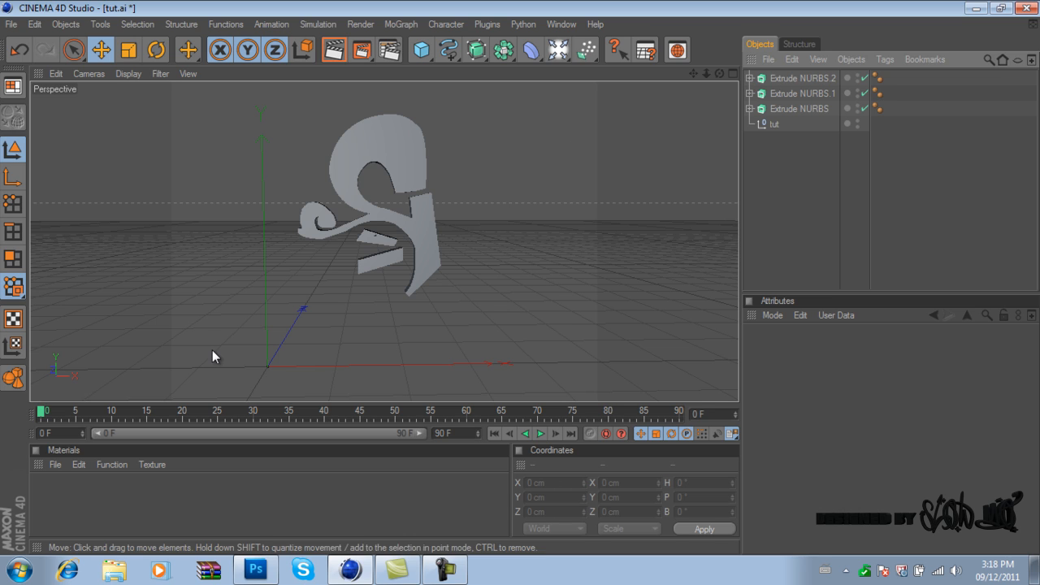
Load SmokyCrasher's Material Pack from New folder in the Pictures library into the scene's materials.
{"action": "left_click", "coordinate": [52, 466]}
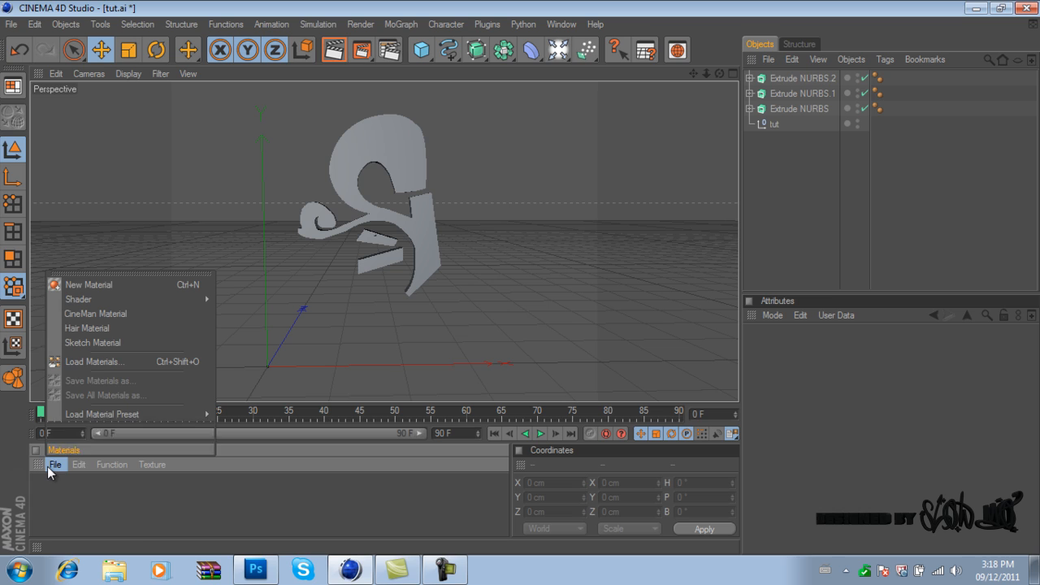
{"action": "left_click", "coordinate": [114, 363]}
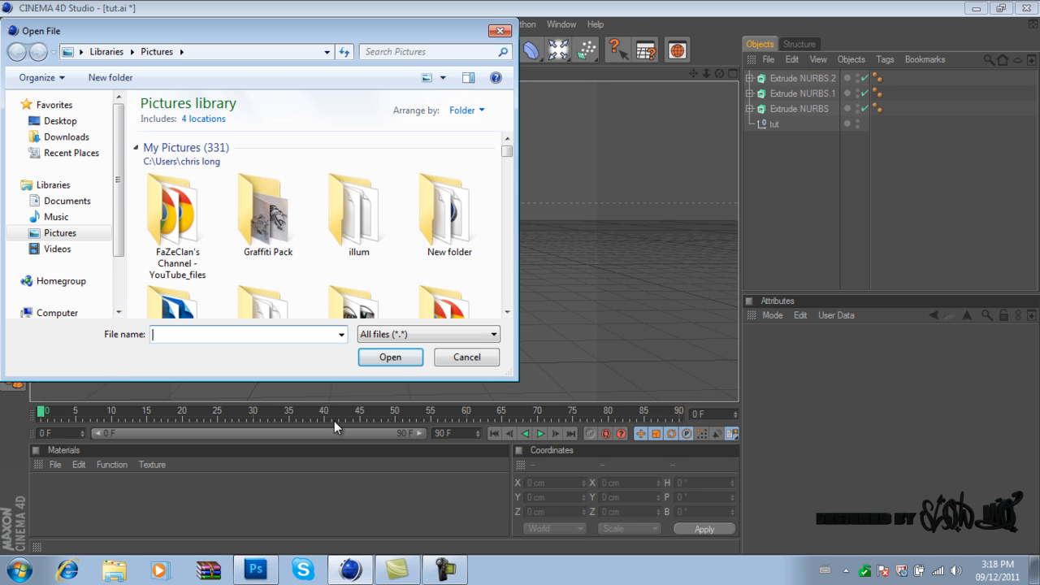
{"action": "left_click", "coordinate": [463, 227]}
{"action": "double_click", "coordinate": [464, 226]}
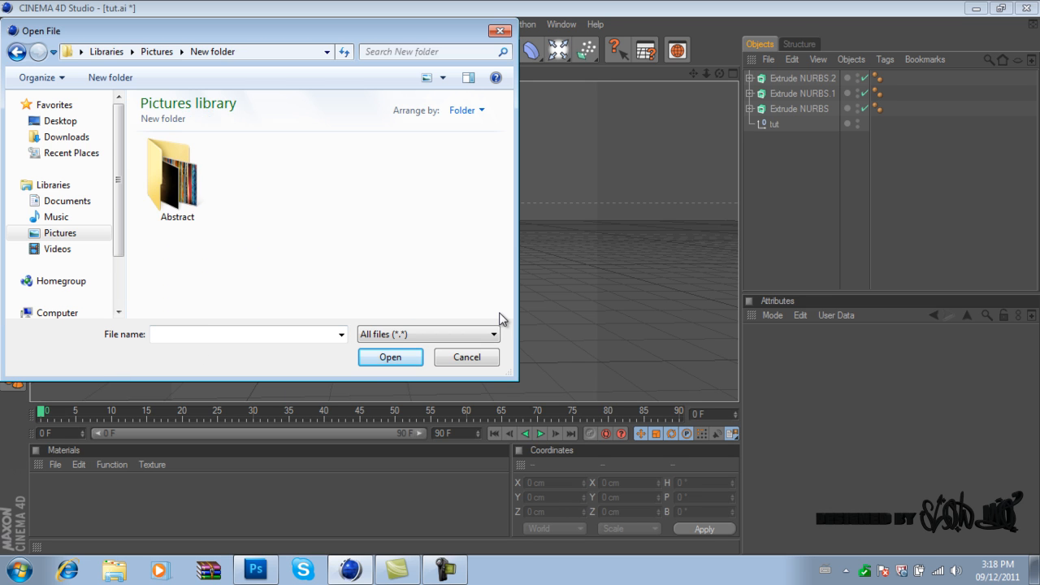
{"action": "scroll", "coordinate": [506, 311], "scroll_direction": "down", "scroll_amount": 5}
{"action": "scroll", "coordinate": [506, 313], "scroll_direction": "down", "scroll_amount": 6}
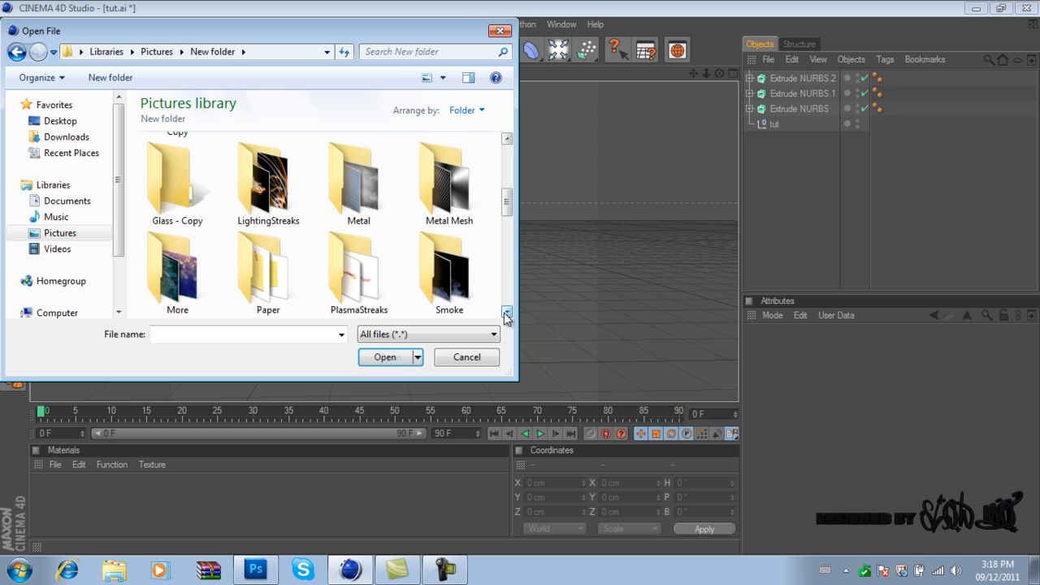
{"action": "scroll", "coordinate": [506, 315], "scroll_direction": "down", "scroll_amount": 6}
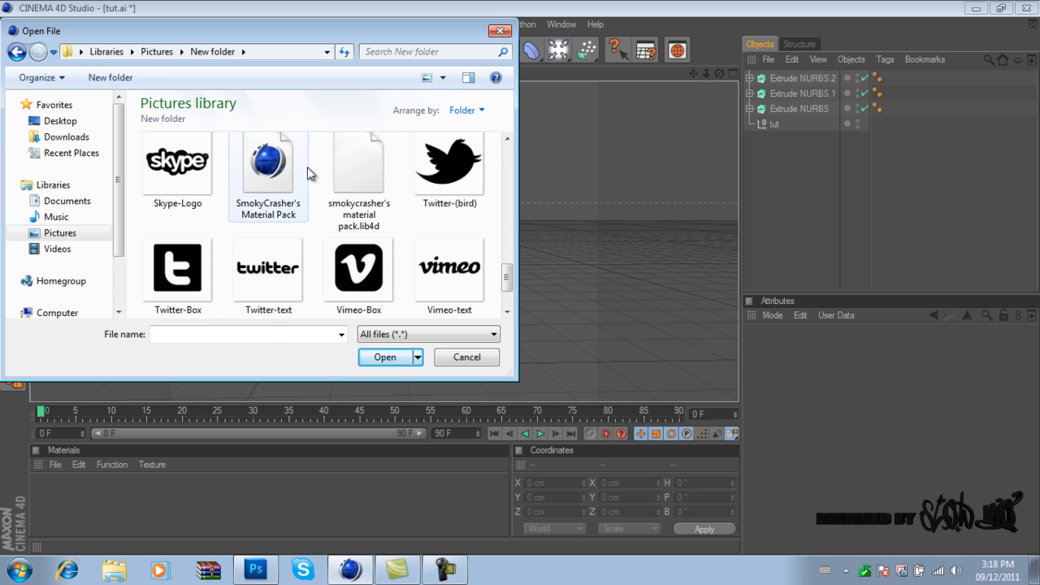
{"action": "left_click", "coordinate": [272, 163]}
{"action": "left_click", "coordinate": [384, 357]}
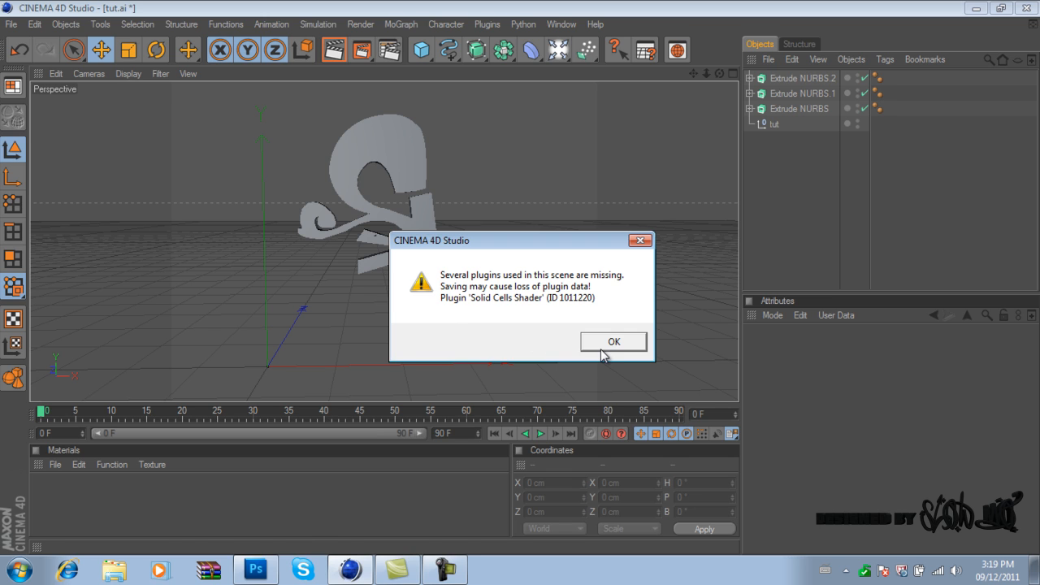
{"action": "left_click", "coordinate": [602, 349]}
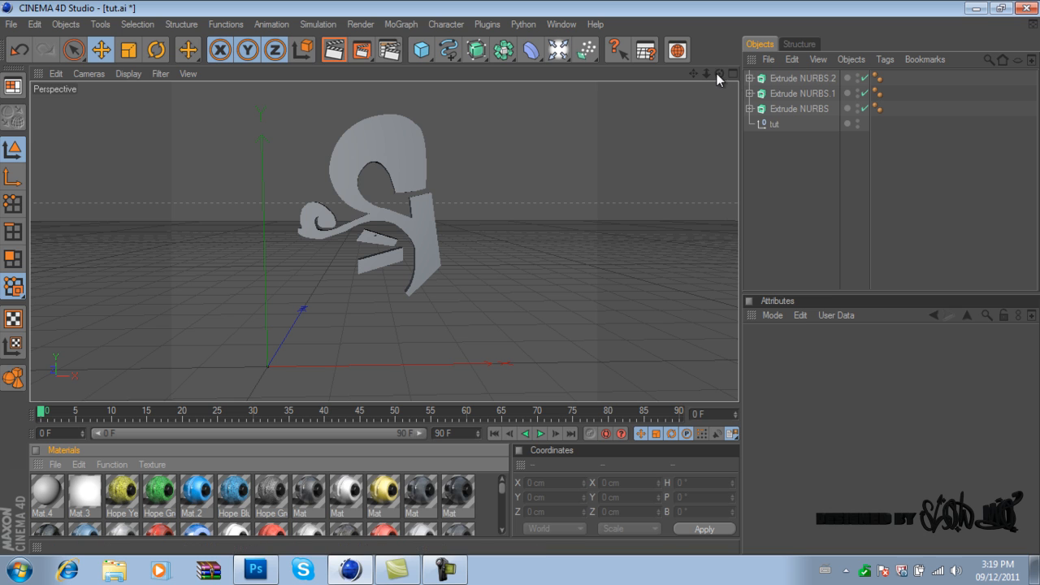
Render the active view to preview the extruded letter up close.
{"action": "left_click_drag", "start_coordinate": [711, 73], "coordinate": [626, 519]}
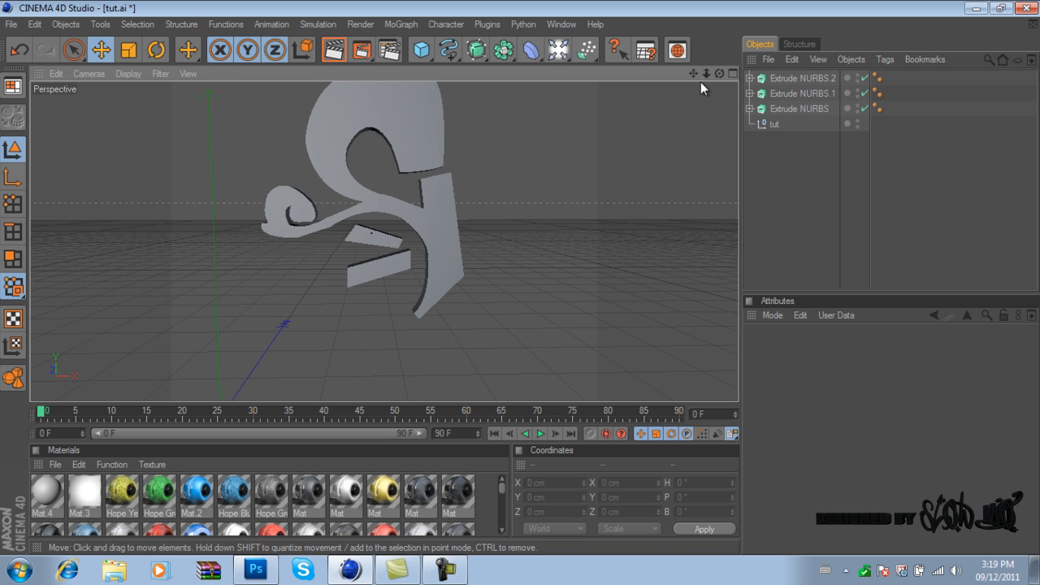
{"action": "left_click_drag", "start_coordinate": [697, 75], "coordinate": [520, 281]}
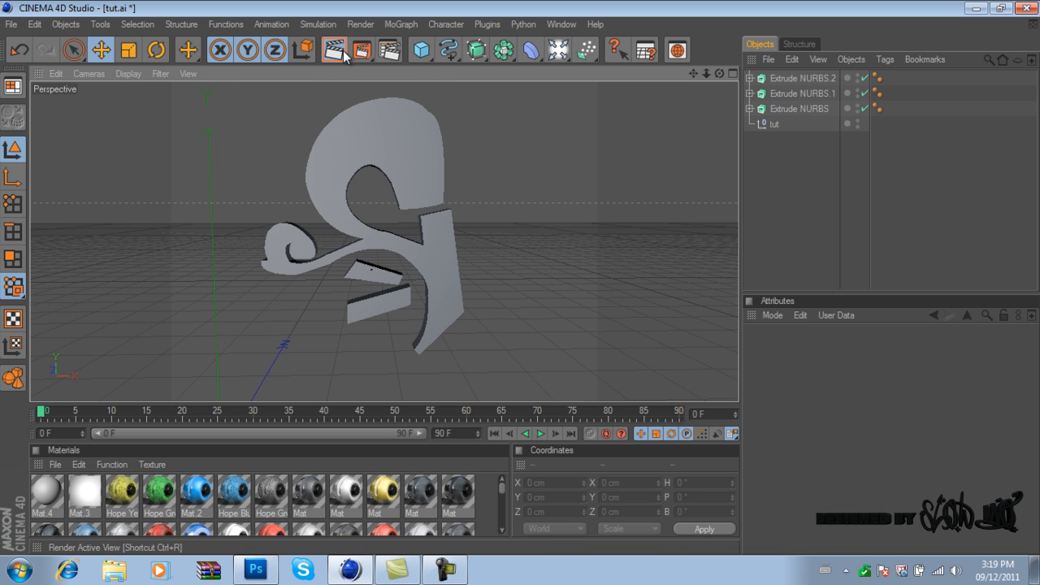
{"action": "key", "text": "ctrl+r"}
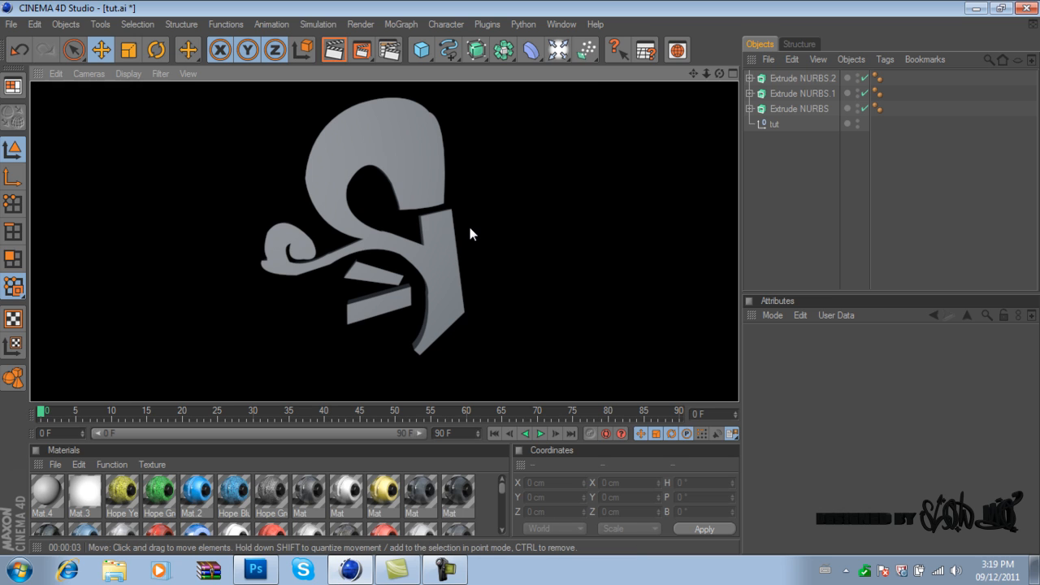
{"action": "left_click", "coordinate": [537, 220]}
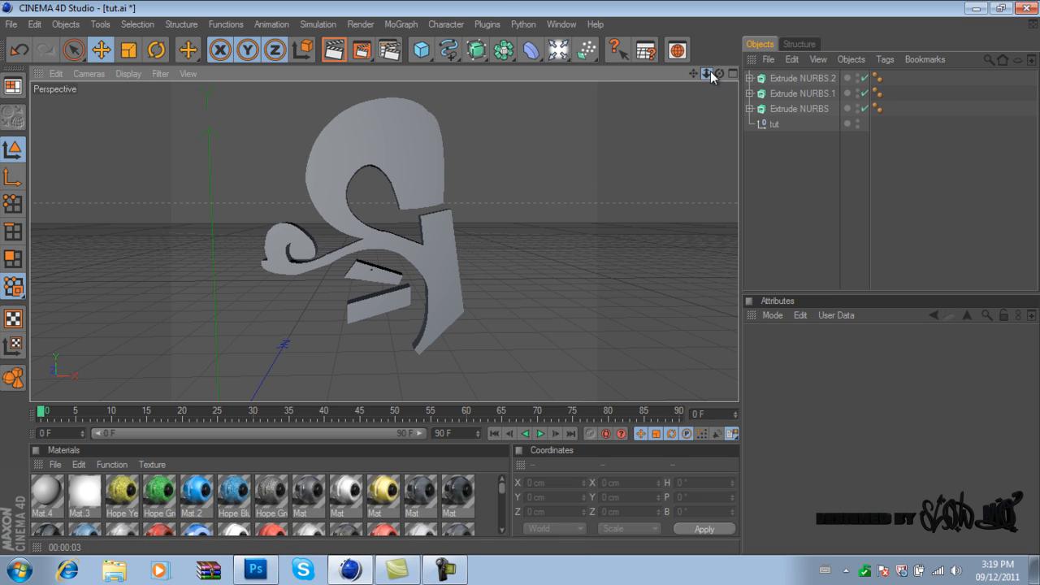
Add a plane and enlarge it to about 741 cm wide and 845 cm high.
{"action": "left_click_drag", "start_coordinate": [709, 73], "coordinate": [403, 66]}
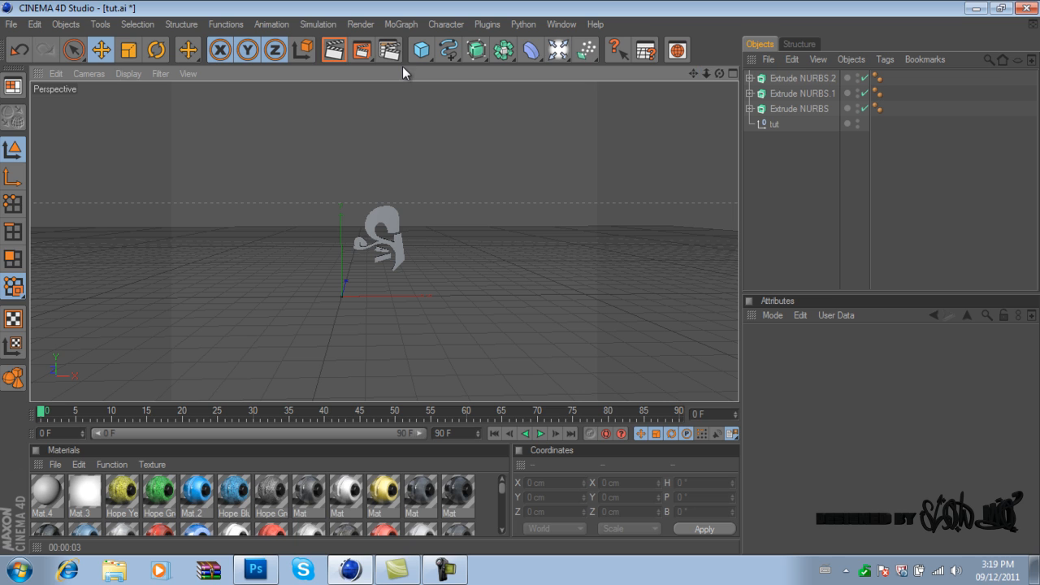
{"action": "left_click", "coordinate": [424, 48]}
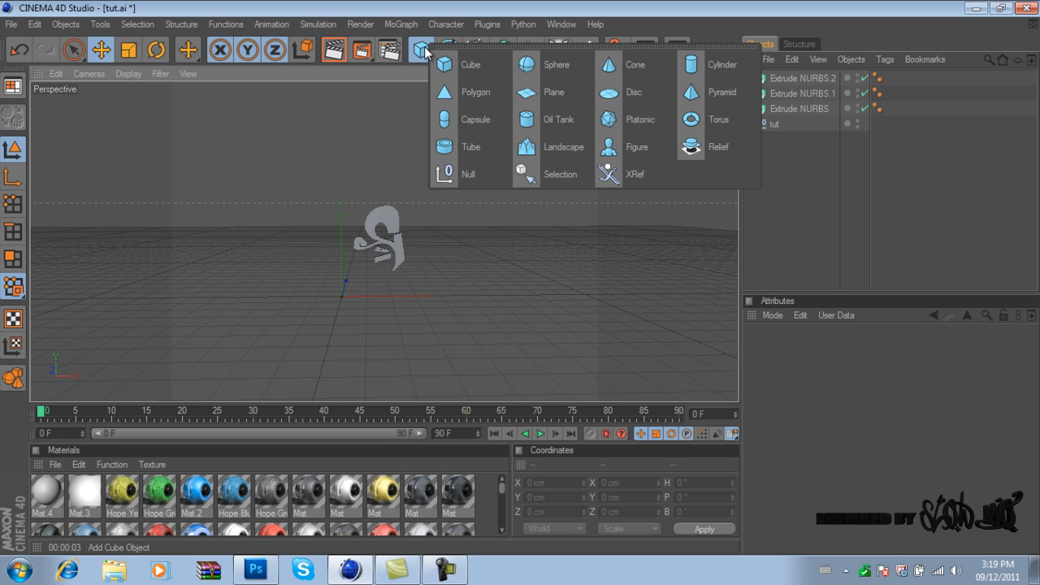
{"action": "left_click", "coordinate": [558, 95]}
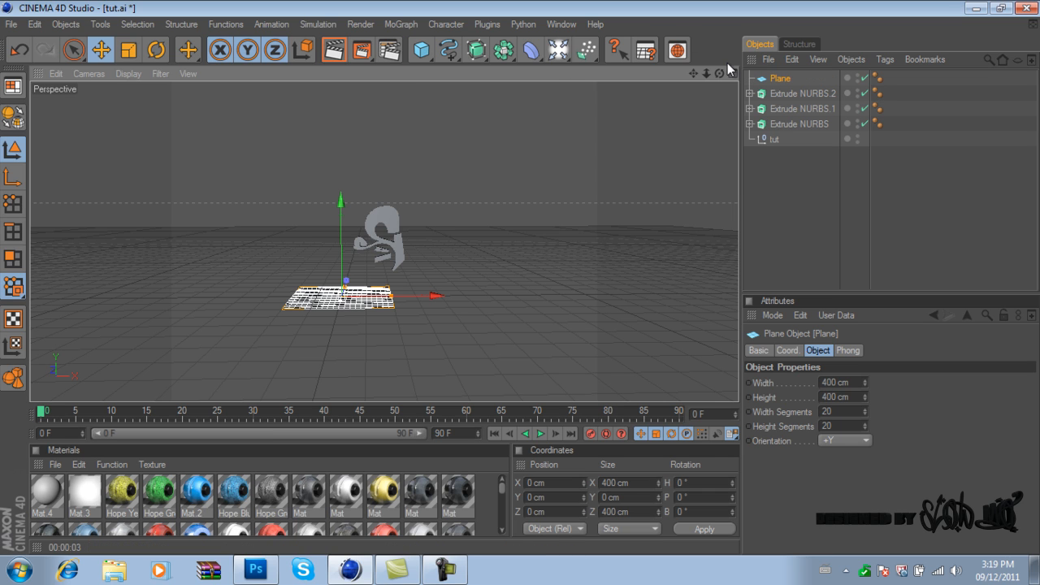
{"action": "left_click_drag", "start_coordinate": [721, 72], "coordinate": [451, 94]}
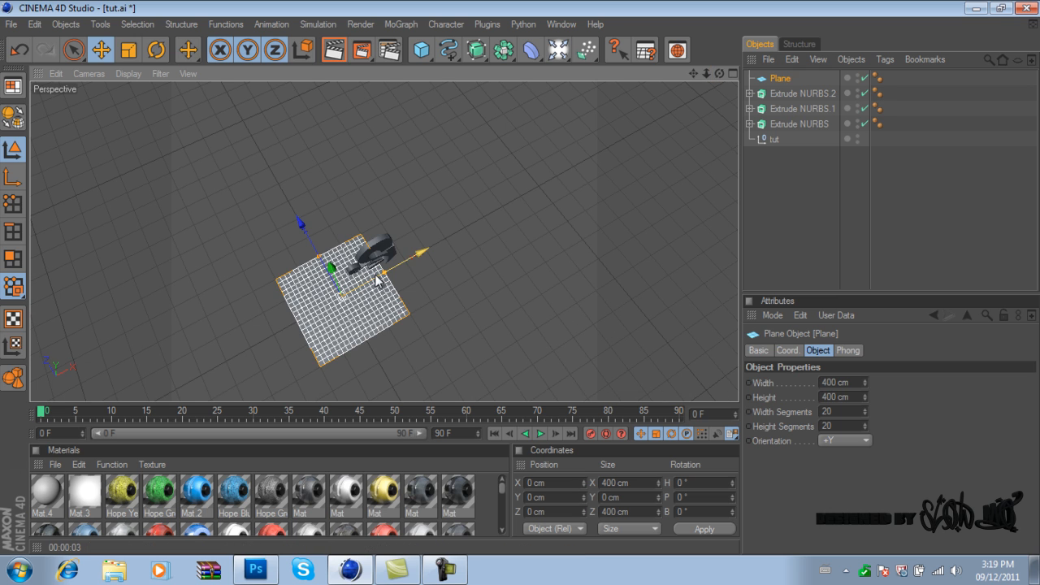
{"action": "left_click_drag", "start_coordinate": [384, 273], "coordinate": [529, 276]}
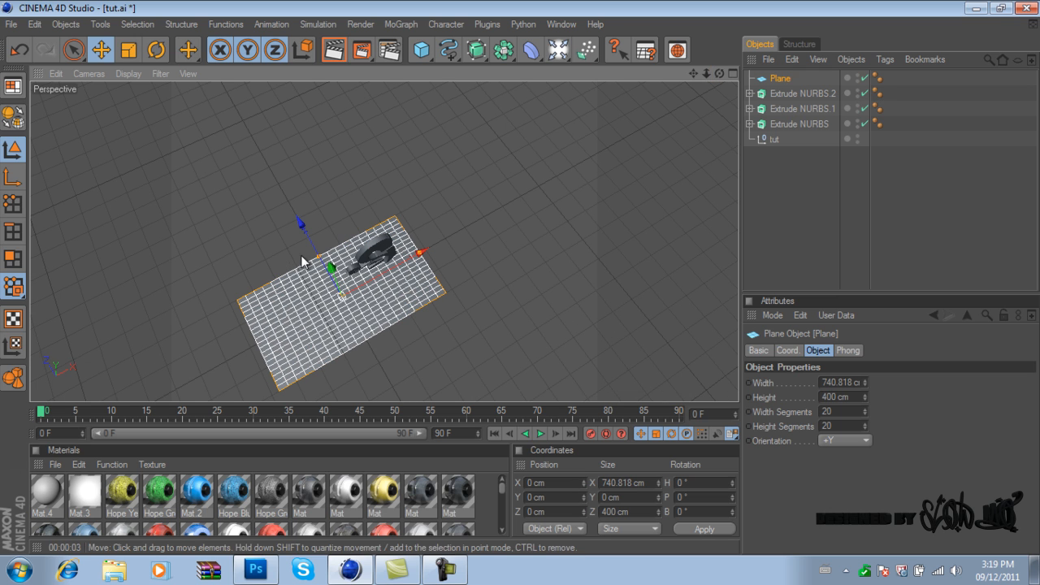
{"action": "left_click_drag", "start_coordinate": [318, 258], "coordinate": [295, 214]}
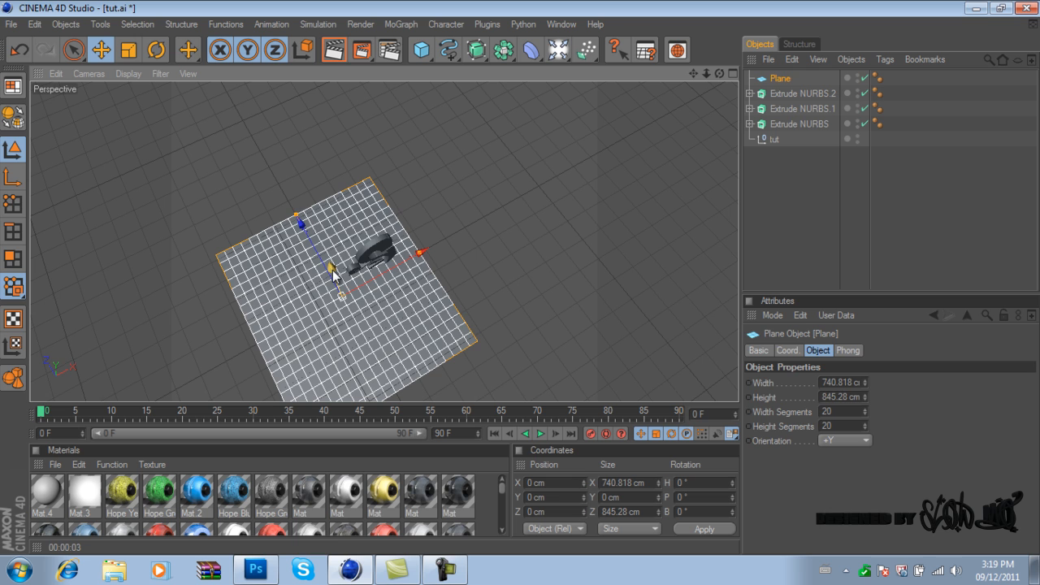
Move the plane above the letter, to about X 150 cm and Y 573 cm.
{"action": "left_click_drag", "start_coordinate": [332, 271], "coordinate": [314, 221]}
{"action": "left_click_drag", "start_coordinate": [404, 223], "coordinate": [448, 205]}
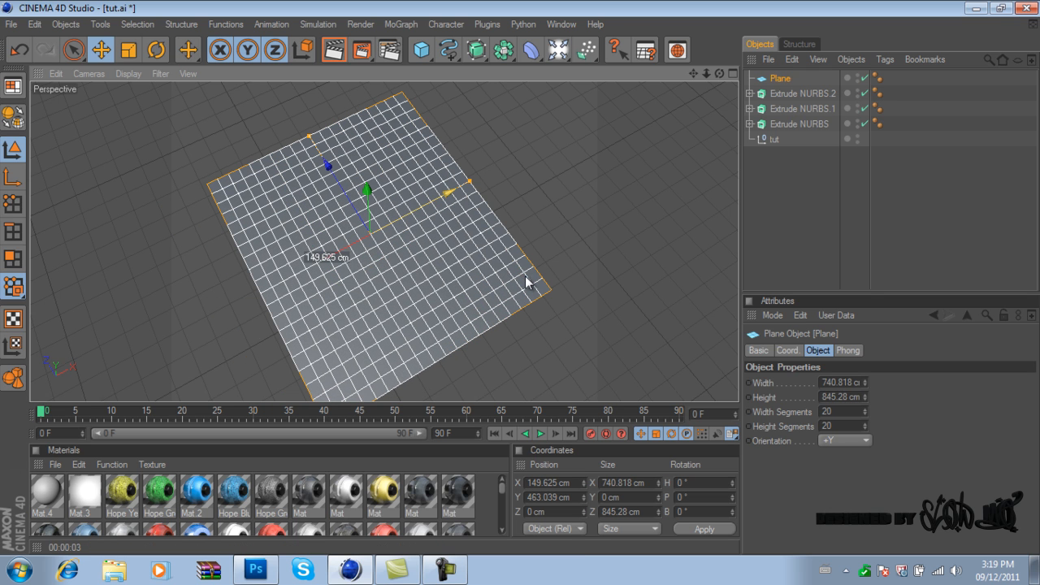
{"action": "left_click_drag", "start_coordinate": [576, 350], "coordinate": [528, 293]}
{"action": "left_click_drag", "start_coordinate": [370, 143], "coordinate": [371, 107]}
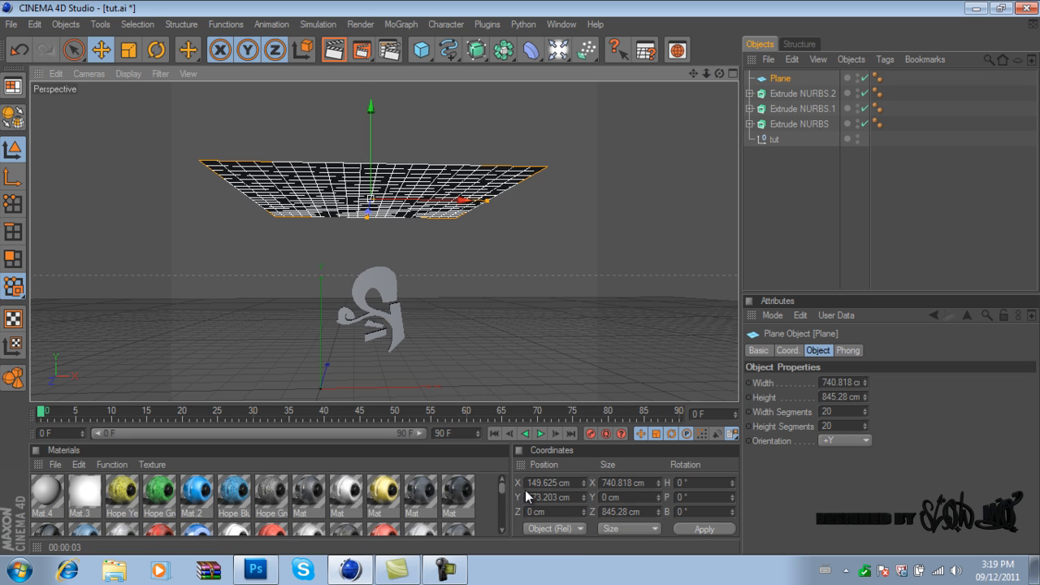
{"action": "mouse_move", "coordinate": [502, 489]}
{"action": "left_mouse_down"}
{"action": "mouse_move", "coordinate": [500, 521]}
{"action": "mouse_move", "coordinate": [504, 483]}
{"action": "left_mouse_up"}
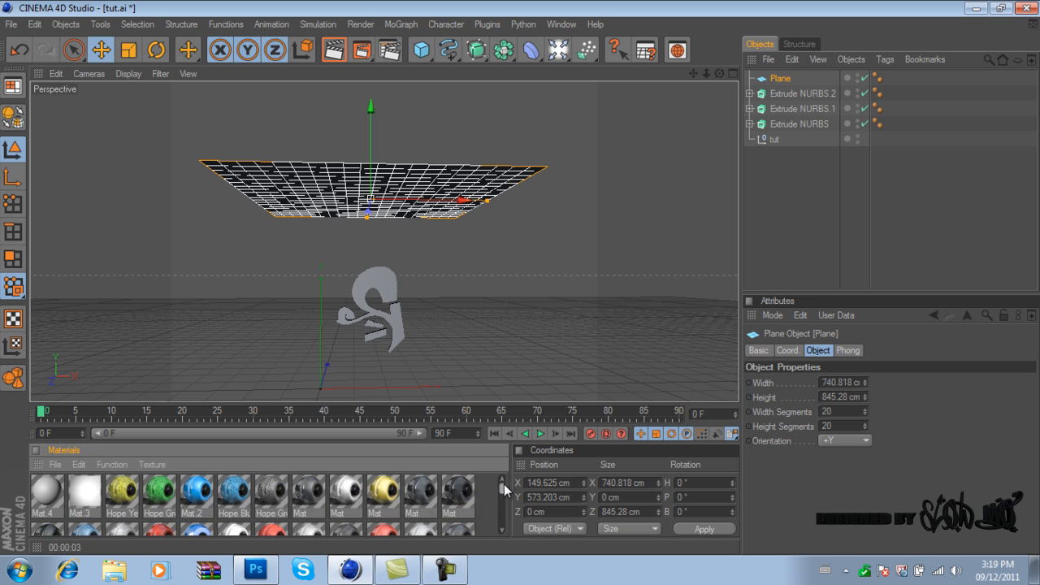
{"action": "left_click", "coordinate": [55, 465]}
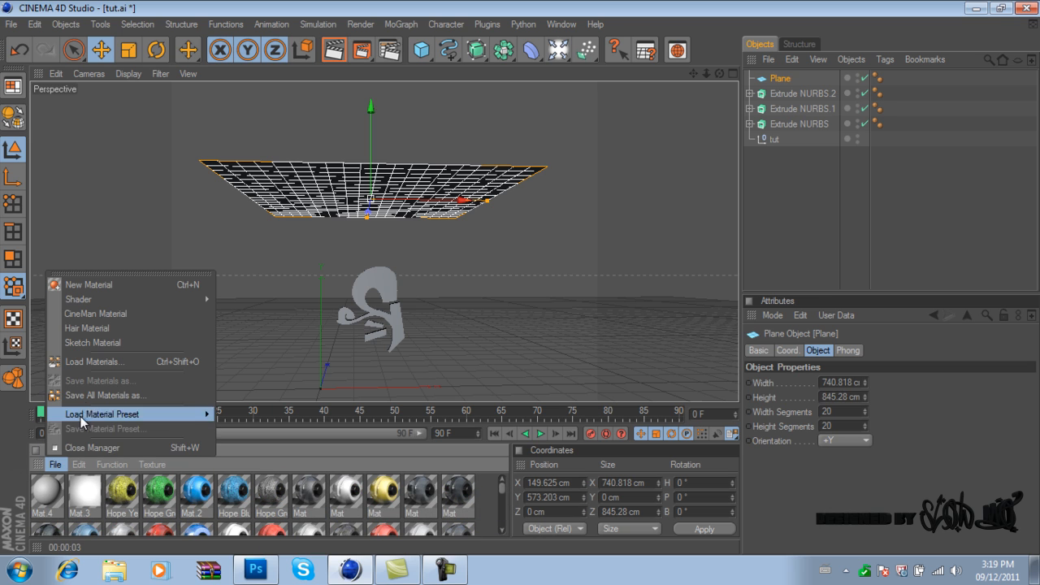
{"action": "left_click", "coordinate": [97, 360]}
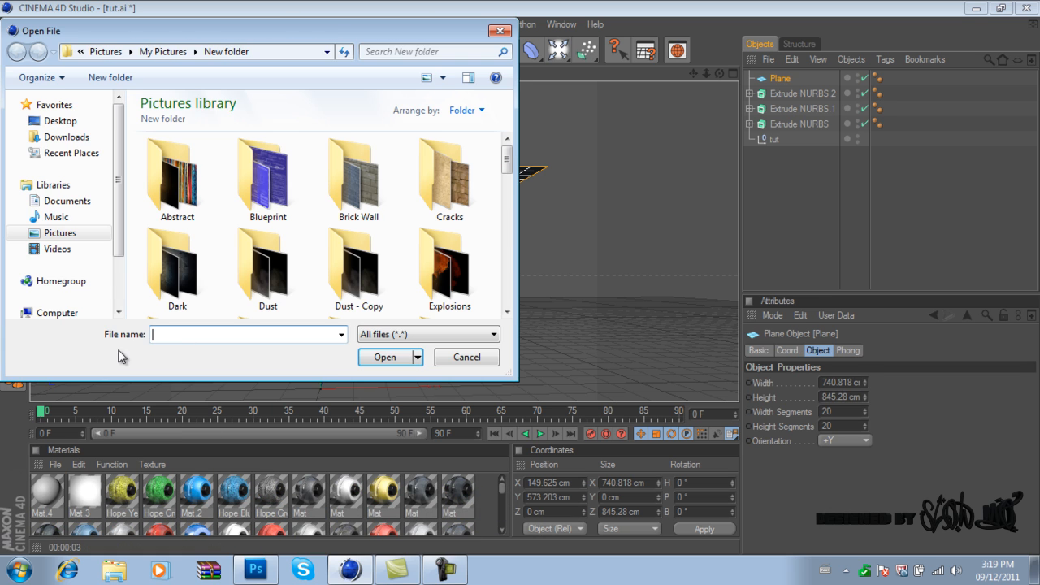
{"action": "left_click", "coordinate": [486, 360]}
Edit material Mat.4 so that its Luminance channel is enabled and its Color channel is disabled.
{"action": "left_click", "coordinate": [51, 493]}
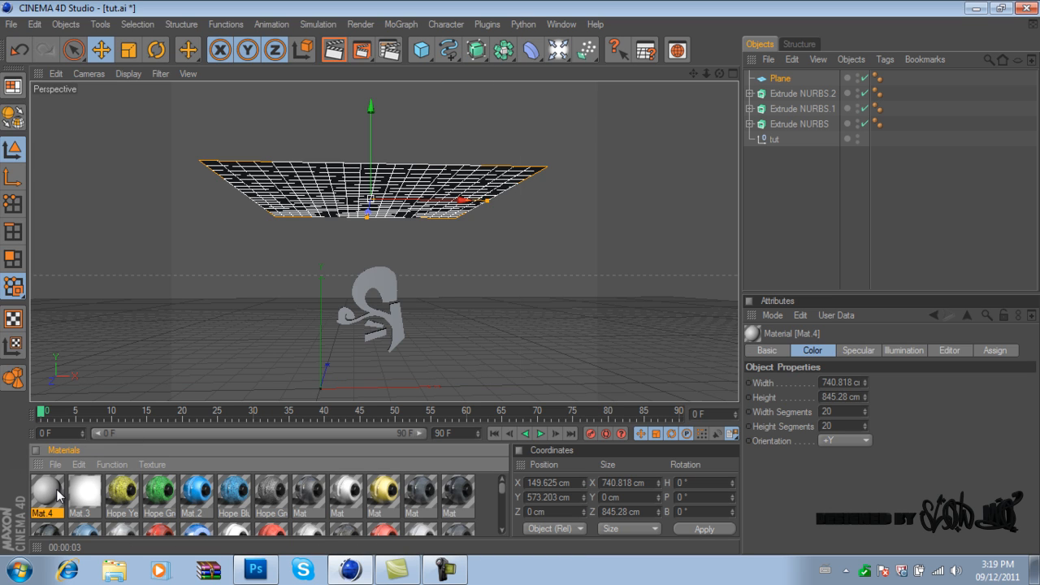
{"action": "double_click", "coordinate": [50, 491]}
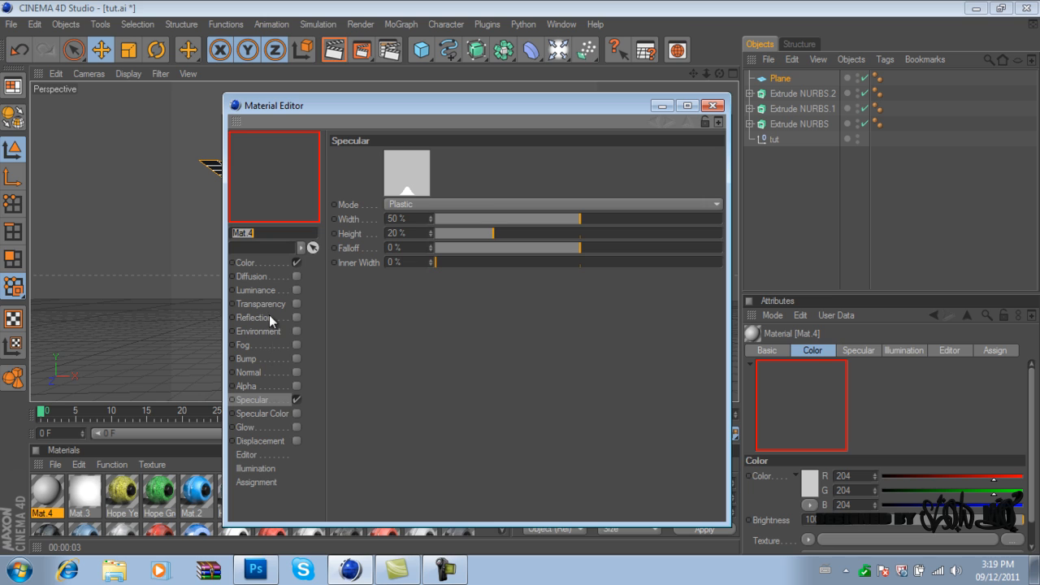
{"action": "left_click", "coordinate": [258, 290]}
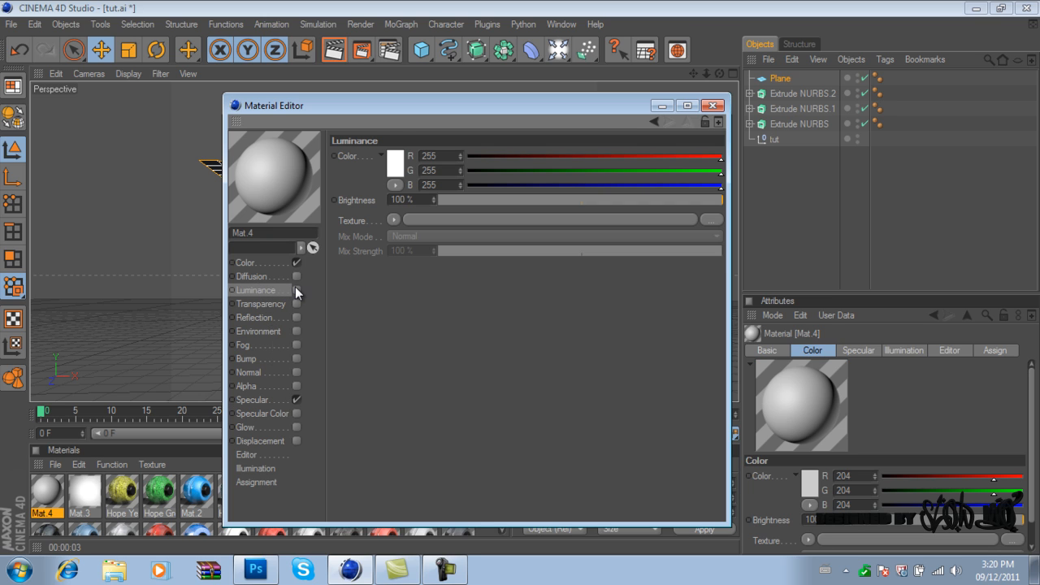
{"action": "left_click", "coordinate": [297, 290]}
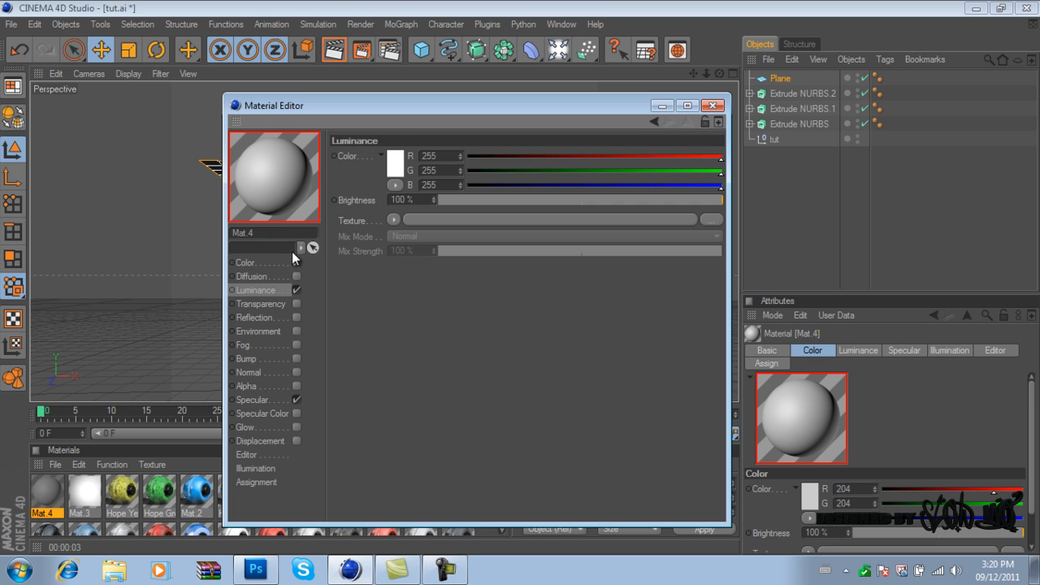
{"action": "left_click", "coordinate": [296, 262]}
{"action": "left_click", "coordinate": [295, 264]}
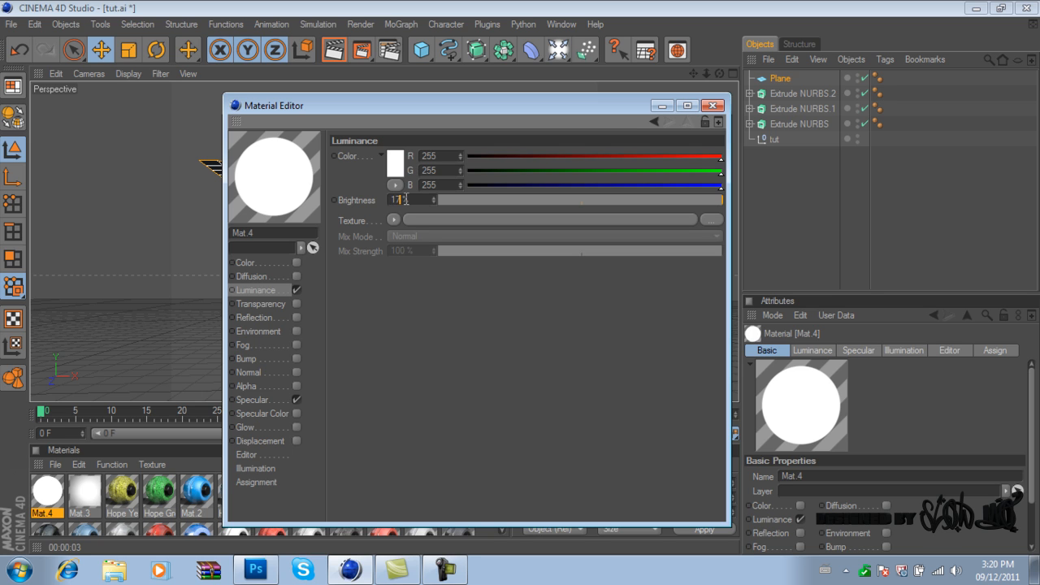
Apply material Mat.4 to the plane above the letter and duplicate that plane.
{"action": "left_click", "coordinate": [711, 106]}
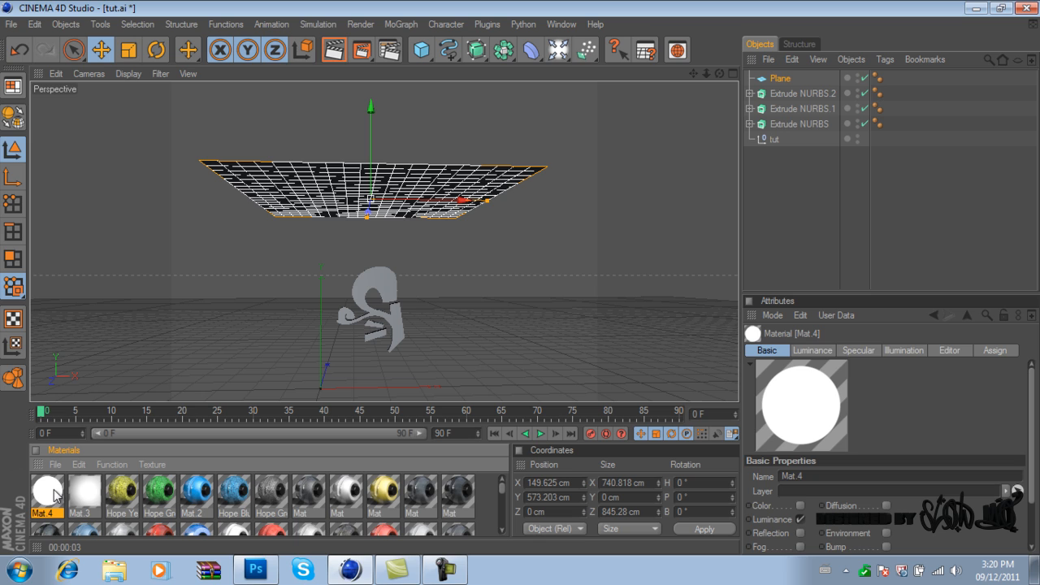
{"action": "left_click_drag", "start_coordinate": [49, 492], "coordinate": [798, 78]}
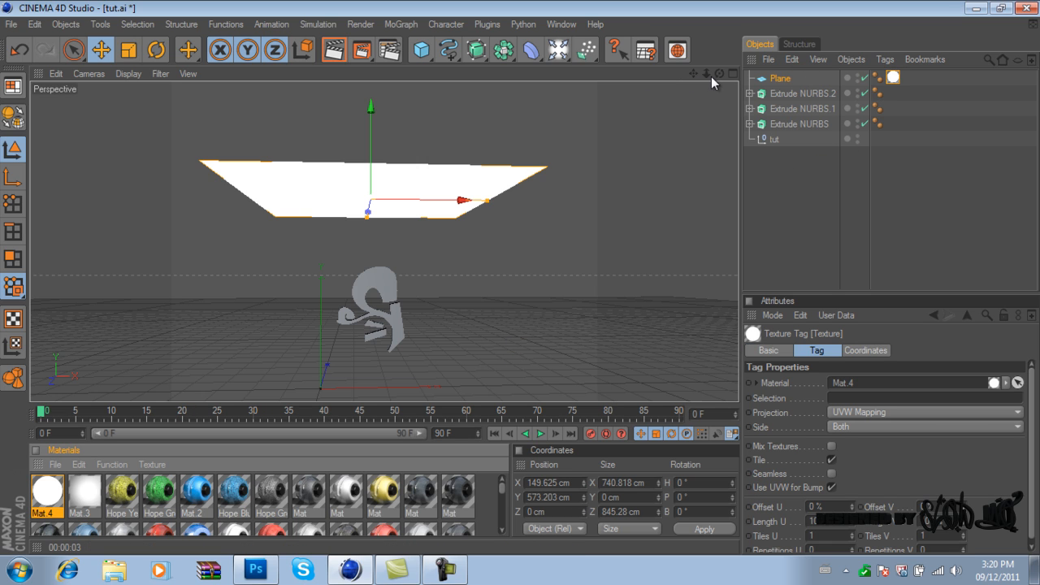
{"action": "left_click", "coordinate": [791, 59]}
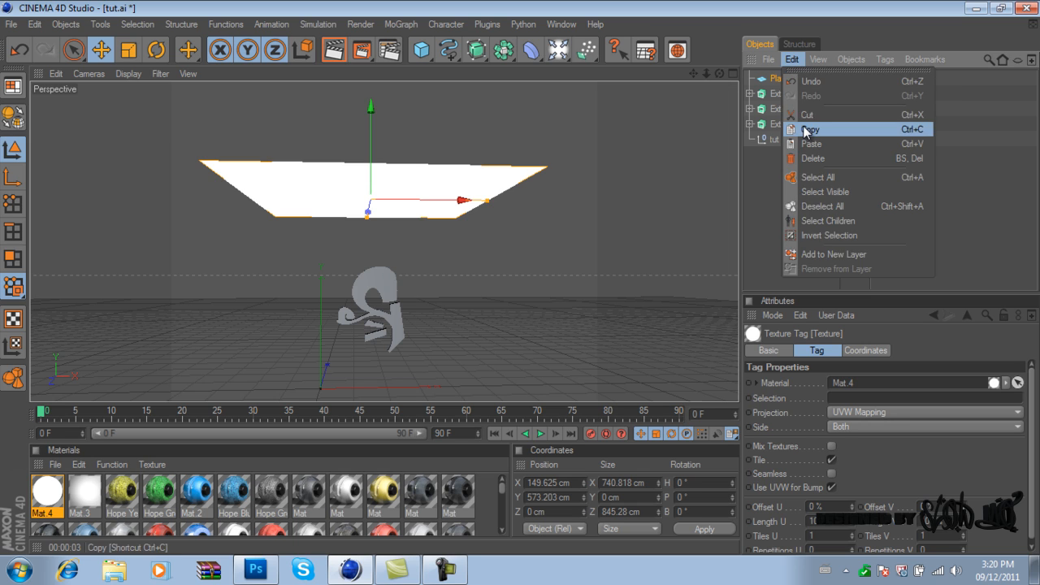
{"action": "left_click", "coordinate": [804, 127]}
{"action": "left_click", "coordinate": [791, 59]}
{"action": "left_click", "coordinate": [809, 143]}
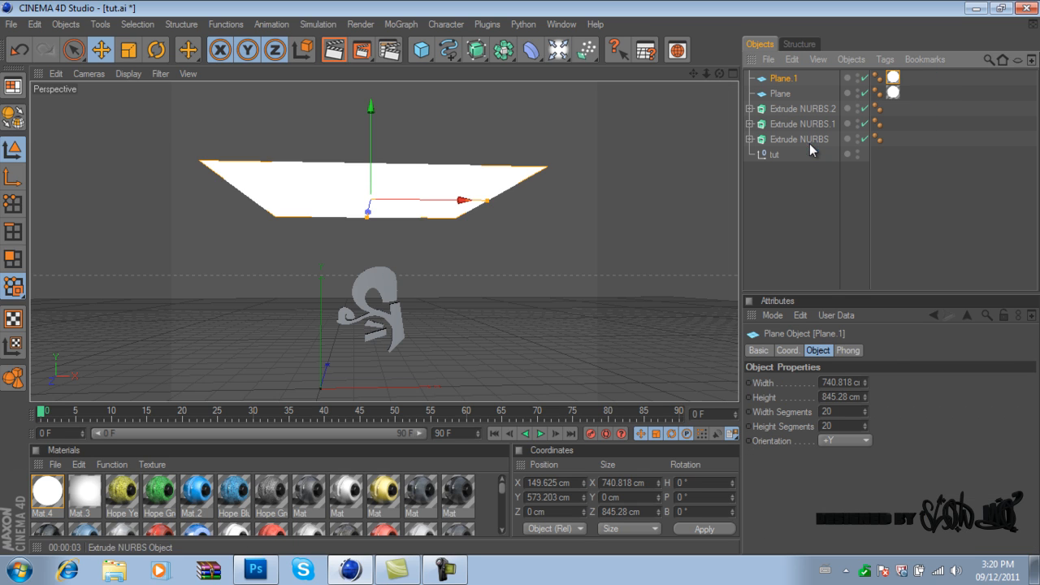
Lower the duplicate plane to about Y -73 cm and tilt it to a pitch of about -22.4°.
{"action": "left_click_drag", "start_coordinate": [719, 74], "coordinate": [584, 87]}
{"action": "left_click_drag", "start_coordinate": [367, 118], "coordinate": [520, 279]}
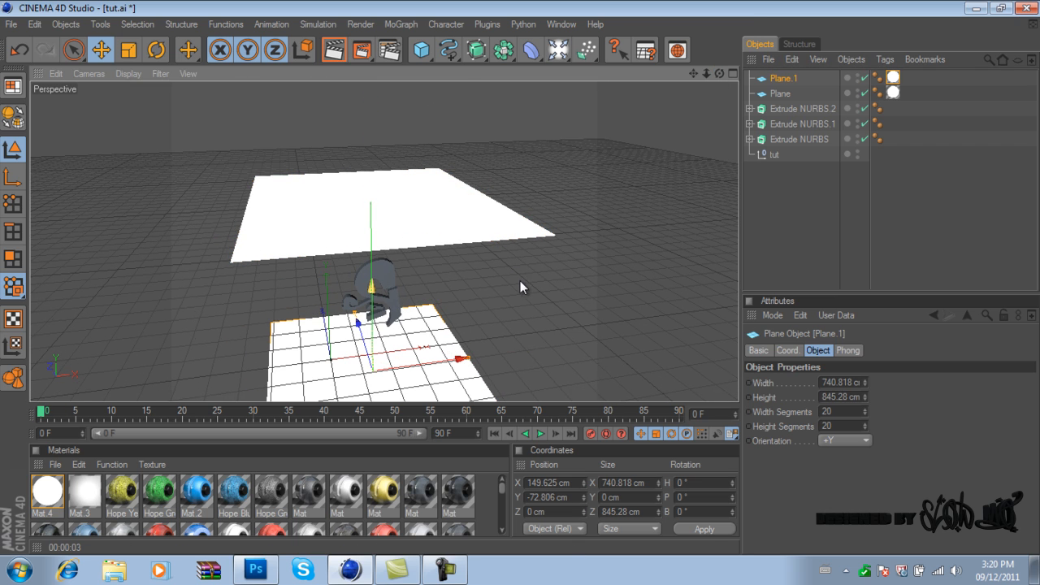
{"action": "left_click_drag", "start_coordinate": [697, 76], "coordinate": [524, 278]}
{"action": "left_click_drag", "start_coordinate": [719, 74], "coordinate": [515, 276]}
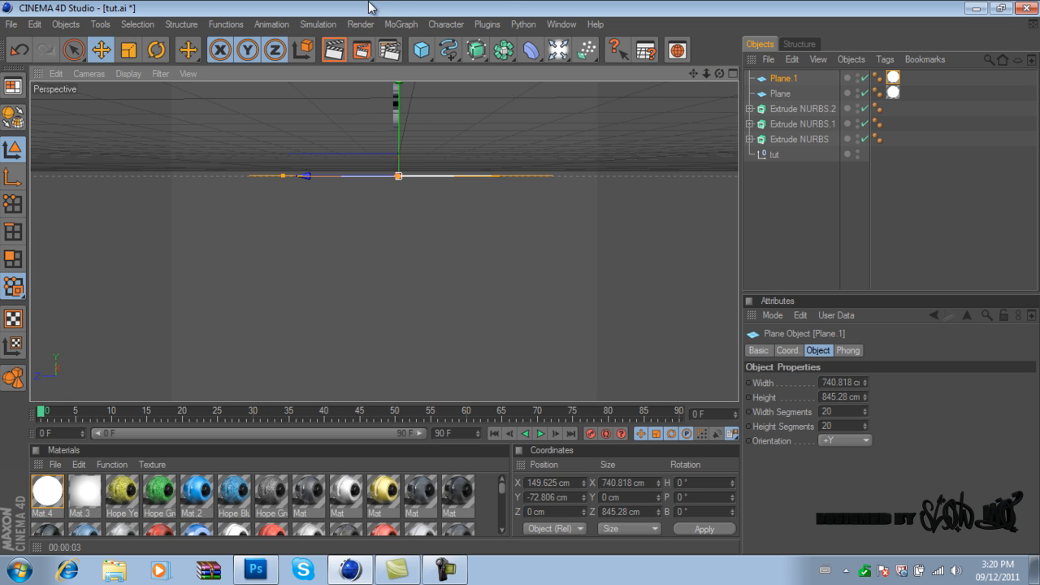
{"action": "left_click", "coordinate": [151, 54]}
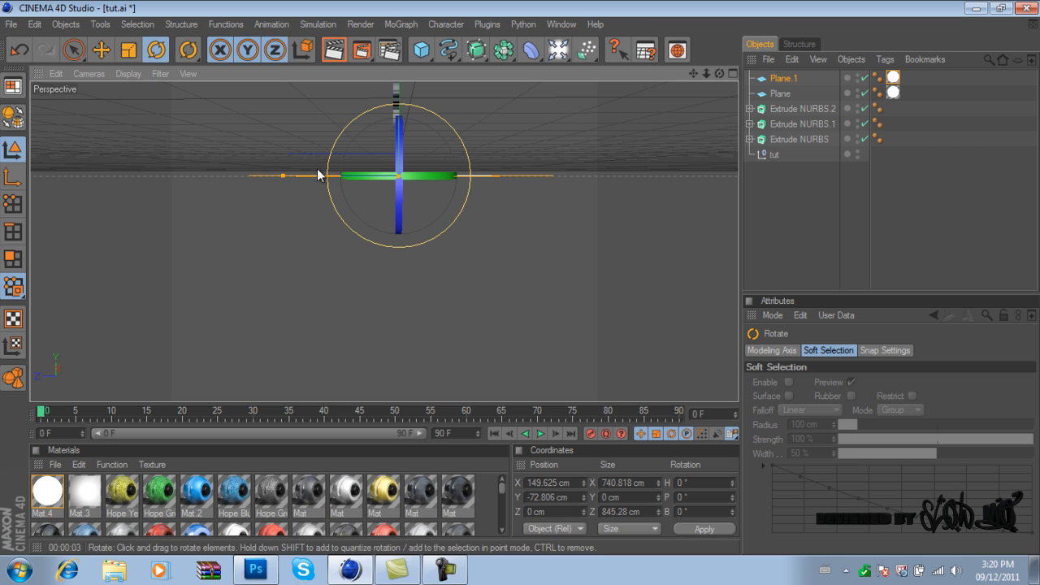
{"action": "left_click_drag", "start_coordinate": [345, 194], "coordinate": [355, 203]}
Move the tilted plane below and in front of the letter, to about Y -302 cm and beyond Z -306 cm.
{"action": "left_click", "coordinate": [100, 50]}
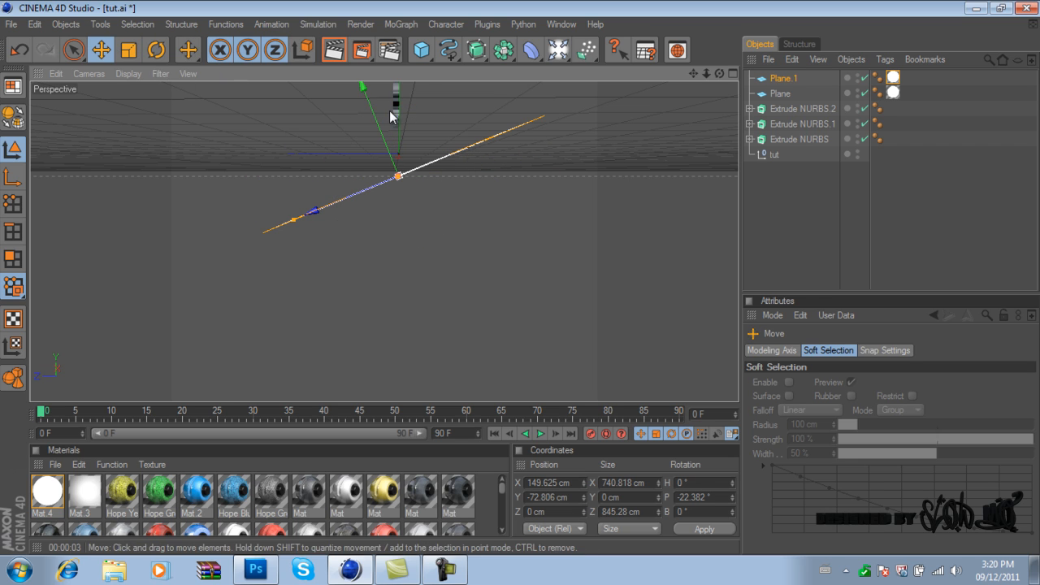
{"action": "left_click_drag", "start_coordinate": [389, 110], "coordinate": [522, 284]}
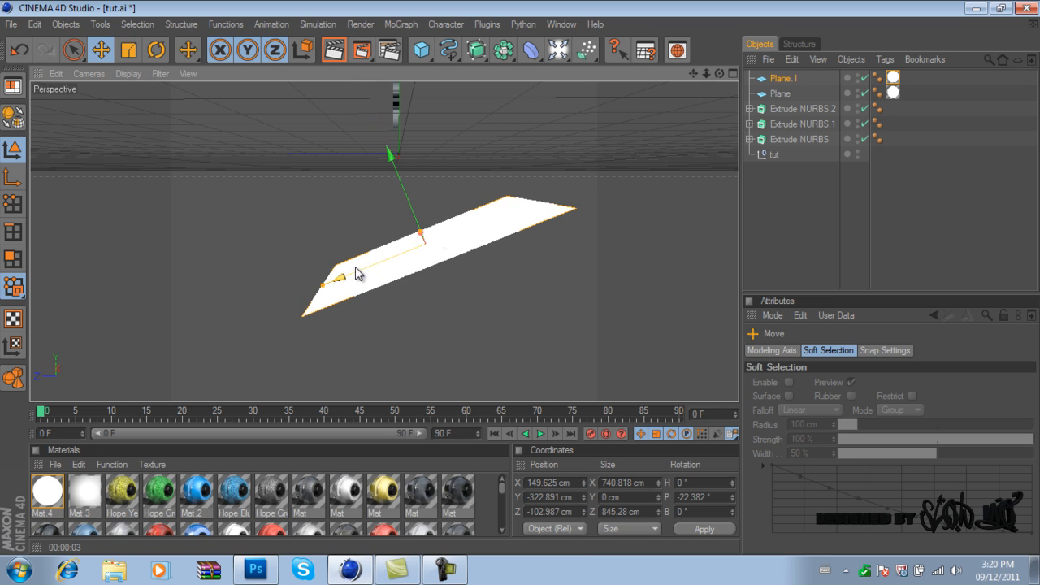
{"action": "left_click_drag", "start_coordinate": [355, 267], "coordinate": [520, 281]}
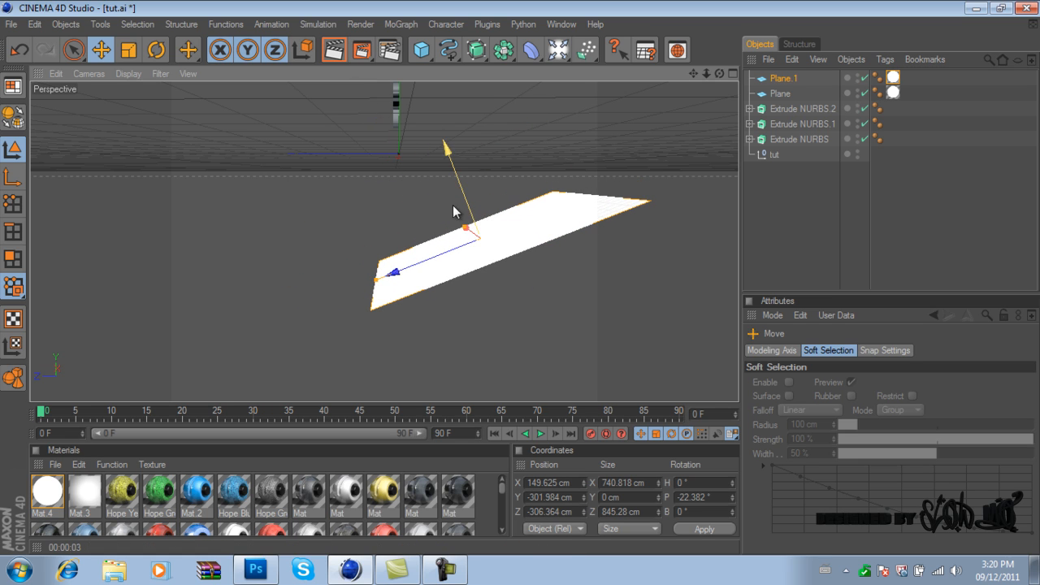
{"action": "left_click_drag", "start_coordinate": [428, 262], "coordinate": [520, 277]}
Select all three Extrude NURBS objects and frame the letter from the front.
{"action": "left_click", "coordinate": [777, 109]}
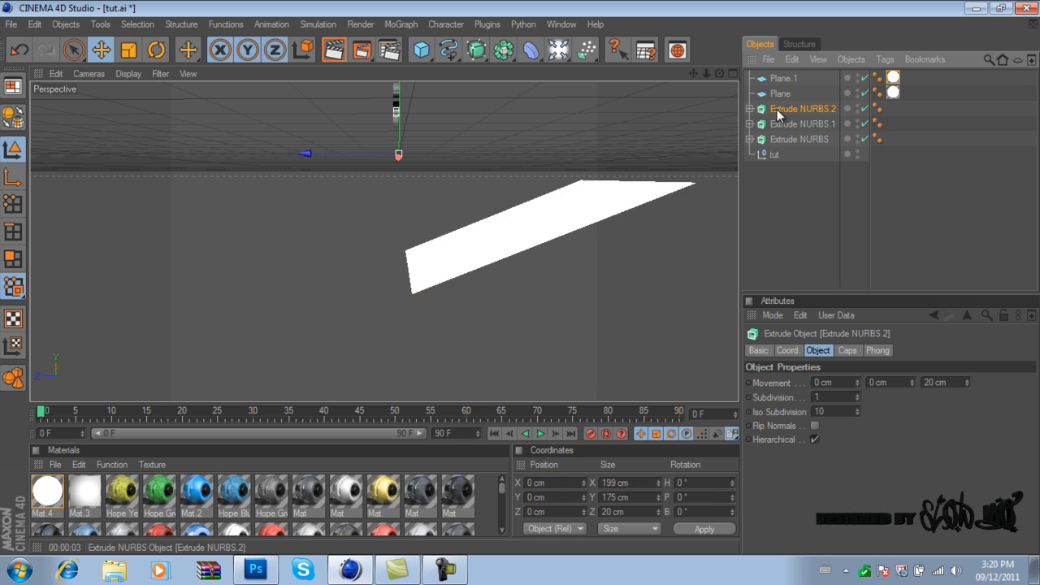
{"action": "left_click", "coordinate": [791, 124], "text": "shift"}
{"action": "left_click", "coordinate": [794, 140], "text": "shift"}
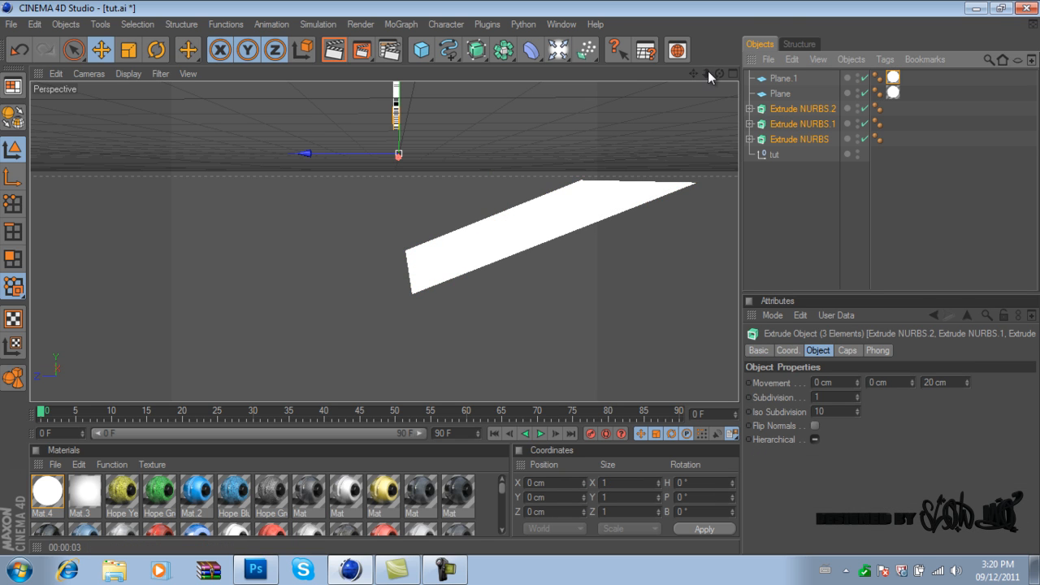
{"action": "mouse_move", "coordinate": [520, 279]}
{"action": "left_mouse_down"}
{"action": "mouse_move", "coordinate": [512, 291]}
{"action": "mouse_move", "coordinate": [517, 277]}
{"action": "left_mouse_up"}
{"action": "left_click_drag", "start_coordinate": [698, 71], "coordinate": [528, 291]}
{"action": "left_click_drag", "start_coordinate": [692, 75], "coordinate": [519, 278]}
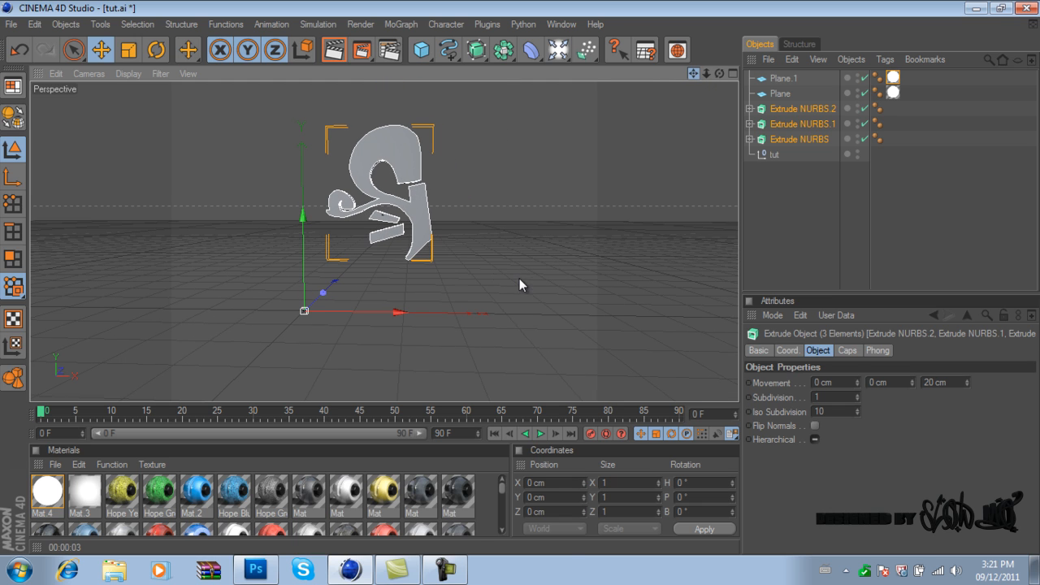
Look through the available materials for one that suits the letter.
{"action": "left_click_drag", "start_coordinate": [499, 483], "coordinate": [504, 501]}
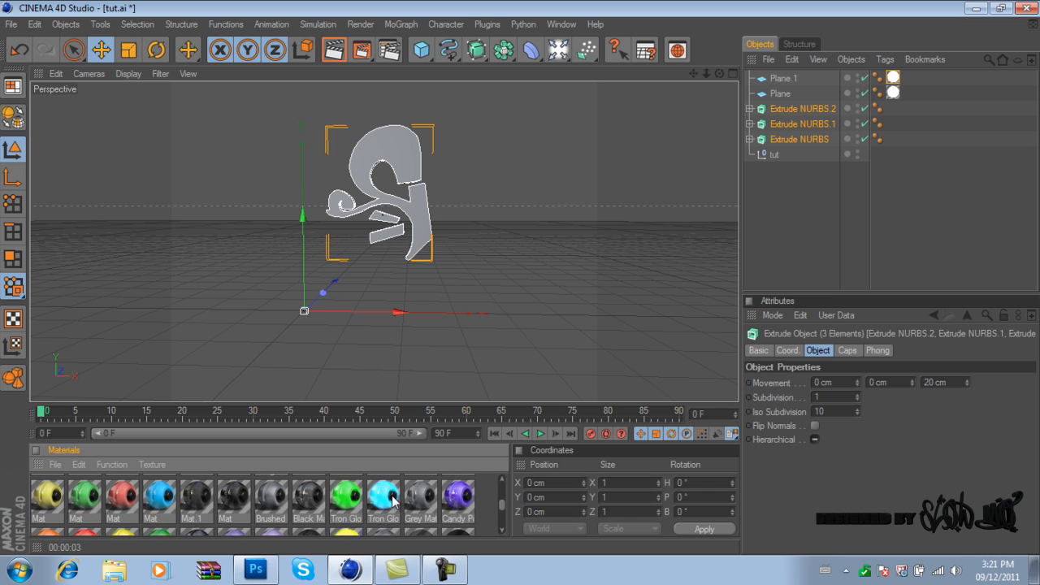
{"action": "left_click", "coordinate": [501, 529]}
{"action": "left_click", "coordinate": [501, 529]}
{"action": "left_click", "coordinate": [501, 529]}
{"action": "left_click", "coordinate": [501, 529]}
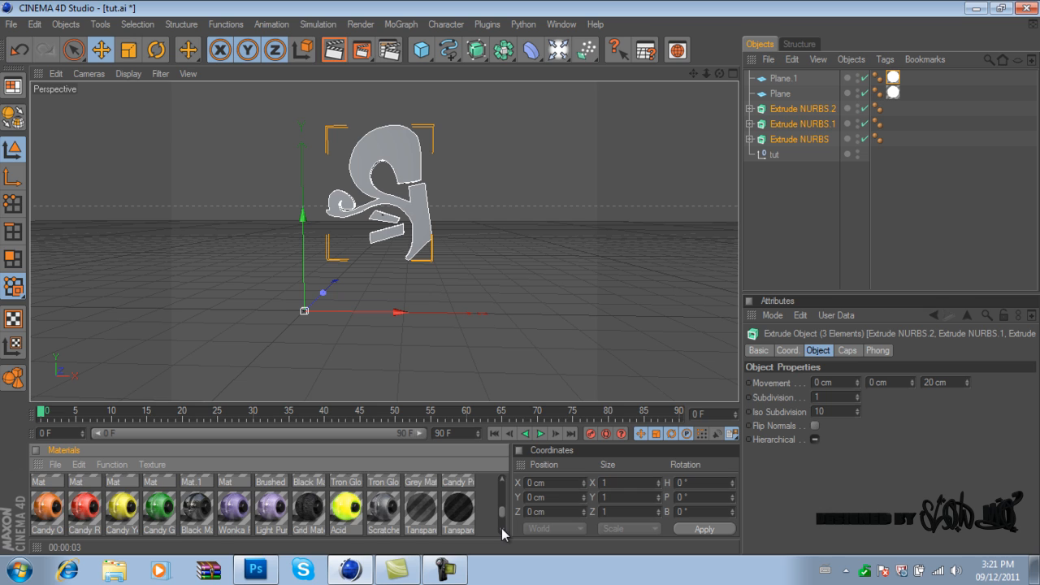
{"action": "left_click", "coordinate": [501, 529]}
{"action": "left_click", "coordinate": [501, 529]}
{"action": "left_click", "coordinate": [501, 478]}
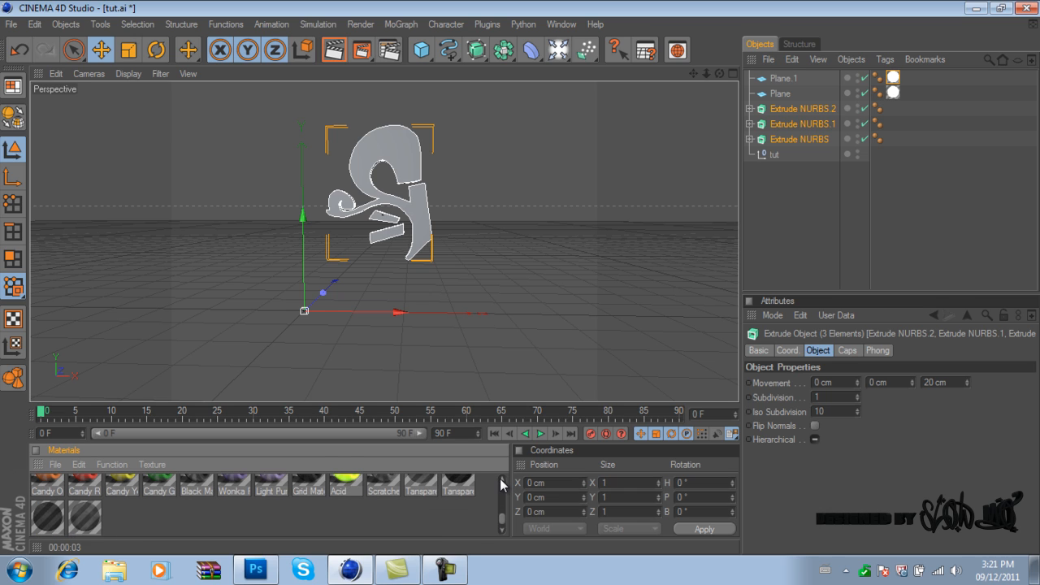
{"action": "left_click", "coordinate": [500, 478]}
{"action": "left_click", "coordinate": [501, 479]}
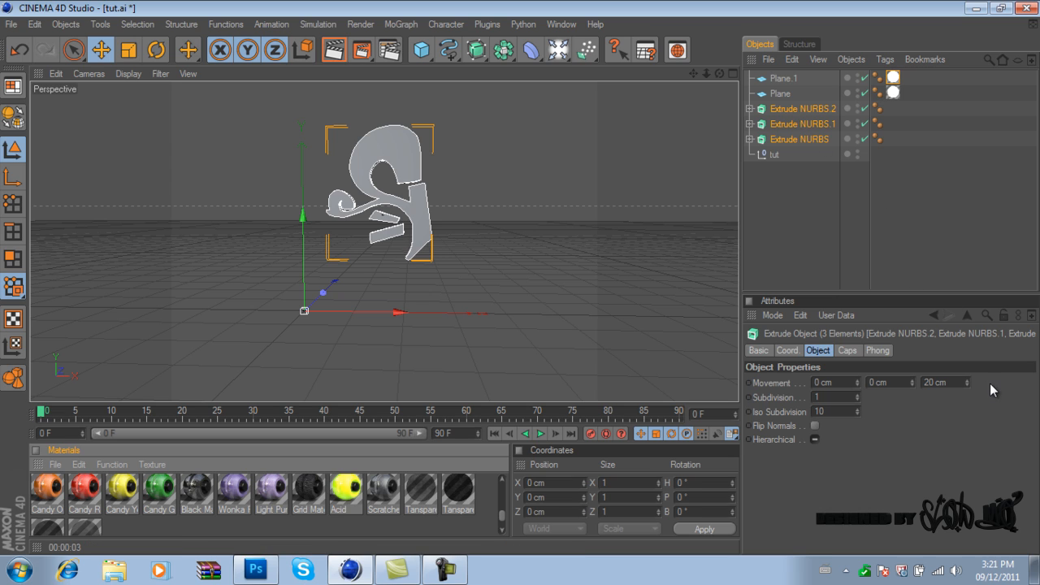
Set the three extrusions' Z movement to 51 cm and both their start and end caps to Fillet Cap.
{"action": "left_click_drag", "start_coordinate": [969, 380], "coordinate": [968, 378]}
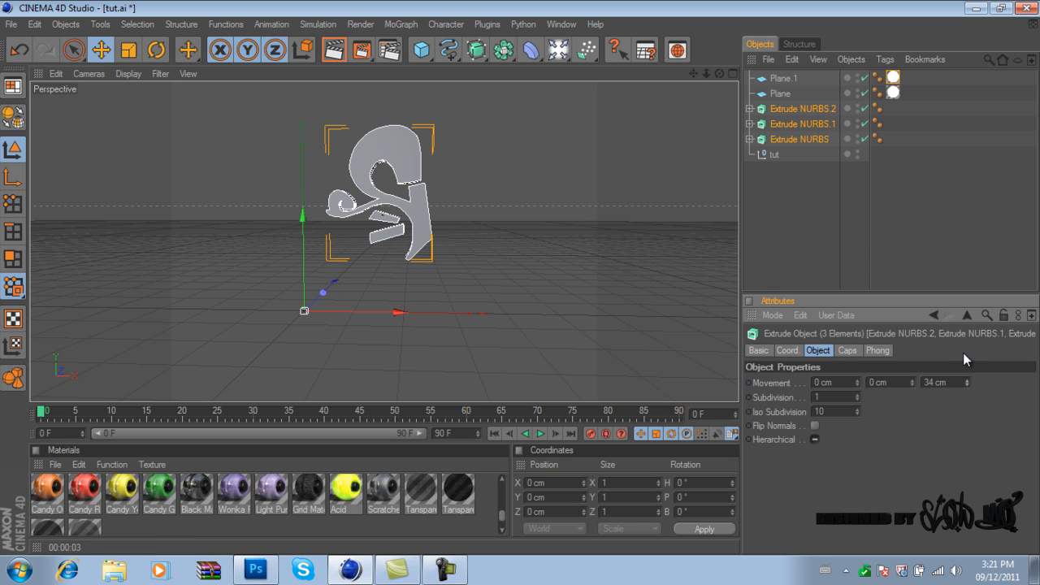
{"action": "left_click_drag", "start_coordinate": [970, 382], "coordinate": [966, 375]}
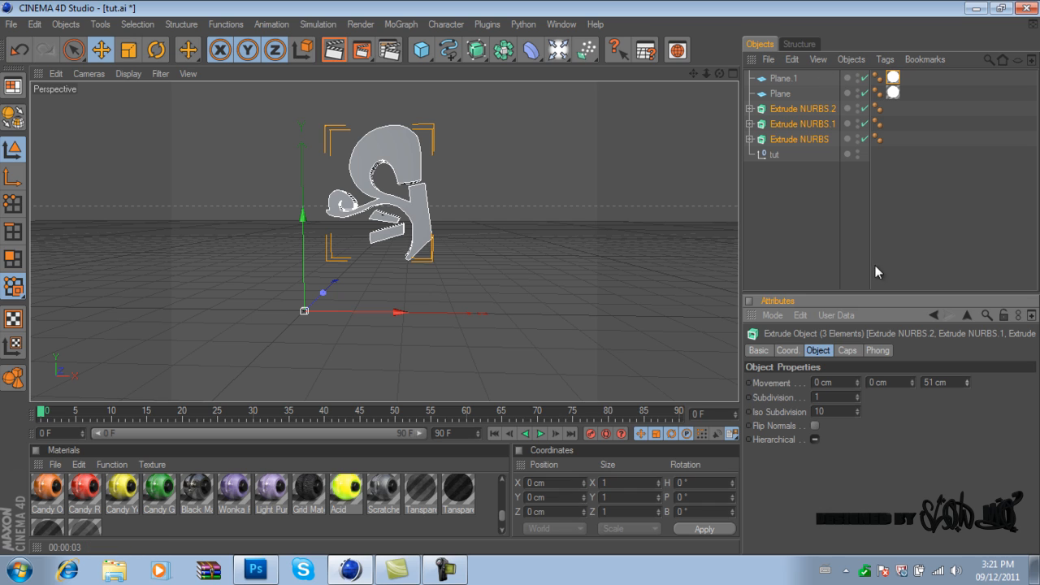
{"action": "left_click", "coordinate": [857, 353]}
{"action": "left_click", "coordinate": [871, 385]}
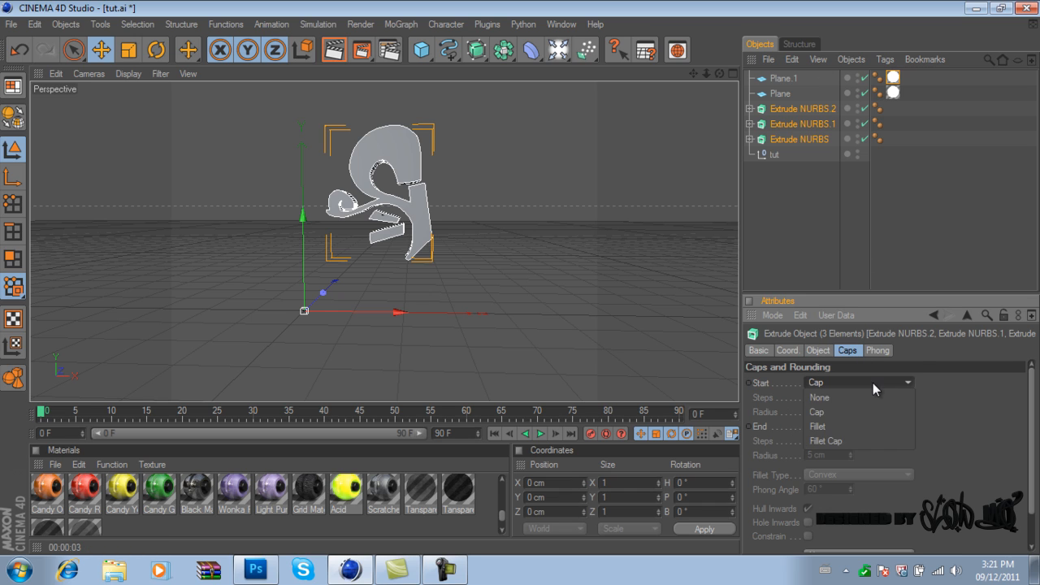
{"action": "left_click", "coordinate": [863, 437]}
{"action": "left_click", "coordinate": [864, 428]}
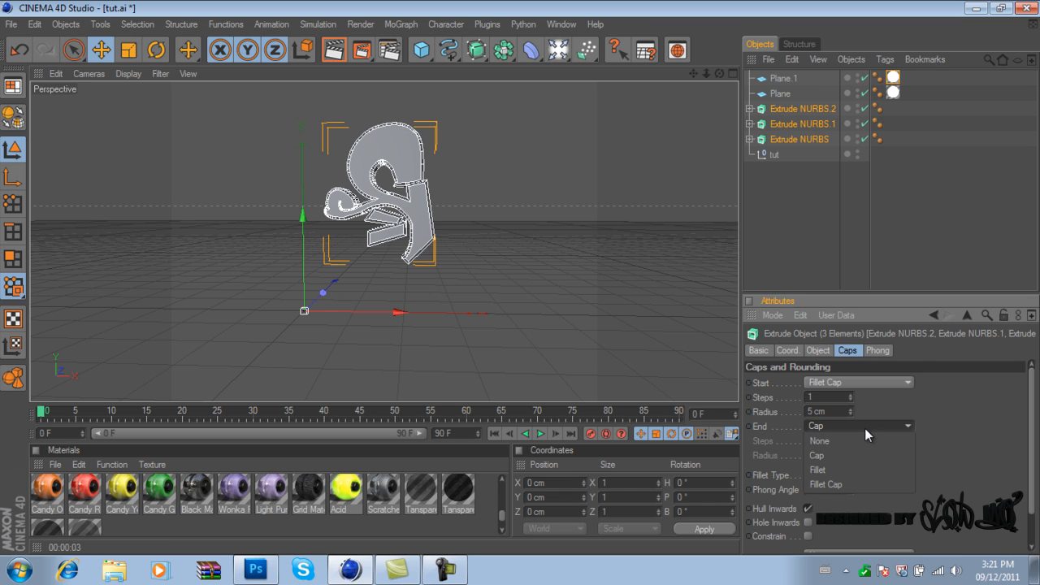
{"action": "left_click", "coordinate": [862, 483]}
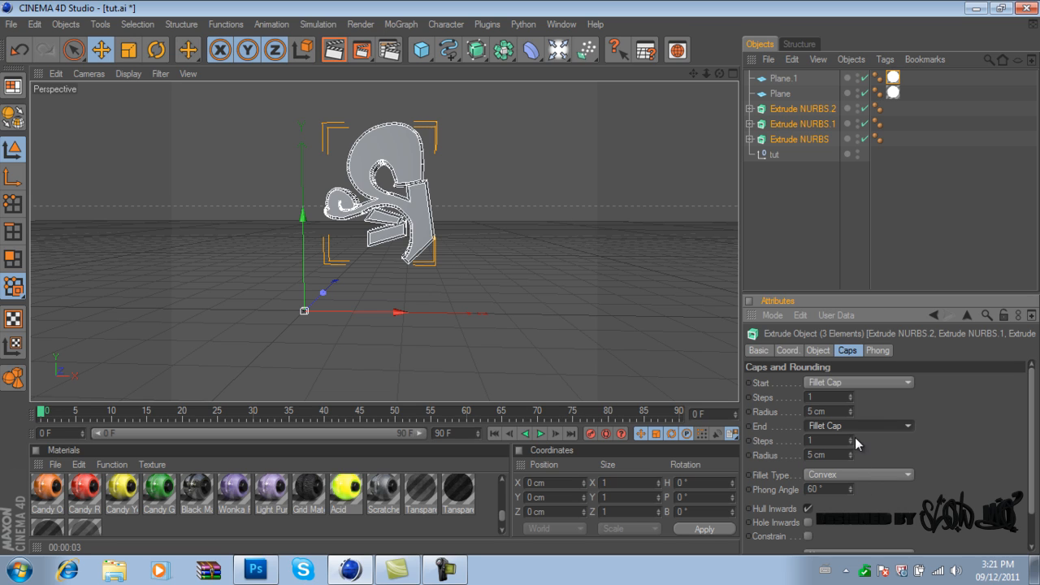
Set the start and end fillet radius of the letter's caps to 3 cm.
{"action": "left_click", "coordinate": [851, 458]}
{"action": "left_click", "coordinate": [850, 458]}
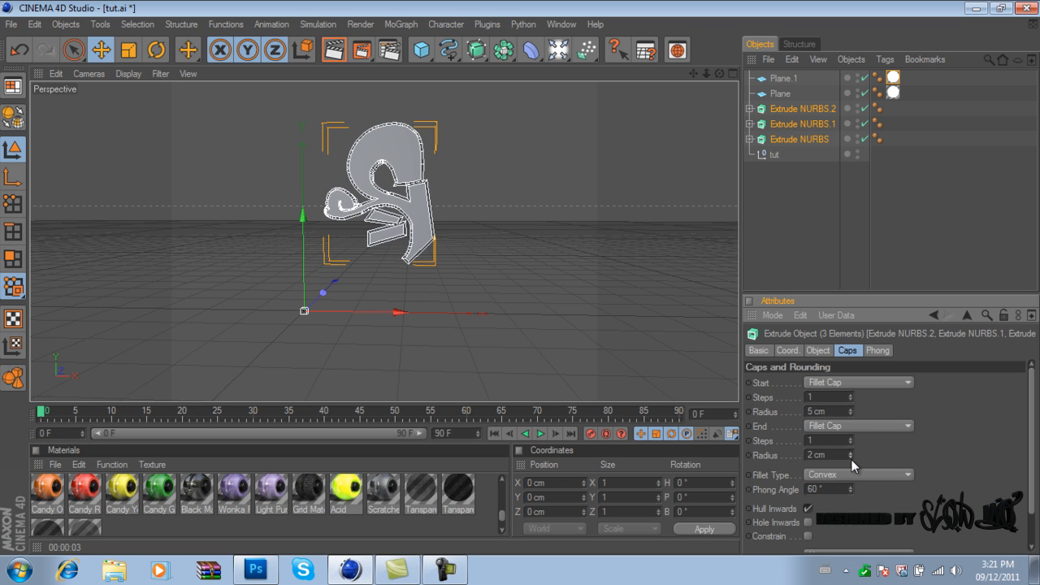
{"action": "left_click", "coordinate": [850, 415]}
{"action": "left_click", "coordinate": [851, 415]}
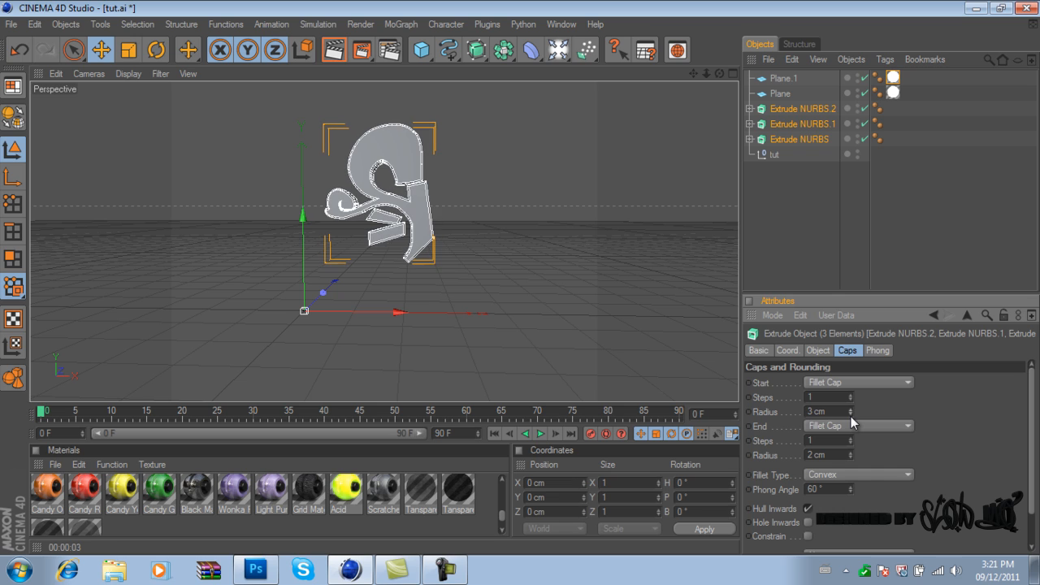
{"action": "left_click", "coordinate": [850, 415]}
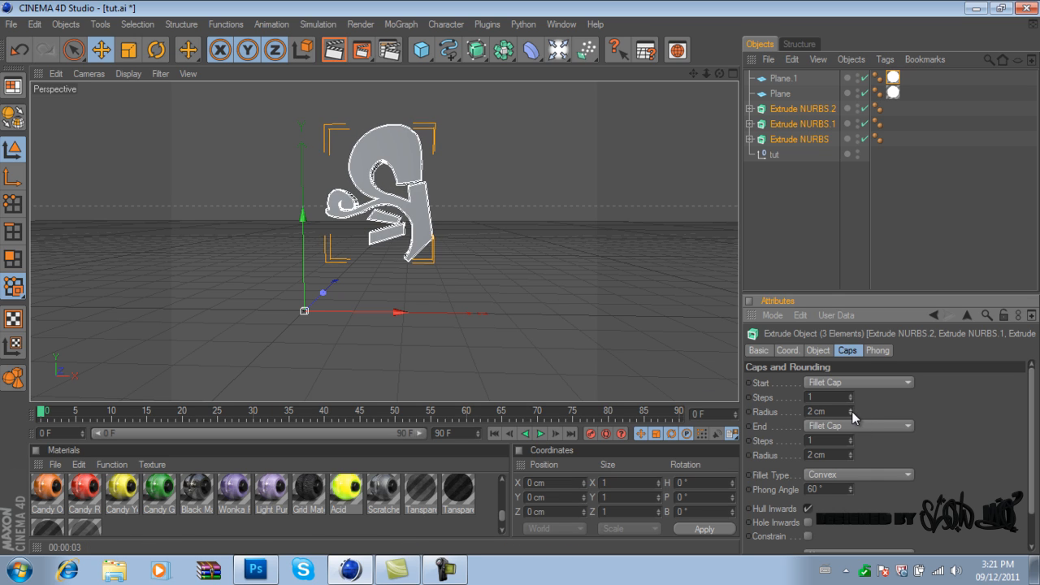
{"action": "left_click", "coordinate": [850, 408]}
{"action": "left_click", "coordinate": [851, 452]}
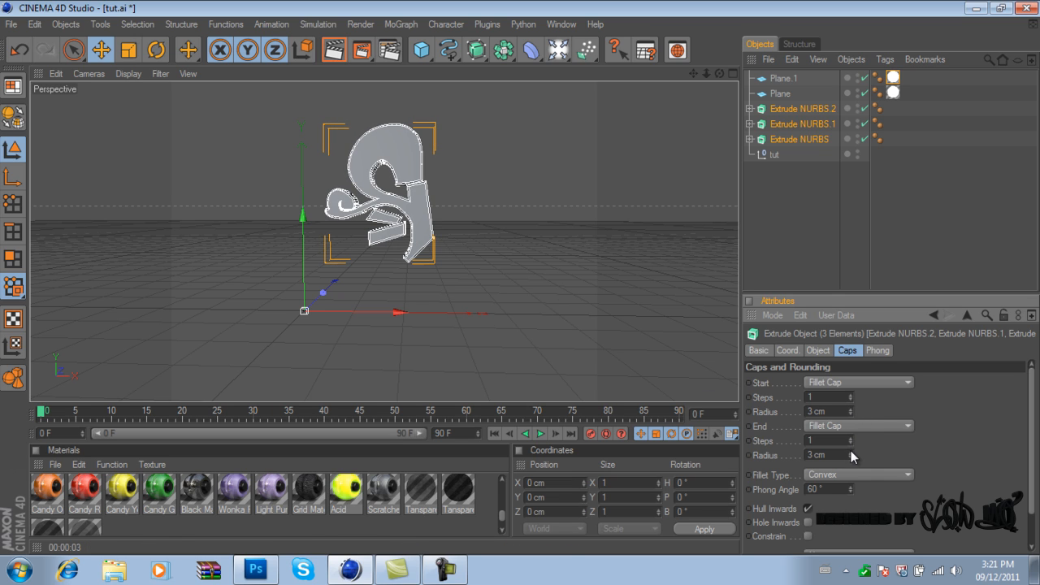
{"action": "left_click", "coordinate": [445, 568]}
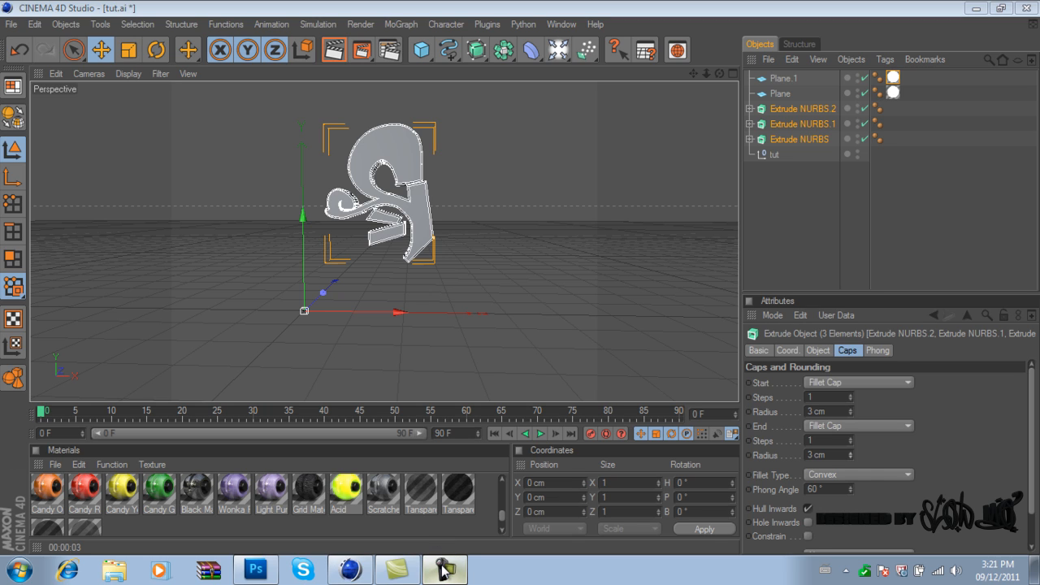
{"action": "left_click", "coordinate": [357, 573]}
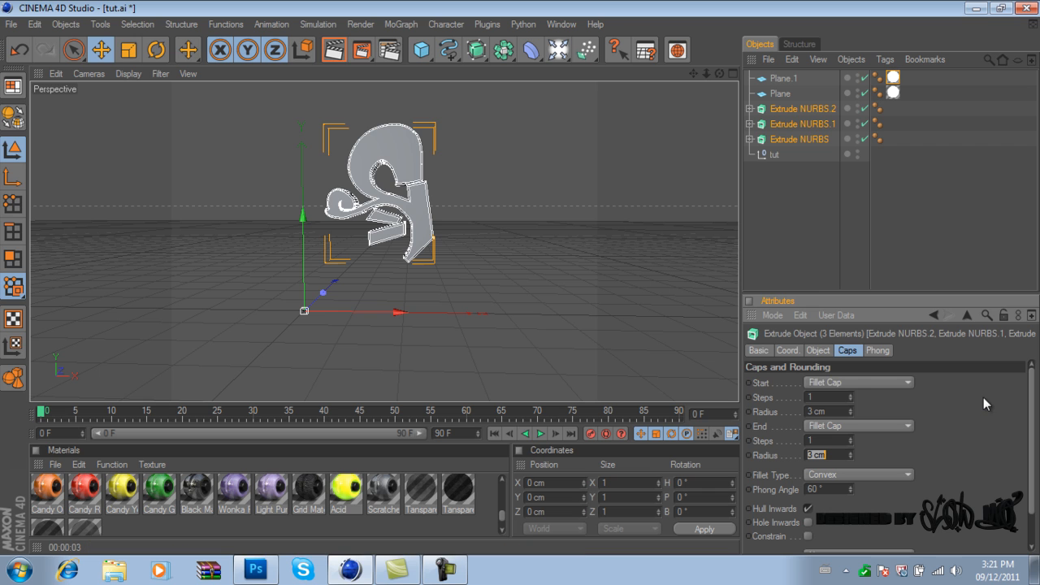
Check the letter's depth from the side and set the extrusions' Z movement to 50 cm.
{"action": "left_click_drag", "start_coordinate": [695, 74], "coordinate": [517, 262]}
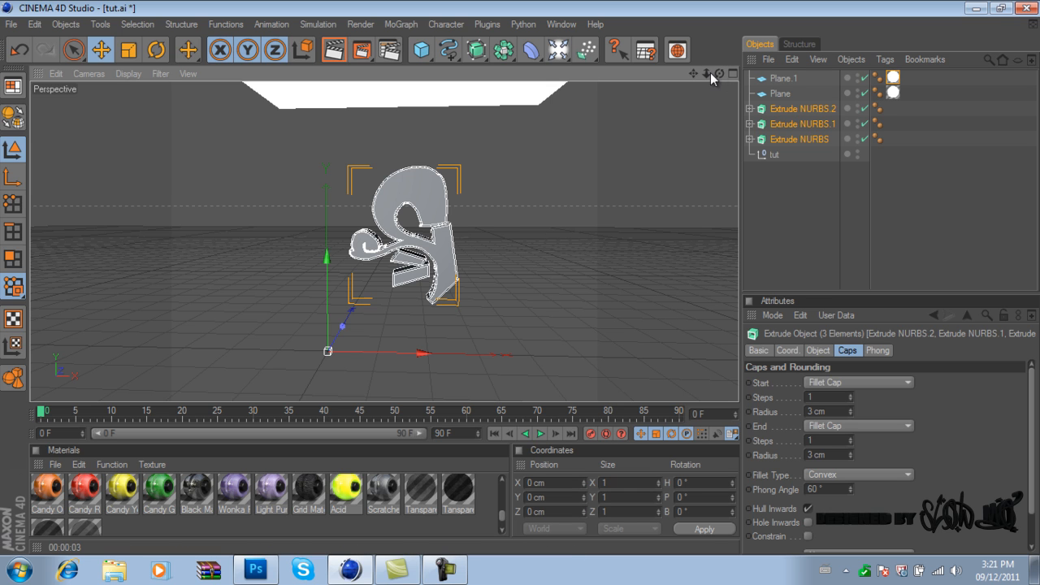
{"action": "left_click_drag", "start_coordinate": [710, 72], "coordinate": [600, 532]}
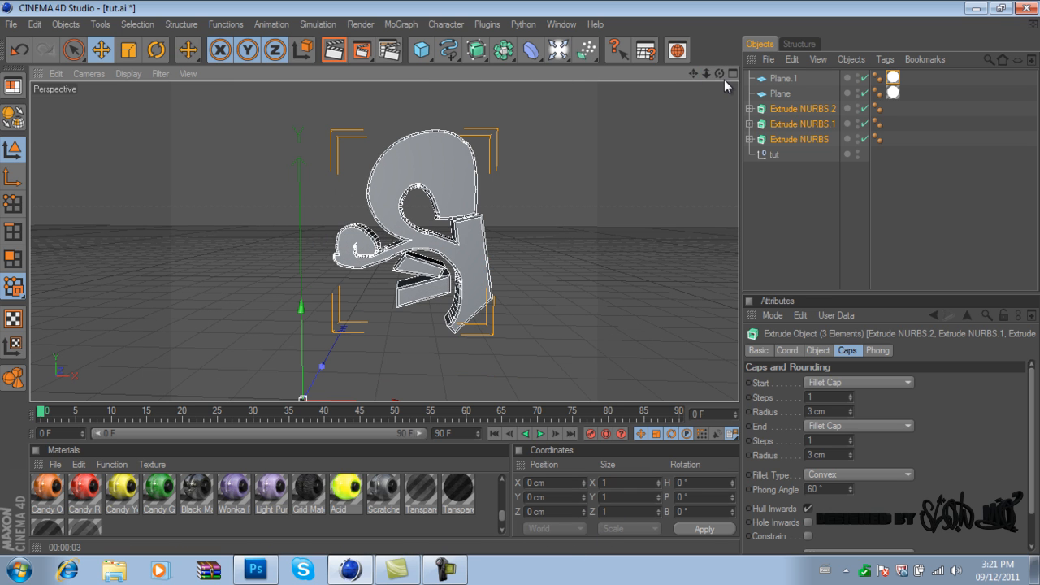
{"action": "left_click_drag", "start_coordinate": [719, 73], "coordinate": [609, 294]}
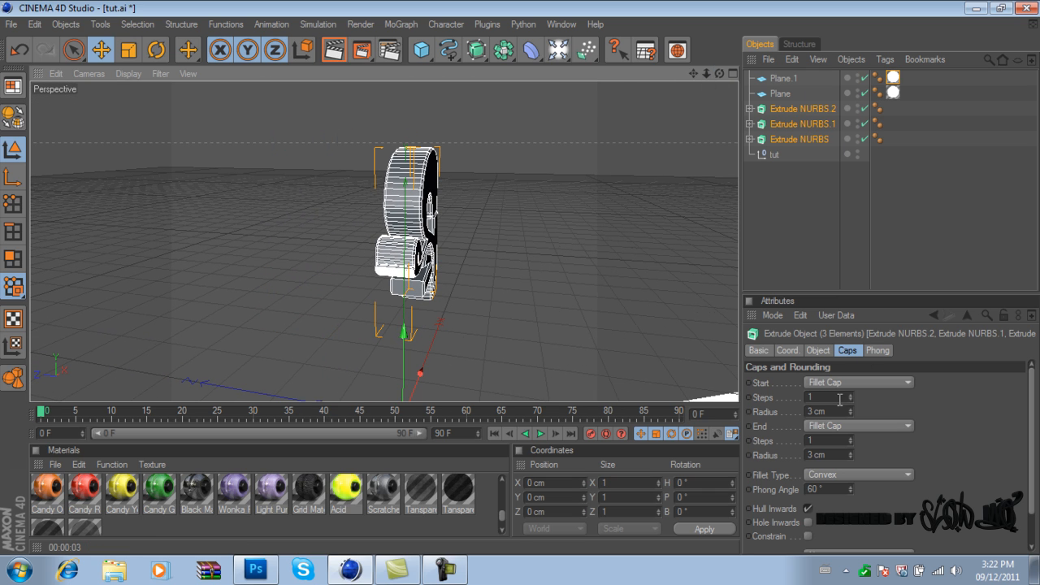
{"action": "left_click", "coordinate": [823, 353]}
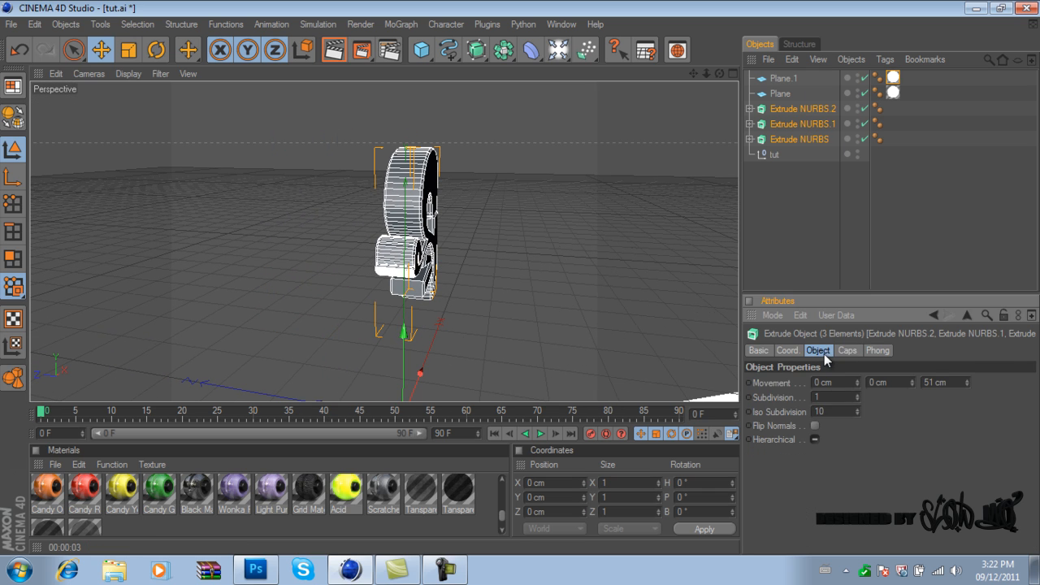
{"action": "left_click", "coordinate": [966, 385]}
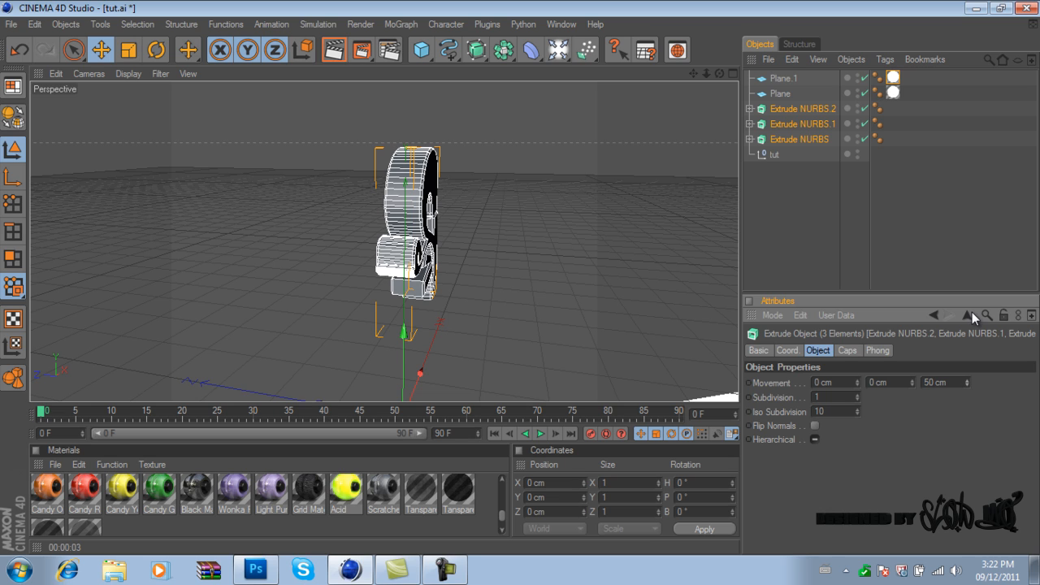
Paste another copy of the luminous plane into the scene.
{"action": "left_click", "coordinate": [789, 60]}
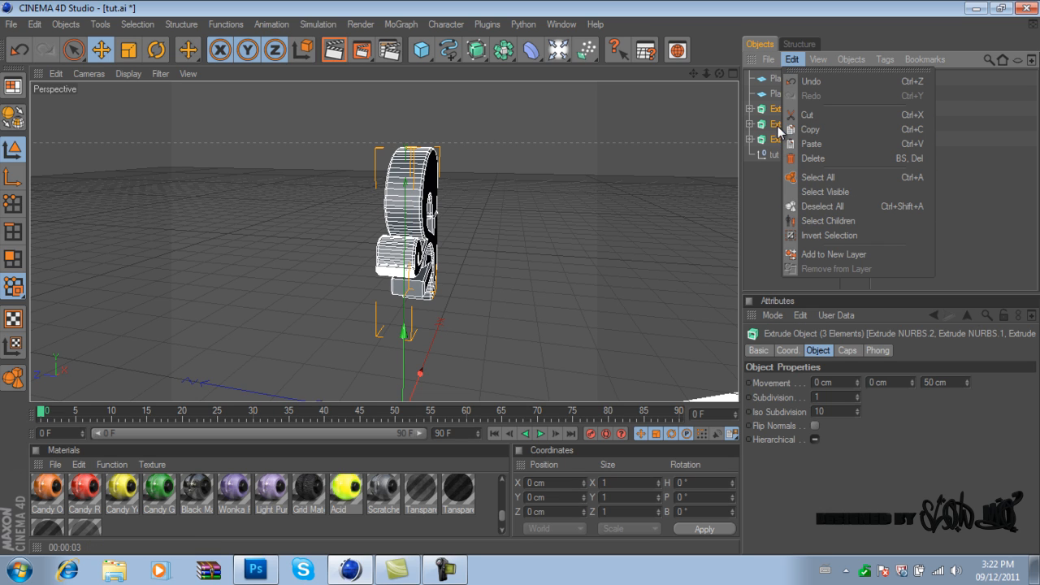
{"action": "left_click", "coordinate": [822, 142]}
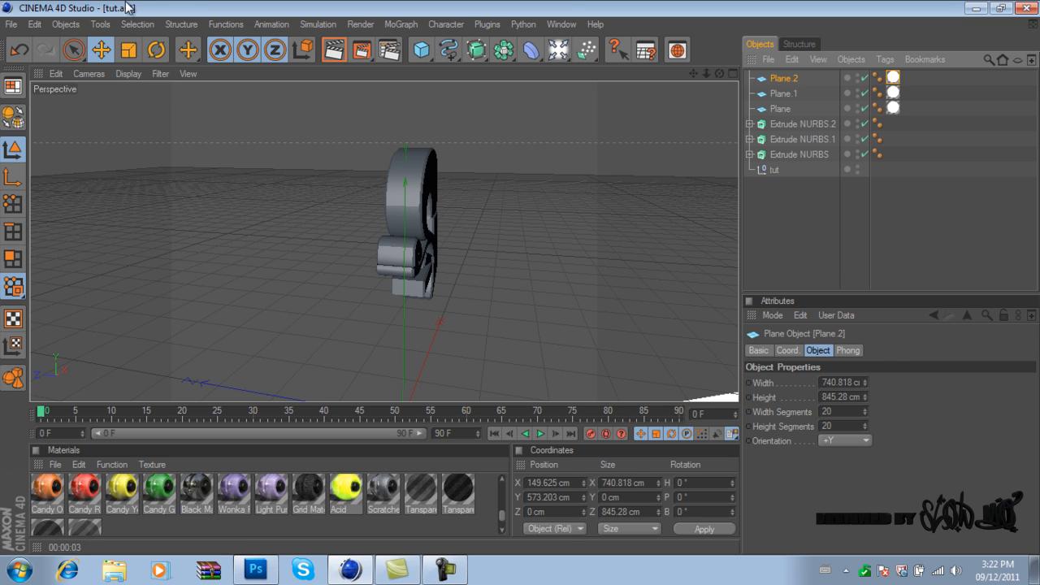
Undo the last paste of the luminous plane.
{"action": "left_click", "coordinate": [65, 24]}
{"action": "mouse_move", "coordinate": [34, 23]}
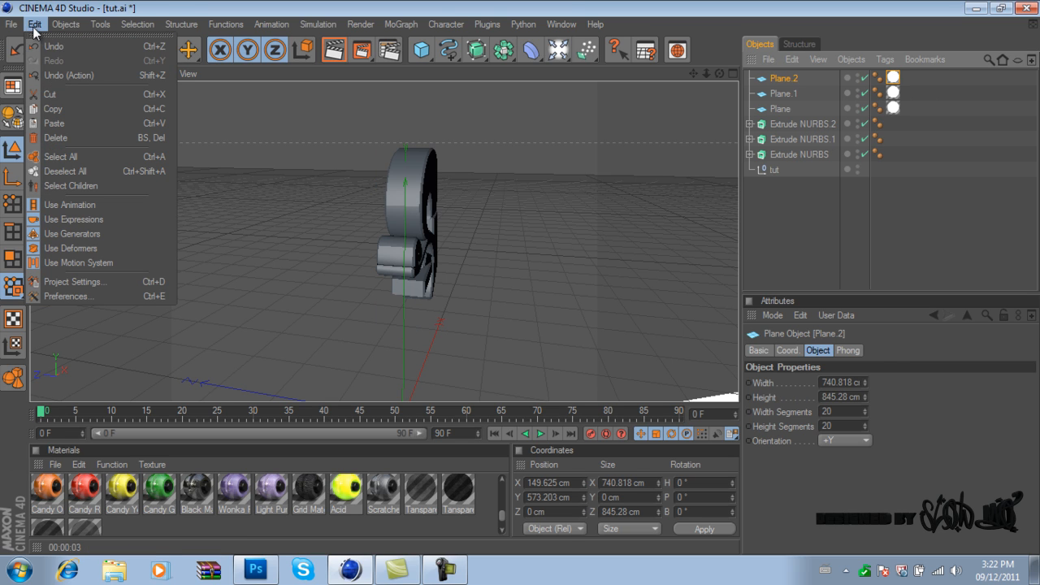
{"action": "left_click", "coordinate": [50, 71]}
Duplicate the three letter extrusions by copy and paste and set the copies' Z movement to 25 cm.
{"action": "left_click", "coordinate": [792, 60]}
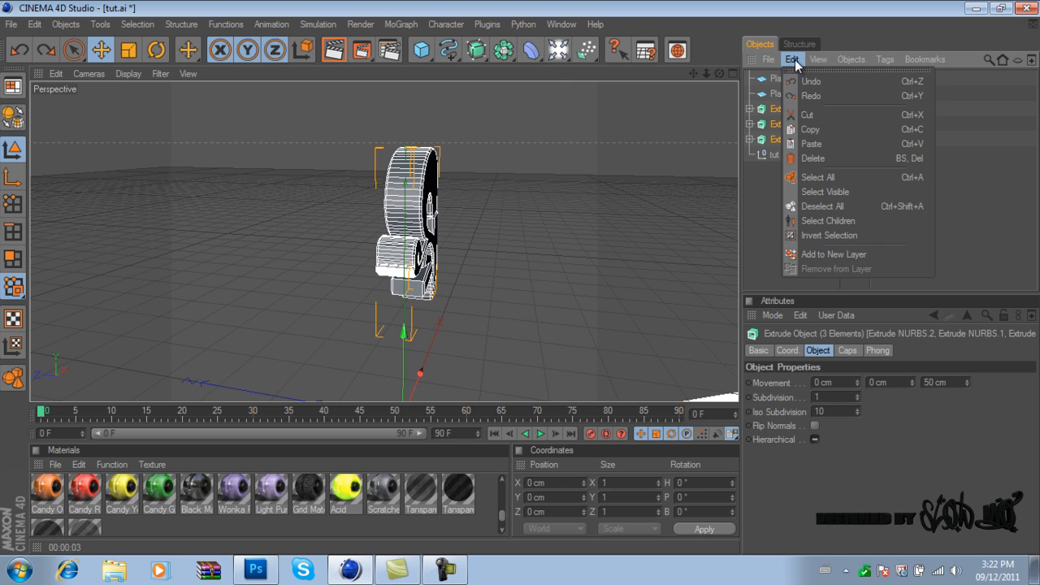
{"action": "left_click", "coordinate": [801, 129]}
{"action": "left_click", "coordinate": [792, 60]}
{"action": "left_click", "coordinate": [812, 142]}
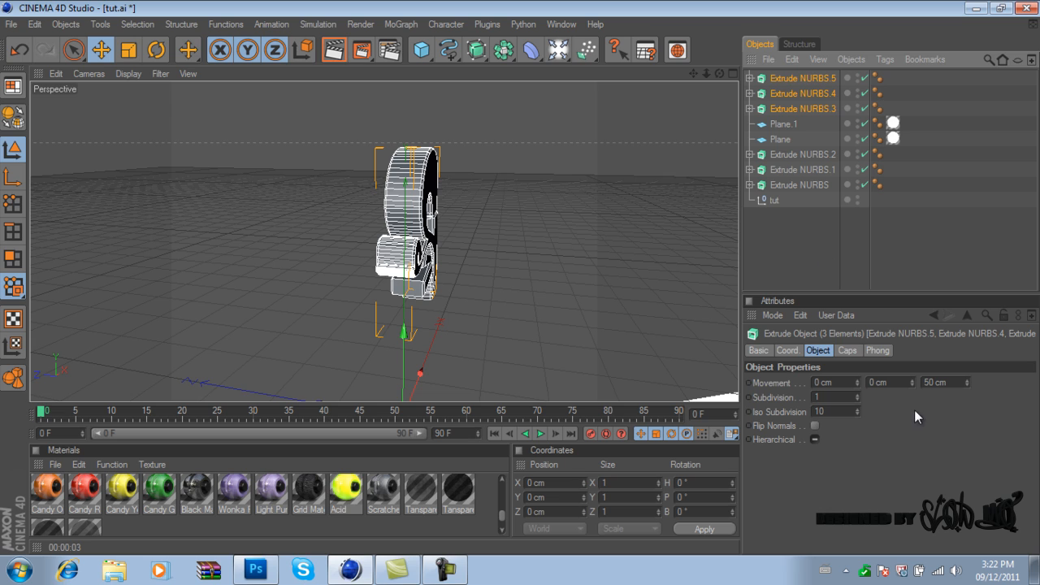
{"action": "left_click_drag", "start_coordinate": [970, 385], "coordinate": [969, 385]}
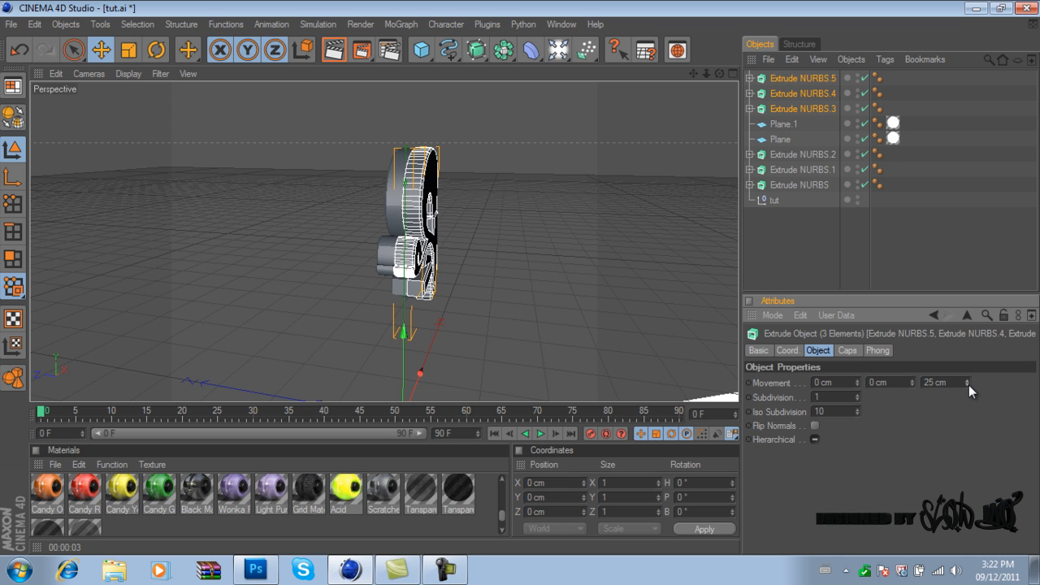
Apply the Tron Glow Green material to the three copied extrusions.
{"action": "scroll", "coordinate": [500, 475], "scroll_direction": "up", "scroll_amount": 2}
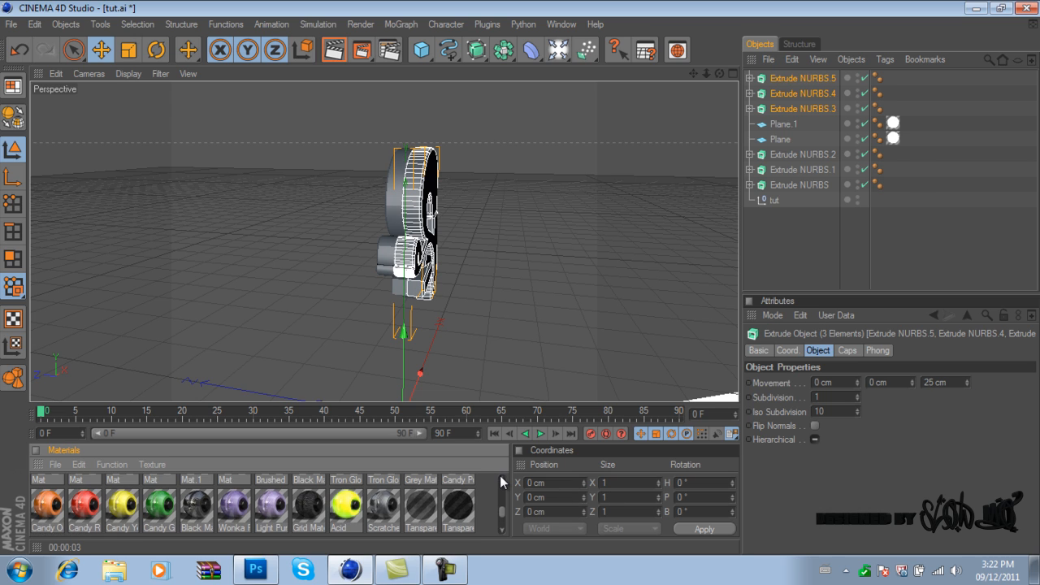
{"action": "scroll", "coordinate": [500, 475], "scroll_direction": "up", "scroll_amount": 1}
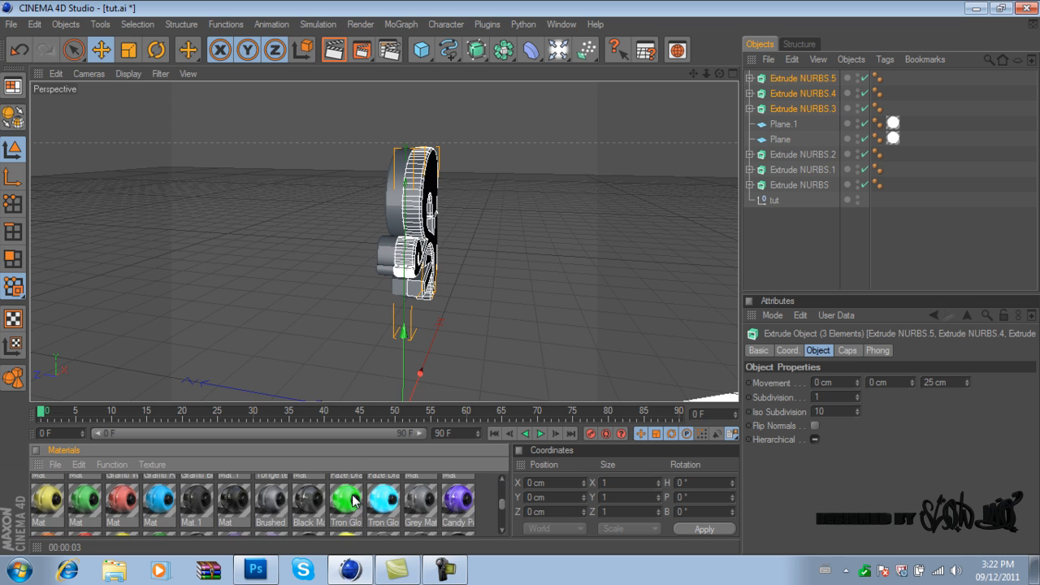
{"action": "left_click_drag", "start_coordinate": [354, 501], "coordinate": [829, 112]}
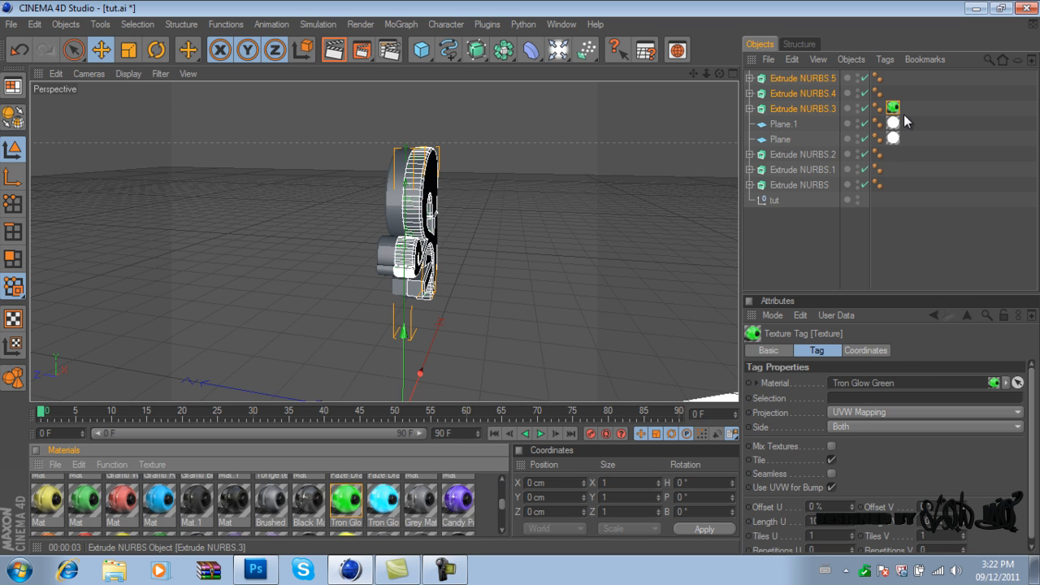
{"action": "left_click_drag", "start_coordinate": [893, 108], "coordinate": [897, 94]}
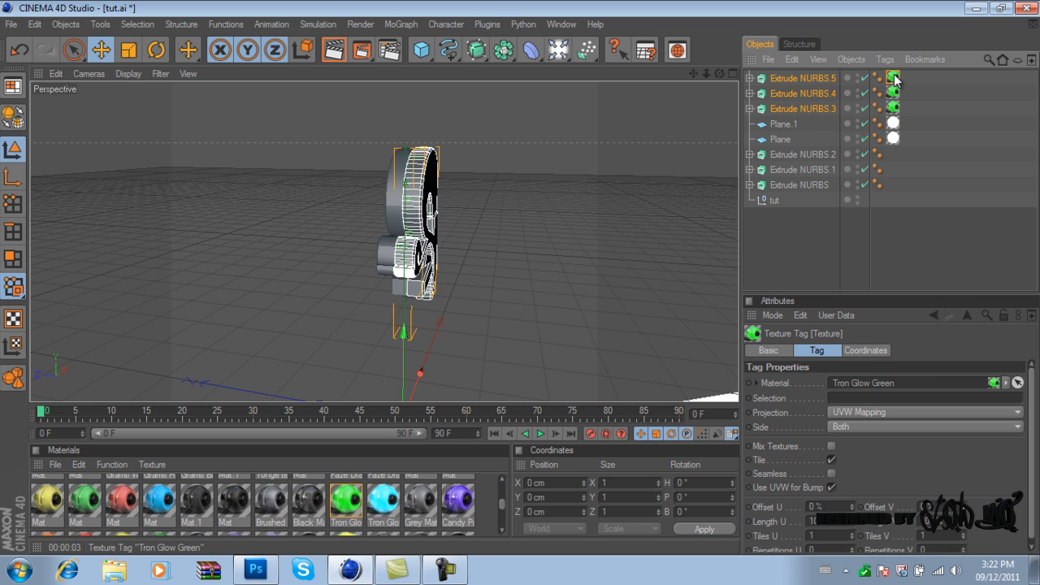
Set the start and end fillet radius of the three green extrusion copies to 5 cm.
{"action": "left_click", "coordinate": [807, 106]}
{"action": "left_click", "coordinate": [813, 94], "text": "shift"}
{"action": "left_click", "coordinate": [813, 78], "text": "shift"}
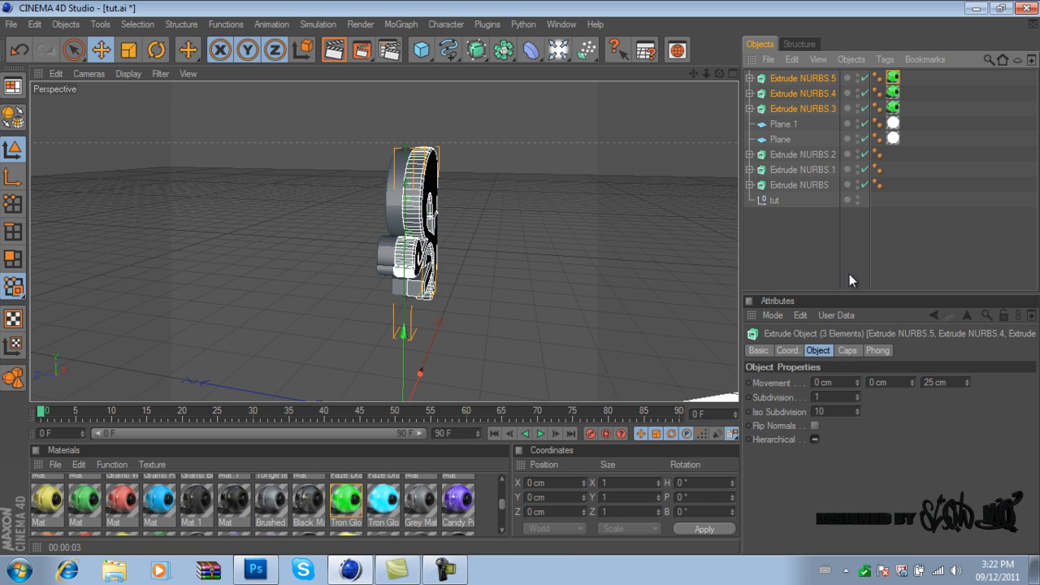
{"action": "left_click", "coordinate": [850, 350]}
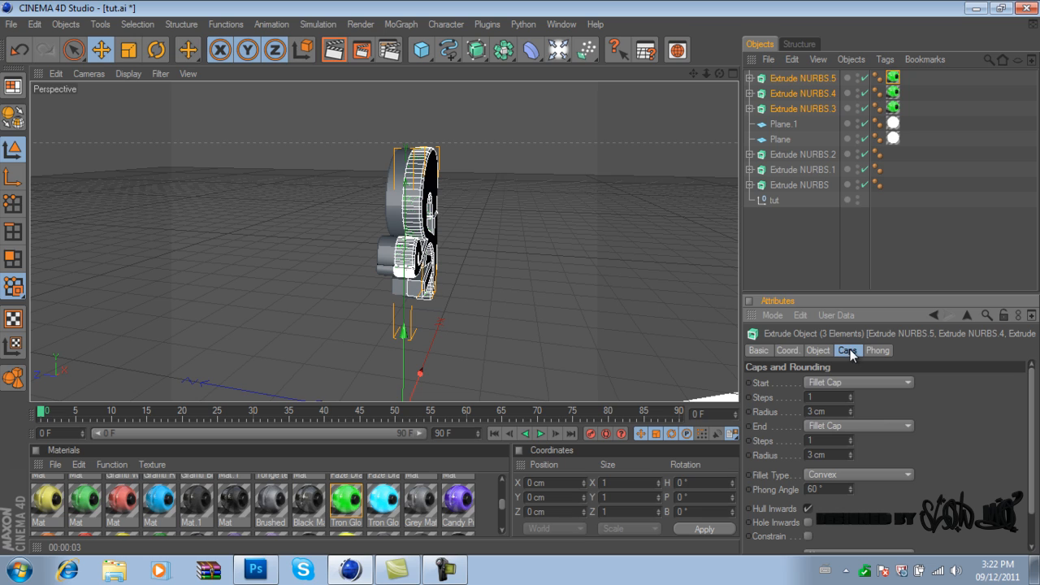
{"action": "double_click", "coordinate": [852, 408]}
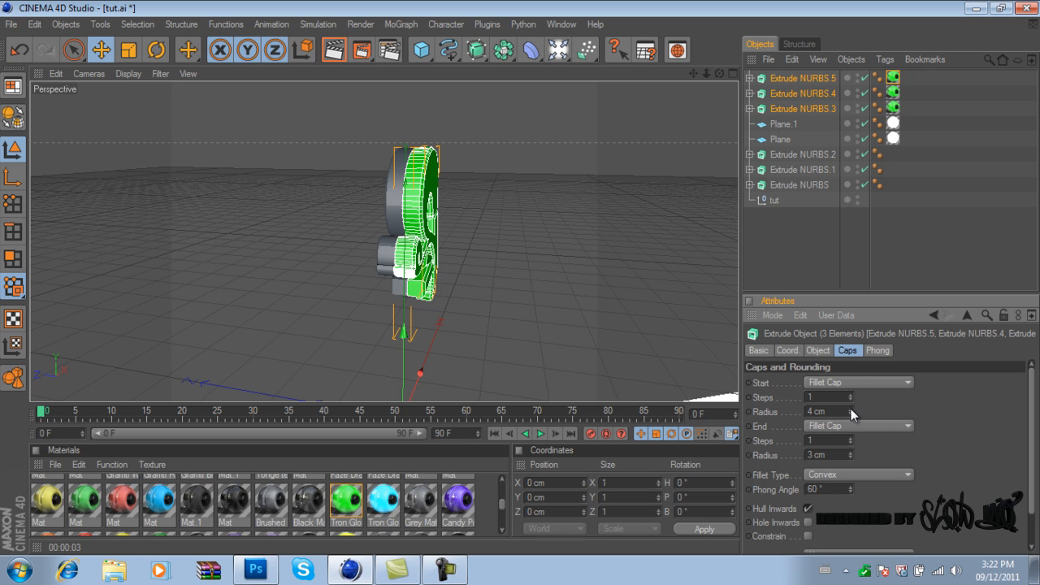
{"action": "double_click", "coordinate": [851, 452]}
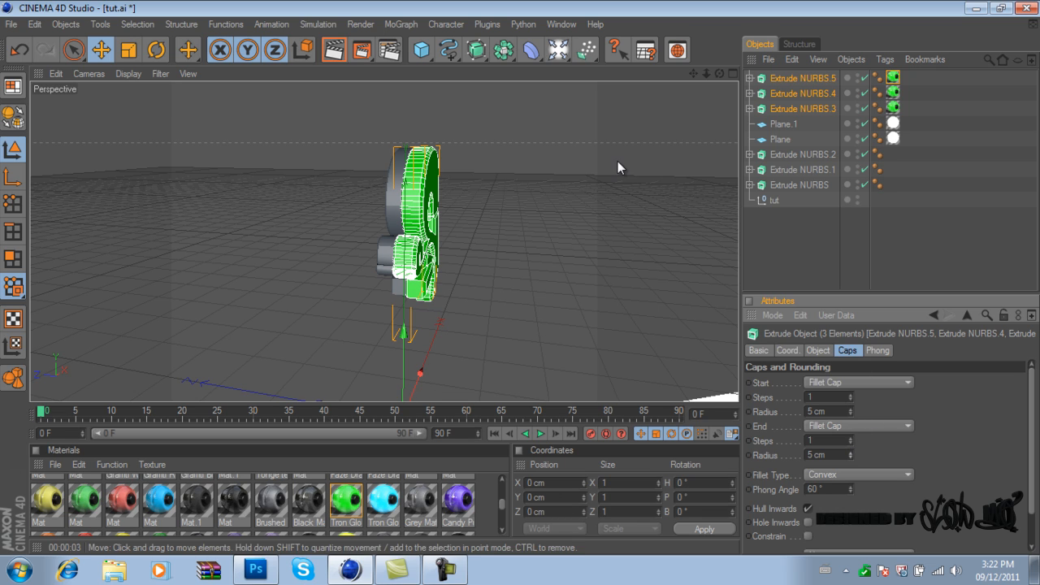
Move the three green extrusion copies along Z to about 14 cm, within the depth of the original letter.
{"action": "left_click_drag", "start_coordinate": [719, 73], "coordinate": [506, 253]}
{"action": "left_click_drag", "start_coordinate": [377, 371], "coordinate": [519, 277]}
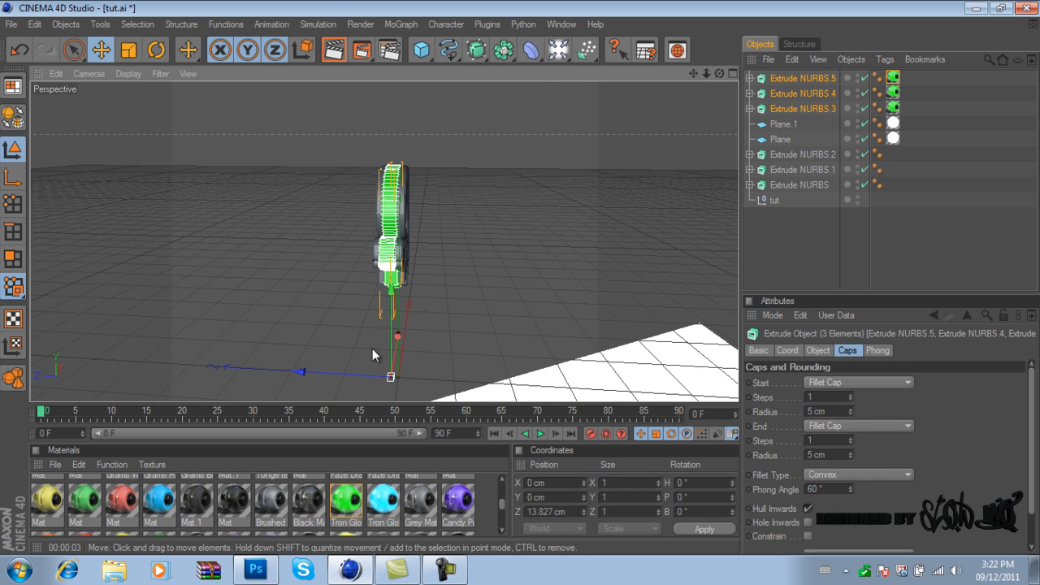
{"action": "left_click_drag", "start_coordinate": [376, 372], "coordinate": [520, 277]}
{"action": "left_click_drag", "start_coordinate": [360, 373], "coordinate": [521, 283]}
{"action": "left_click_drag", "start_coordinate": [719, 73], "coordinate": [540, 286]}
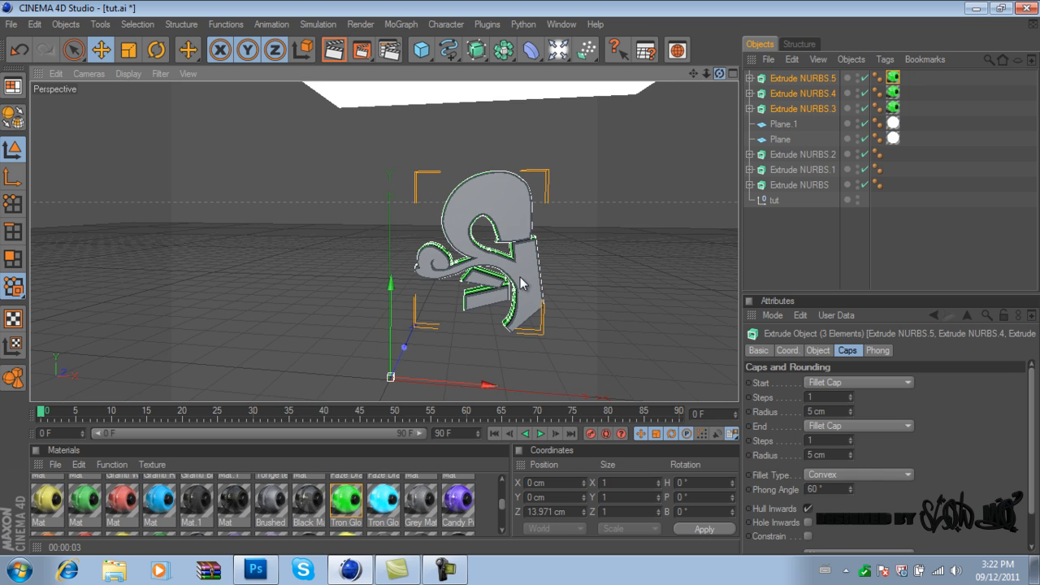
{"action": "left_click", "coordinate": [805, 110]}
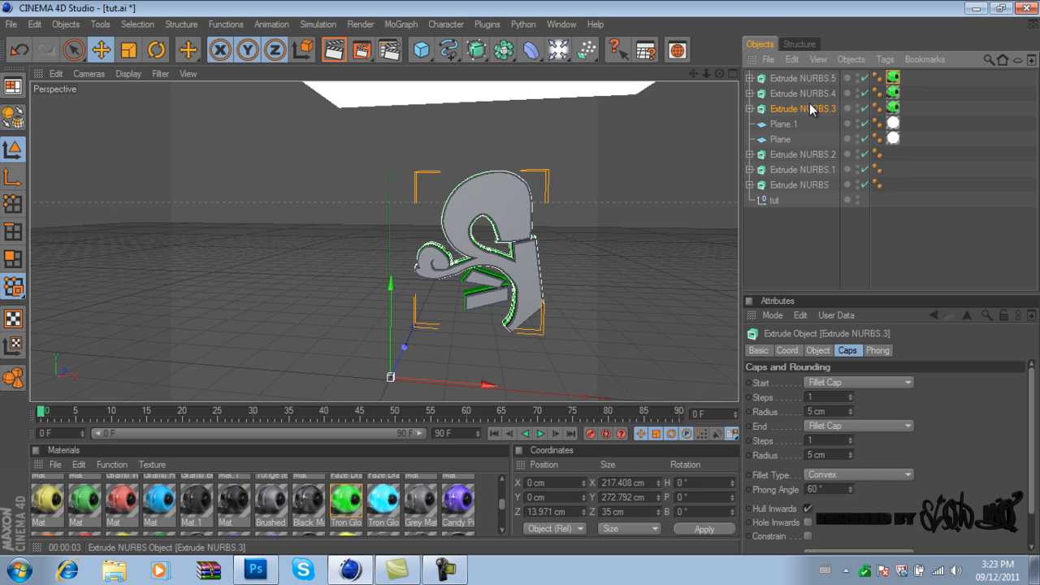
{"action": "left_click", "coordinate": [811, 96]}
{"action": "left_click", "coordinate": [808, 78], "text": "ctrl"}
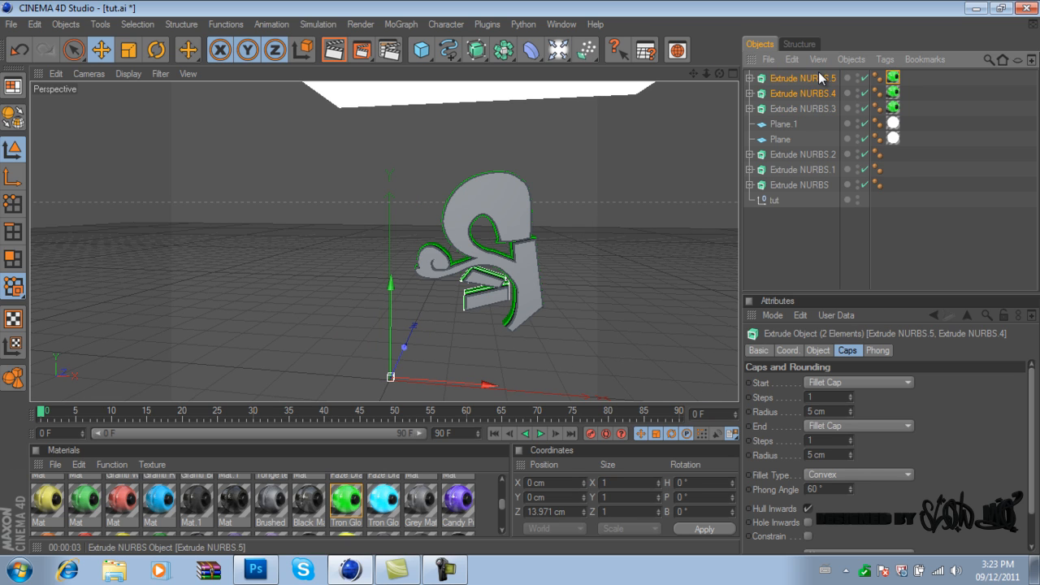
{"action": "left_click_drag", "start_coordinate": [524, 276], "coordinate": [520, 278]}
{"action": "left_click", "coordinate": [40, 27]}
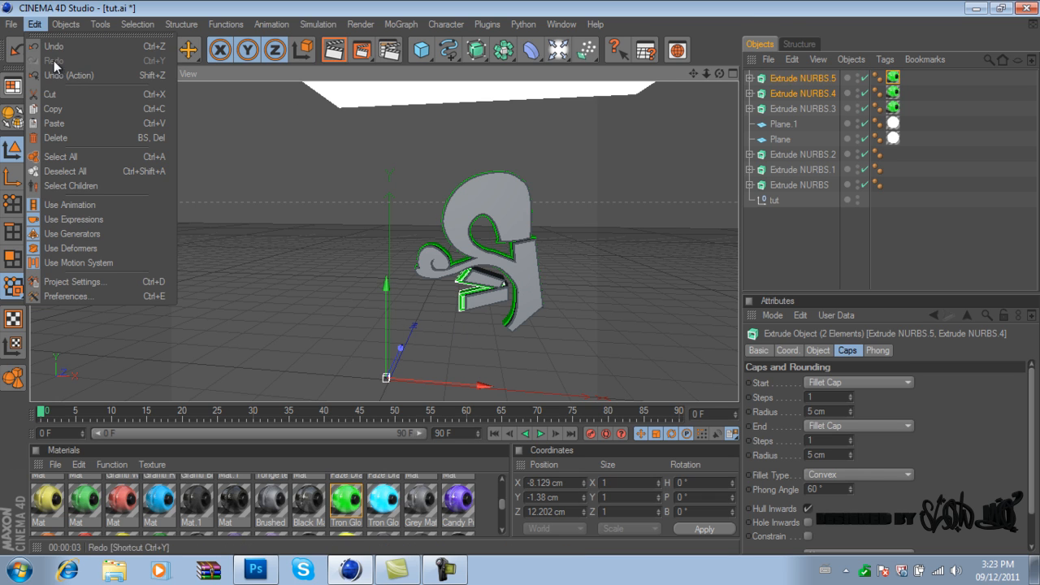
{"action": "left_click", "coordinate": [59, 74]}
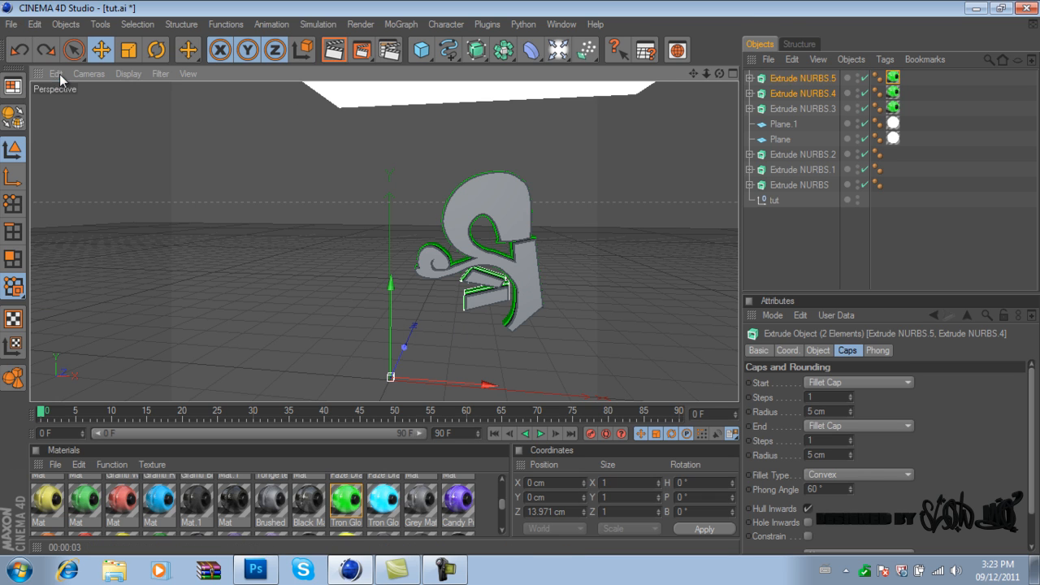
Move the two small inner bars together with their green copies to about X -10 cm and Y -18 cm.
{"action": "left_click", "coordinate": [820, 168], "text": "ctrl"}
{"action": "left_click", "coordinate": [822, 158], "text": "ctrl"}
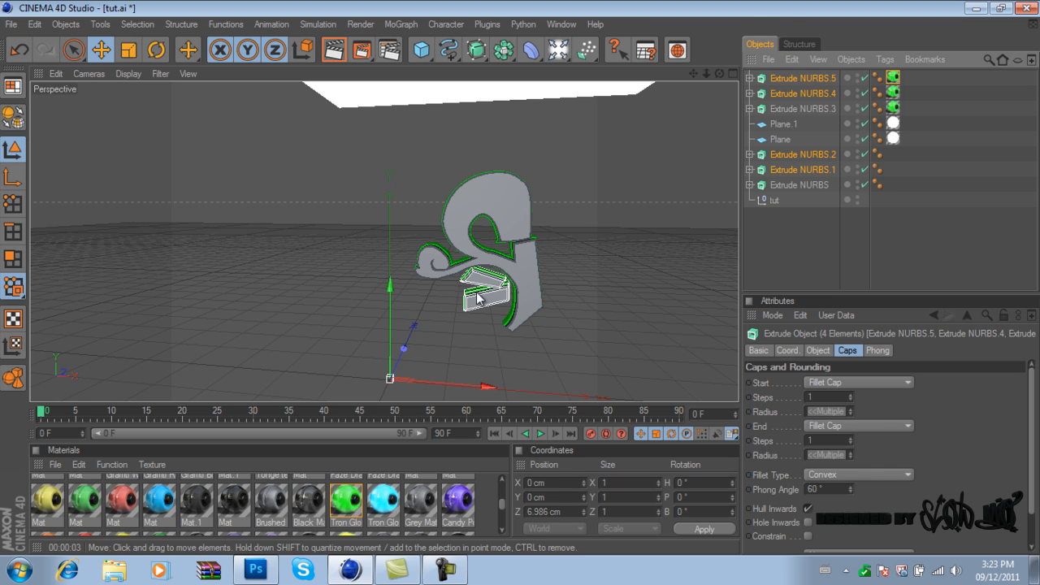
{"action": "left_click_drag", "start_coordinate": [519, 277], "coordinate": [520, 280]}
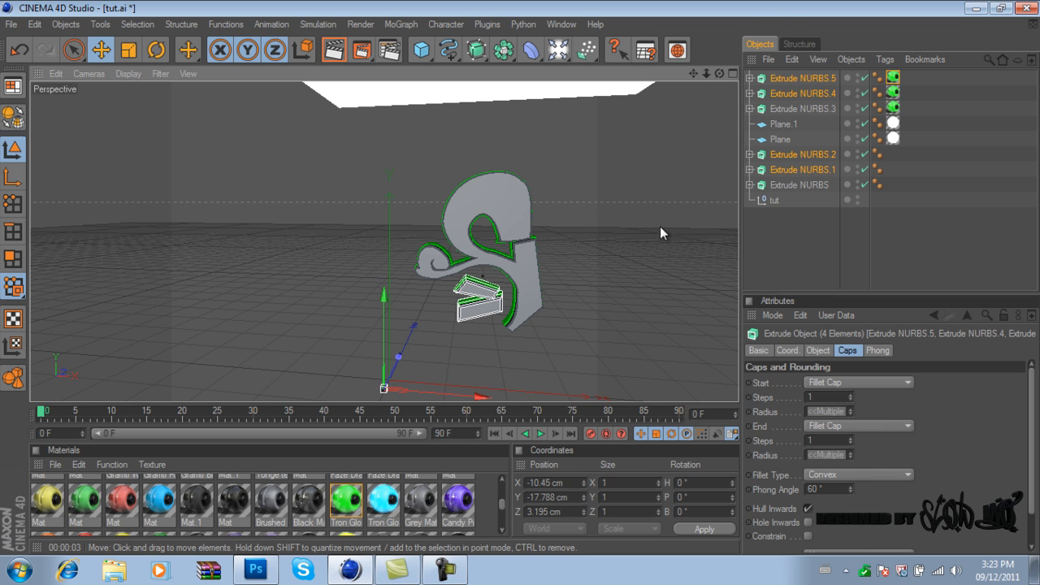
Move the lower bar together with its green copy to about X -5 cm and Y -25 cm.
{"action": "left_click", "coordinate": [792, 154]}
{"action": "left_click", "coordinate": [818, 81], "text": "ctrl"}
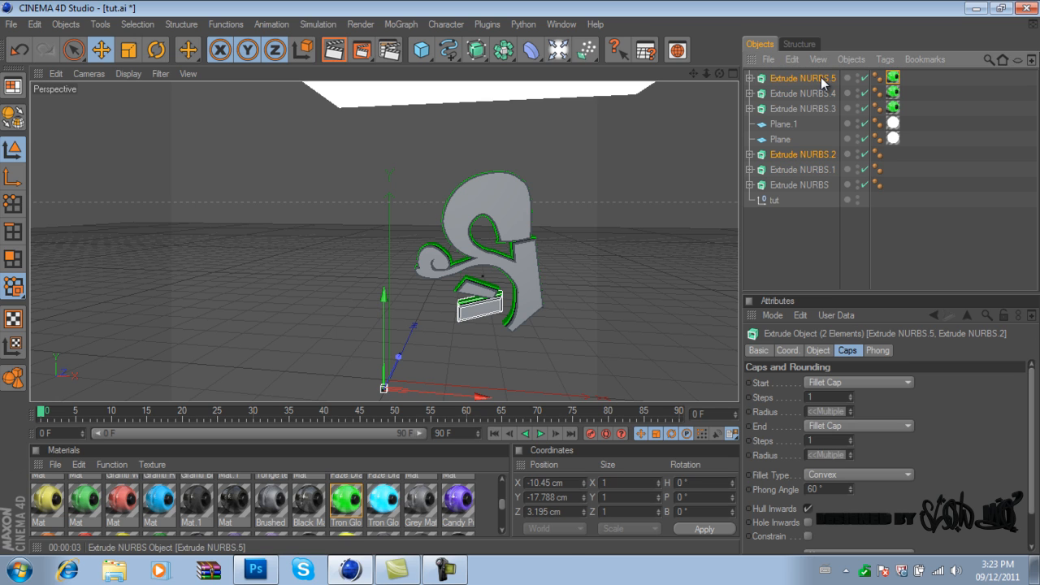
{"action": "left_click_drag", "start_coordinate": [520, 278], "coordinate": [519, 280]}
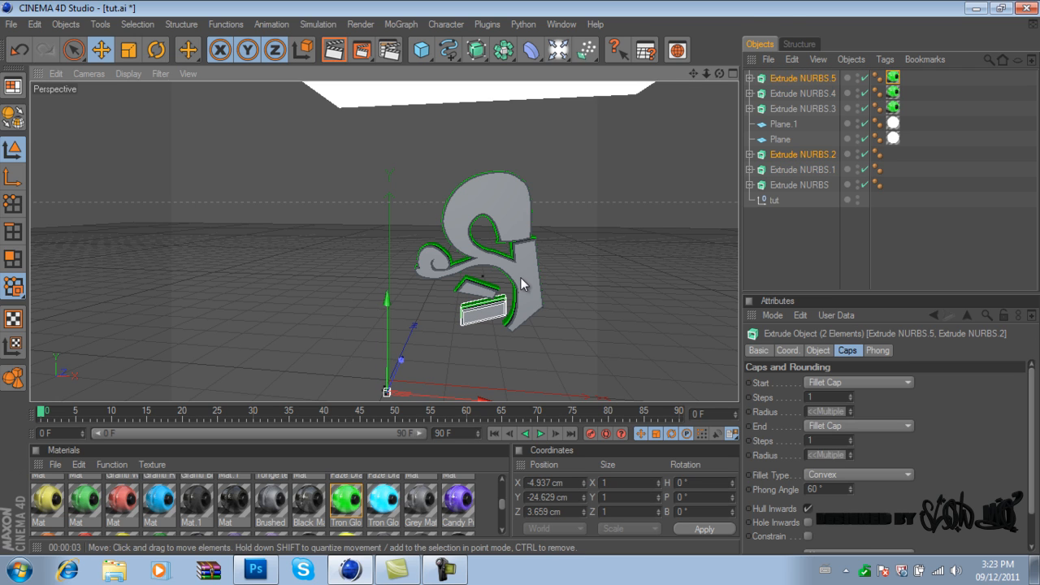
Move the upper bar together with its green copy to about X 3 cm and Y -8 cm.
{"action": "left_click", "coordinate": [819, 95]}
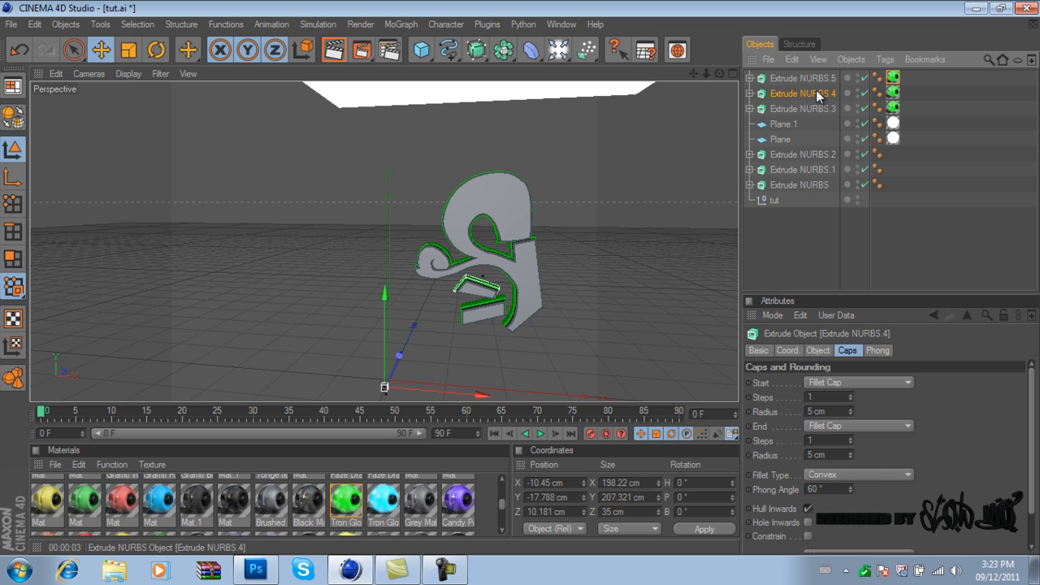
{"action": "left_click", "coordinate": [816, 153], "text": "ctrl"}
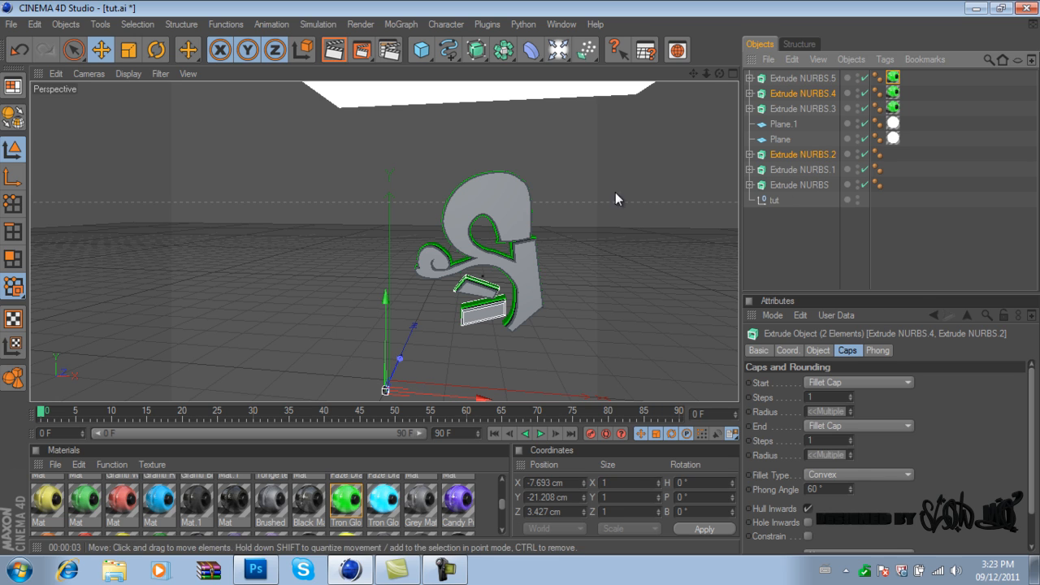
{"action": "left_click", "coordinate": [802, 154], "text": "ctrl"}
{"action": "left_click", "coordinate": [804, 167], "text": "ctrl"}
{"action": "left_click_drag", "start_coordinate": [479, 311], "coordinate": [520, 278]}
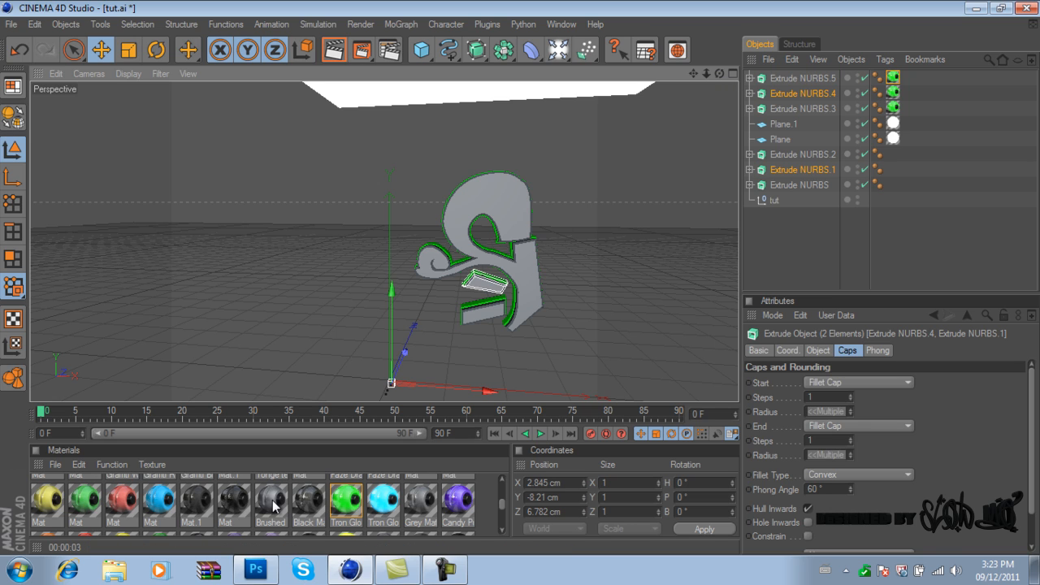
Apply the Brushed Matel material to the three original extrusions and frame the letter closer at an angle.
{"action": "left_click_drag", "start_coordinate": [274, 504], "coordinate": [808, 185]}
{"action": "left_click_drag", "start_coordinate": [892, 184], "coordinate": [892, 155]}
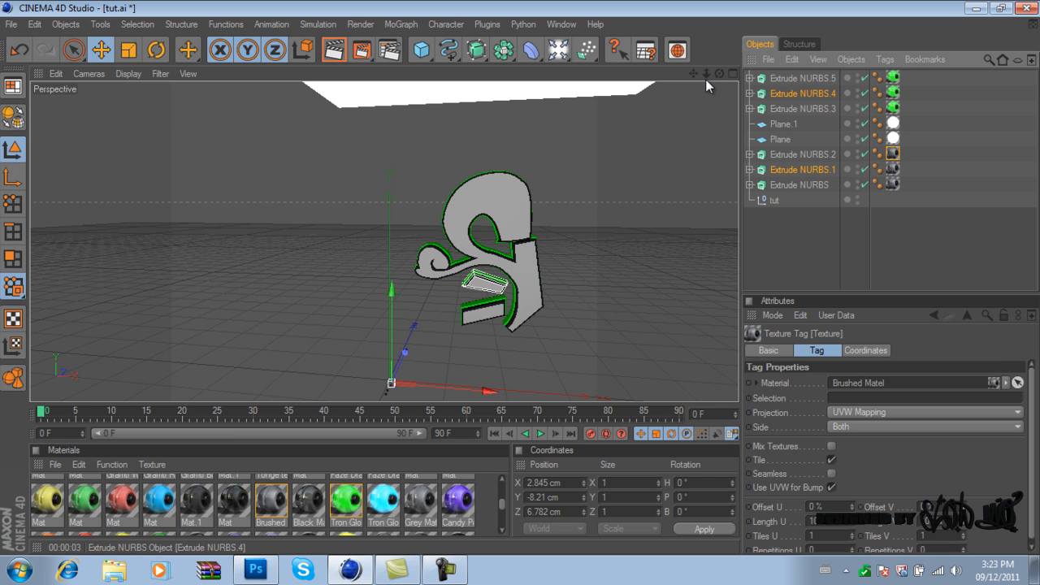
{"action": "left_click_drag", "start_coordinate": [694, 73], "coordinate": [518, 277]}
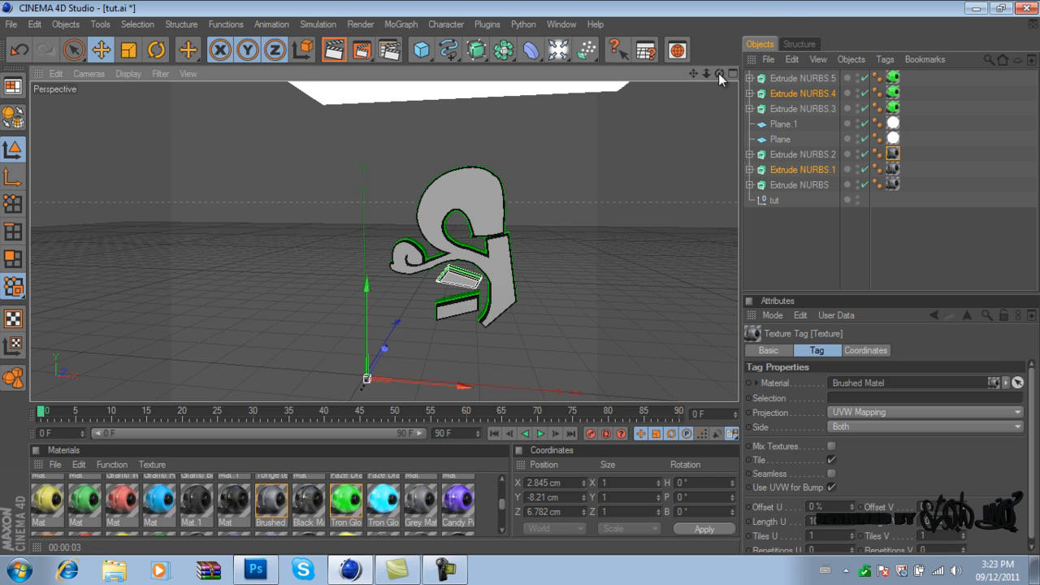
{"action": "left_click_drag", "start_coordinate": [718, 73], "coordinate": [517, 277]}
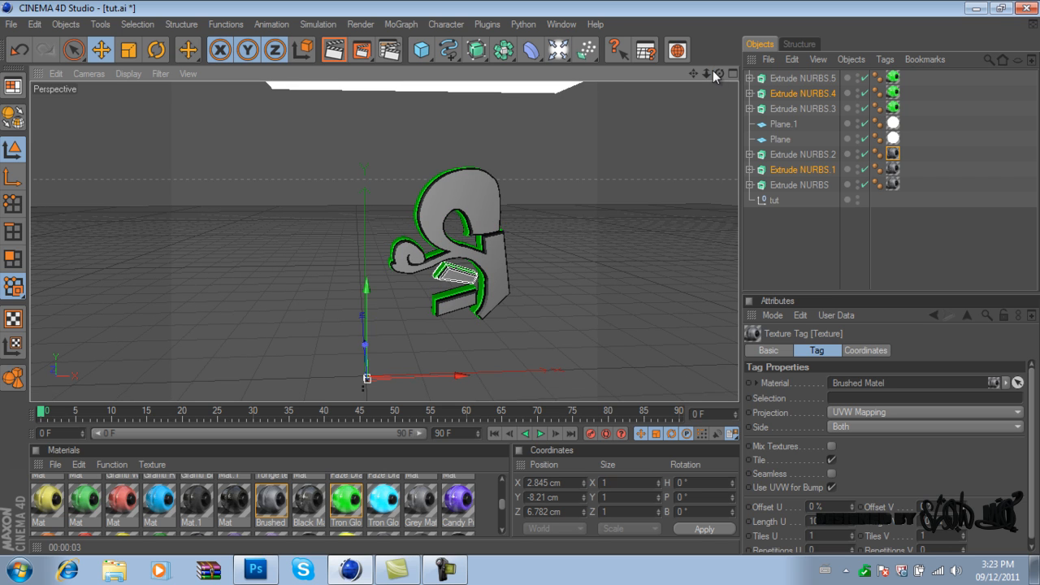
{"action": "left_click_drag", "start_coordinate": [713, 69], "coordinate": [533, 298]}
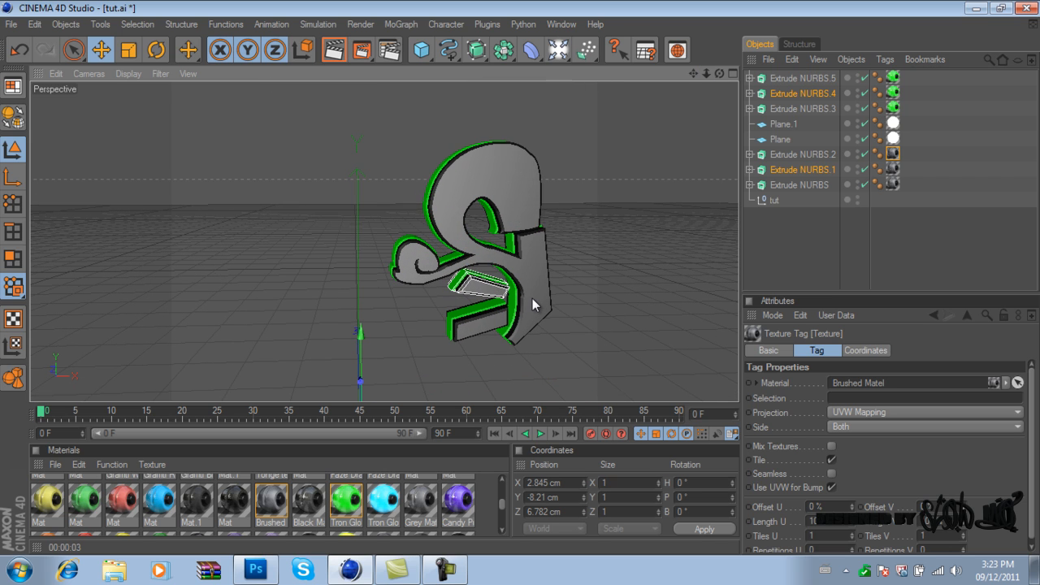
Set the render output to the film/video preset HDV/HDTV 720 29.97.
{"action": "left_click", "coordinate": [390, 50]}
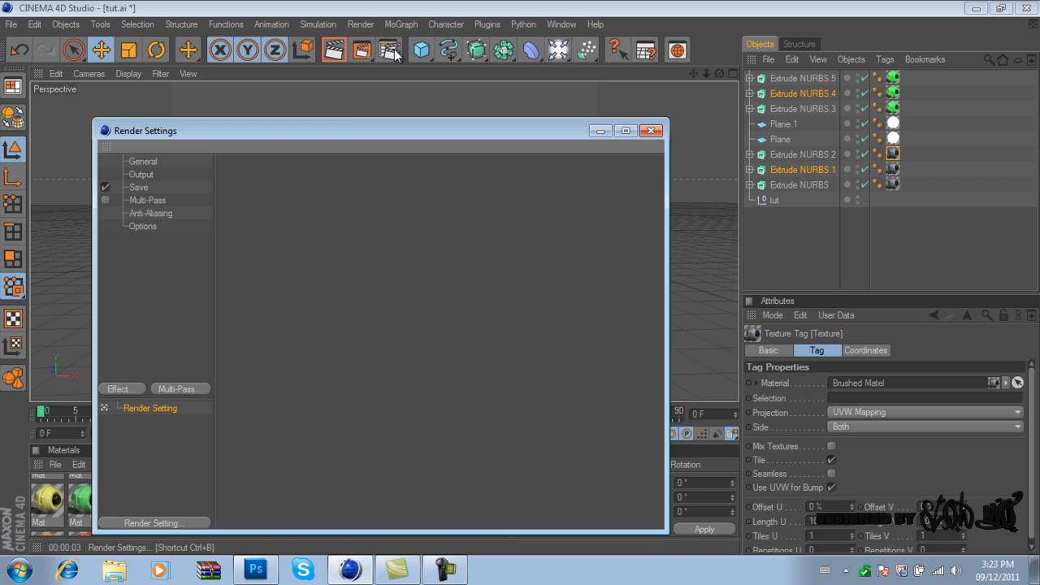
{"action": "left_click", "coordinate": [140, 187]}
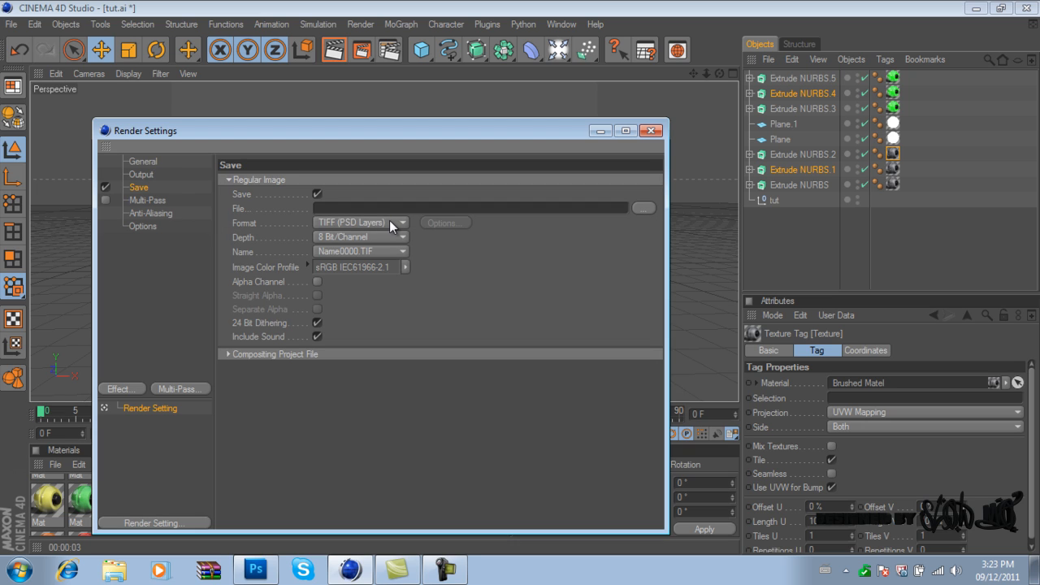
{"action": "left_click", "coordinate": [149, 165]}
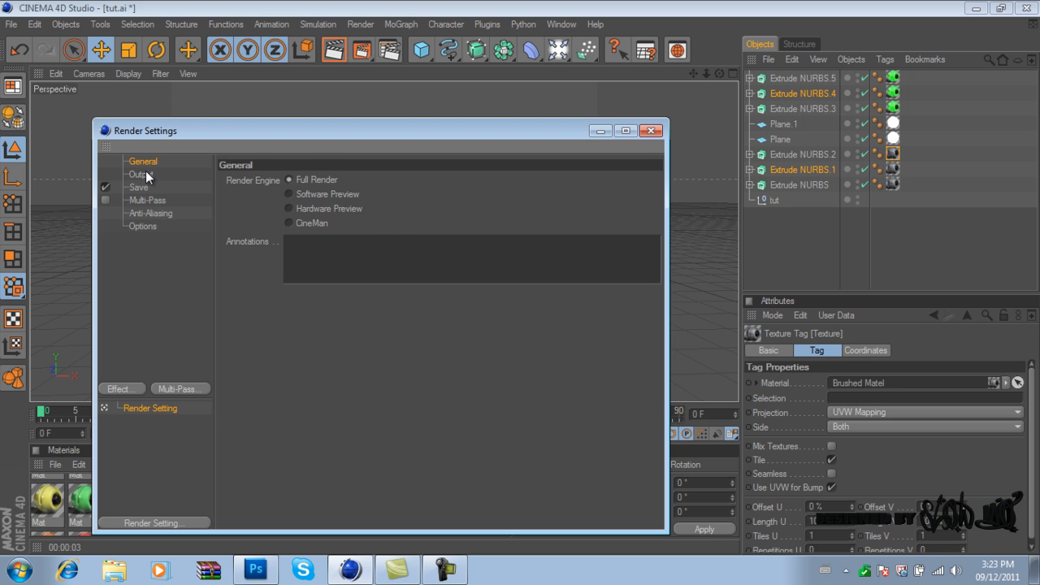
{"action": "left_click", "coordinate": [143, 174]}
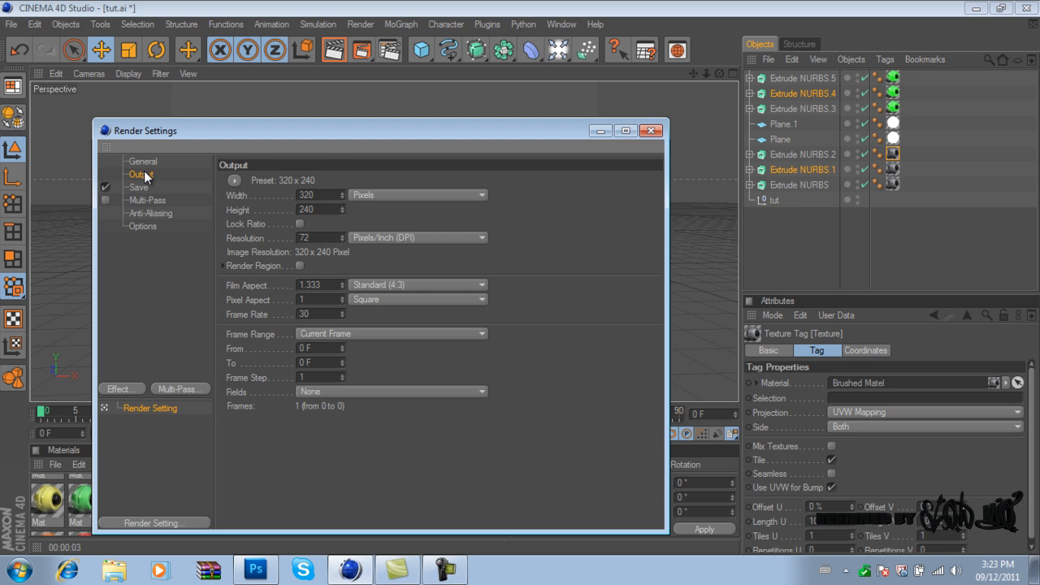
{"action": "left_click", "coordinate": [235, 180]}
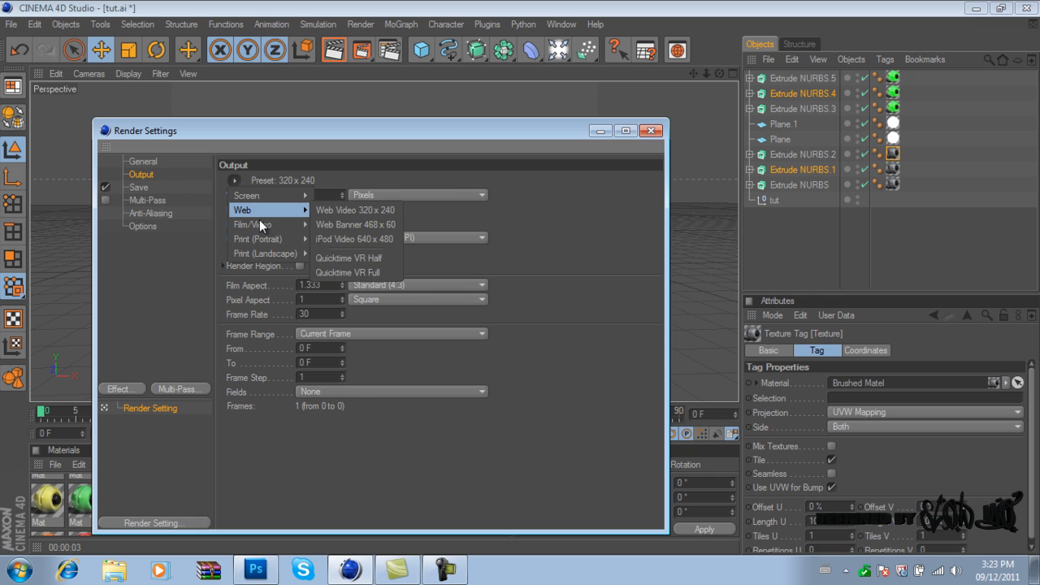
{"action": "mouse_move", "coordinate": [261, 226]}
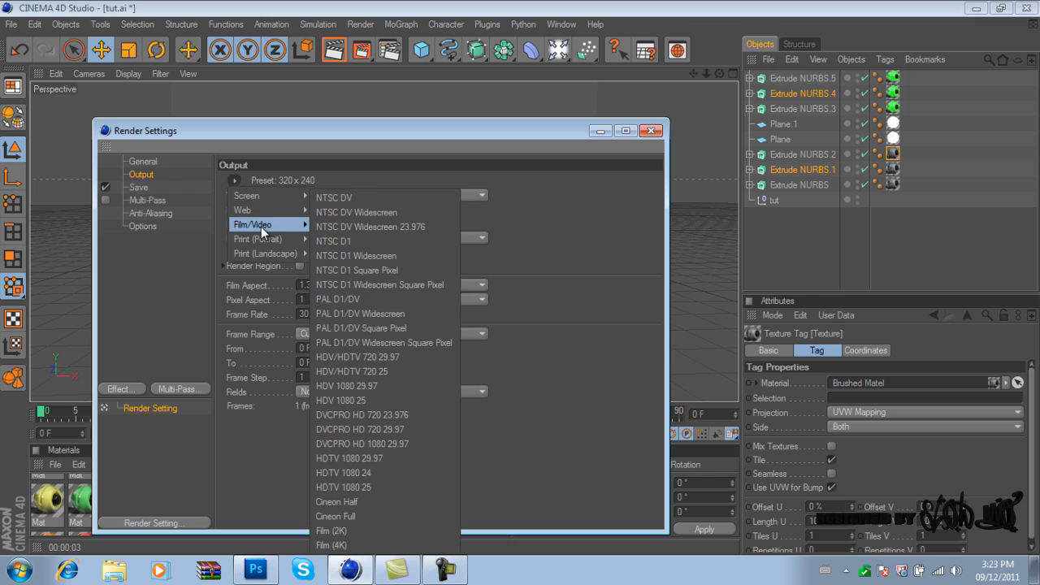
{"action": "left_click", "coordinate": [424, 358]}
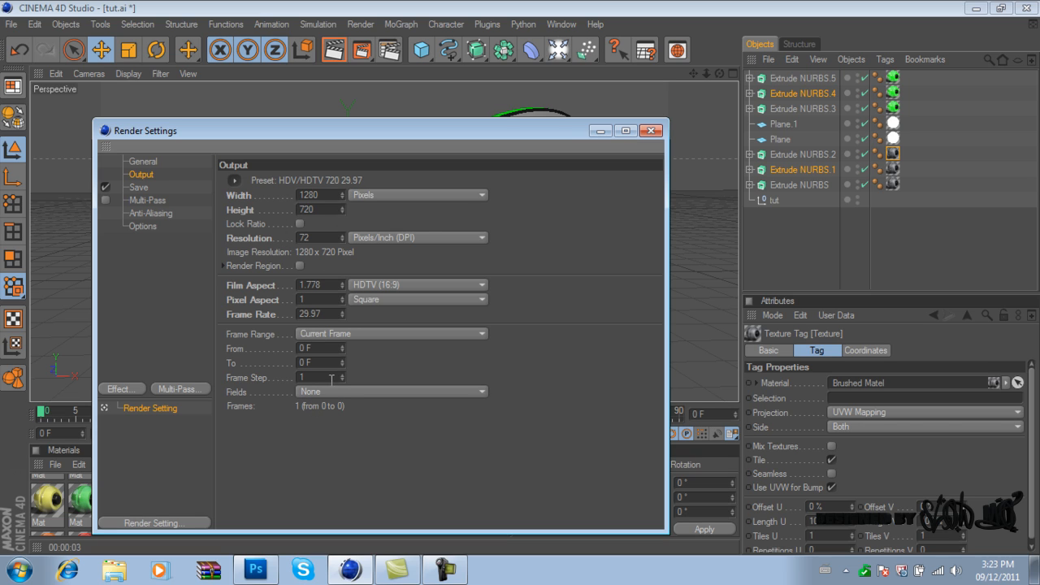
Enable the alpha channel for the saved render image and set its format to PNG.
{"action": "left_click", "coordinate": [139, 187]}
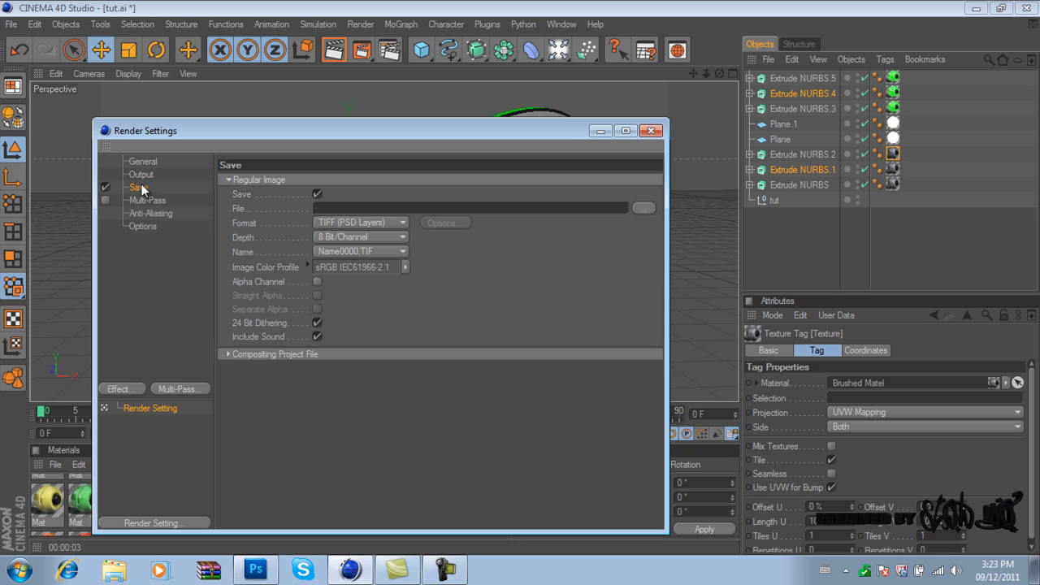
{"action": "left_click", "coordinate": [316, 281]}
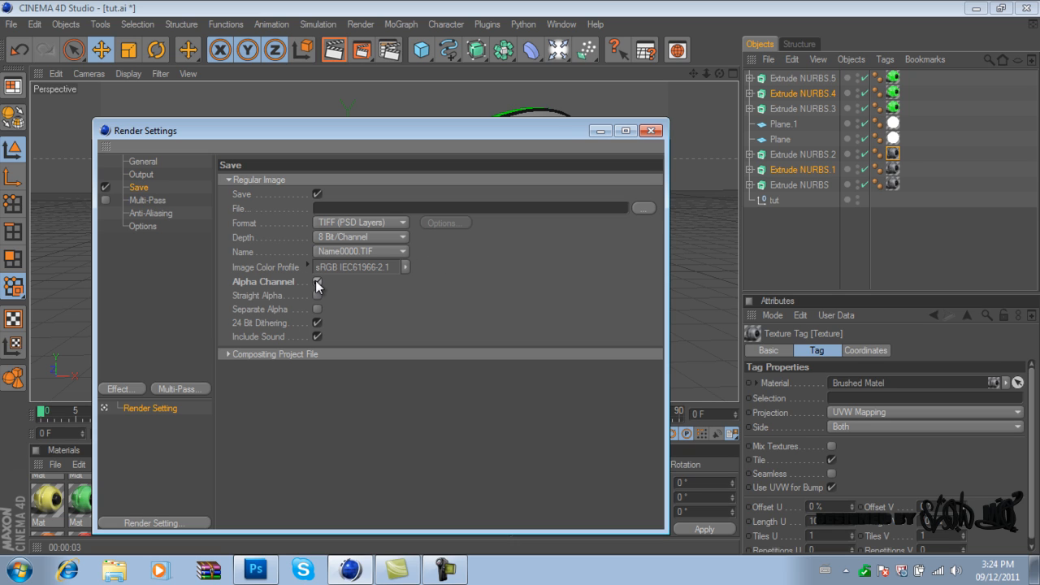
{"action": "left_click", "coordinate": [382, 221]}
{"action": "left_click", "coordinate": [365, 354]}
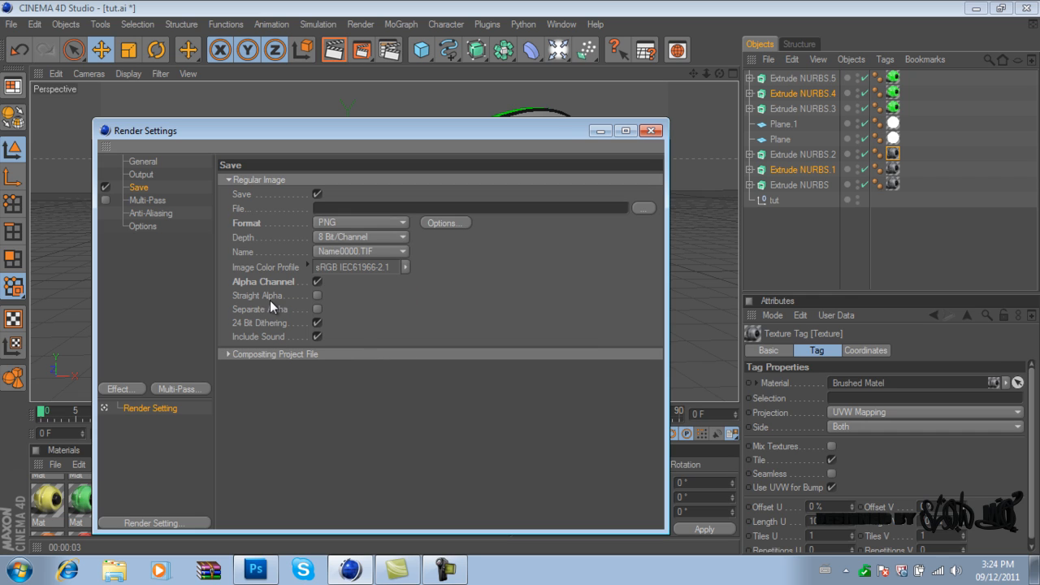
Set the render's anti-aliasing to Best with a minimum level of 2x2.
{"action": "left_click", "coordinate": [159, 198]}
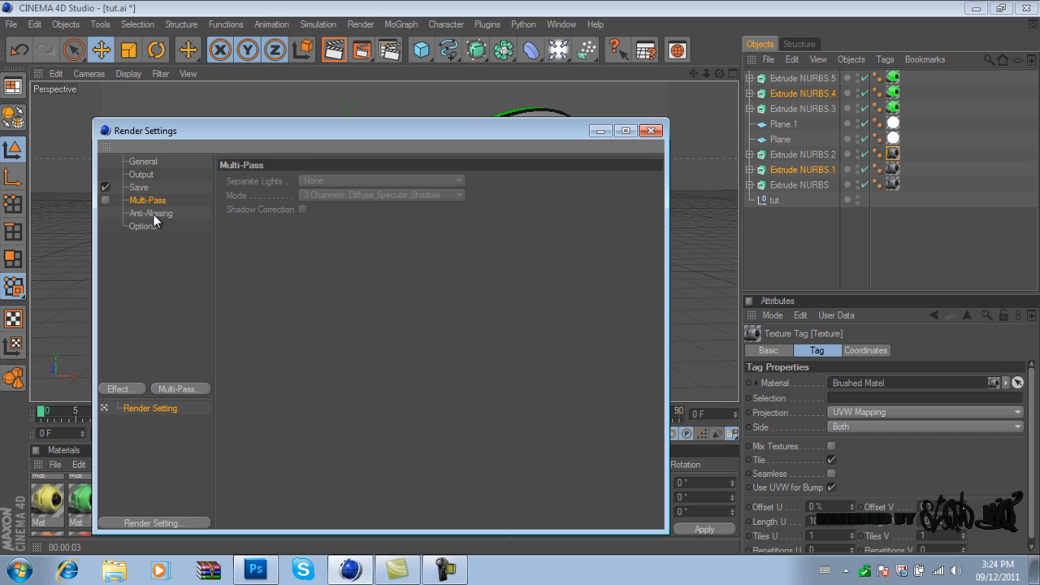
{"action": "left_click", "coordinate": [154, 214]}
{"action": "left_click", "coordinate": [368, 181]}
{"action": "left_click", "coordinate": [360, 221]}
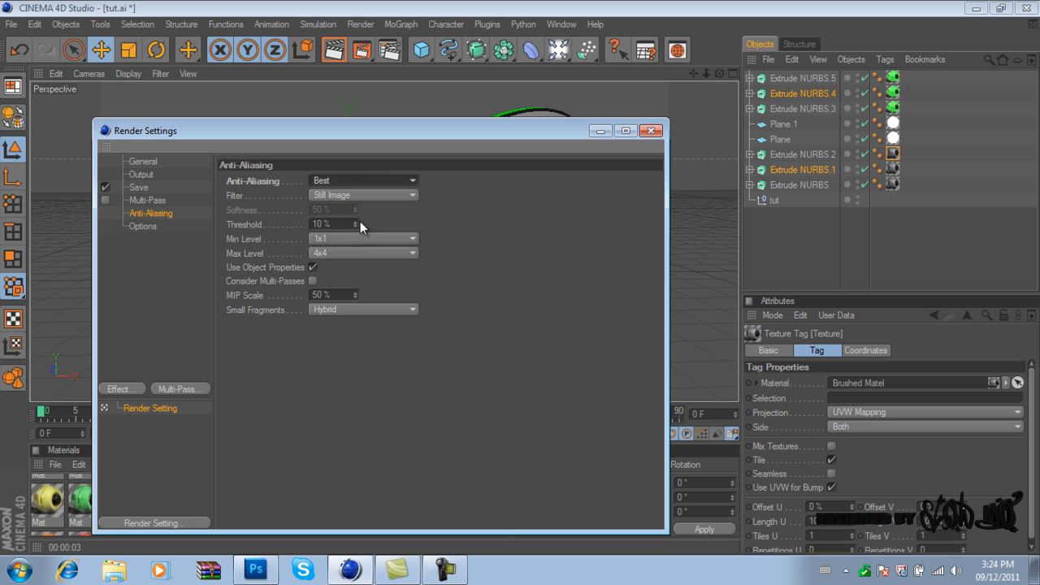
{"action": "left_click", "coordinate": [355, 237]}
{"action": "left_click", "coordinate": [351, 267]}
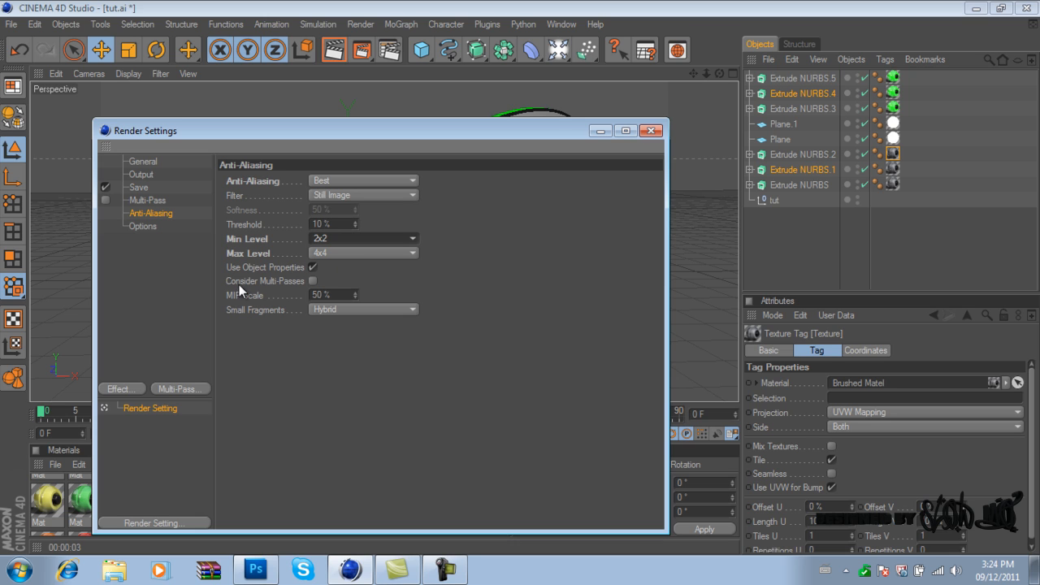
Disable Blurriness in the render options and set ray depth to 6, reflection depth to 2 and shadow depth to 6.
{"action": "left_click", "coordinate": [147, 226]}
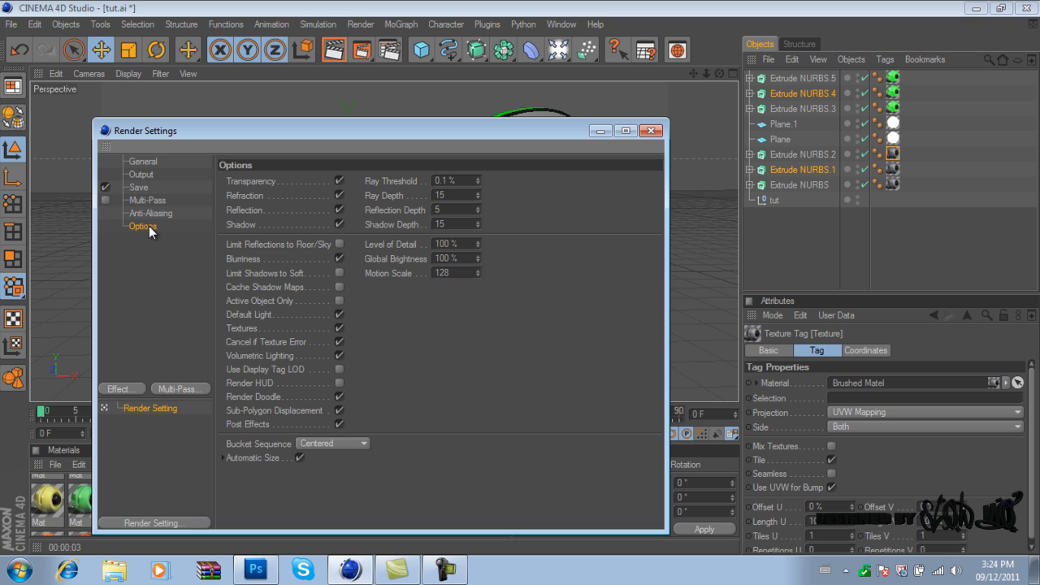
{"action": "left_click", "coordinate": [339, 259]}
{"action": "left_click", "coordinate": [478, 199]}
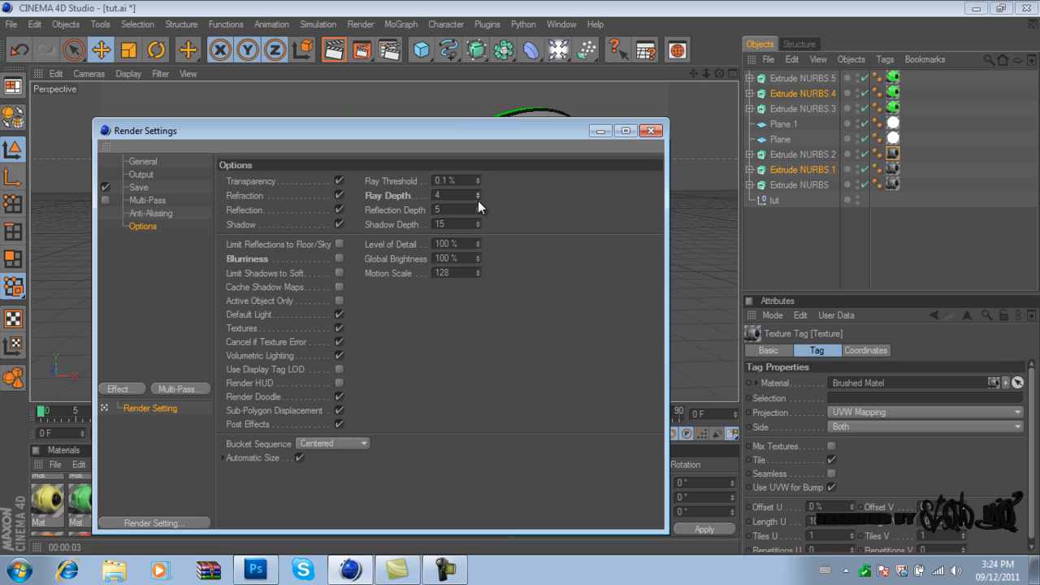
{"action": "left_click", "coordinate": [478, 191]}
{"action": "left_click", "coordinate": [478, 191]}
{"action": "left_click", "coordinate": [477, 212]}
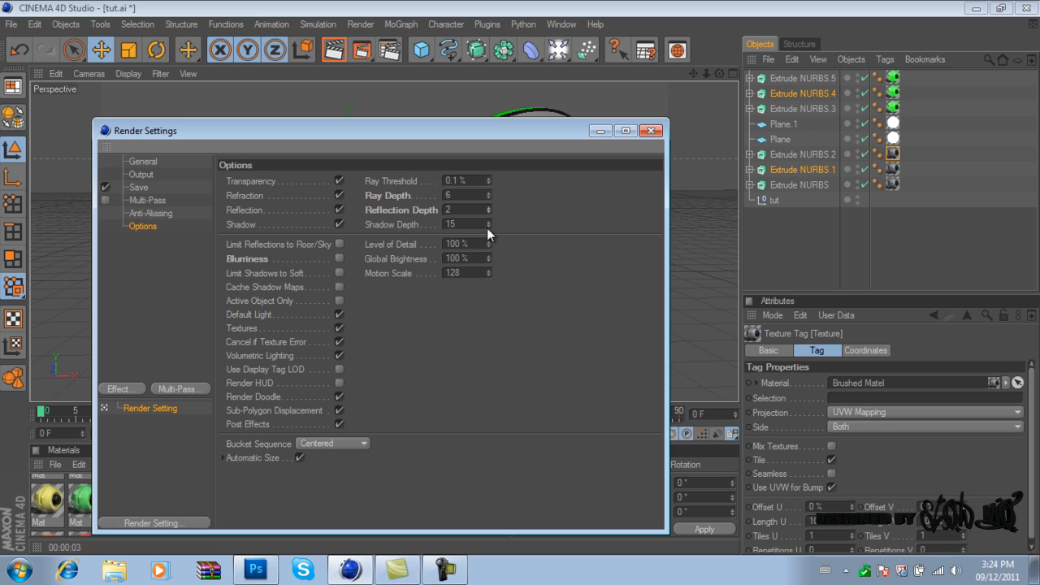
{"action": "left_click", "coordinate": [486, 227]}
Add the Ambient Occlusion render effect with a minimum ray length of 20 cm.
{"action": "left_click", "coordinate": [134, 388]}
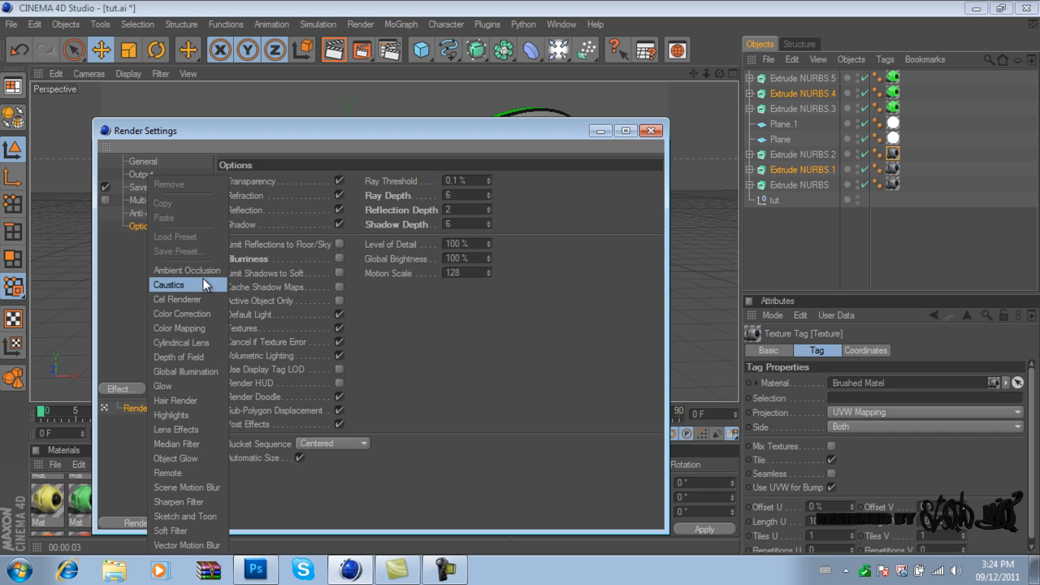
{"action": "left_click", "coordinate": [205, 272]}
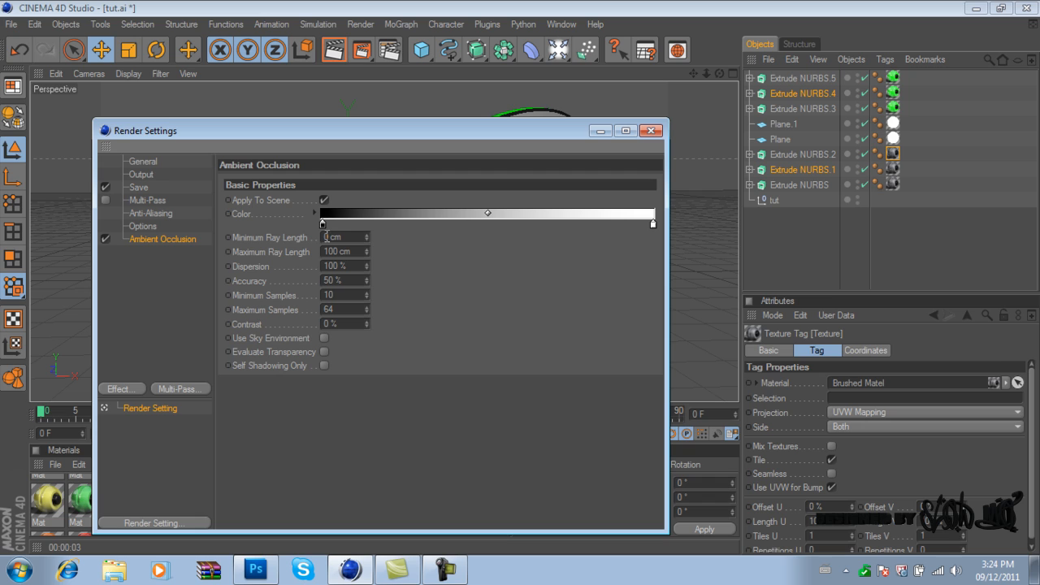
{"action": "left_click", "coordinate": [333, 237]}
{"action": "type", "text": "2"}
Add the Global Illumination render effect with a diffuse depth of 2 and close the render settings.
{"action": "left_click", "coordinate": [139, 387]}
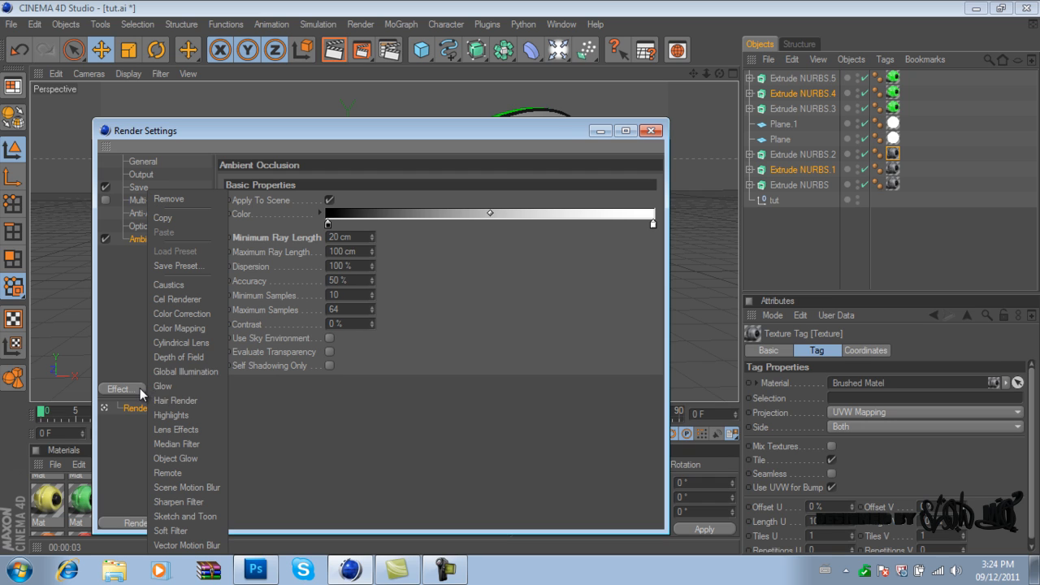
{"action": "left_click", "coordinate": [196, 371]}
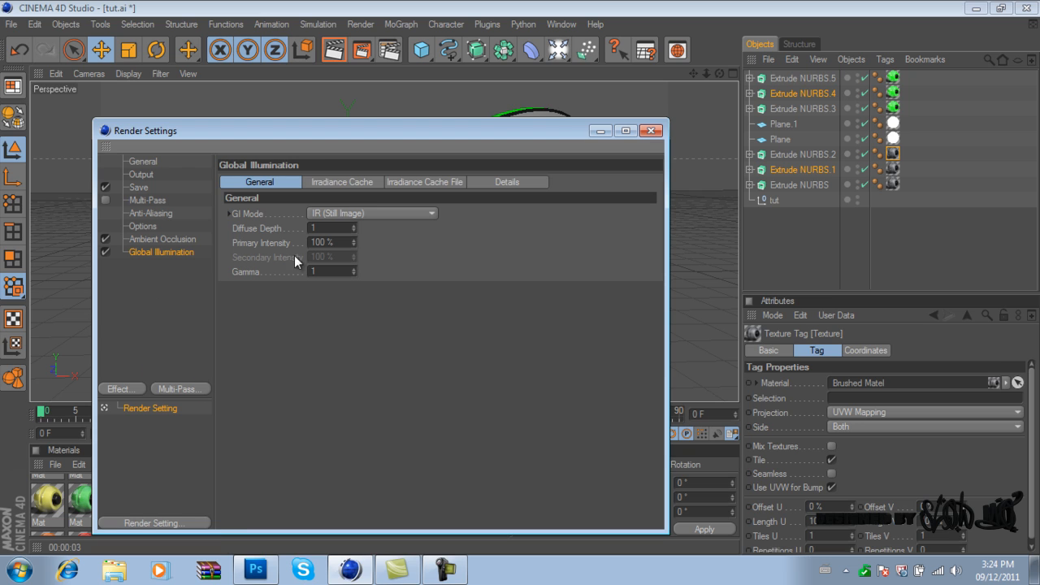
{"action": "left_click", "coordinate": [352, 224]}
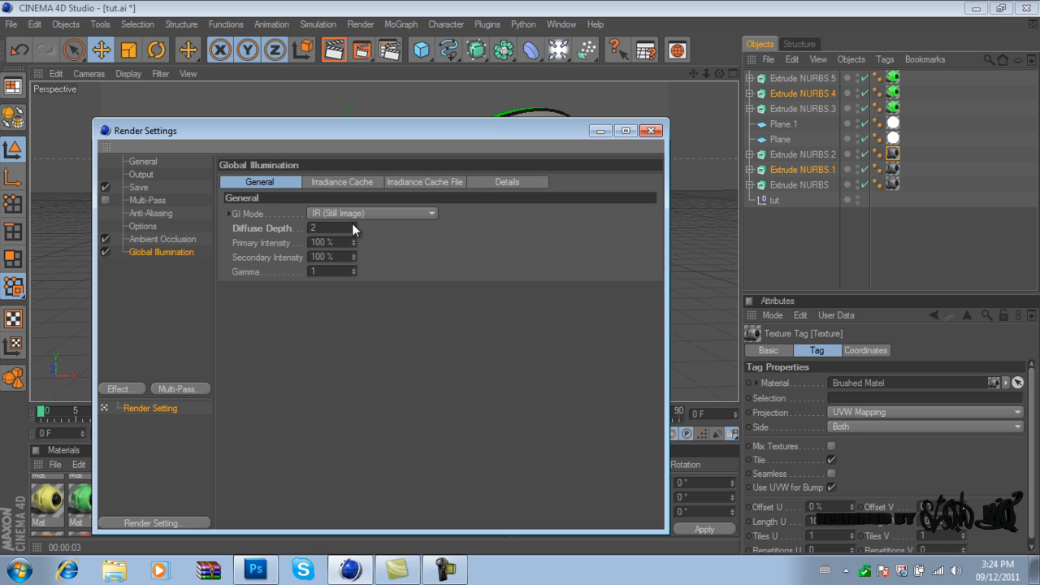
{"action": "left_click", "coordinate": [651, 130]}
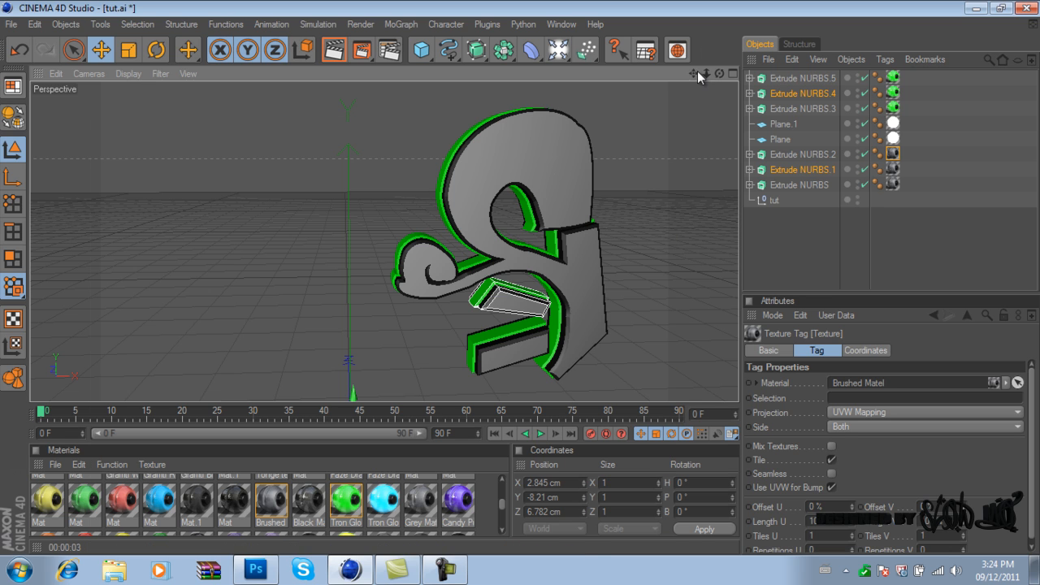
Frame the whole letter almost front-on, render it in the perspective view despite the missing texture, and clear the selection.
{"action": "left_click_drag", "start_coordinate": [695, 72], "coordinate": [515, 277]}
{"action": "left_click_drag", "start_coordinate": [720, 73], "coordinate": [519, 278]}
{"action": "left_click_drag", "start_coordinate": [700, 72], "coordinate": [533, 307]}
{"action": "left_click_drag", "start_coordinate": [696, 71], "coordinate": [521, 286]}
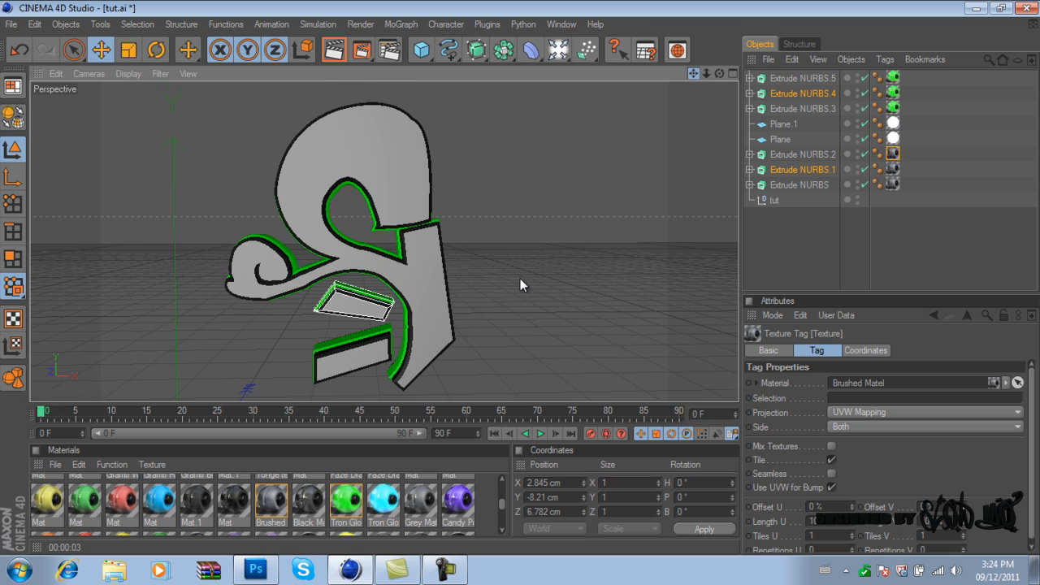
{"action": "left_click", "coordinate": [333, 49]}
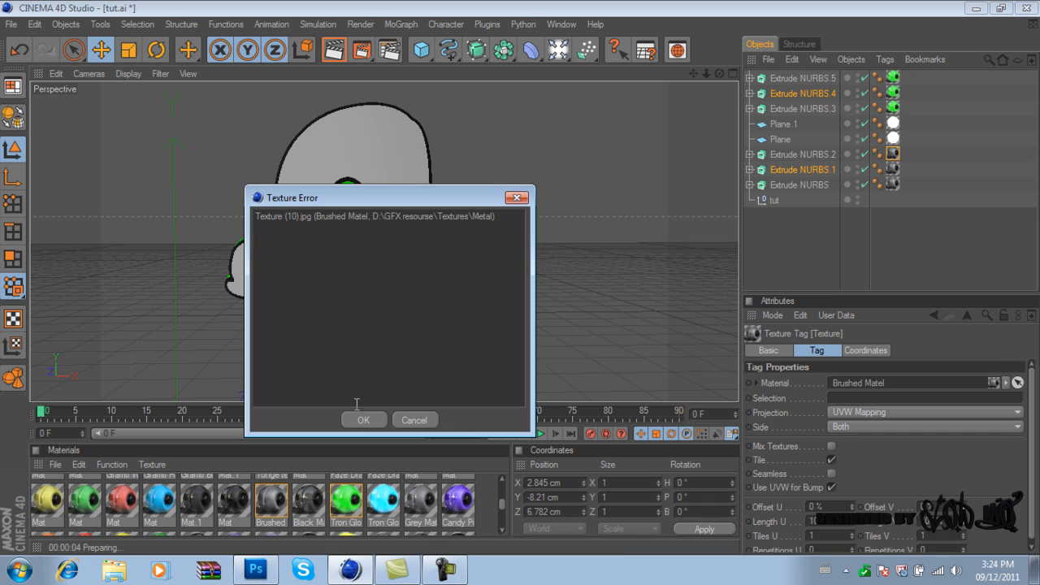
{"action": "left_click", "coordinate": [363, 419]}
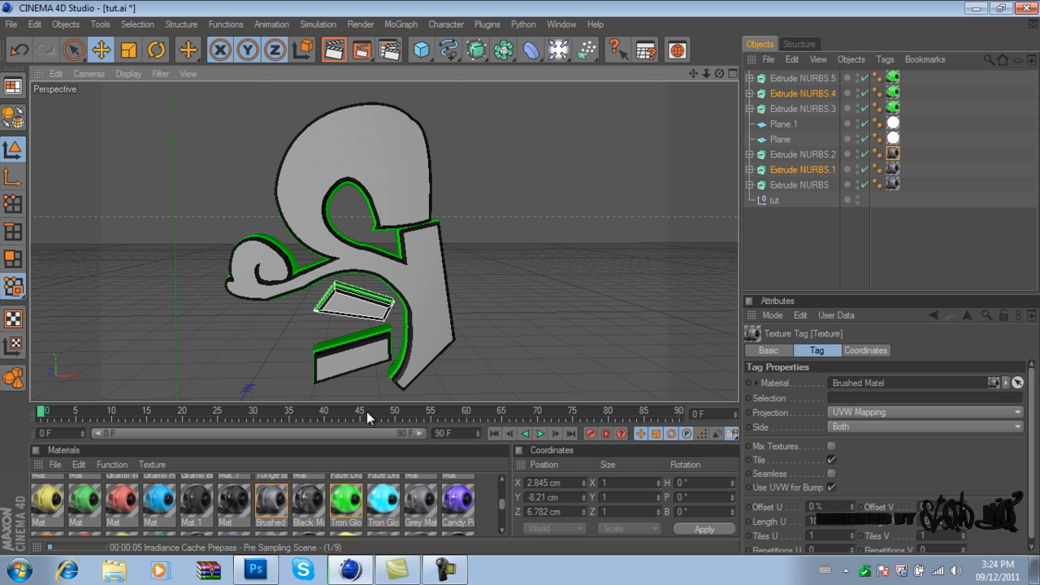
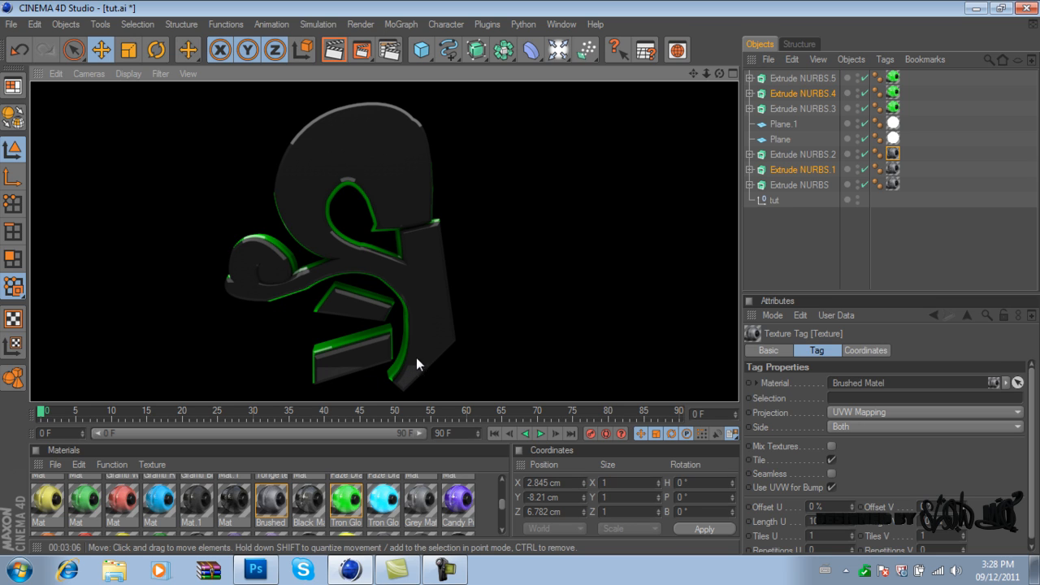
{"action": "left_click", "coordinate": [570, 191]}
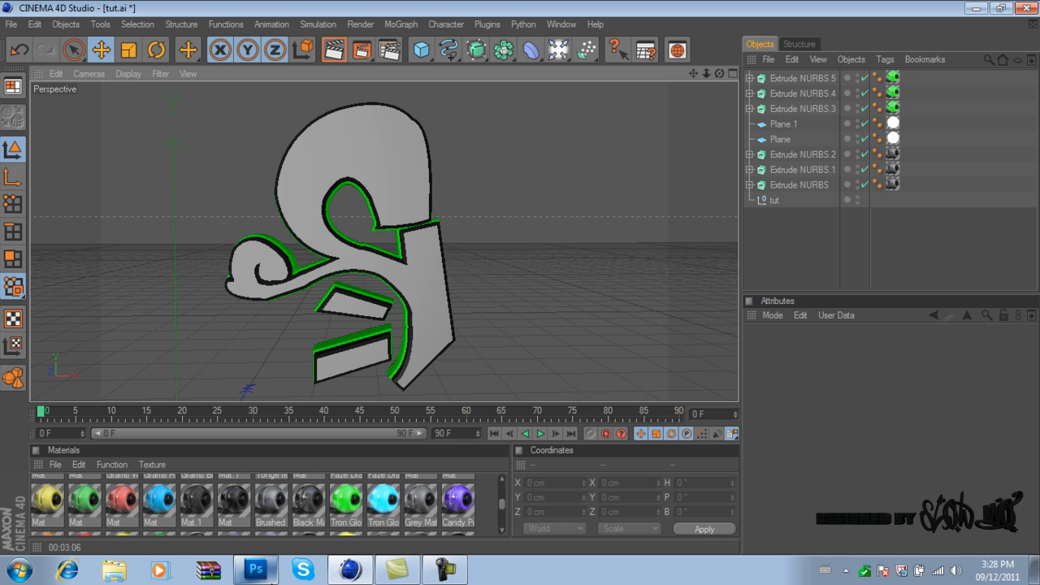
Switch to Photoshop and place the codygrifiti image from the Pictures library into the Untitled-2 document at full size.
{"action": "left_click", "coordinate": [121, 566]}
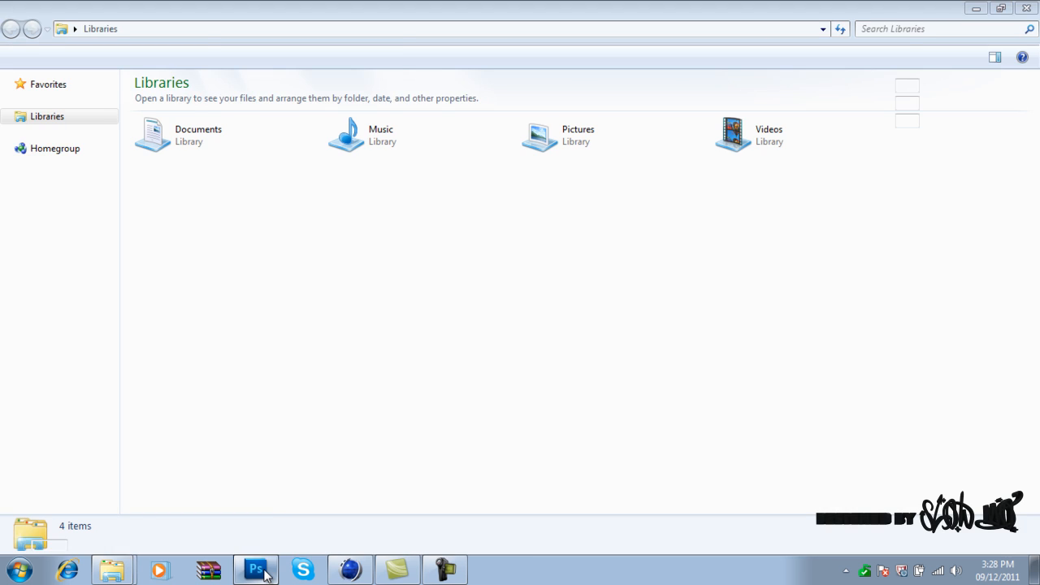
{"action": "left_click", "coordinate": [265, 572]}
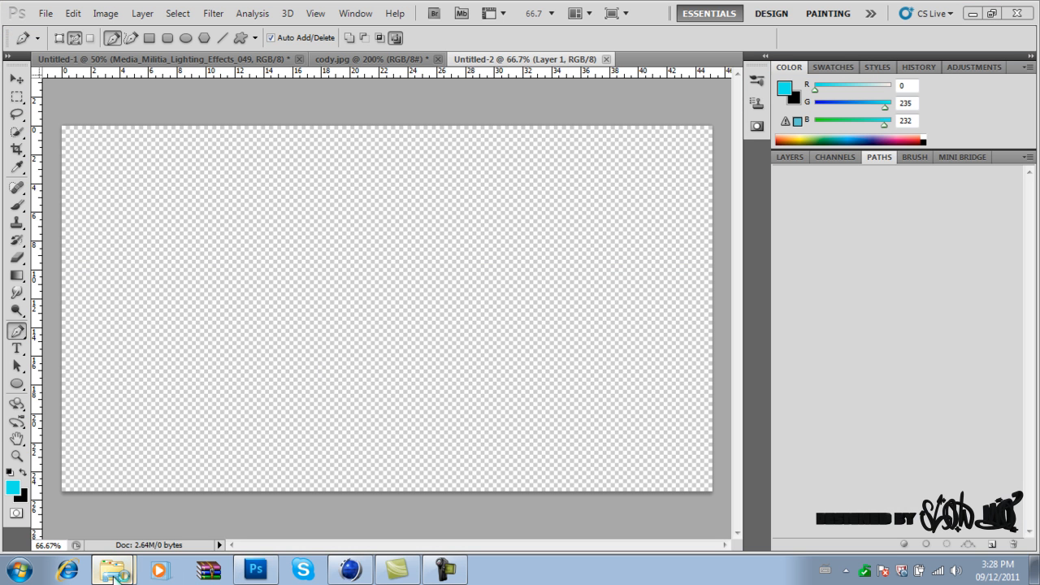
{"action": "left_click", "coordinate": [115, 571]}
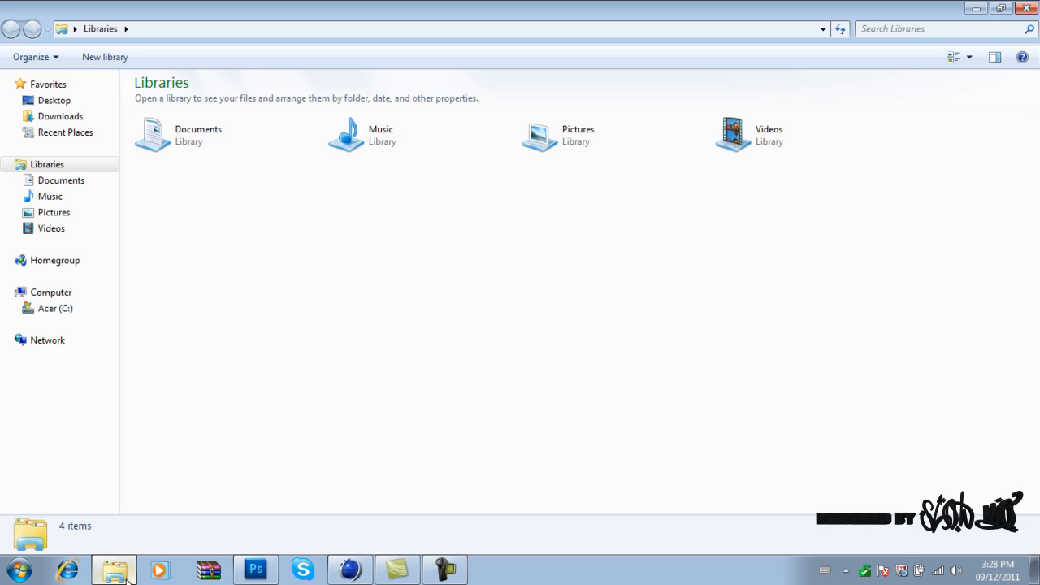
{"action": "double_click", "coordinate": [598, 154]}
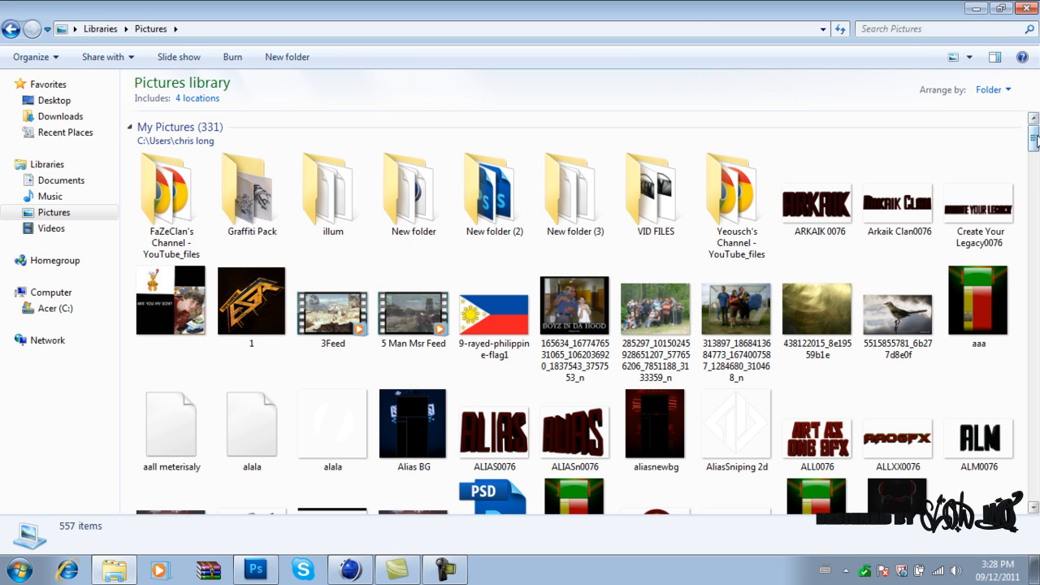
{"action": "left_click_drag", "start_coordinate": [1037, 136], "coordinate": [1037, 181]}
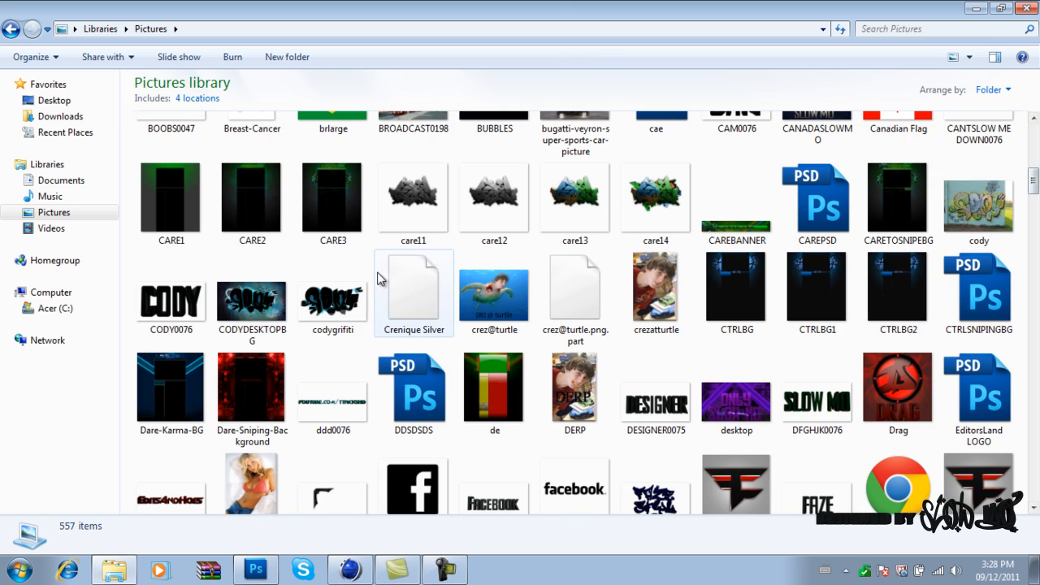
{"action": "left_click", "coordinate": [349, 290]}
{"action": "left_click", "coordinate": [258, 568]}
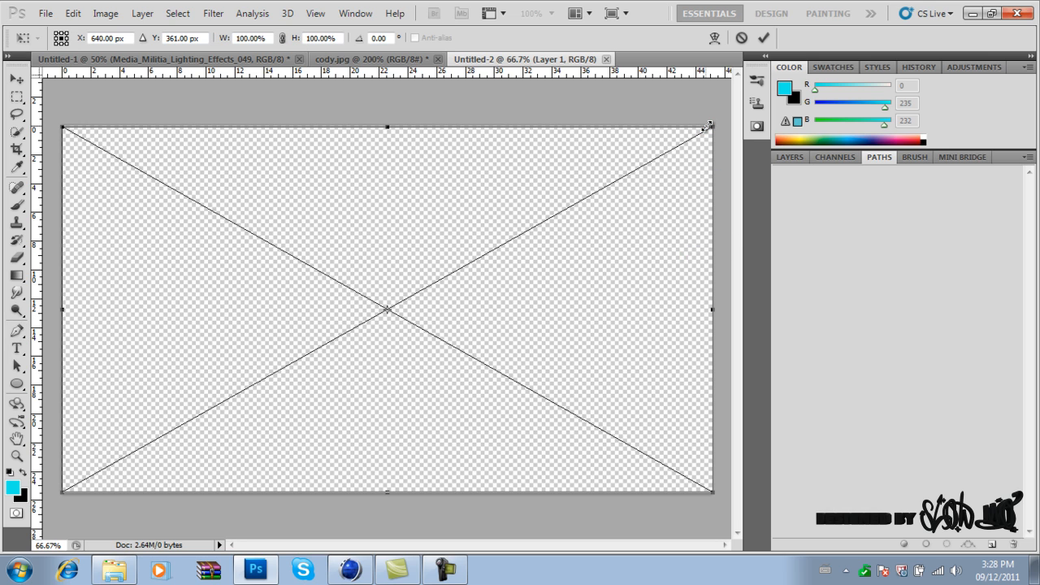
{"action": "left_click", "coordinate": [764, 39]}
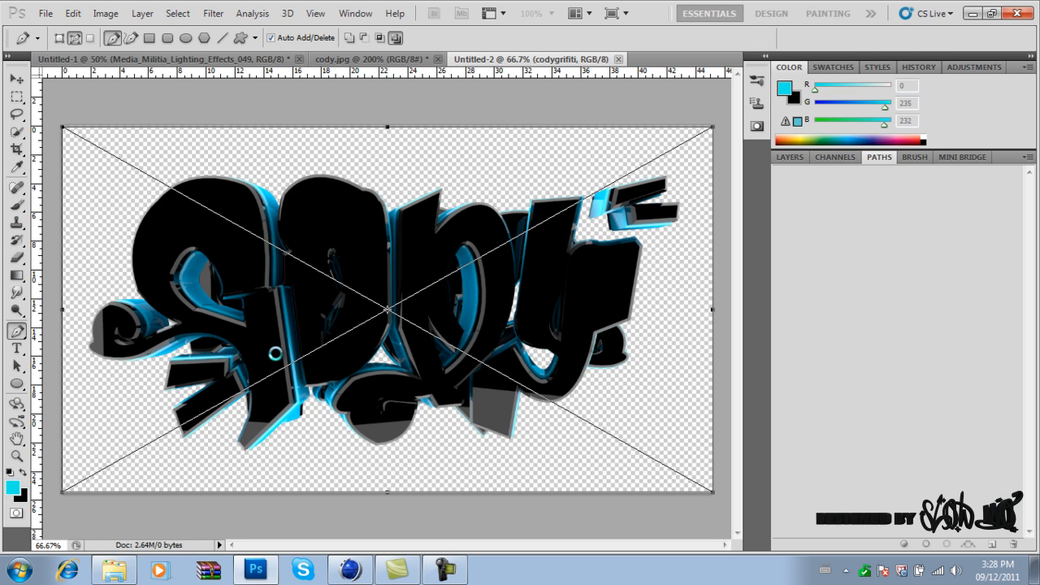
{"action": "key", "text": "Return"}
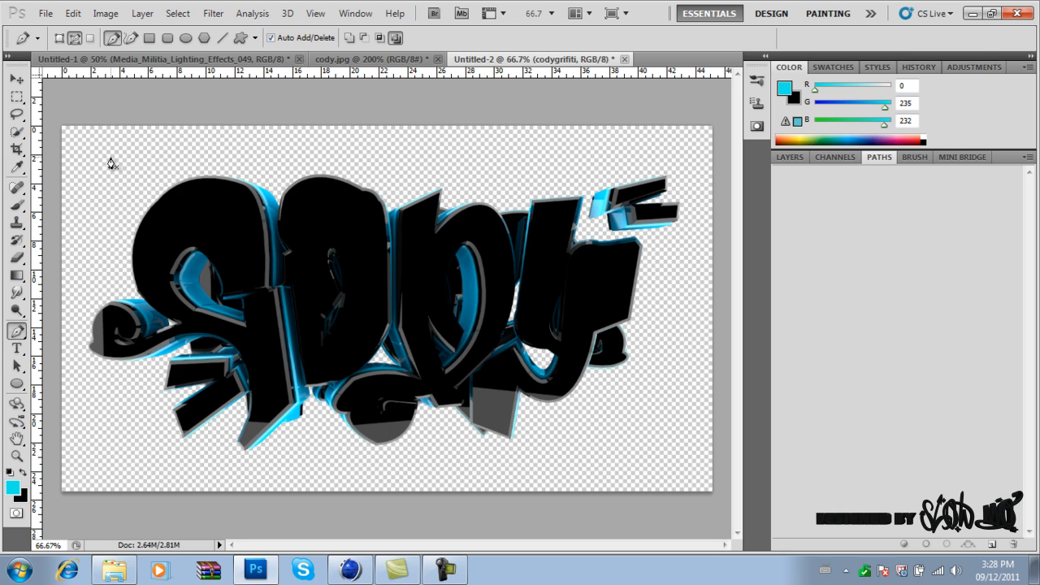
Add a new empty layer above the codygrifiti layer and check the finished Untitled-1 artwork for reference.
{"action": "left_click", "coordinate": [10, 83]}
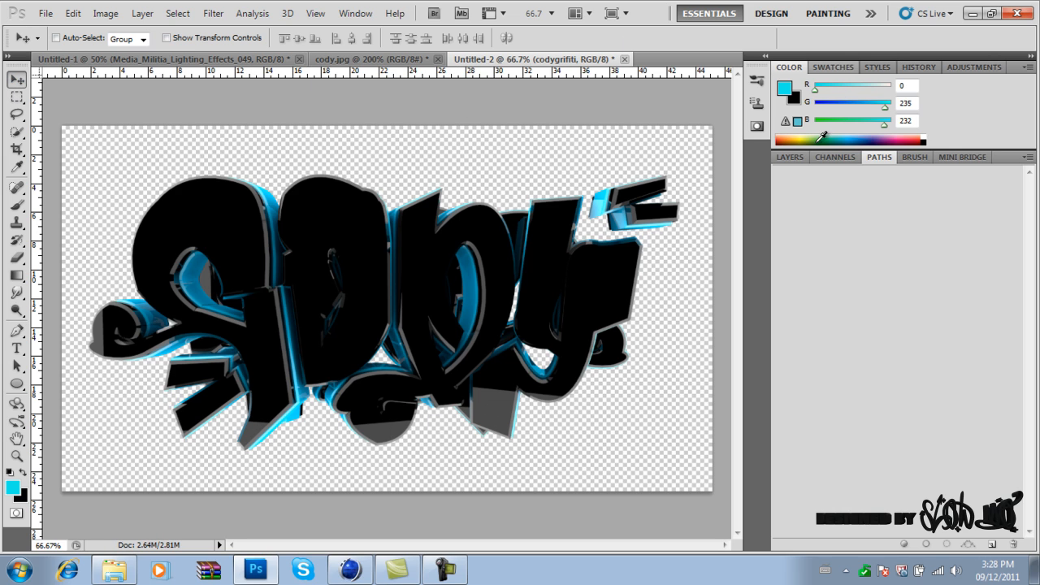
{"action": "left_click", "coordinate": [791, 157]}
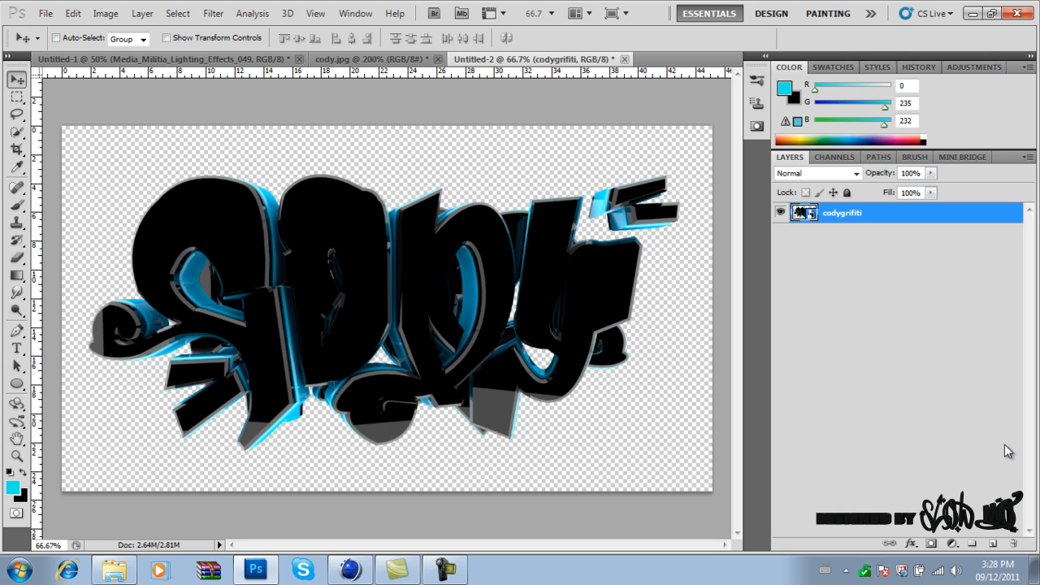
{"action": "left_click", "coordinate": [992, 543]}
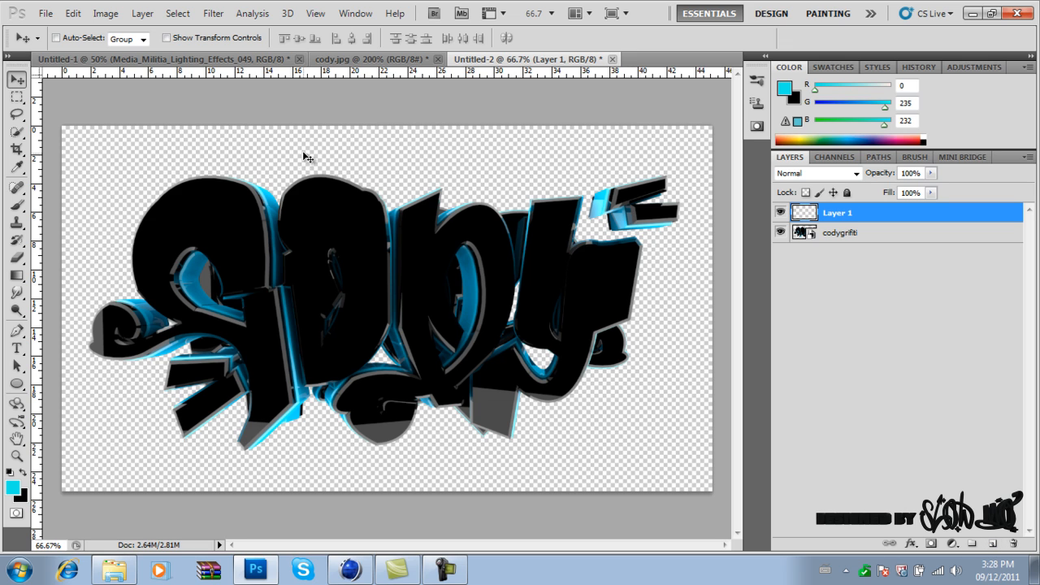
{"action": "left_click", "coordinate": [238, 59]}
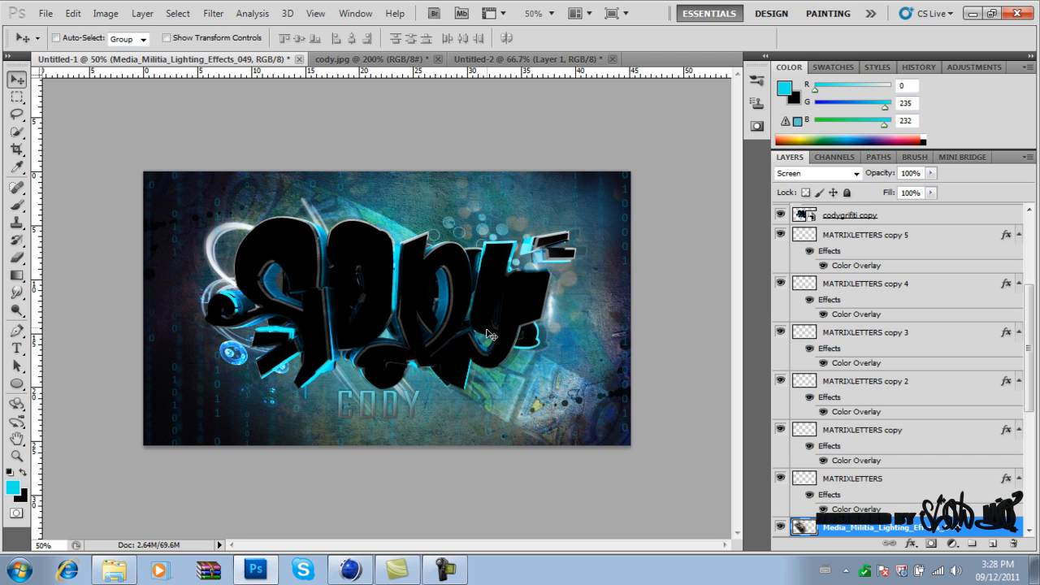
{"action": "left_click", "coordinate": [528, 59]}
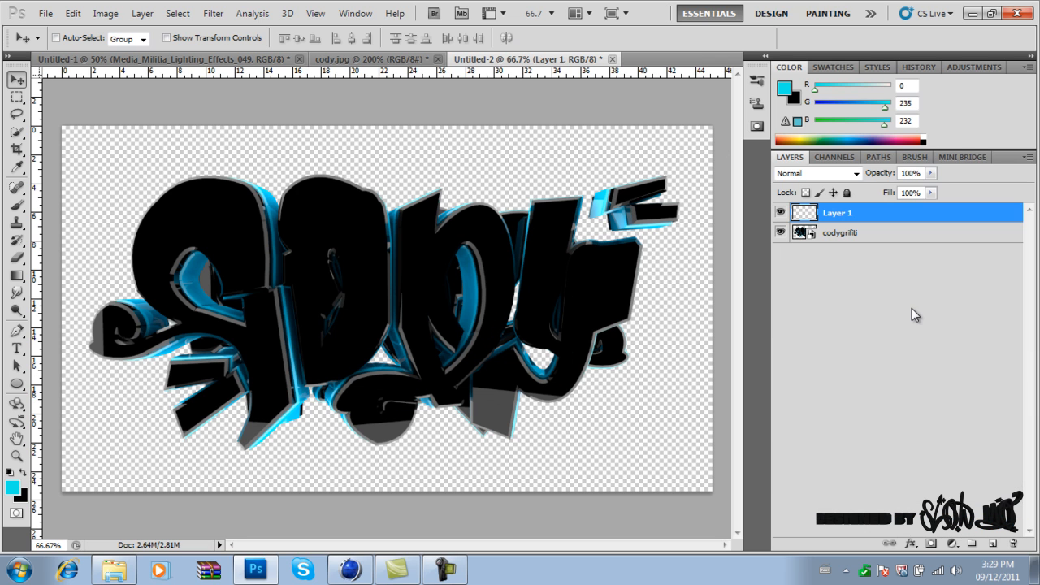
Make black the foreground colour and set the soft round brush to 41 px with 0% hardness.
{"action": "left_click", "coordinate": [22, 475]}
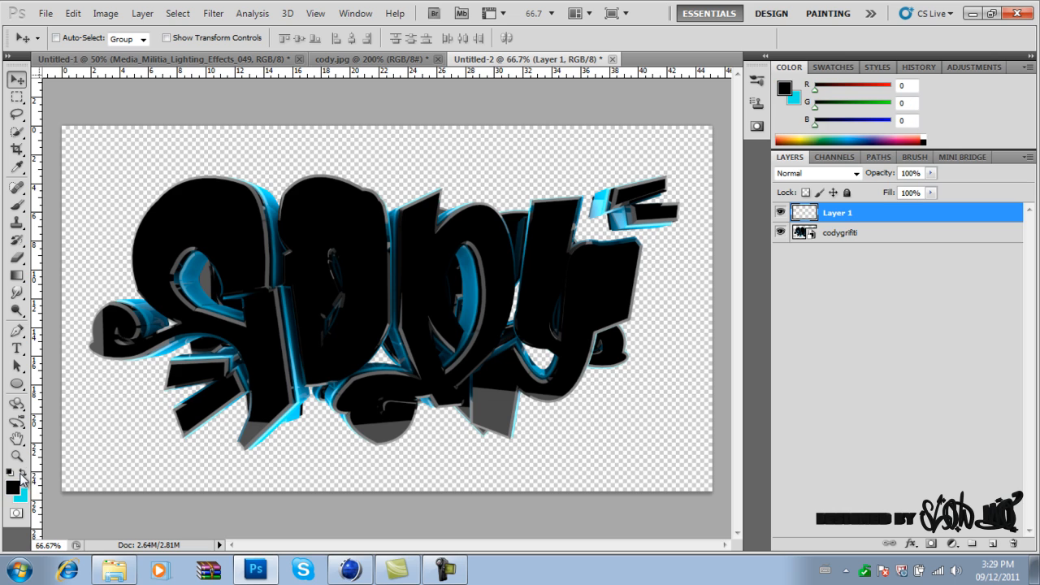
{"action": "left_click", "coordinate": [22, 206]}
{"action": "left_click", "coordinate": [77, 38]}
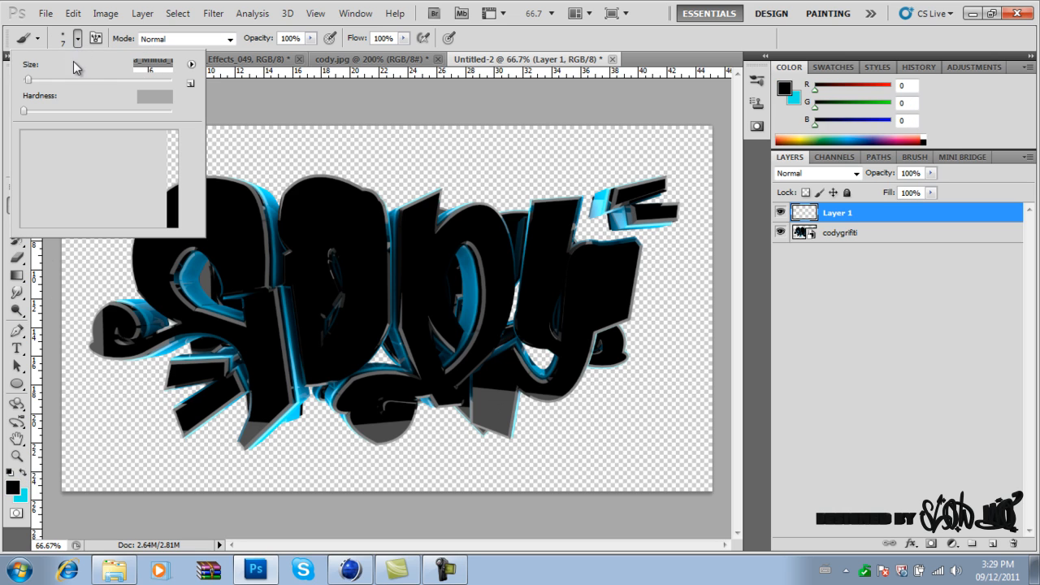
{"action": "left_click", "coordinate": [45, 80]}
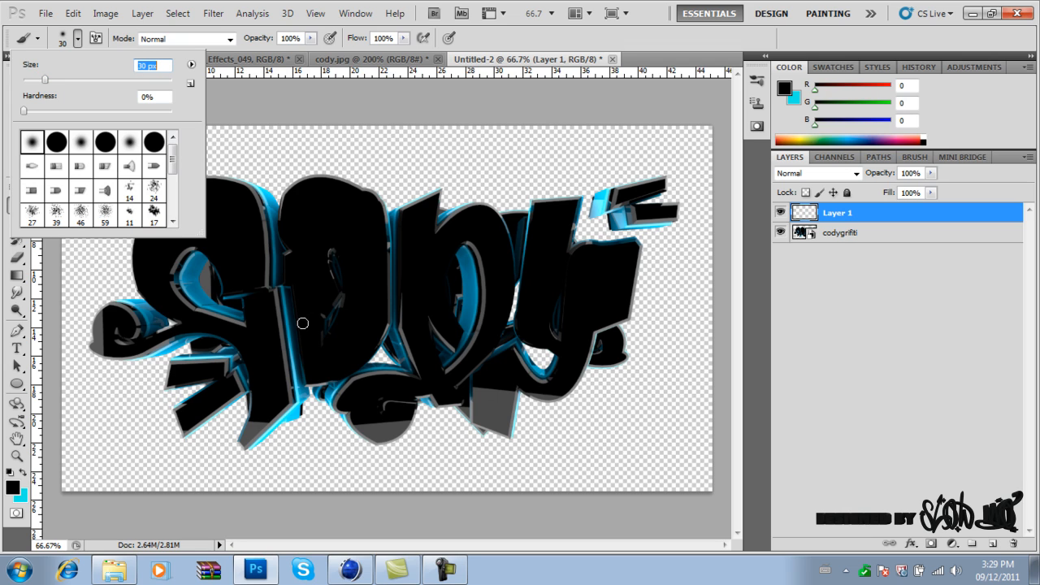
{"action": "left_click", "coordinate": [54, 79]}
Paint the grey lower tips of the letters and the grey end of the far-left curl black on the new layer.
{"action": "left_click", "coordinate": [561, 14]}
{"action": "left_click", "coordinate": [551, 14]}
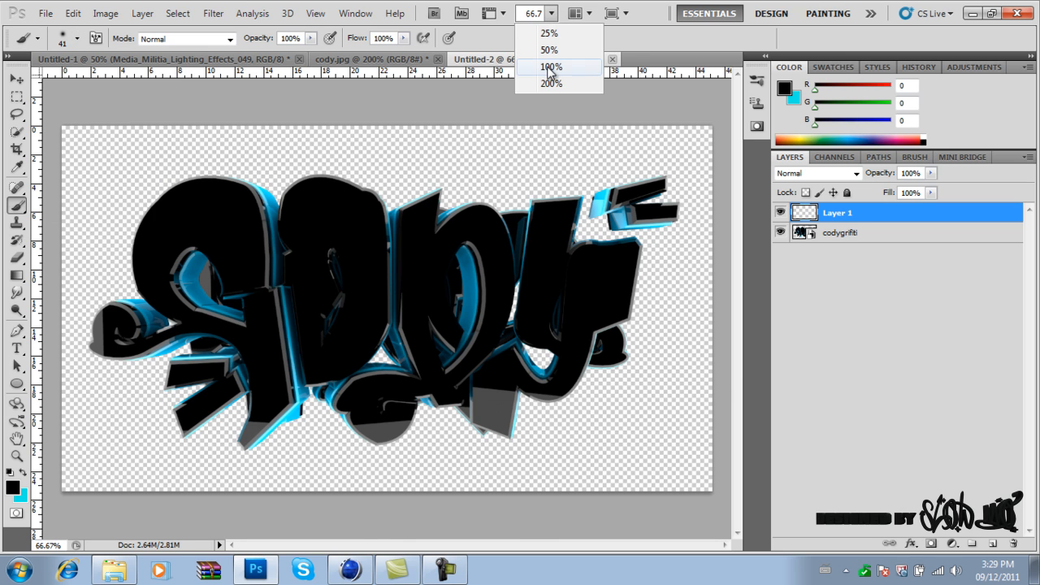
{"action": "left_click", "coordinate": [552, 69]}
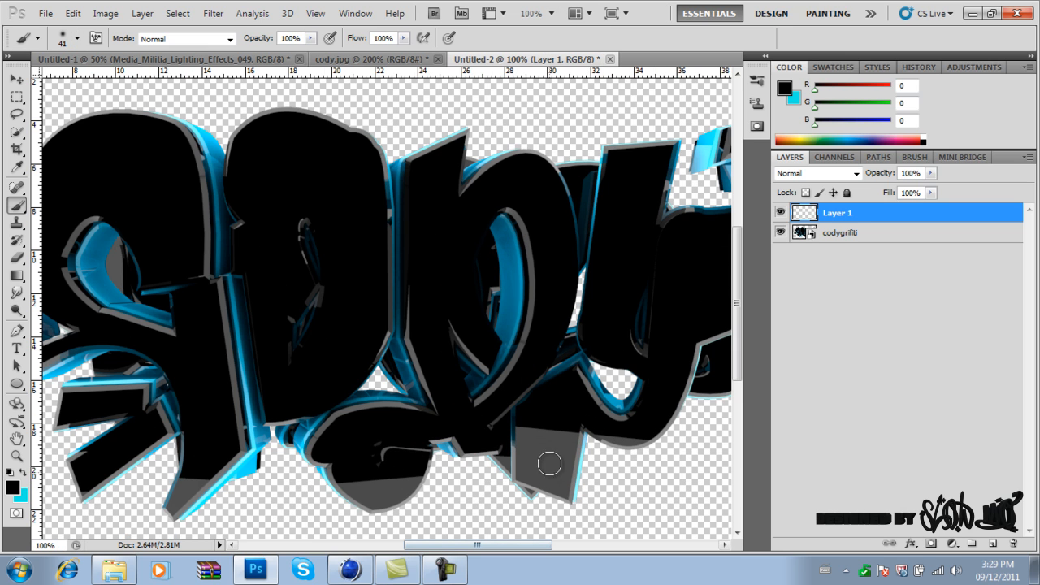
{"action": "mouse_move", "coordinate": [554, 416]}
{"action": "left_mouse_down"}
{"action": "mouse_move", "coordinate": [550, 444]}
{"action": "mouse_move", "coordinate": [532, 422]}
{"action": "mouse_move", "coordinate": [527, 451]}
{"action": "mouse_move", "coordinate": [526, 425]}
{"action": "mouse_move", "coordinate": [538, 459]}
{"action": "mouse_move", "coordinate": [569, 425]}
{"action": "mouse_move", "coordinate": [571, 459]}
{"action": "mouse_move", "coordinate": [566, 435]}
{"action": "mouse_move", "coordinate": [556, 466]}
{"action": "mouse_move", "coordinate": [533, 474]}
{"action": "mouse_move", "coordinate": [525, 449]}
{"action": "mouse_move", "coordinate": [519, 471]}
{"action": "mouse_move", "coordinate": [567, 494]}
{"action": "mouse_move", "coordinate": [571, 451]}
{"action": "mouse_move", "coordinate": [567, 501]}
{"action": "mouse_move", "coordinate": [507, 462]}
{"action": "mouse_move", "coordinate": [529, 496]}
{"action": "mouse_move", "coordinate": [621, 447]}
{"action": "mouse_move", "coordinate": [606, 439]}
{"action": "mouse_move", "coordinate": [631, 440]}
{"action": "mouse_move", "coordinate": [598, 438]}
{"action": "mouse_move", "coordinate": [638, 445]}
{"action": "mouse_move", "coordinate": [602, 436]}
{"action": "mouse_move", "coordinate": [658, 443]}
{"action": "left_mouse_up"}
{"action": "mouse_move", "coordinate": [370, 477]}
{"action": "left_mouse_down"}
{"action": "mouse_move", "coordinate": [341, 479]}
{"action": "mouse_move", "coordinate": [368, 505]}
{"action": "mouse_move", "coordinate": [367, 469]}
{"action": "mouse_move", "coordinate": [391, 501]}
{"action": "mouse_move", "coordinate": [420, 485]}
{"action": "mouse_move", "coordinate": [374, 510]}
{"action": "mouse_move", "coordinate": [415, 481]}
{"action": "left_mouse_up"}
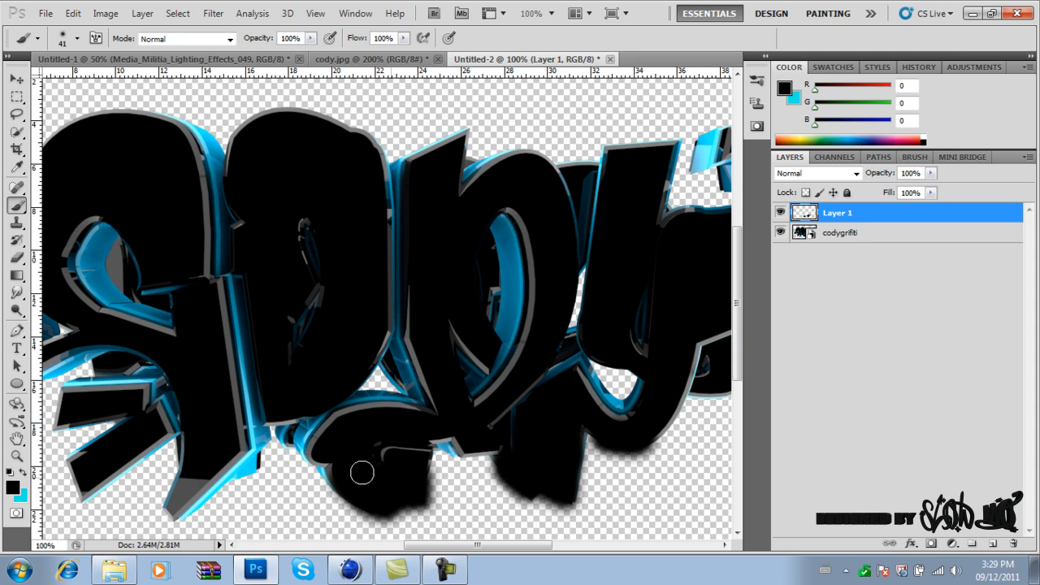
{"action": "mouse_move", "coordinate": [197, 472]}
{"action": "left_mouse_down"}
{"action": "mouse_move", "coordinate": [186, 489]}
{"action": "mouse_move", "coordinate": [200, 460]}
{"action": "mouse_move", "coordinate": [179, 487]}
{"action": "mouse_move", "coordinate": [192, 472]}
{"action": "left_mouse_up"}
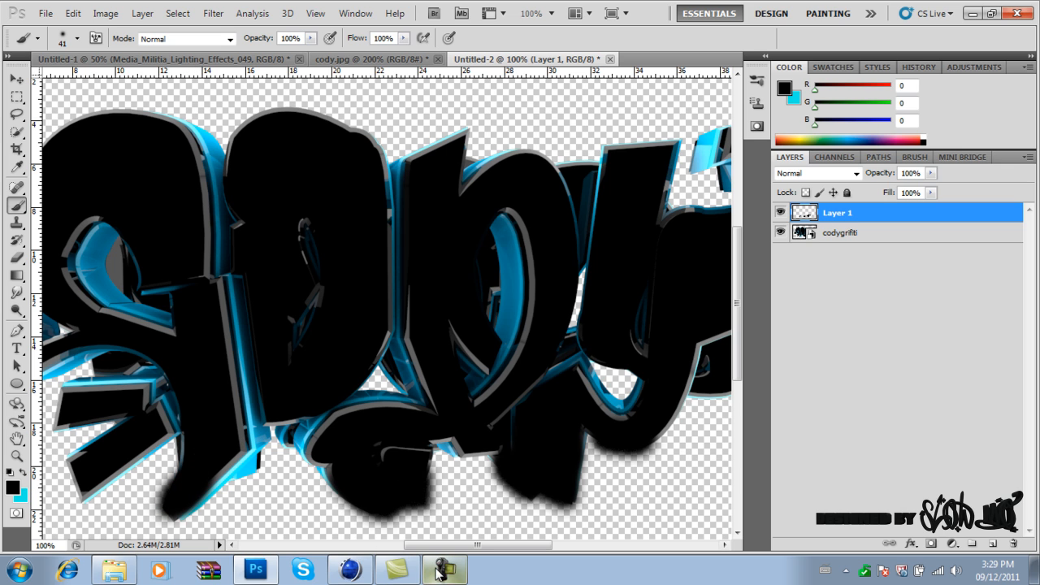
{"action": "left_click_drag", "start_coordinate": [462, 551], "coordinate": [425, 533]}
{"action": "mouse_move", "coordinate": [114, 349]}
{"action": "left_mouse_down"}
{"action": "mouse_move", "coordinate": [113, 323]}
{"action": "mouse_move", "coordinate": [112, 369]}
{"action": "mouse_move", "coordinate": [117, 310]}
{"action": "mouse_move", "coordinate": [122, 402]}
{"action": "left_mouse_up"}
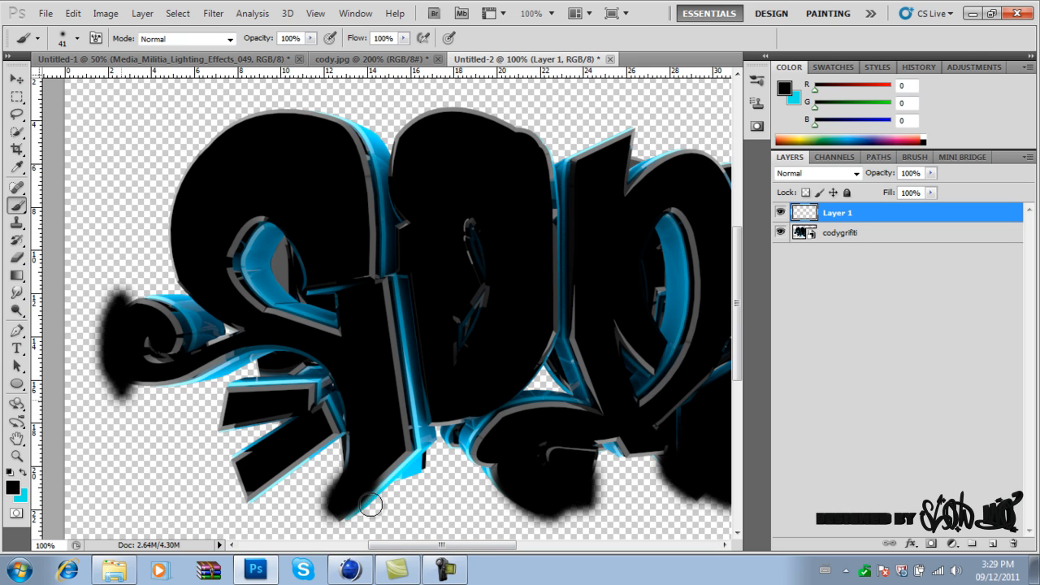
Clip the black paint layer to the codygrifiti layer with a clipping mask.
{"action": "left_click_drag", "start_coordinate": [441, 545], "coordinate": [493, 543]}
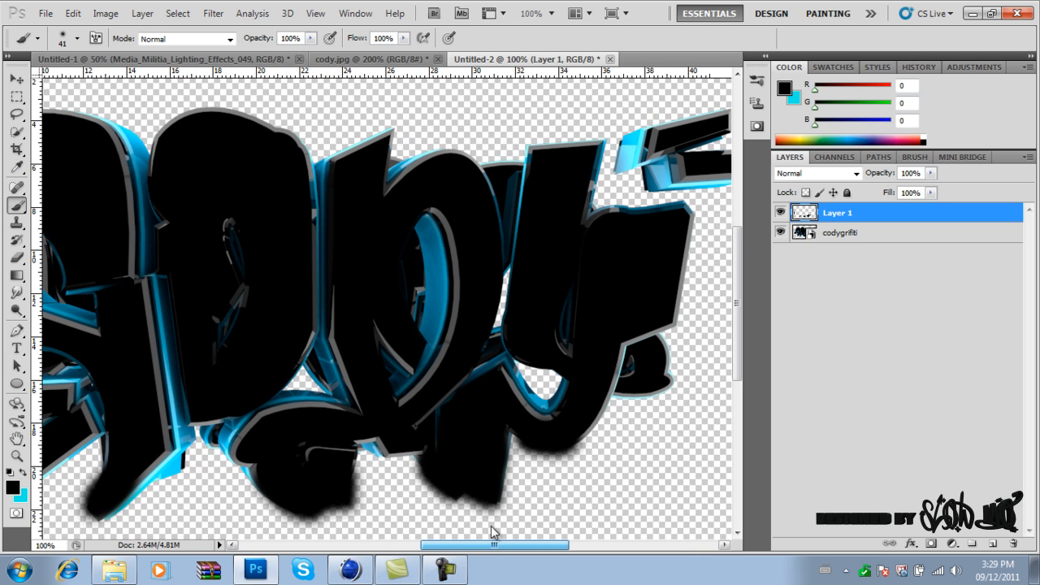
{"action": "right_click", "coordinate": [910, 212]}
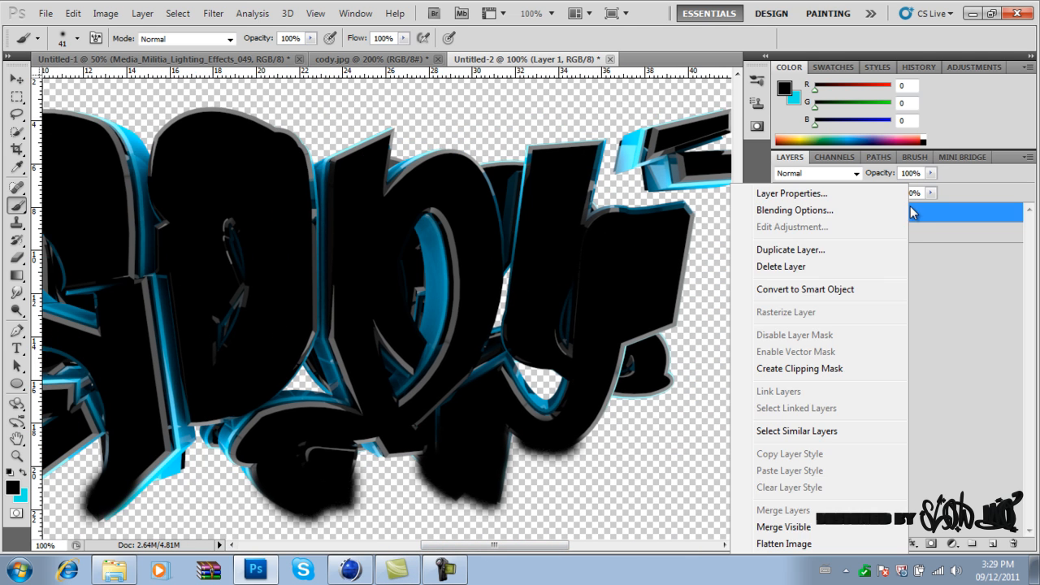
{"action": "left_click", "coordinate": [845, 371]}
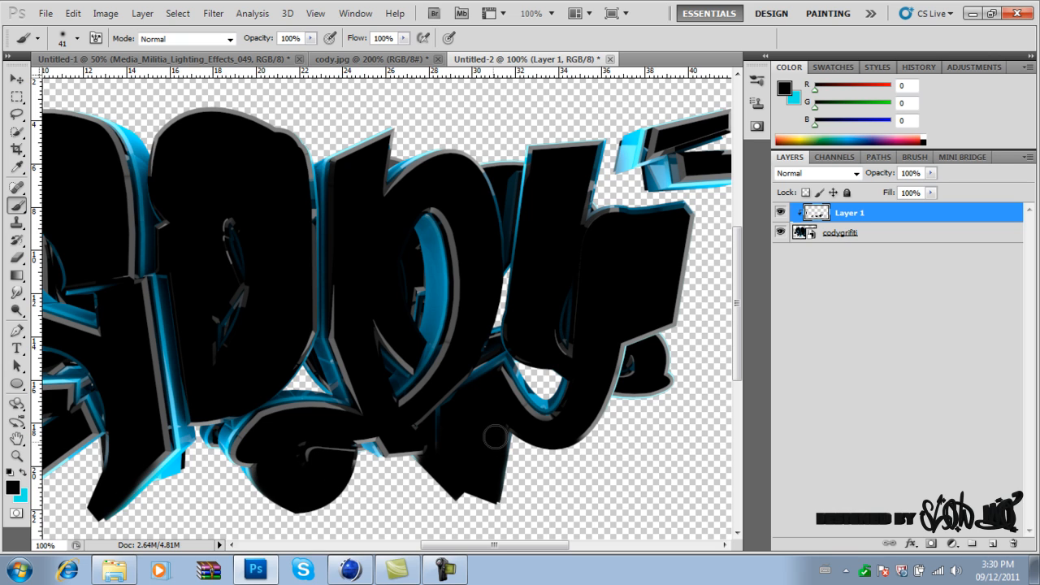
Add a second new layer and set up a cyan brush at 16 px with 69% flow.
{"action": "left_click", "coordinate": [22, 476]}
{"action": "left_click_drag", "start_coordinate": [432, 547], "coordinate": [418, 540]}
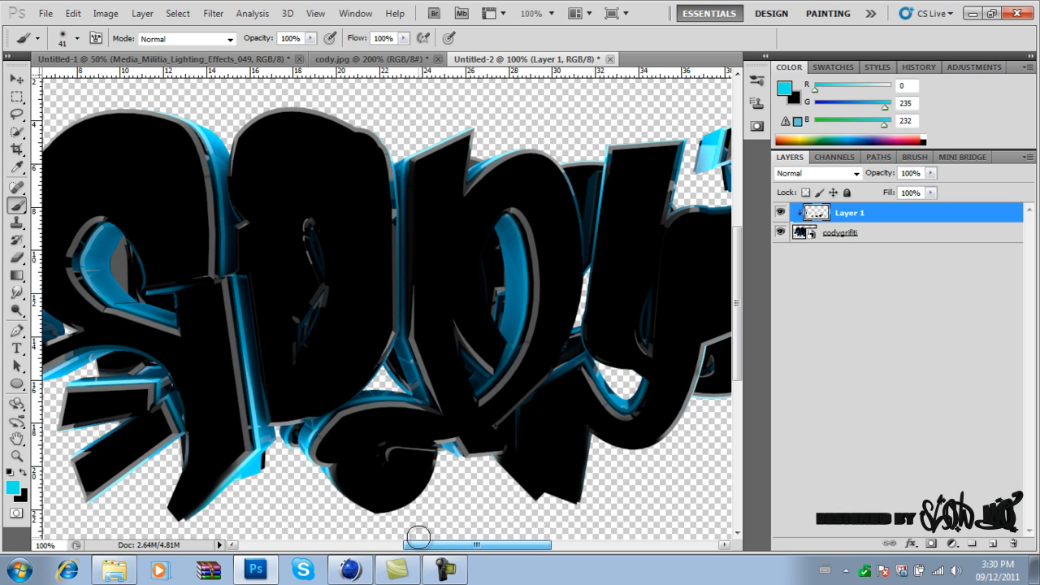
{"action": "left_click", "coordinate": [993, 543]}
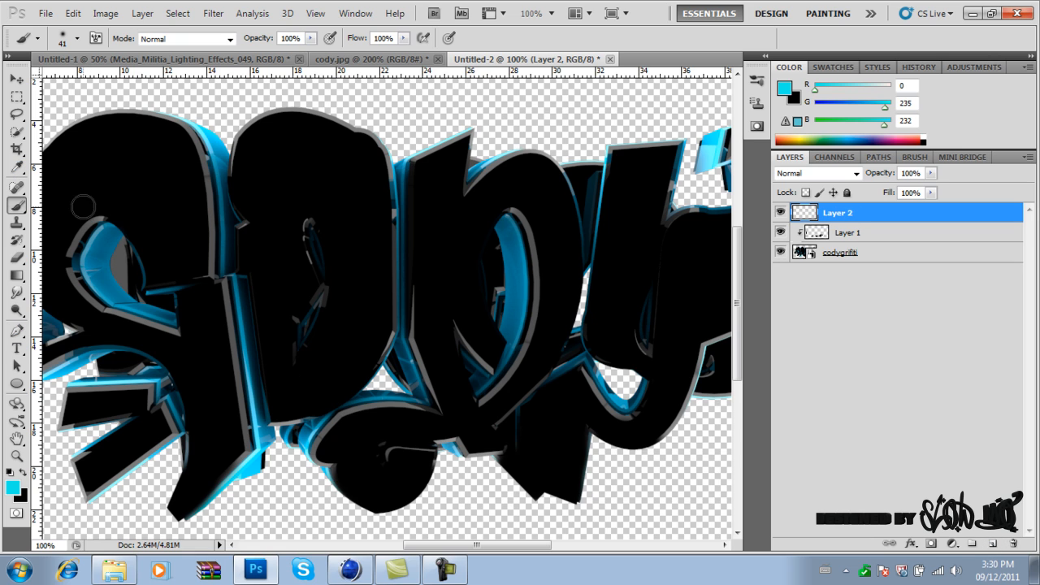
{"action": "left_click", "coordinate": [77, 39]}
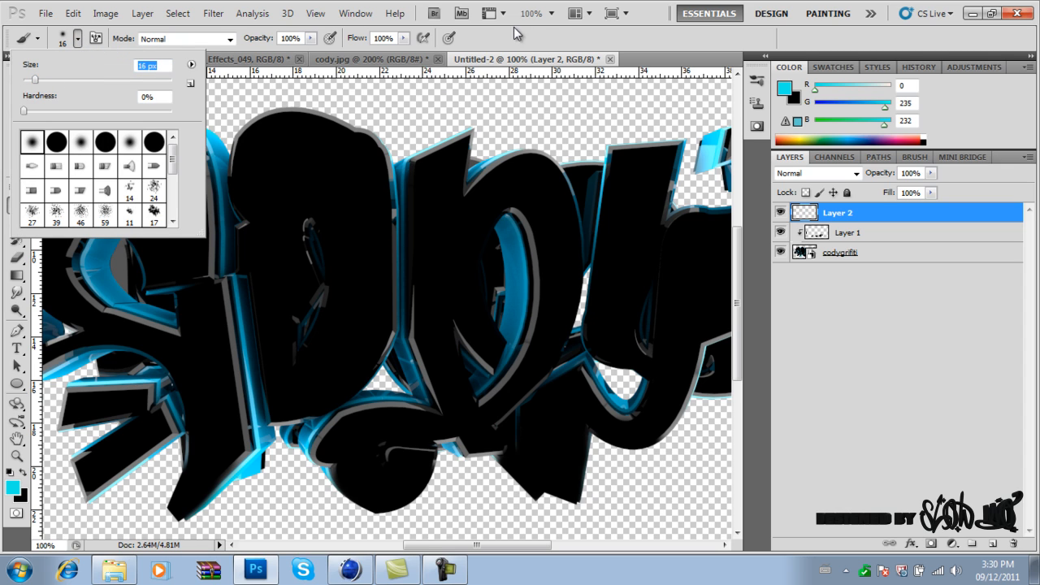
{"action": "left_click", "coordinate": [554, 13]}
{"action": "left_click", "coordinate": [548, 84]}
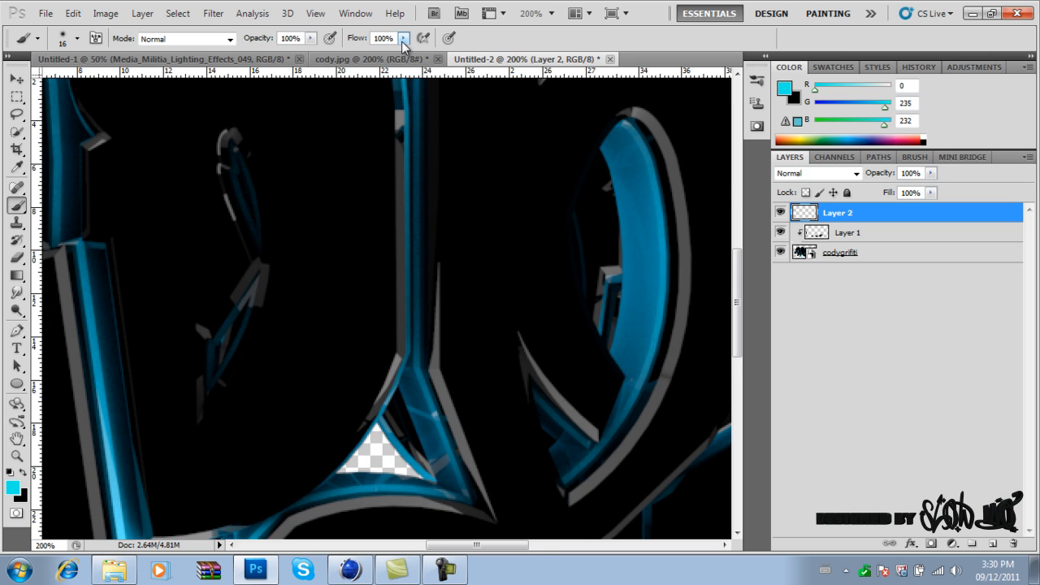
{"action": "left_click", "coordinate": [403, 39]}
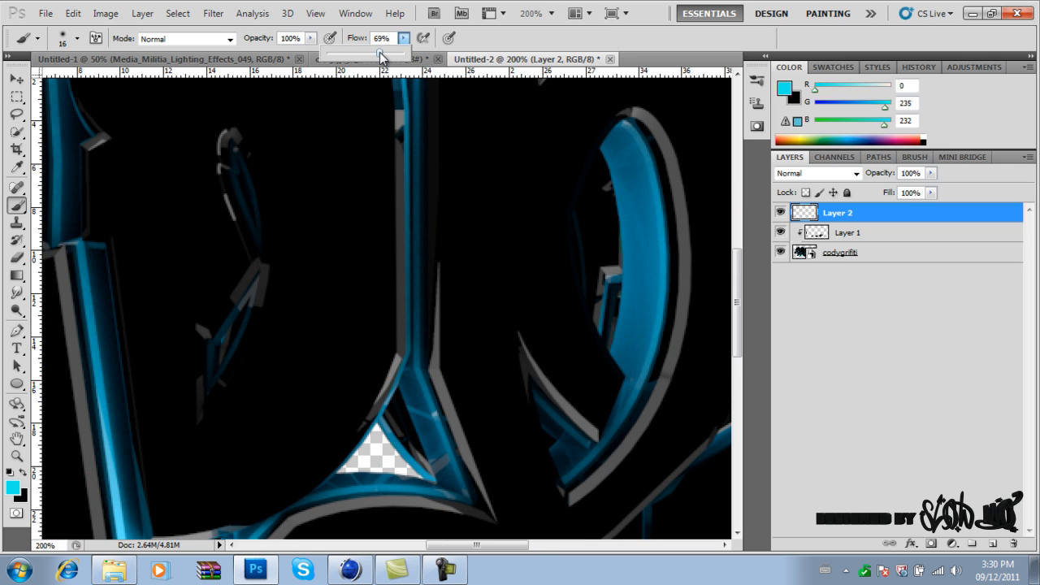
{"action": "left_click_drag", "start_coordinate": [379, 52], "coordinate": [379, 53]}
Paint cyan along the side edge of the first letter's lower tip and the lower-left edge of the round shape beside it.
{"action": "left_click_drag", "start_coordinate": [737, 269], "coordinate": [738, 325]}
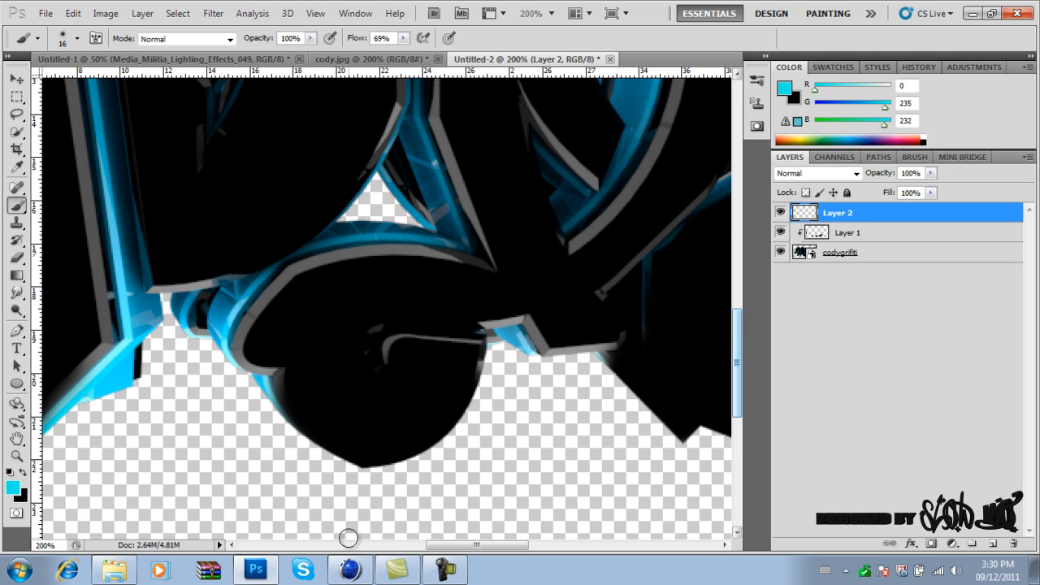
{"action": "left_click_drag", "start_coordinate": [463, 545], "coordinate": [441, 548]}
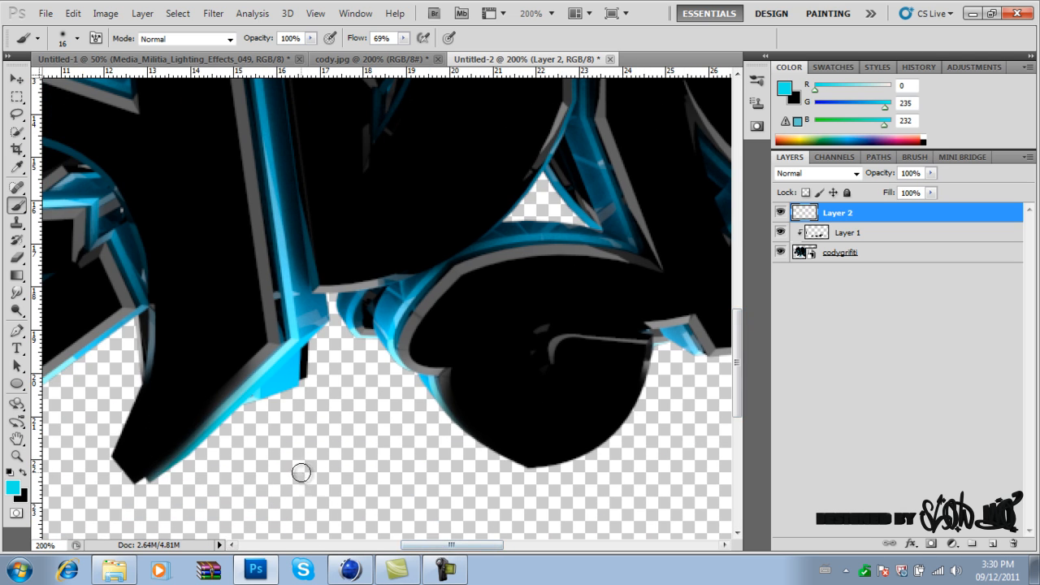
{"action": "left_click_drag", "start_coordinate": [156, 477], "coordinate": [275, 360]}
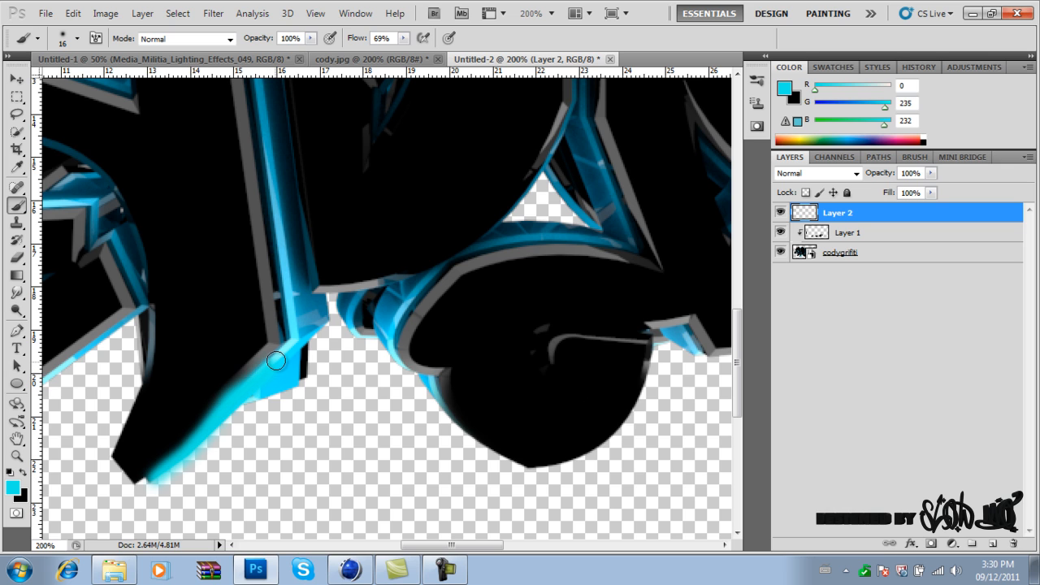
{"action": "left_click_drag", "start_coordinate": [240, 393], "coordinate": [175, 462]}
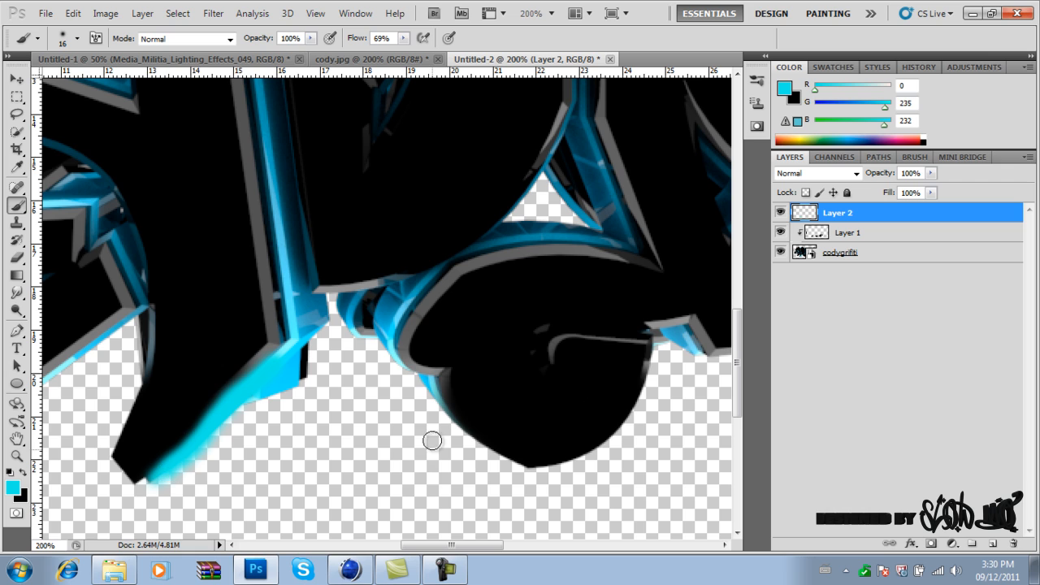
{"action": "mouse_move", "coordinate": [434, 442]}
{"action": "left_mouse_down"}
{"action": "mouse_move", "coordinate": [434, 396]}
{"action": "mouse_move", "coordinate": [449, 427]}
{"action": "mouse_move", "coordinate": [502, 470]}
{"action": "mouse_move", "coordinate": [460, 433]}
{"action": "left_mouse_up"}
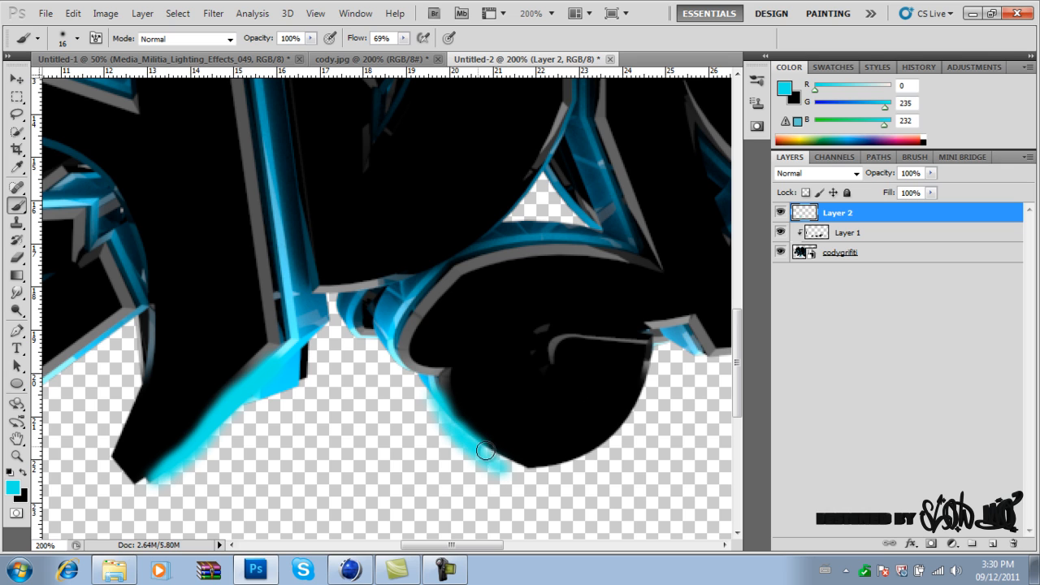
Paint cyan on the pointed tip's lower-left edge, the small blue face beside it, and the underside of the last letter's small curl.
{"action": "left_click_drag", "start_coordinate": [471, 545], "coordinate": [533, 561]}
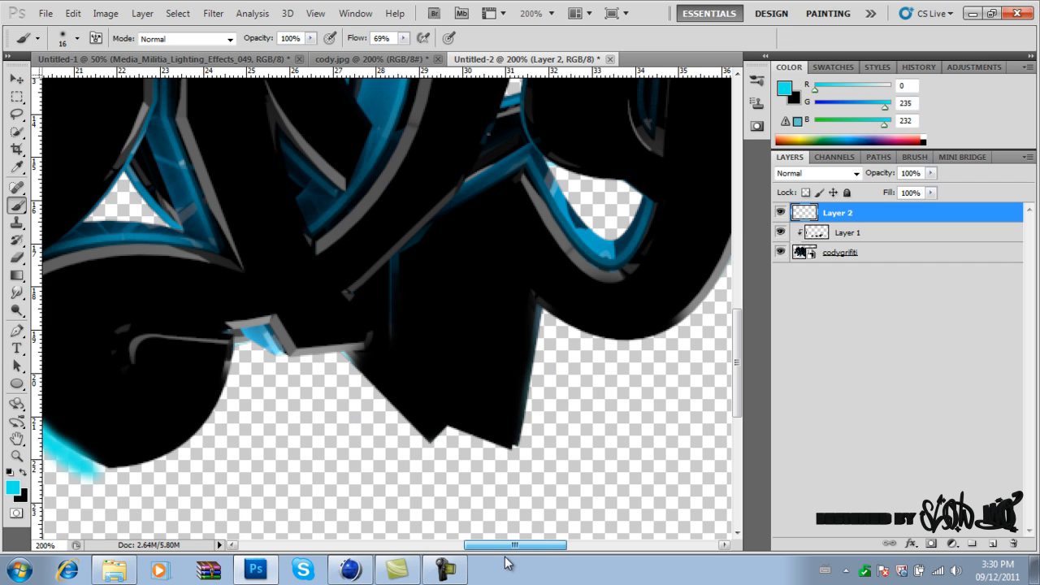
{"action": "left_click_drag", "start_coordinate": [344, 367], "coordinate": [438, 469]}
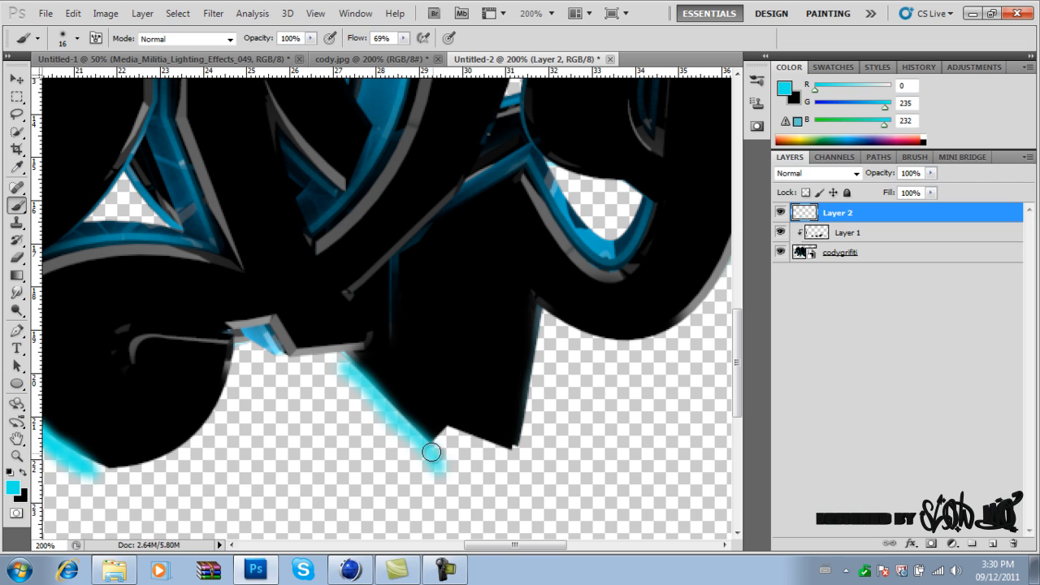
{"action": "left_click_drag", "start_coordinate": [263, 334], "coordinate": [268, 352]}
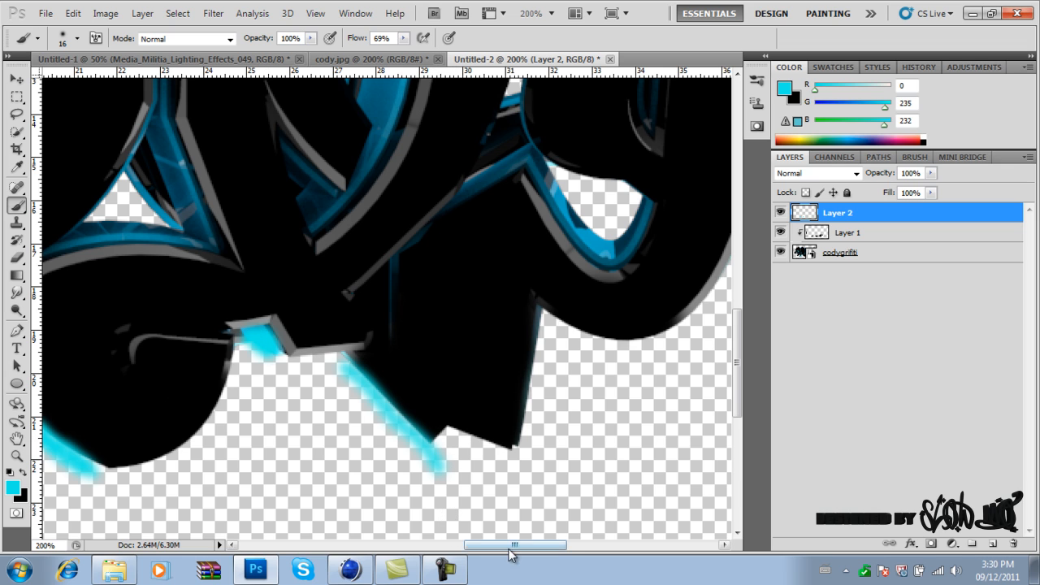
{"action": "left_click_drag", "start_coordinate": [511, 545], "coordinate": [566, 546]}
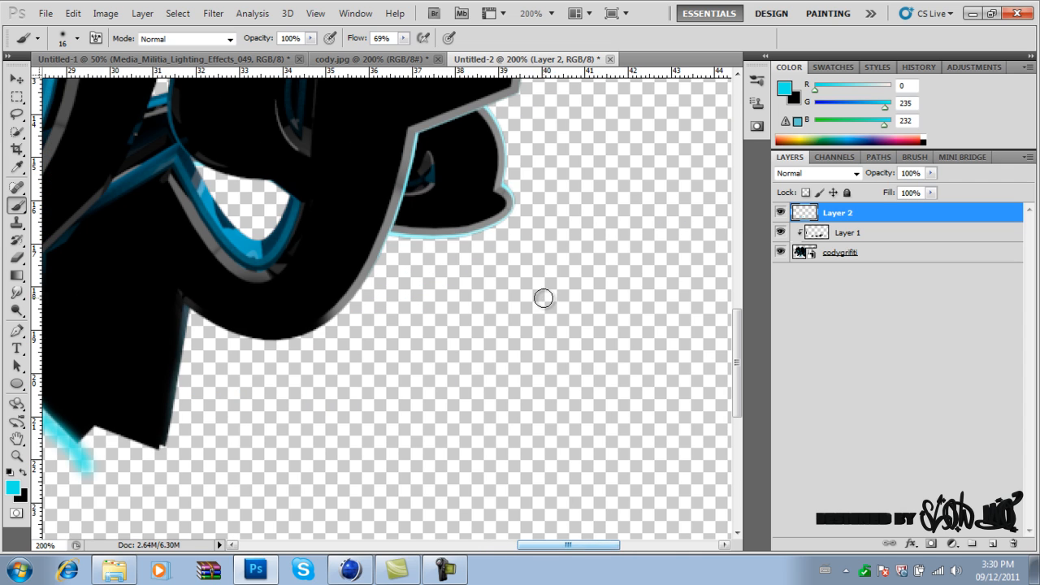
{"action": "mouse_move", "coordinate": [511, 183]}
{"action": "left_mouse_down"}
{"action": "mouse_move", "coordinate": [501, 221]}
{"action": "mouse_move", "coordinate": [426, 240]}
{"action": "mouse_move", "coordinate": [375, 238]}
{"action": "left_mouse_up"}
Erase the cyan overspill where the small curl meets the last letter with a 38 px eraser, then return to the Brush tool.
{"action": "left_click", "coordinate": [73, 13]}
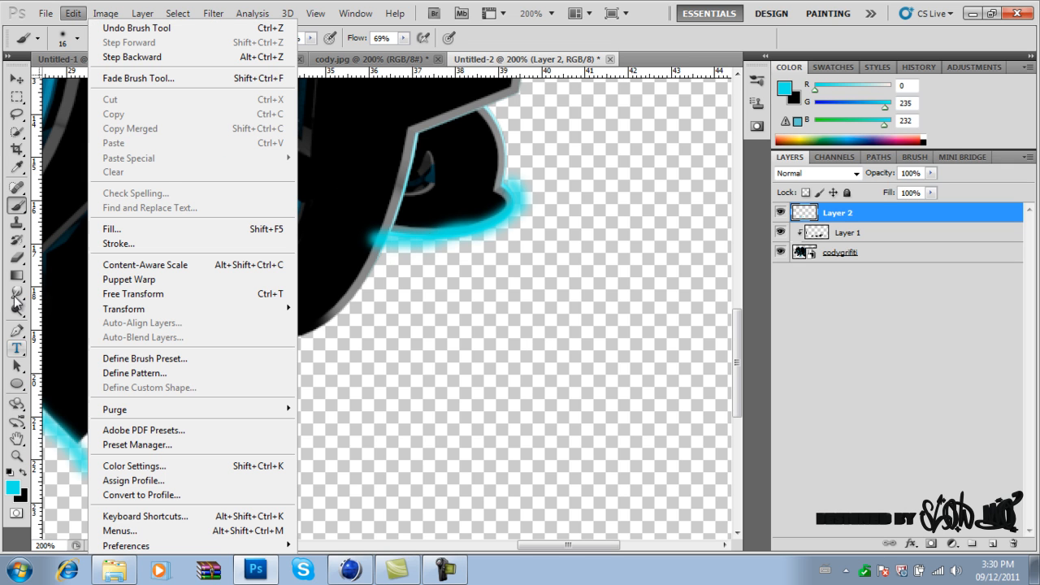
{"action": "left_click", "coordinate": [16, 257]}
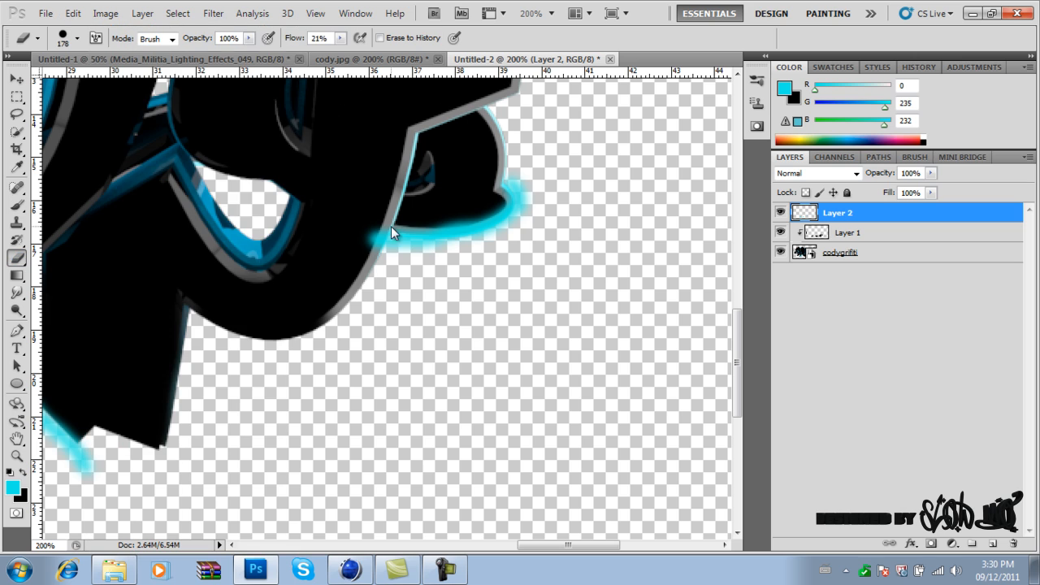
{"action": "left_click", "coordinate": [76, 39]}
{"action": "left_click_drag", "start_coordinate": [58, 79], "coordinate": [51, 78]}
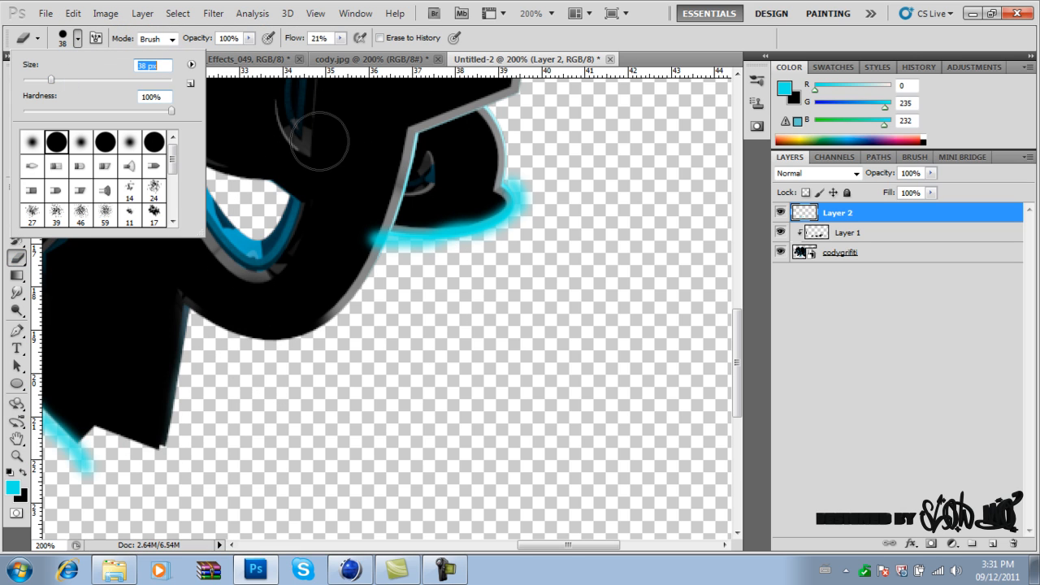
{"action": "left_click", "coordinate": [354, 226]}
{"action": "left_click_drag", "start_coordinate": [356, 217], "coordinate": [359, 243]}
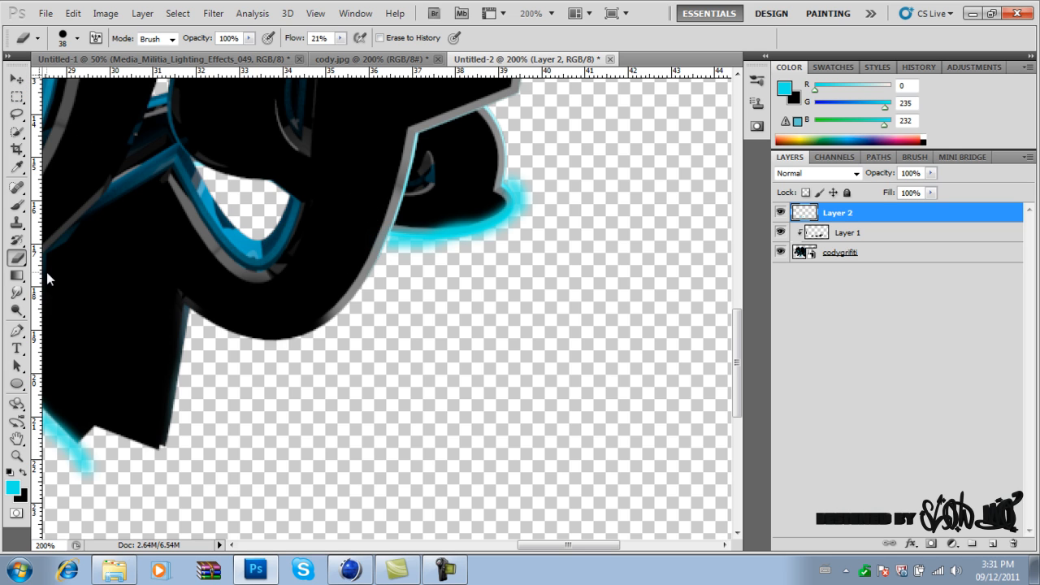
{"action": "left_click", "coordinate": [18, 207]}
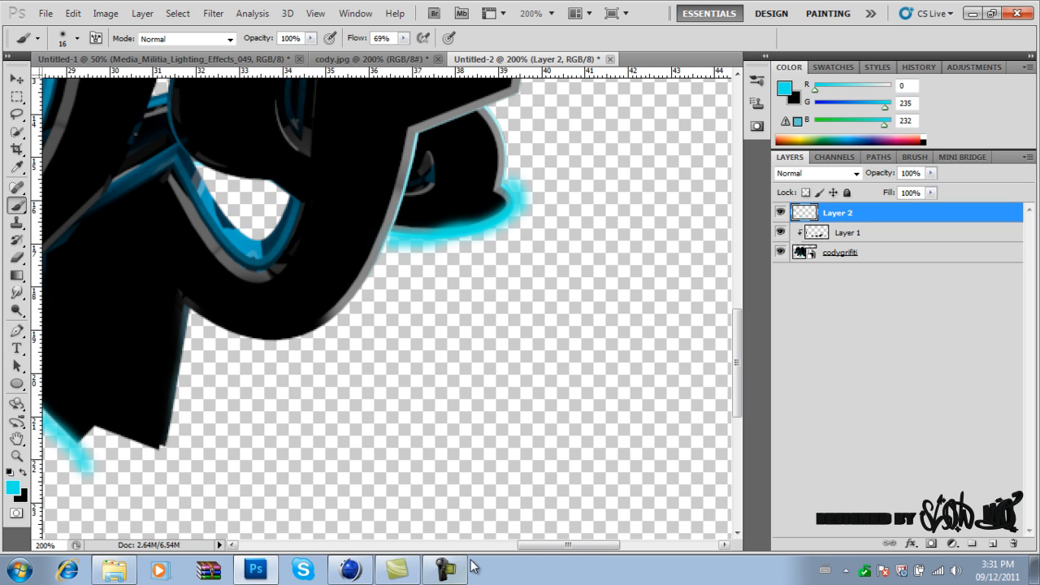
Paint cyan along the underside of the lowest spike left of the first letter and beneath the letter's curled tail.
{"action": "left_click_drag", "start_coordinate": [568, 544], "coordinate": [393, 514]}
{"action": "mouse_move", "coordinate": [424, 414]}
{"action": "left_mouse_down"}
{"action": "mouse_move", "coordinate": [390, 431]}
{"action": "mouse_move", "coordinate": [401, 434]}
{"action": "mouse_move", "coordinate": [552, 318]}
{"action": "left_mouse_up"}
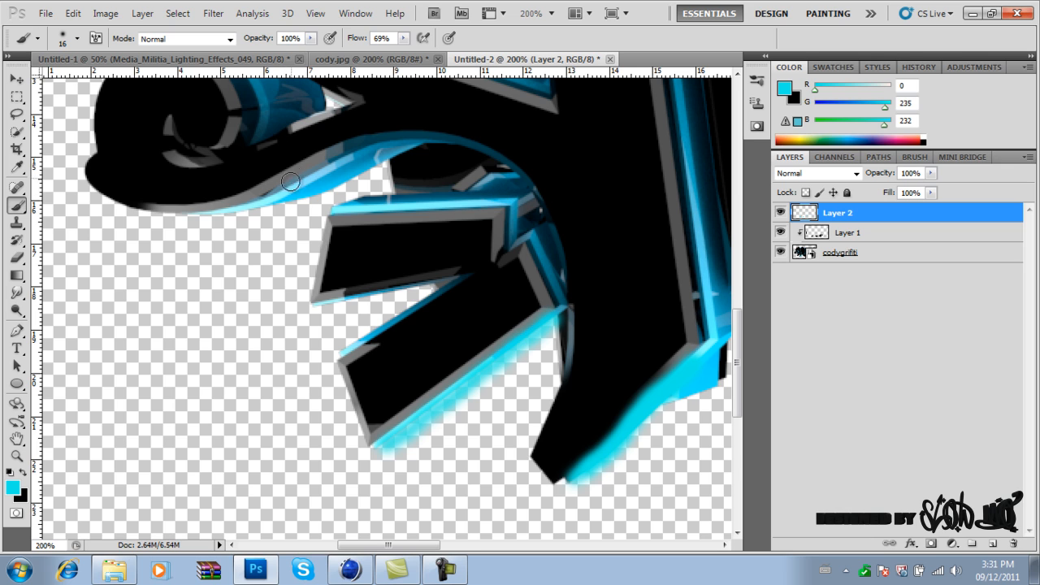
{"action": "mouse_move", "coordinate": [290, 182]}
{"action": "left_mouse_down"}
{"action": "mouse_move", "coordinate": [378, 151]}
{"action": "mouse_move", "coordinate": [272, 205]}
{"action": "mouse_move", "coordinate": [204, 222]}
{"action": "mouse_move", "coordinate": [401, 151]}
{"action": "left_mouse_up"}
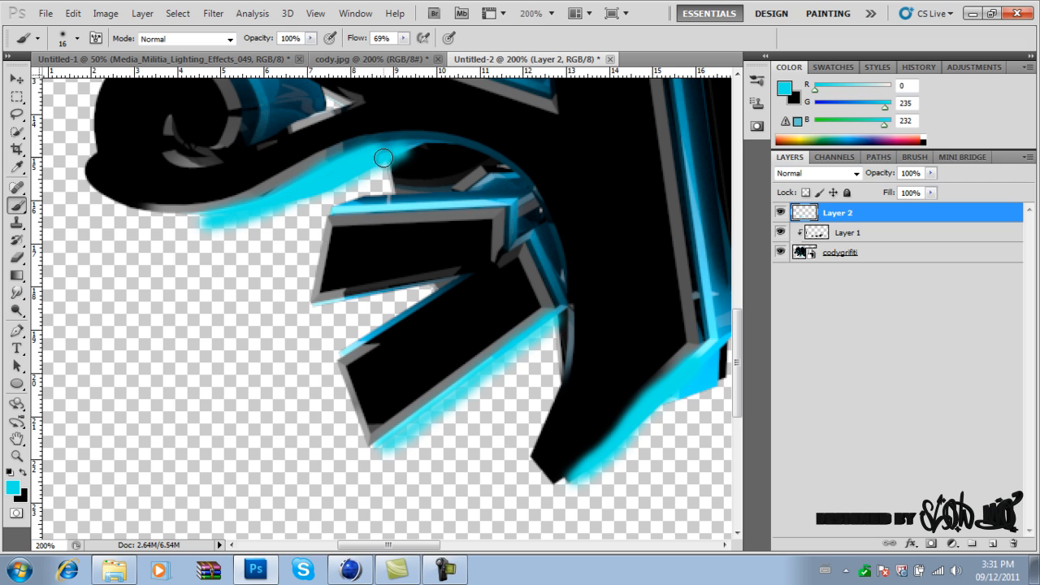
{"action": "left_click_drag", "start_coordinate": [237, 214], "coordinate": [172, 225]}
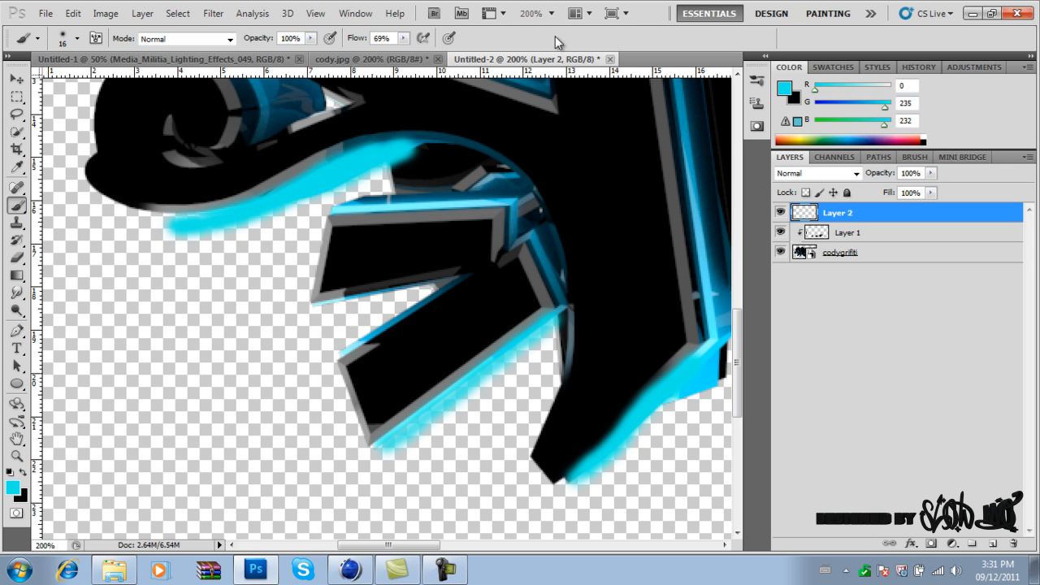
Clip Layer 2 to the graffiti render with a clipping mask and set its blend mode to Overlay.
{"action": "left_click", "coordinate": [552, 13]}
{"action": "left_click", "coordinate": [553, 65]}
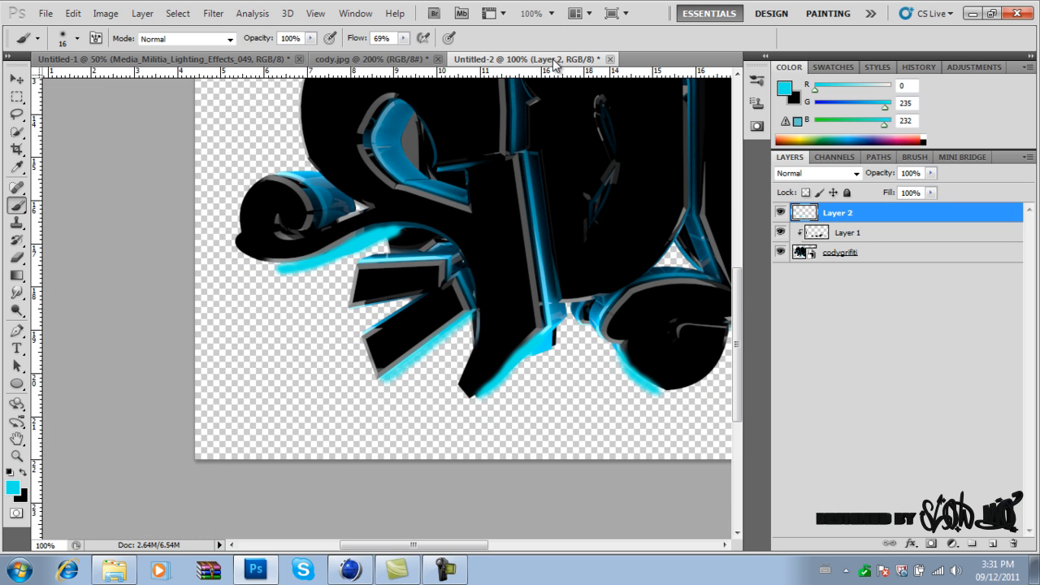
{"action": "left_click_drag", "start_coordinate": [470, 546], "coordinate": [516, 547]}
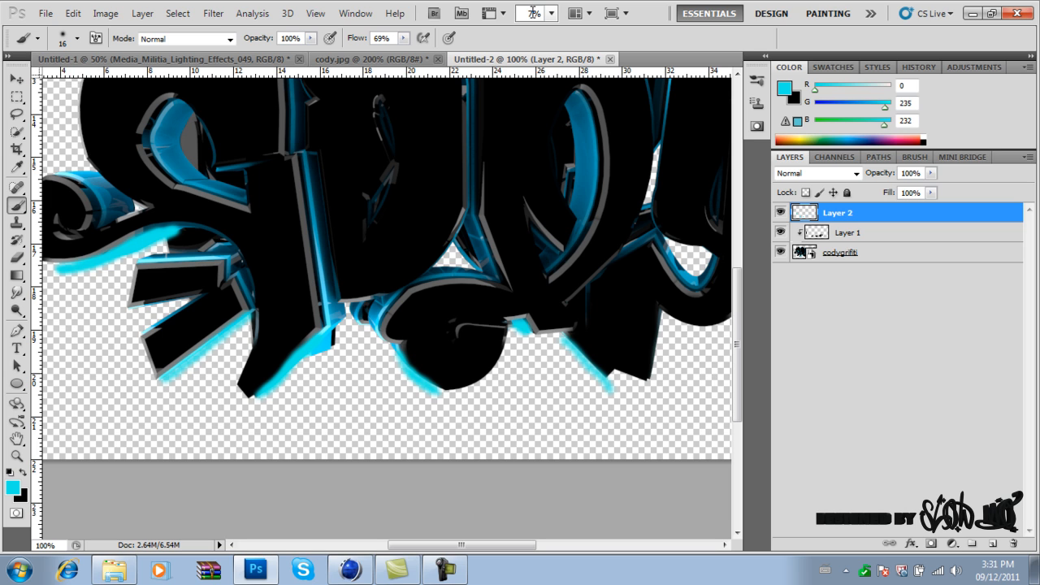
{"action": "key", "text": "Return"}
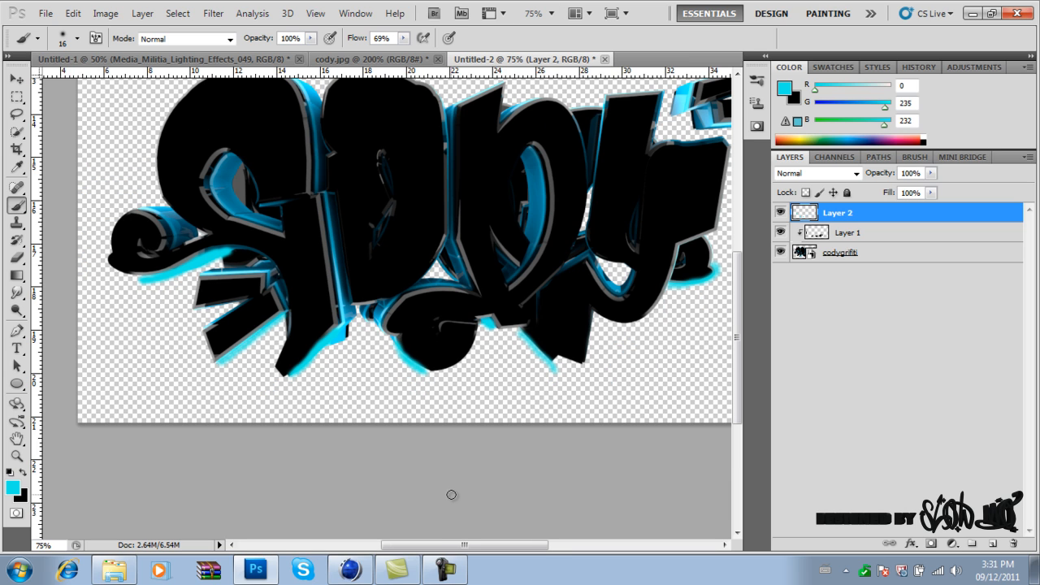
{"action": "left_click_drag", "start_coordinate": [497, 545], "coordinate": [514, 545]}
{"action": "left_click_drag", "start_coordinate": [741, 357], "coordinate": [741, 343]}
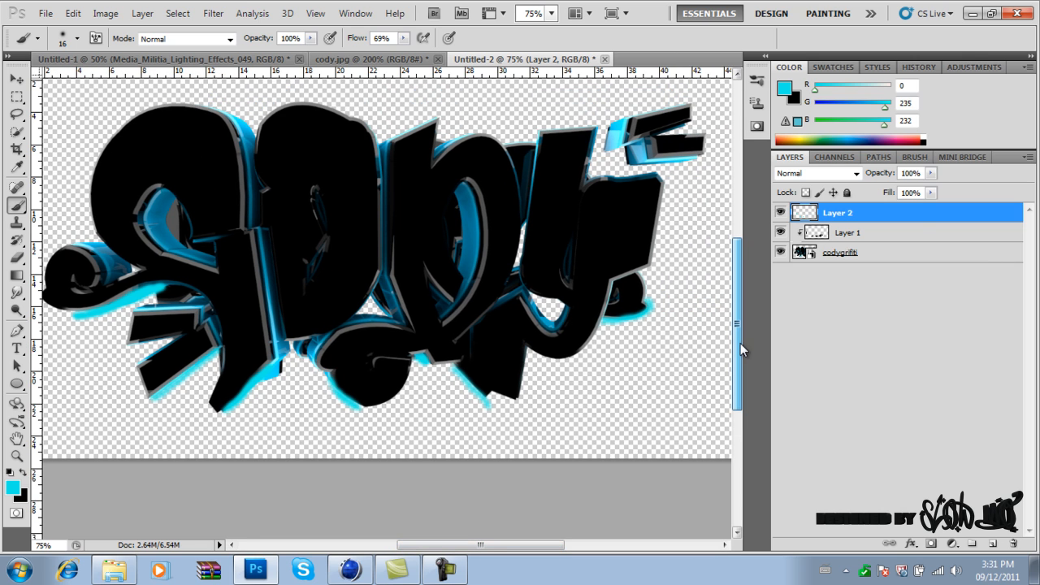
{"action": "right_click", "coordinate": [927, 212]}
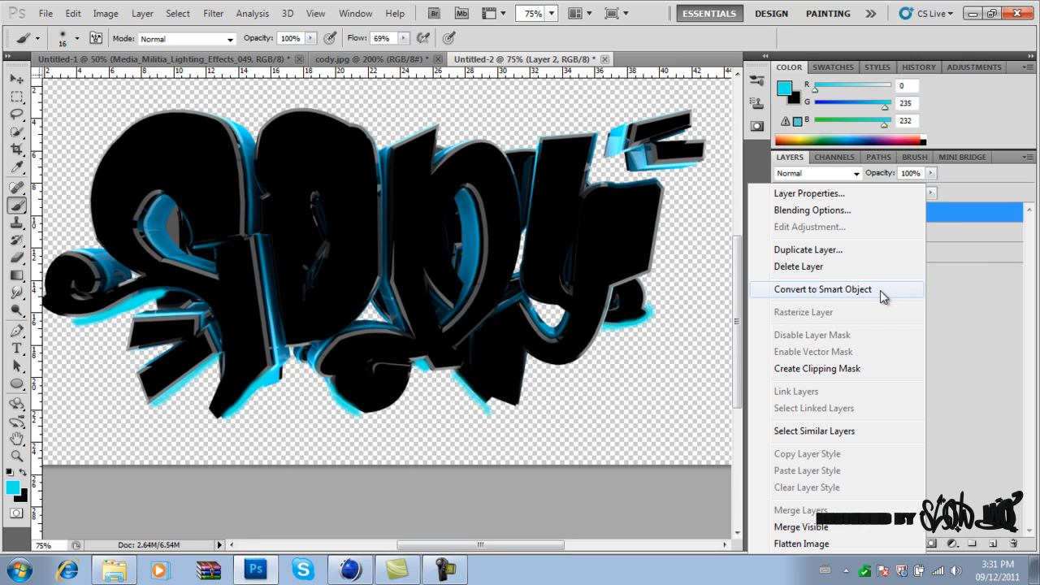
{"action": "left_click", "coordinate": [837, 369]}
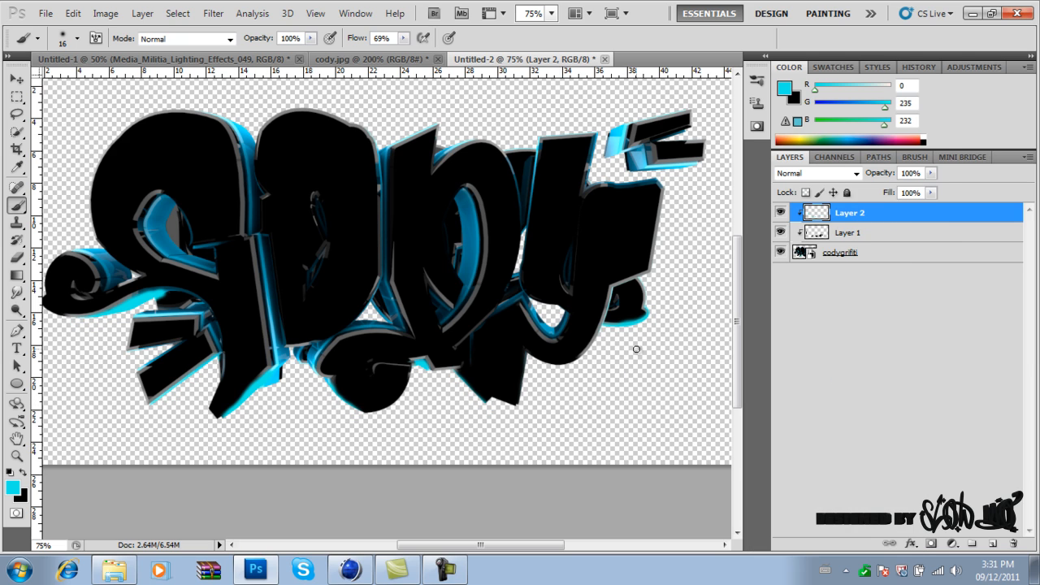
{"action": "left_click", "coordinate": [859, 171]}
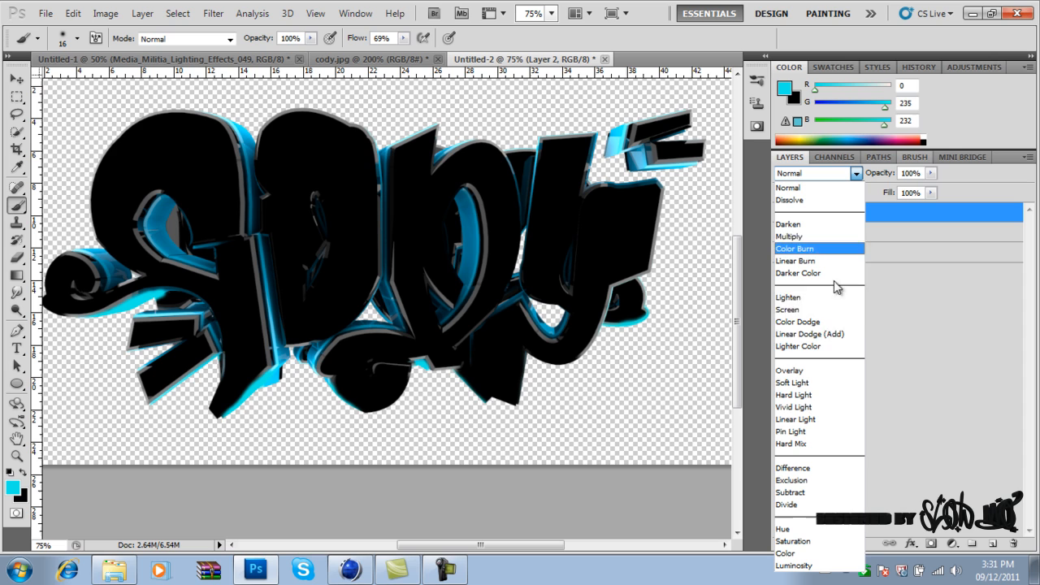
{"action": "left_click", "coordinate": [820, 367]}
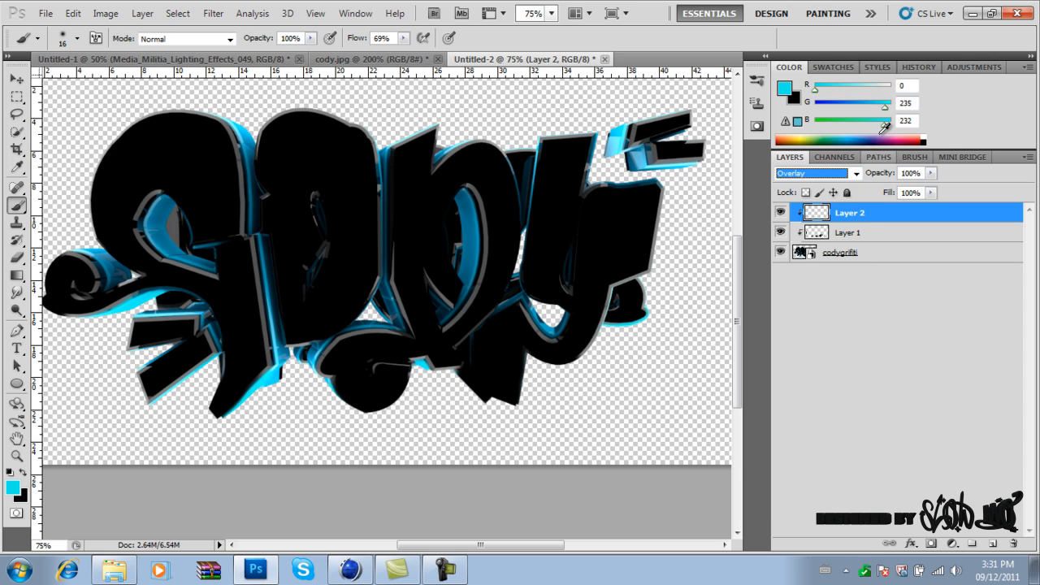
Duplicate Layer 2 under the default name Layer 2 copy.
{"action": "right_click", "coordinate": [886, 214]}
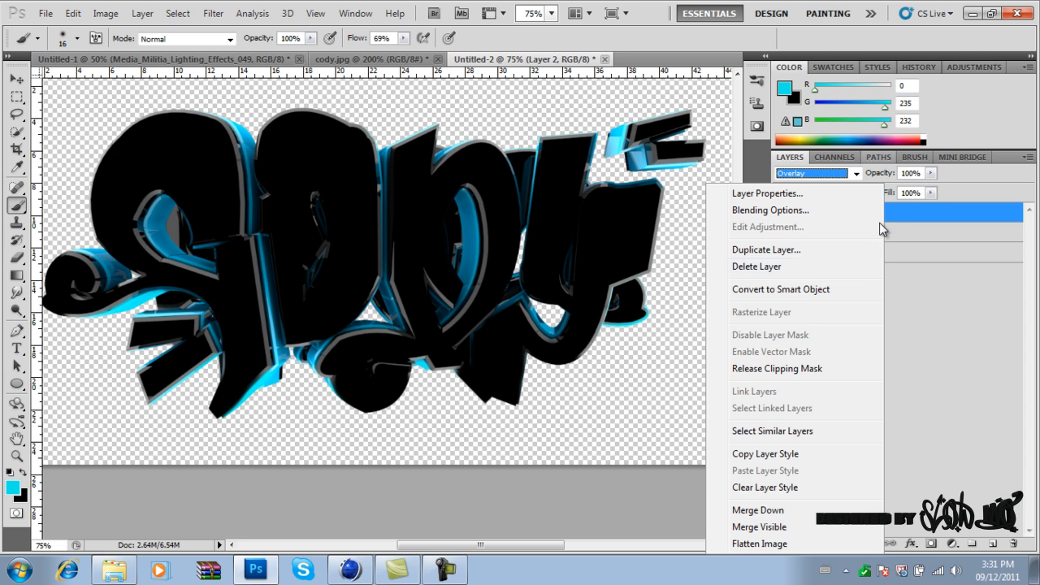
{"action": "left_click", "coordinate": [820, 252]}
{"action": "left_click", "coordinate": [651, 172]}
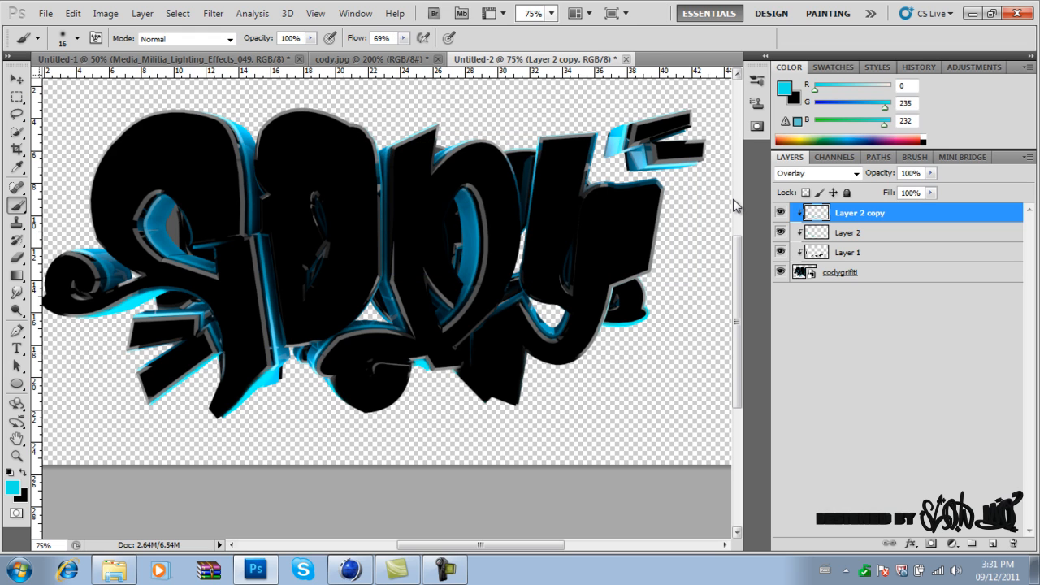
{"action": "key", "text": "ctrl+j"}
{"action": "key", "text": "ctrl+alt+g"}
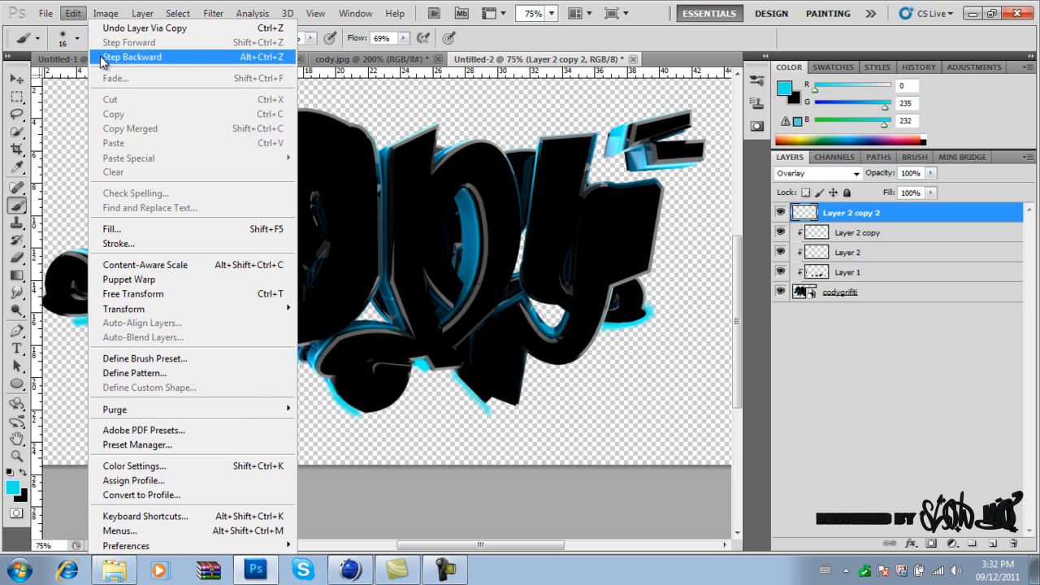
{"action": "left_click", "coordinate": [129, 56]}
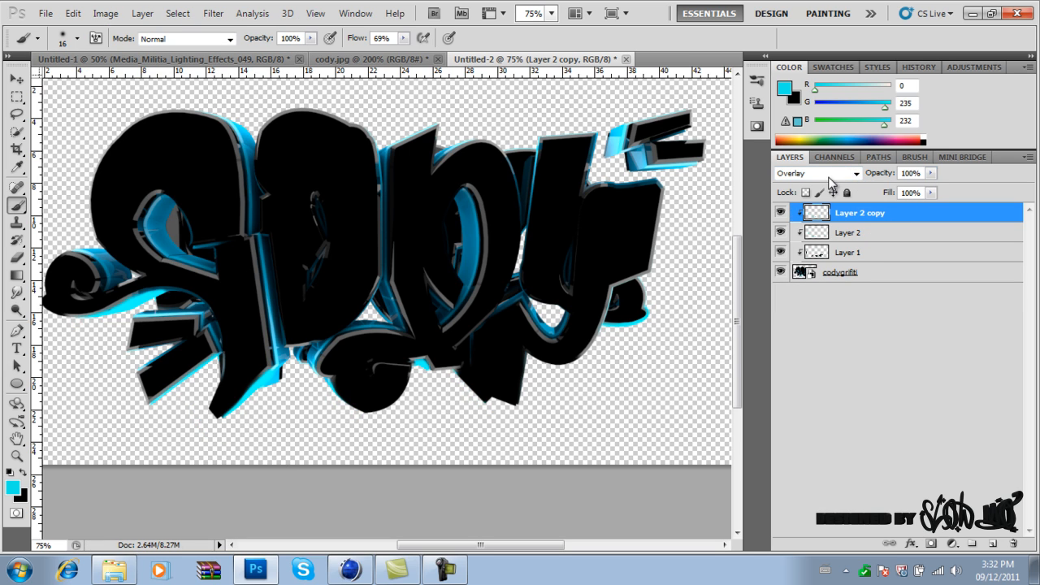
Set Layer 2 copy's blend mode to Soft Light and lower Layer 2's opacity to 88%, then deselect the layers.
{"action": "left_click", "coordinate": [855, 174]}
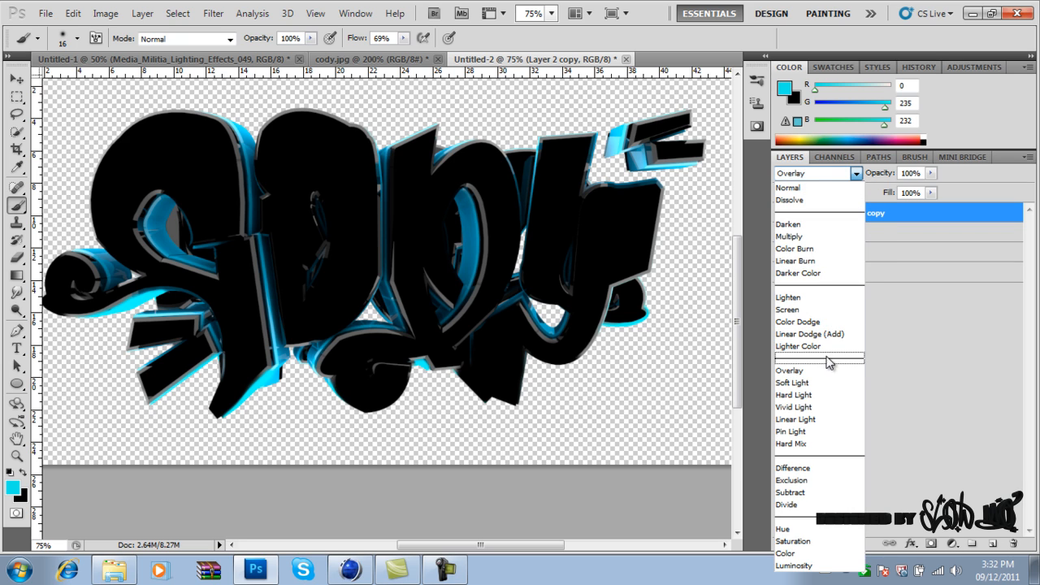
{"action": "left_click", "coordinate": [823, 383]}
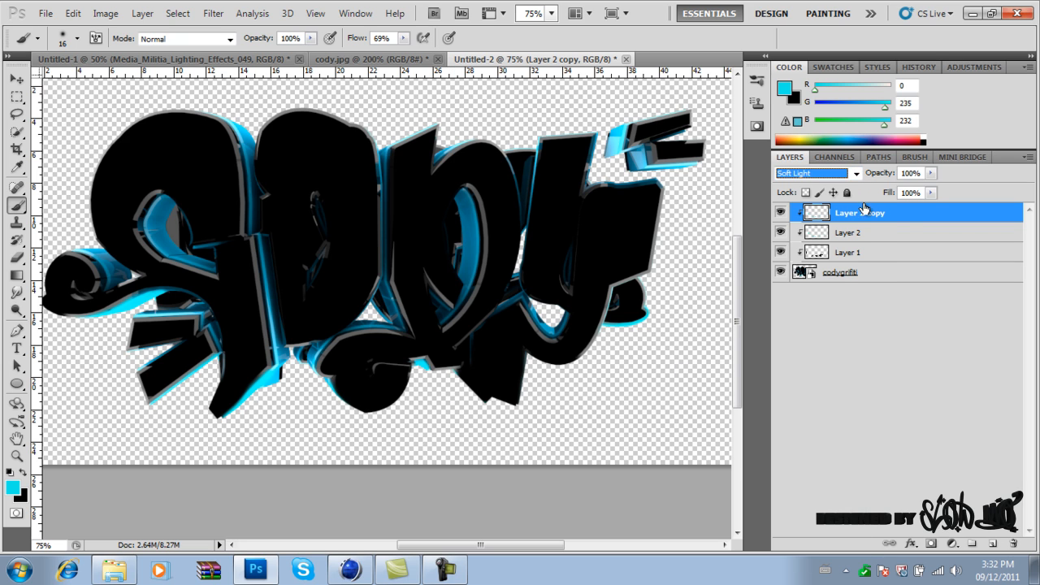
{"action": "left_click", "coordinate": [902, 233]}
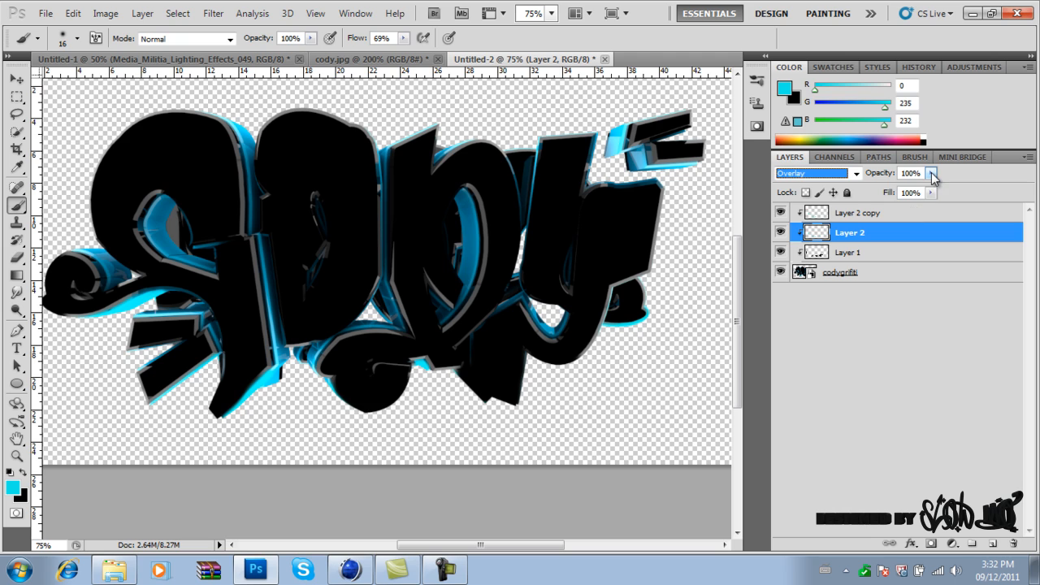
{"action": "left_click", "coordinate": [931, 174]}
{"action": "left_click_drag", "start_coordinate": [931, 189], "coordinate": [923, 187]}
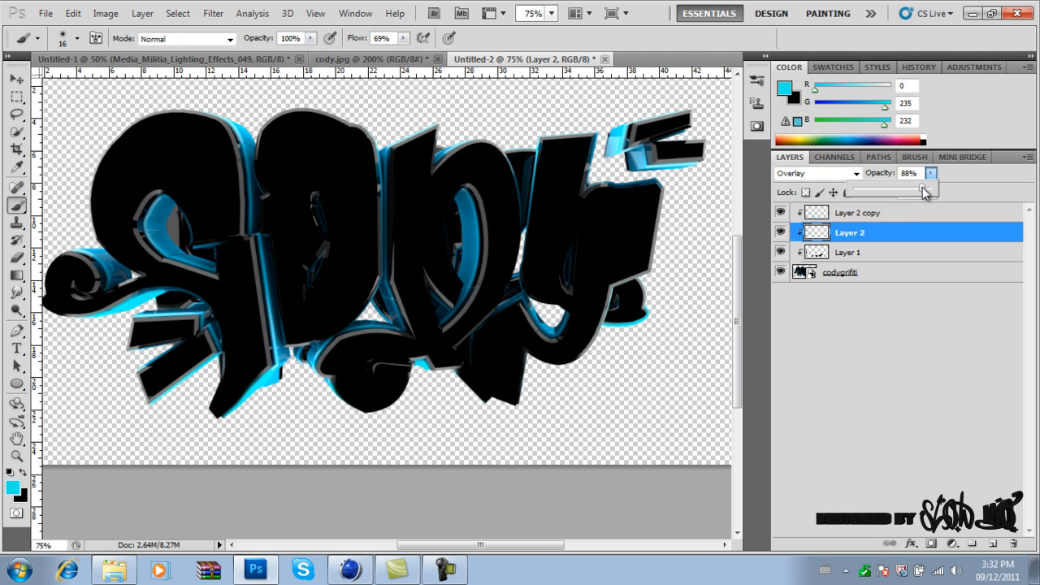
{"action": "left_click", "coordinate": [822, 320]}
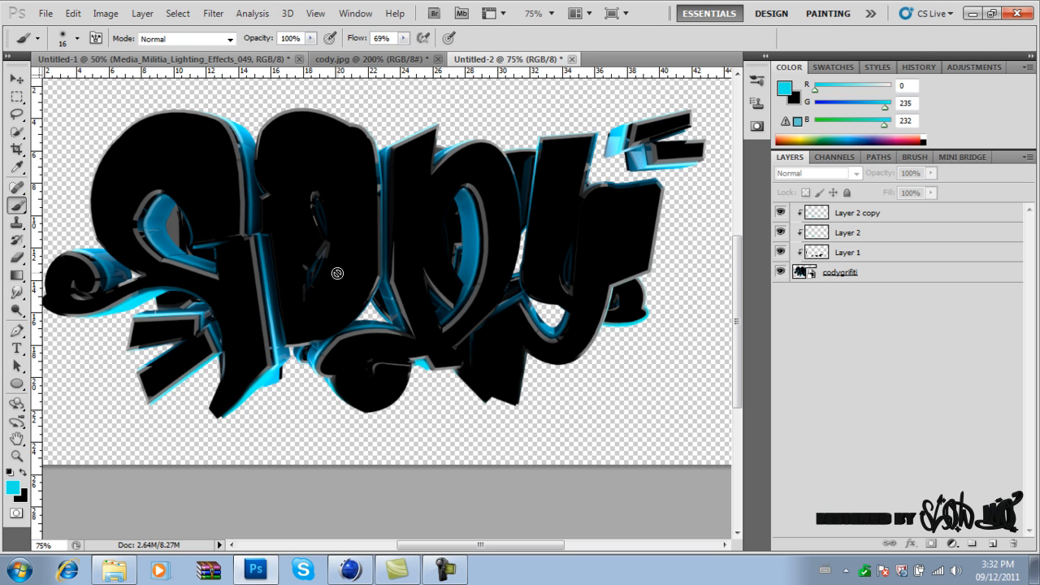
Add a new layer on top and draw a wide elliptical selection across the upper half of the lettering.
{"action": "left_click", "coordinate": [991, 543]}
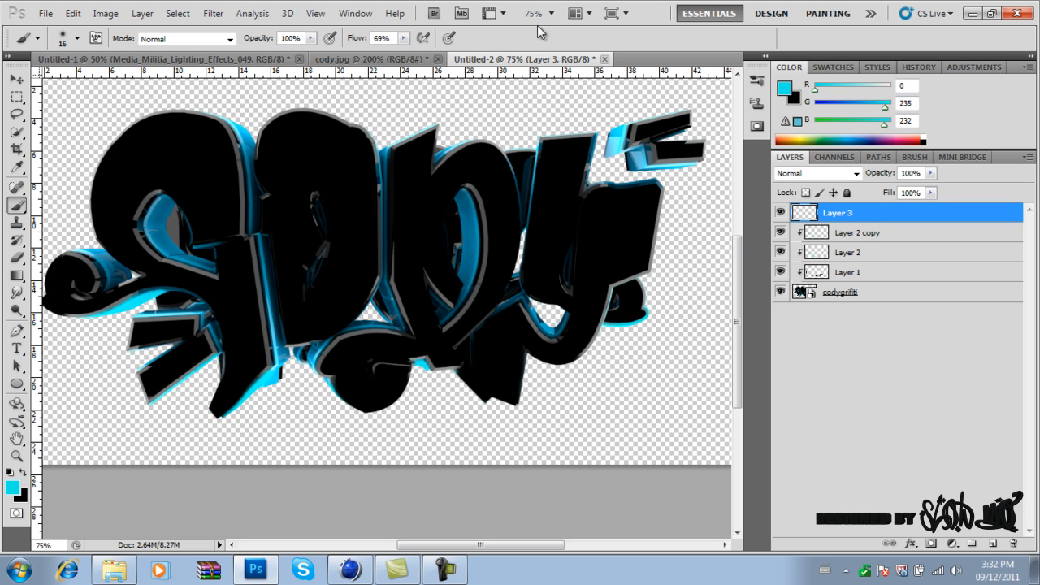
{"action": "left_click", "coordinate": [551, 13]}
{"action": "left_click", "coordinate": [540, 47]}
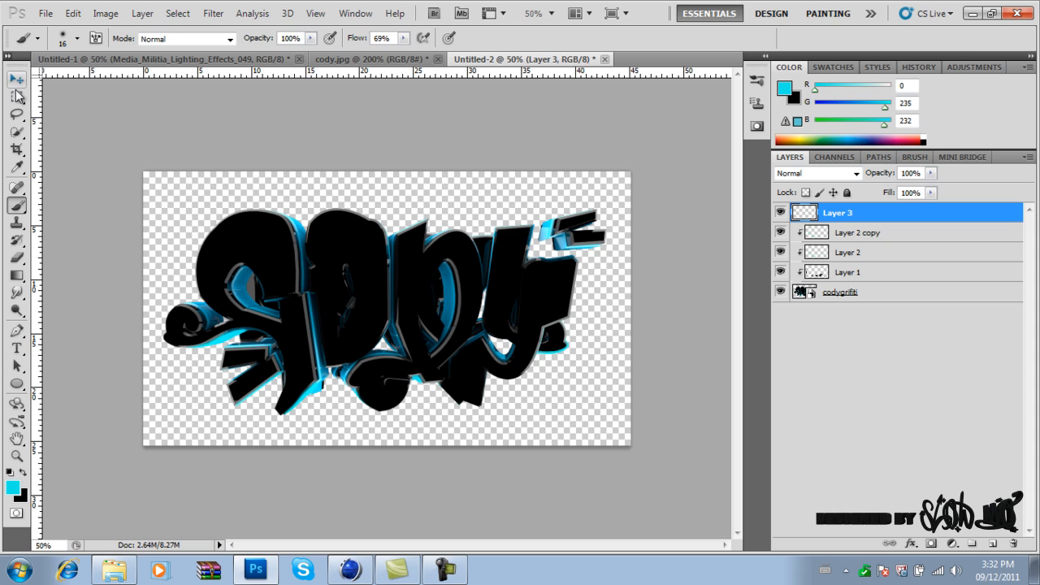
{"action": "left_click_drag", "start_coordinate": [18, 97], "coordinate": [72, 118]}
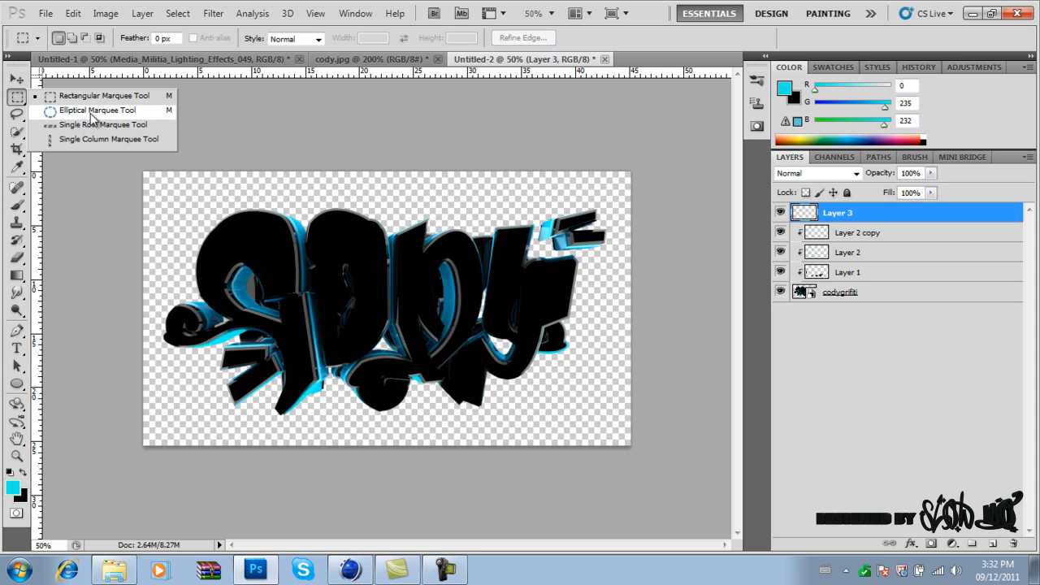
{"action": "left_click", "coordinate": [105, 116]}
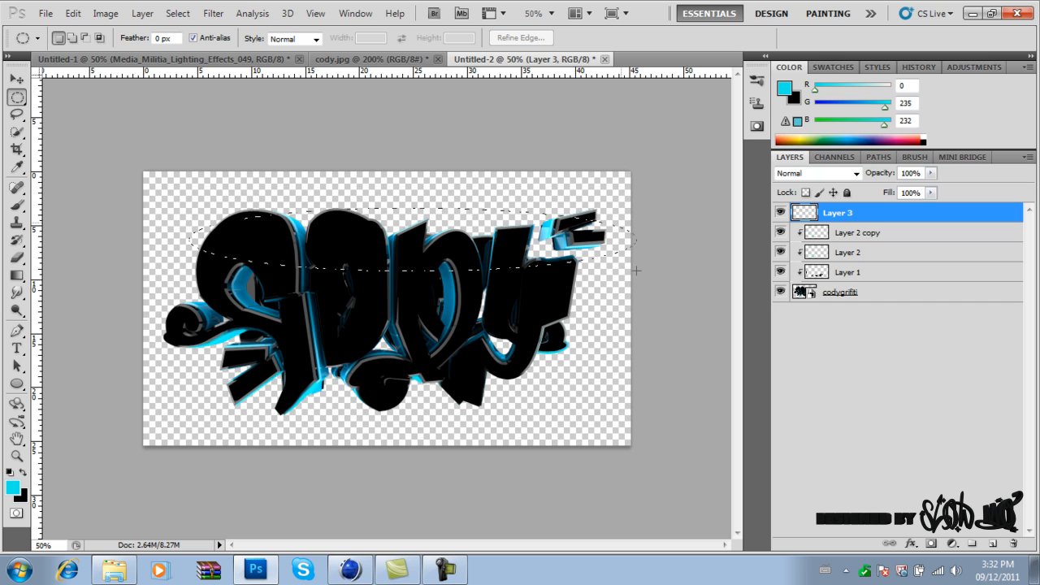
{"action": "left_click_drag", "start_coordinate": [641, 304], "coordinate": [645, 320]}
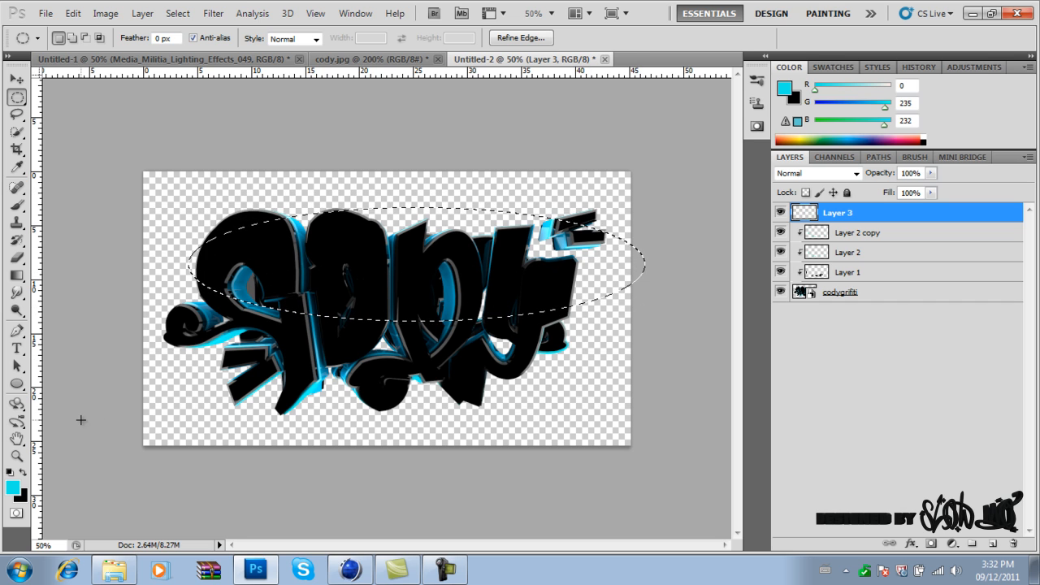
Set the foreground colour to pale pink ffeef6 and the background colour to white ffffff.
{"action": "left_click", "coordinate": [13, 487]}
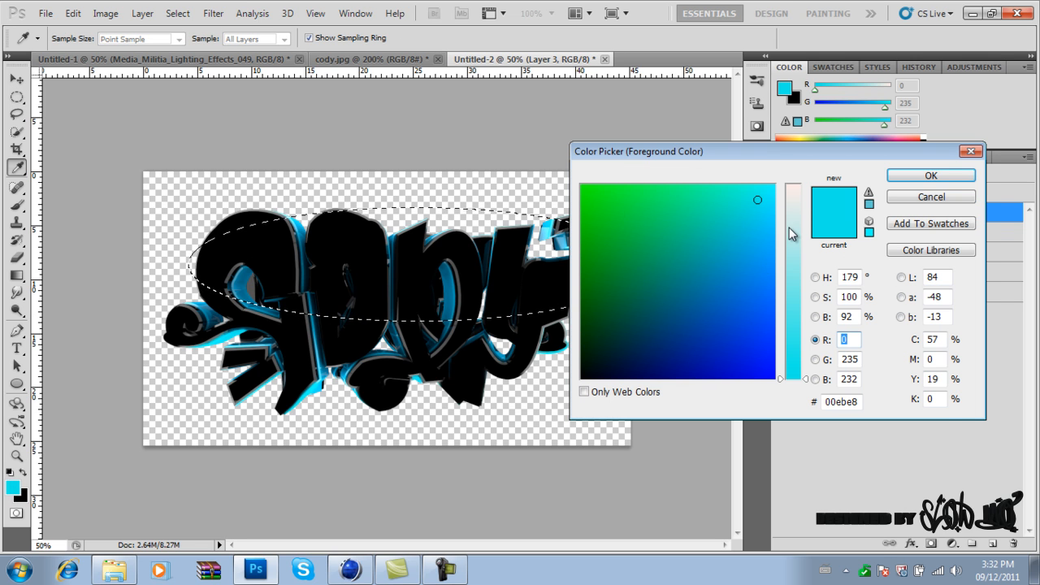
{"action": "left_click", "coordinate": [787, 220]}
{"action": "left_click_drag", "start_coordinate": [788, 211], "coordinate": [785, 182]}
{"action": "left_click", "coordinate": [766, 198]}
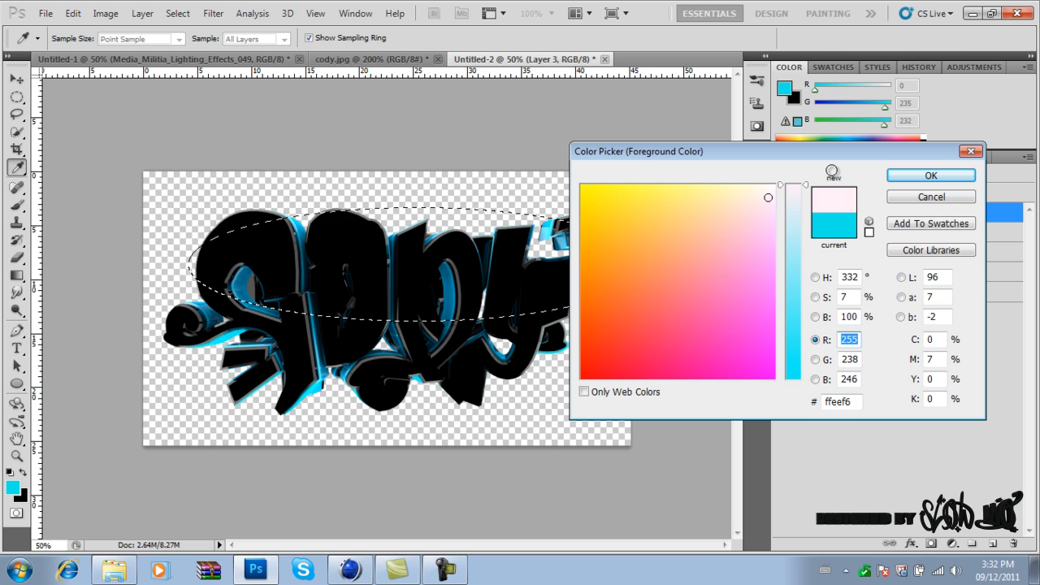
{"action": "left_click", "coordinate": [919, 177]}
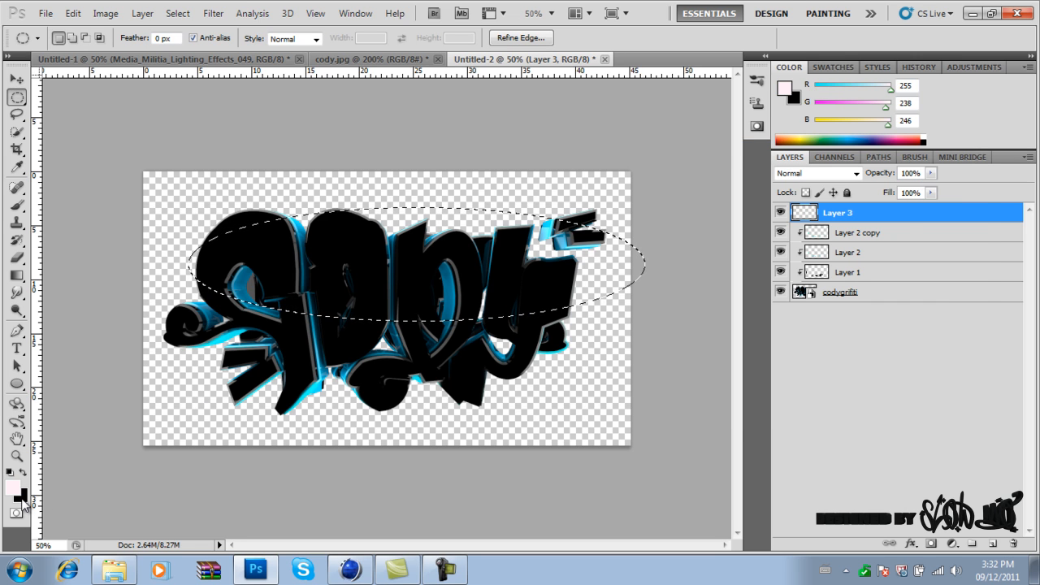
{"action": "left_click", "coordinate": [20, 496]}
{"action": "left_click_drag", "start_coordinate": [734, 255], "coordinate": [800, 168]}
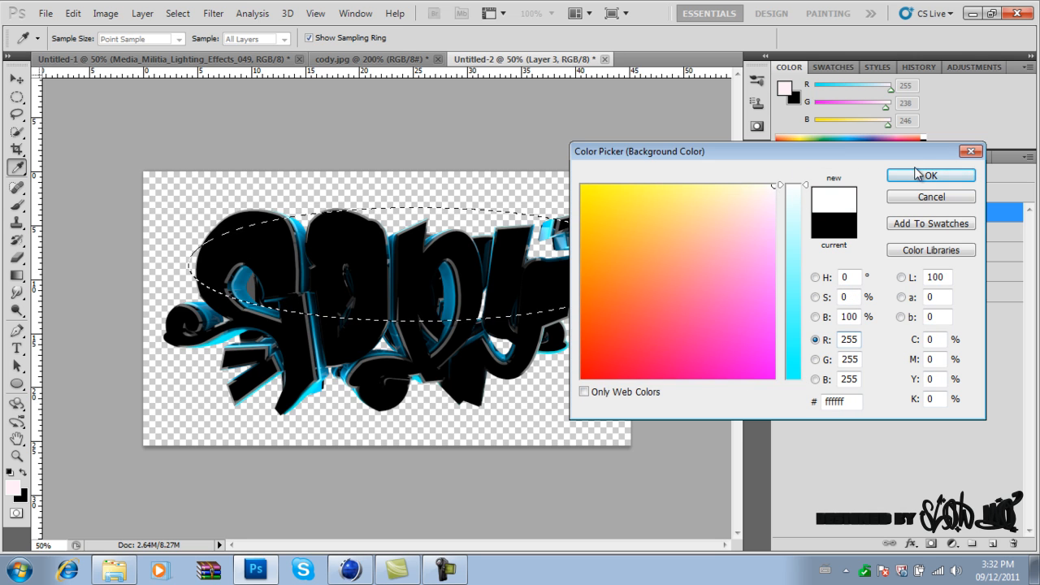
{"action": "left_click", "coordinate": [931, 176]}
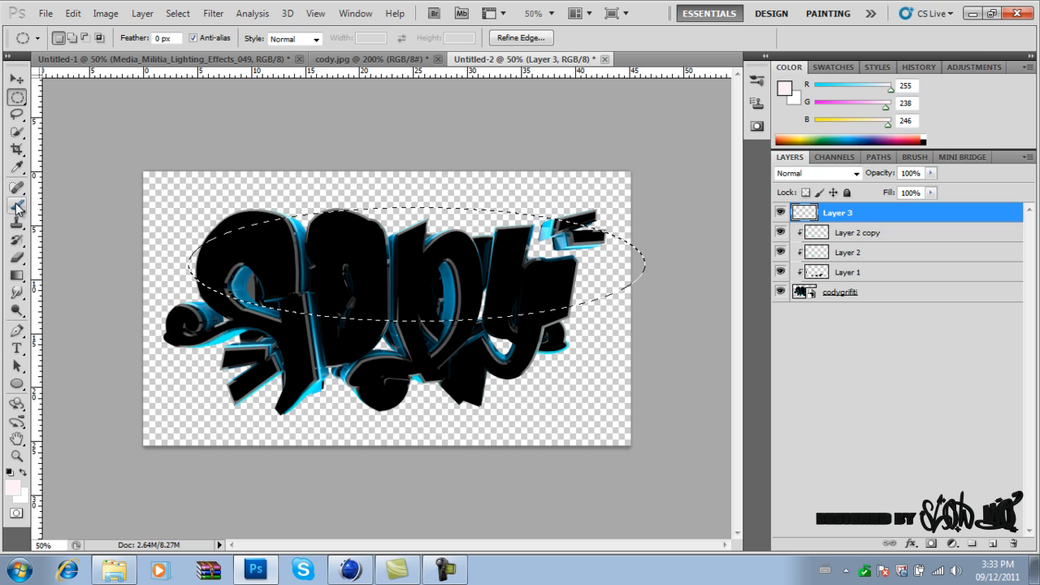
Fill the elliptical selection with a horizontal pale-pink-to-white linear gradient and deselect it.
{"action": "left_click", "coordinate": [17, 274]}
{"action": "left_click_drag", "start_coordinate": [304, 254], "coordinate": [398, 266]}
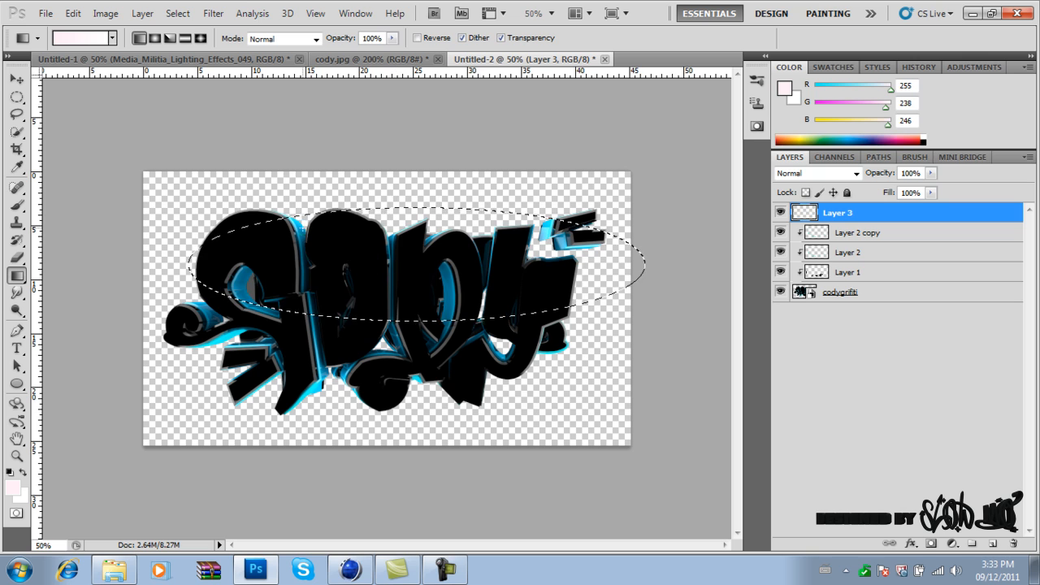
{"action": "left_click", "coordinate": [16, 96]}
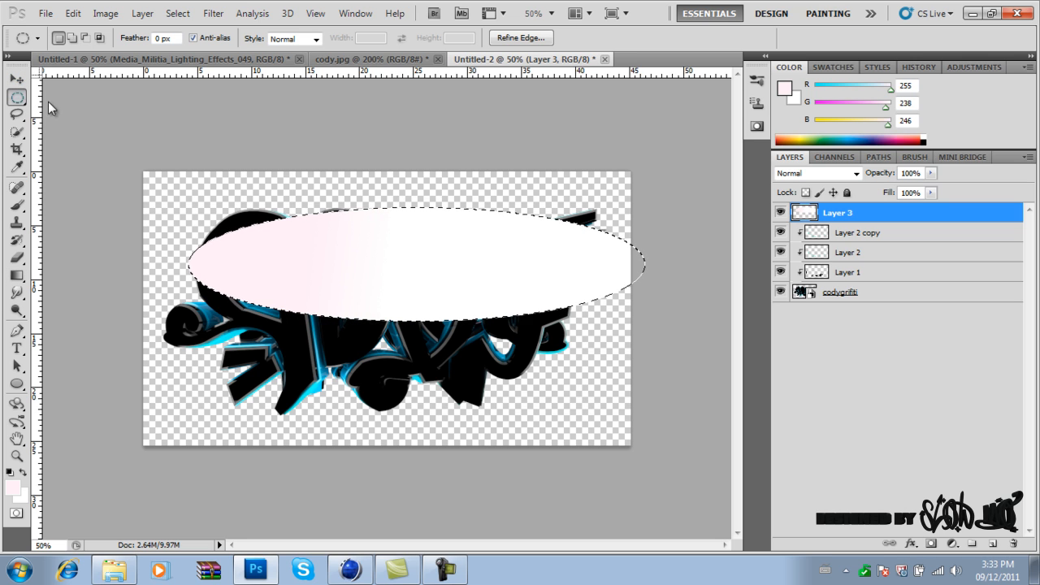
{"action": "left_click", "coordinate": [109, 128]}
Move the gradient ellipse on Layer 3 up and slightly left so it covers only the upper part of the lettering.
{"action": "left_click", "coordinate": [16, 78]}
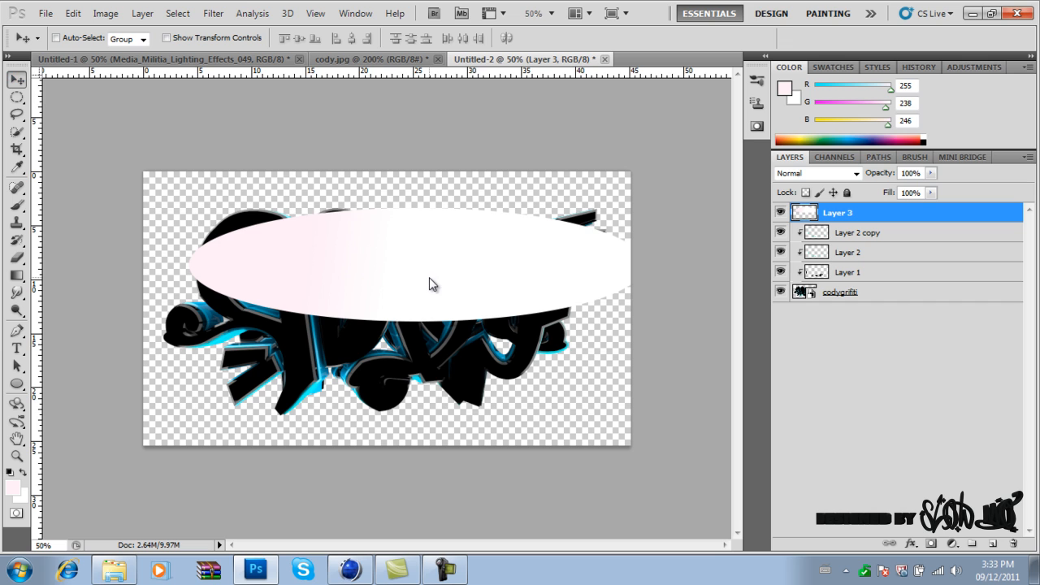
{"action": "left_click_drag", "start_coordinate": [429, 278], "coordinate": [405, 250]}
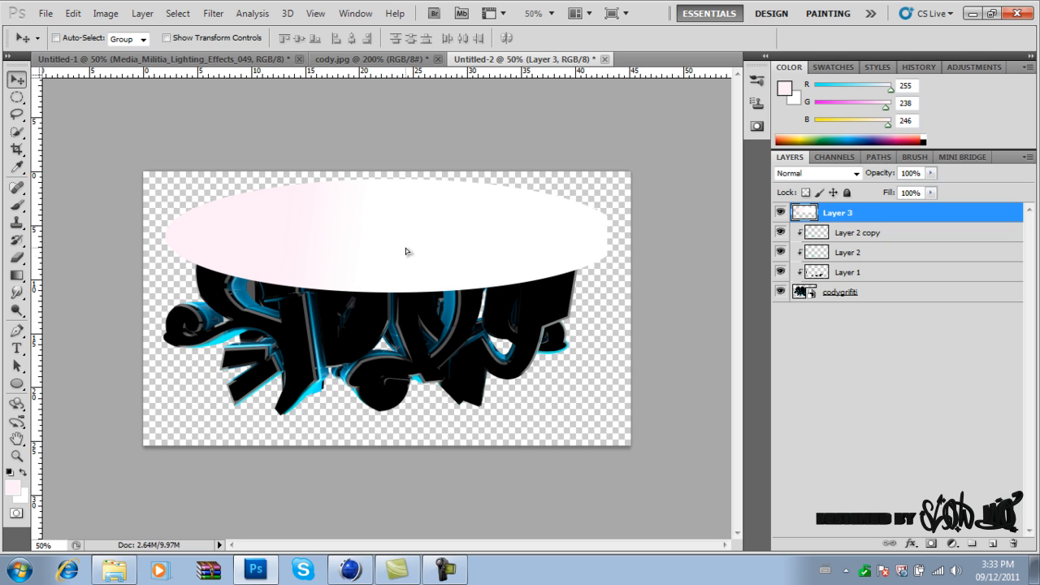
{"action": "key", "text": "ctrl+t"}
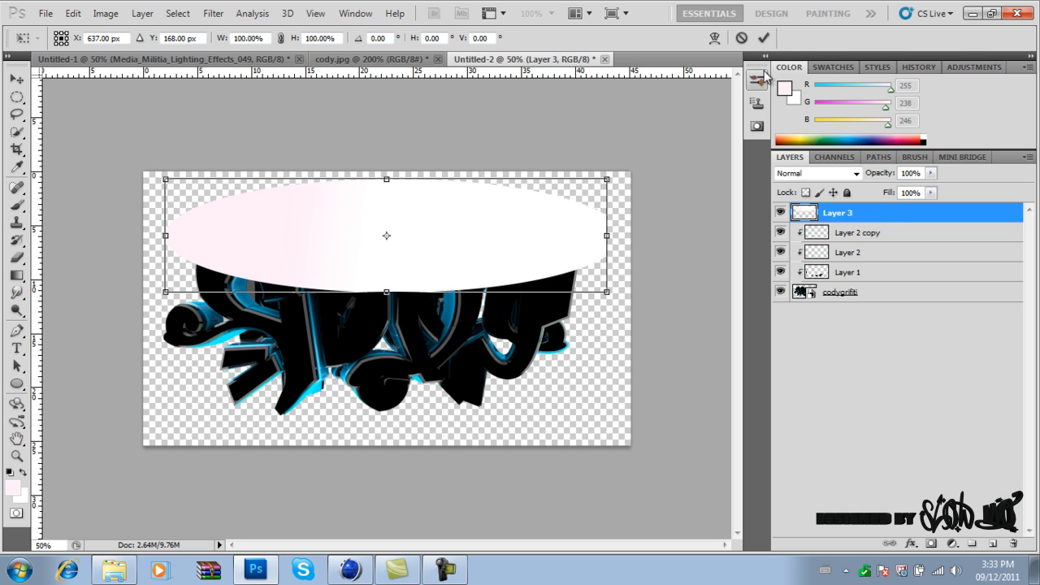
{"action": "left_click", "coordinate": [763, 39]}
Clip Layer 3 to the lettering with a clipping mask and nudge the ellipse slightly upward.
{"action": "right_click", "coordinate": [907, 215]}
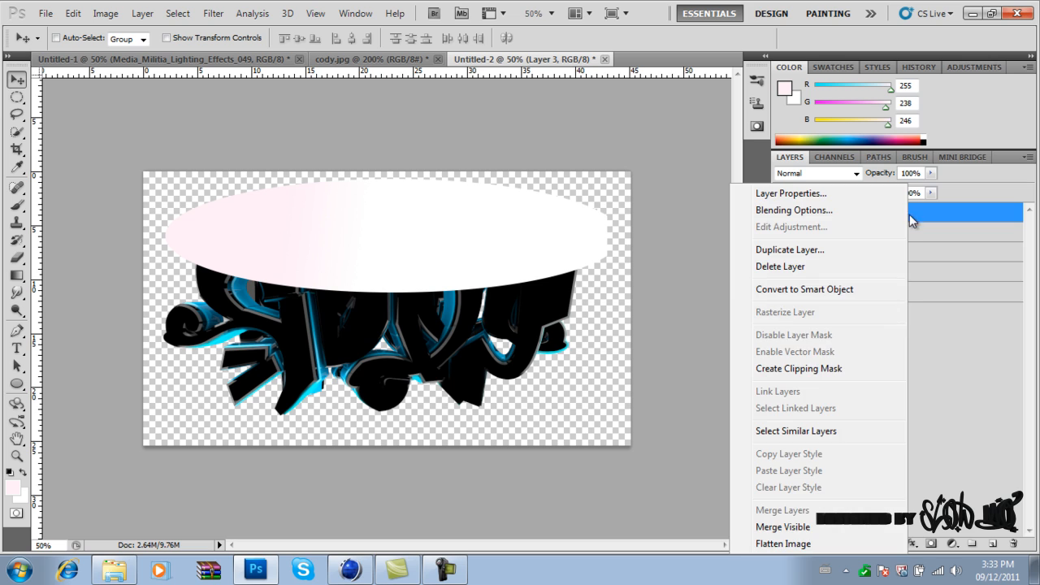
{"action": "left_click", "coordinate": [823, 371]}
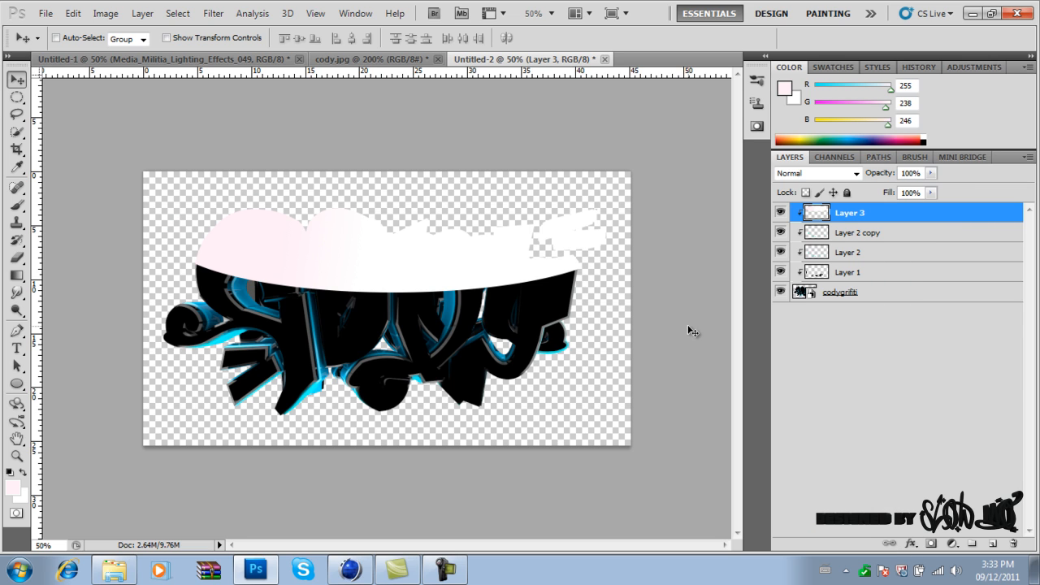
{"action": "left_click_drag", "start_coordinate": [542, 288], "coordinate": [541, 279]}
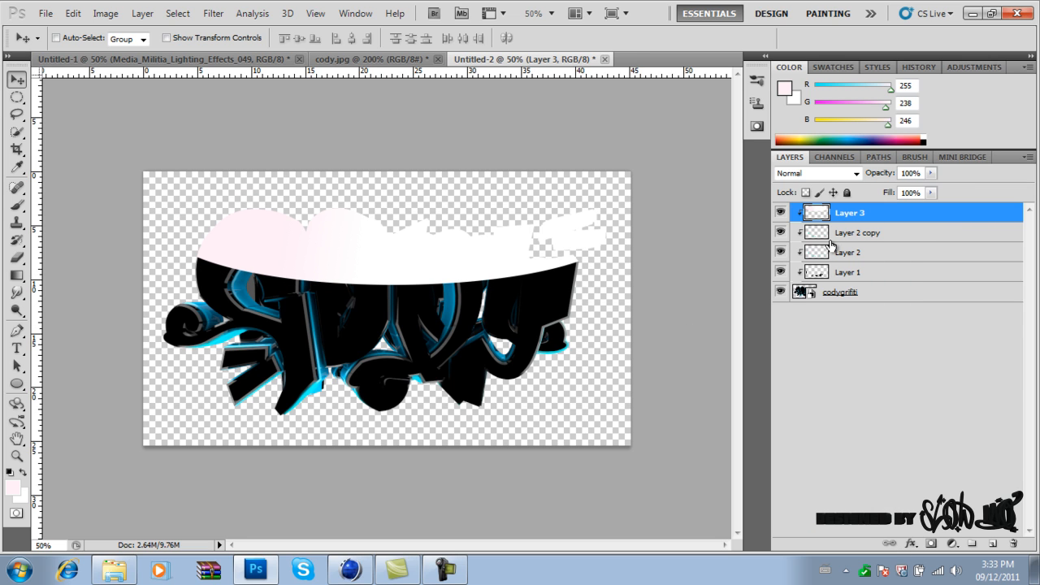
Set Layer 3's blend mode to Overlay and its opacity to 50%.
{"action": "left_click", "coordinate": [856, 173]}
{"action": "left_click", "coordinate": [804, 365]}
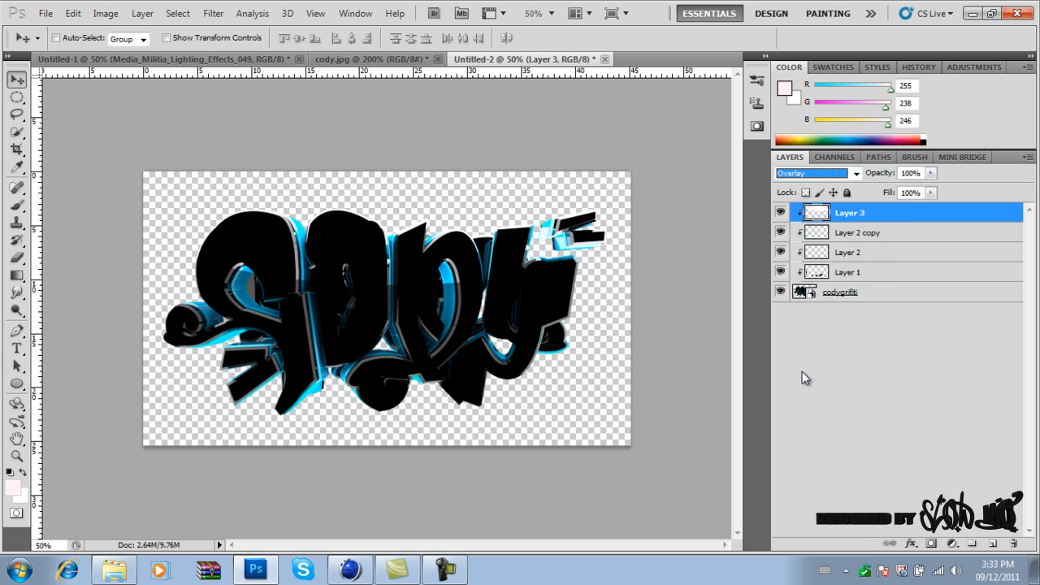
{"action": "mouse_move", "coordinate": [479, 282]}
{"action": "left_mouse_down"}
{"action": "mouse_move", "coordinate": [476, 270]}
{"action": "mouse_move", "coordinate": [480, 282]}
{"action": "left_mouse_up"}
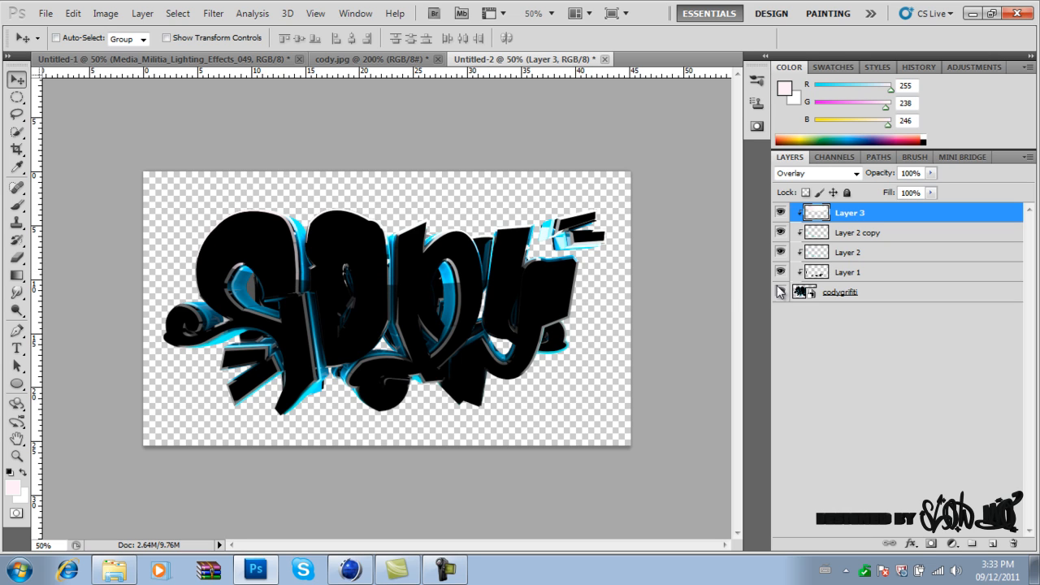
{"action": "left_click", "coordinate": [930, 173]}
{"action": "left_click_drag", "start_coordinate": [931, 195], "coordinate": [900, 192]}
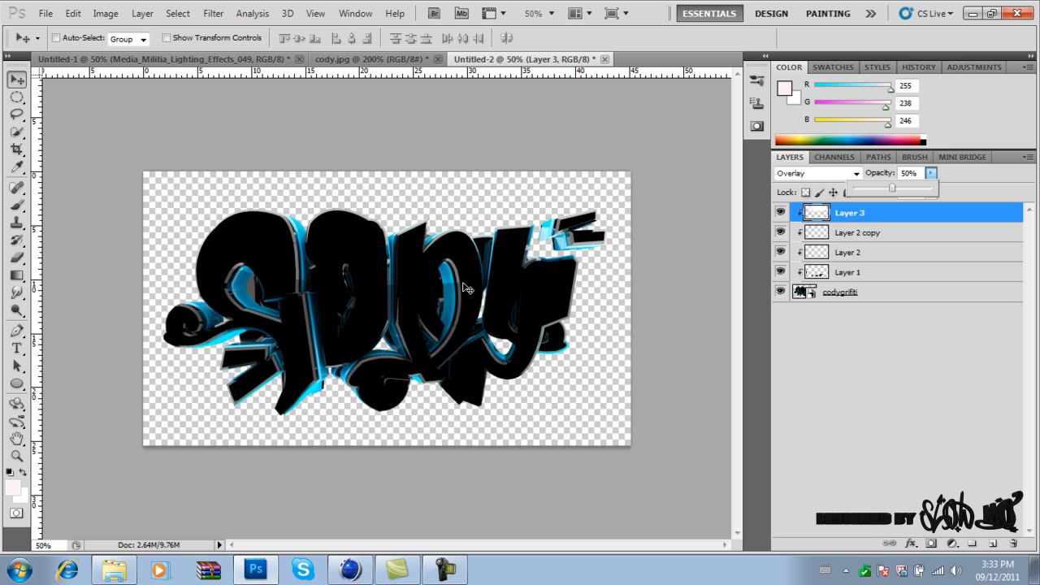
{"action": "left_click", "coordinate": [551, 13]}
{"action": "left_click", "coordinate": [550, 67]}
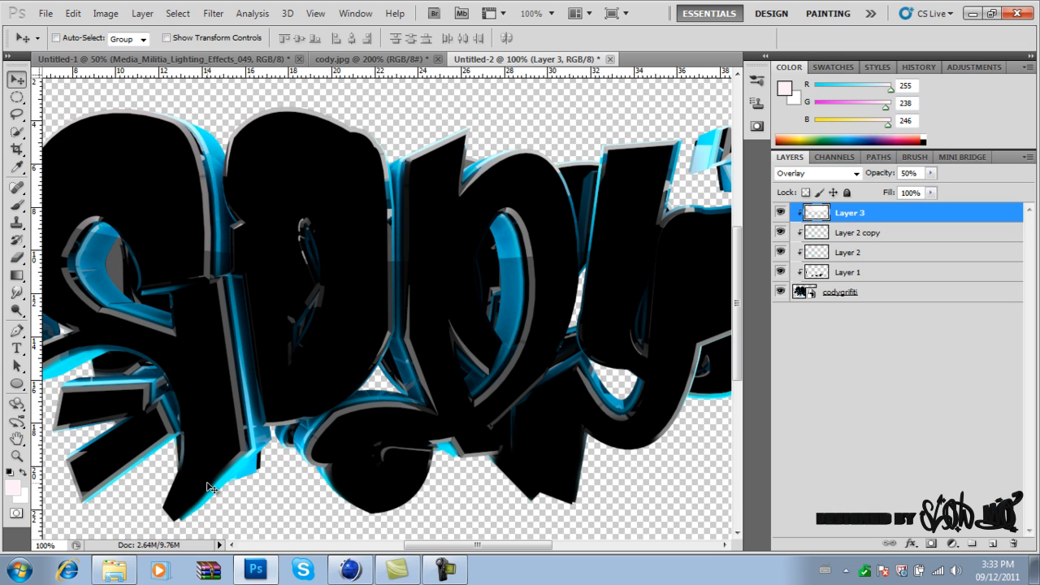
{"action": "left_click_drag", "start_coordinate": [476, 544], "coordinate": [478, 573]}
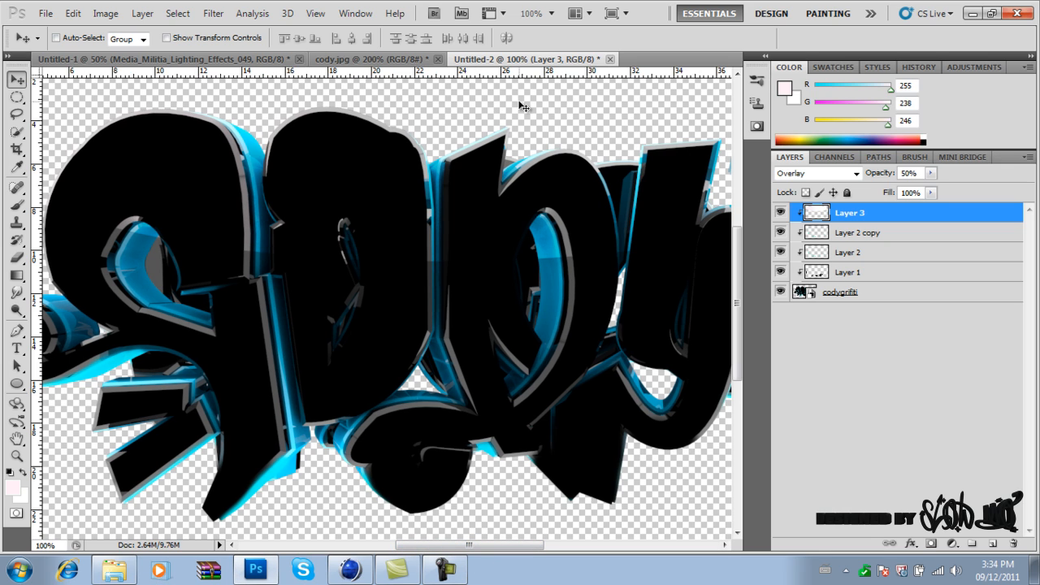
{"action": "left_click", "coordinate": [551, 13]}
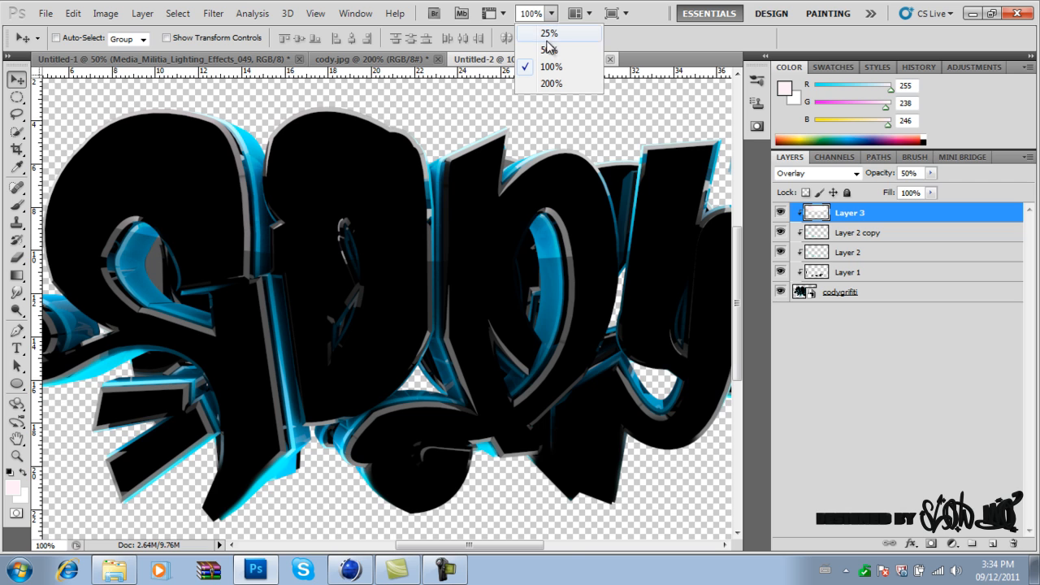
{"action": "left_click", "coordinate": [608, 49]}
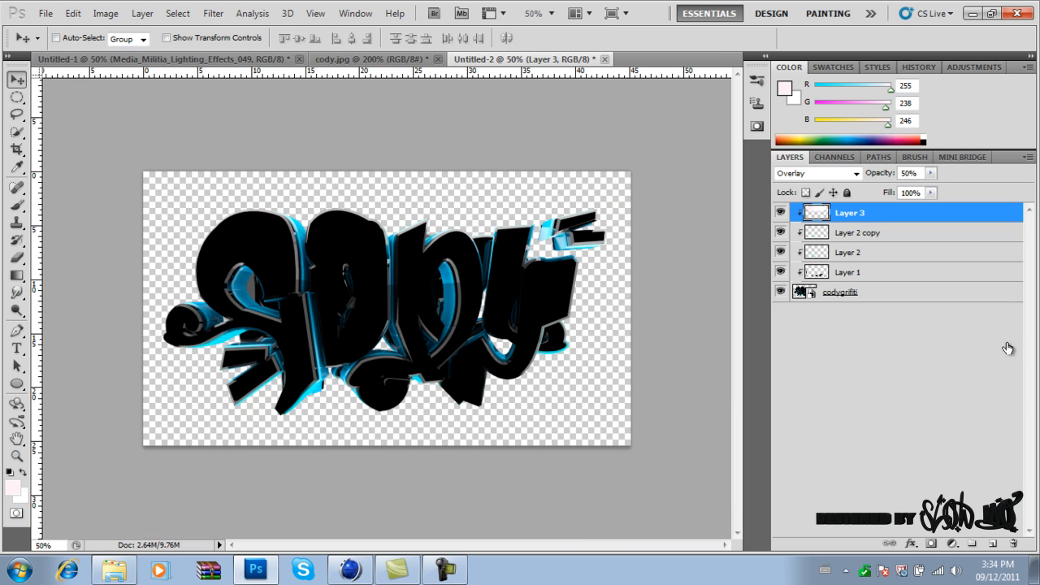
Add a new layer on top and draw a wavy open path with the Pen tool across the full width of the lettering.
{"action": "left_click", "coordinate": [992, 544]}
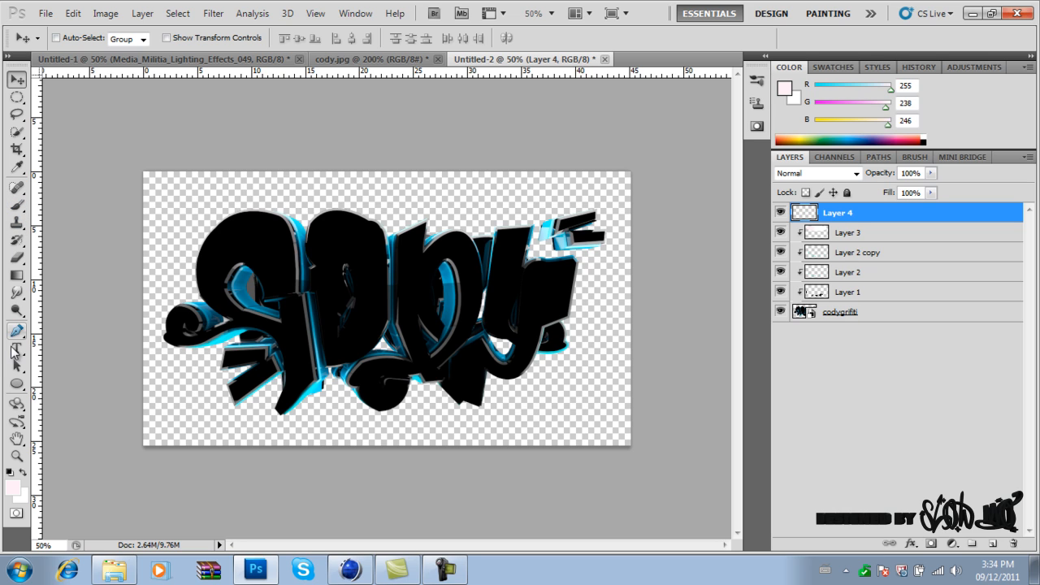
{"action": "left_click", "coordinate": [17, 330]}
{"action": "left_click", "coordinate": [148, 303]}
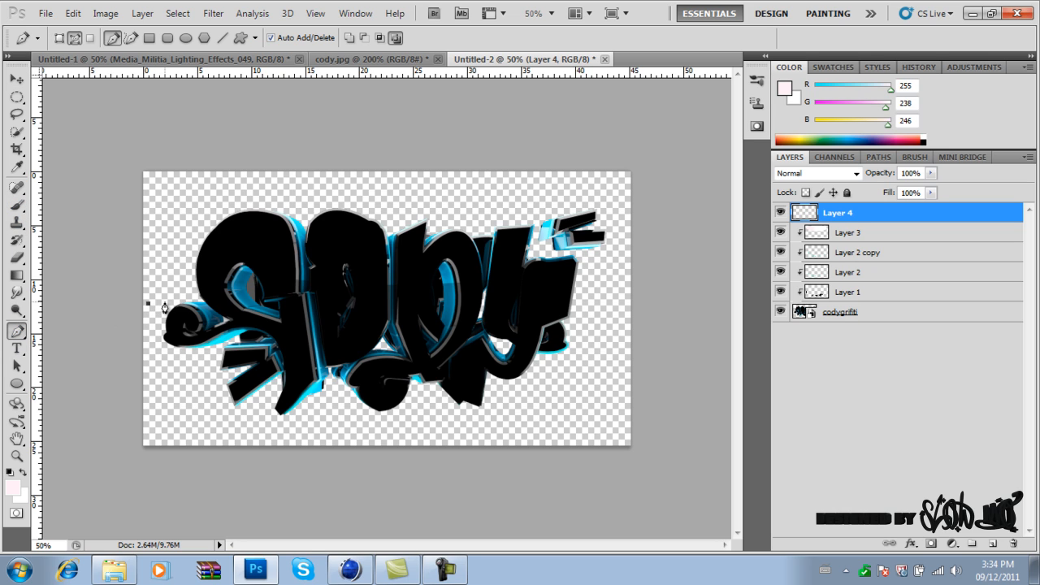
{"action": "left_click_drag", "start_coordinate": [170, 318], "coordinate": [218, 349]}
{"action": "left_click", "coordinate": [215, 290]}
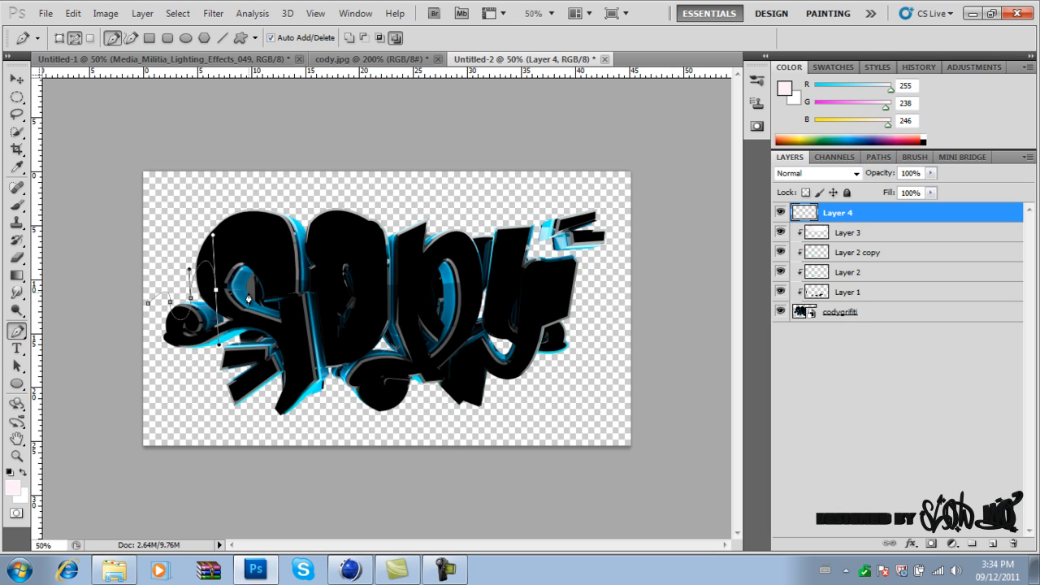
{"action": "left_click_drag", "start_coordinate": [247, 296], "coordinate": [249, 61]}
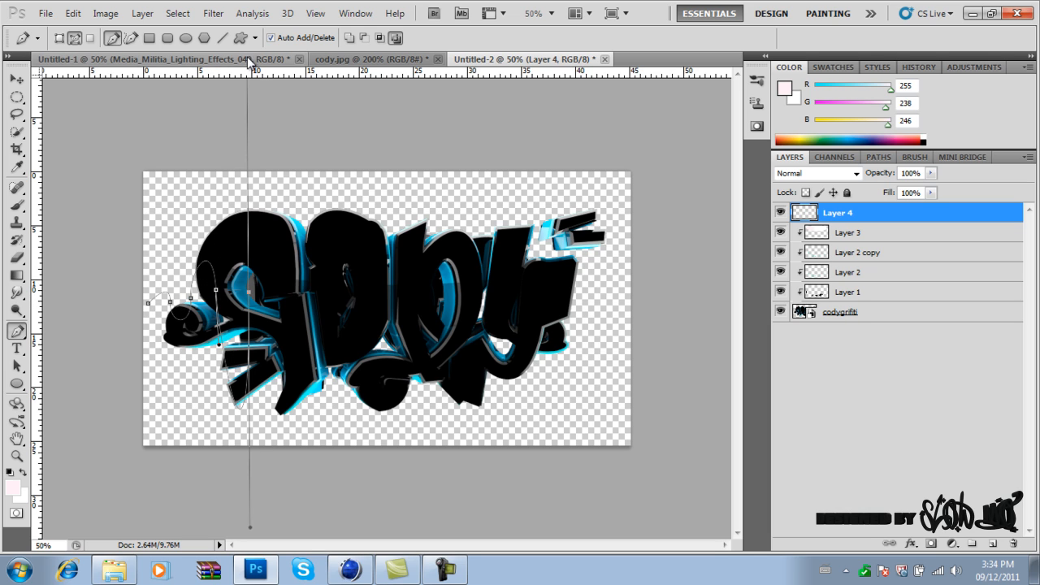
{"action": "left_click_drag", "start_coordinate": [303, 290], "coordinate": [301, 329]}
{"action": "left_click_drag", "start_coordinate": [355, 286], "coordinate": [355, 42]}
{"action": "left_click_drag", "start_coordinate": [405, 287], "coordinate": [462, 38]}
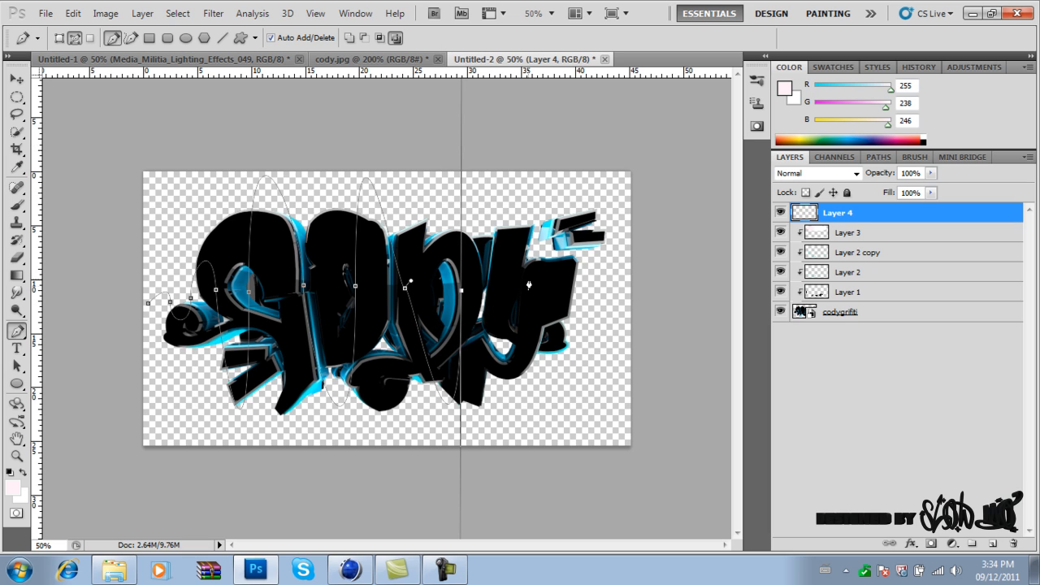
{"action": "left_click_drag", "start_coordinate": [529, 278], "coordinate": [588, 104]}
{"action": "left_click_drag", "start_coordinate": [599, 299], "coordinate": [626, 305]}
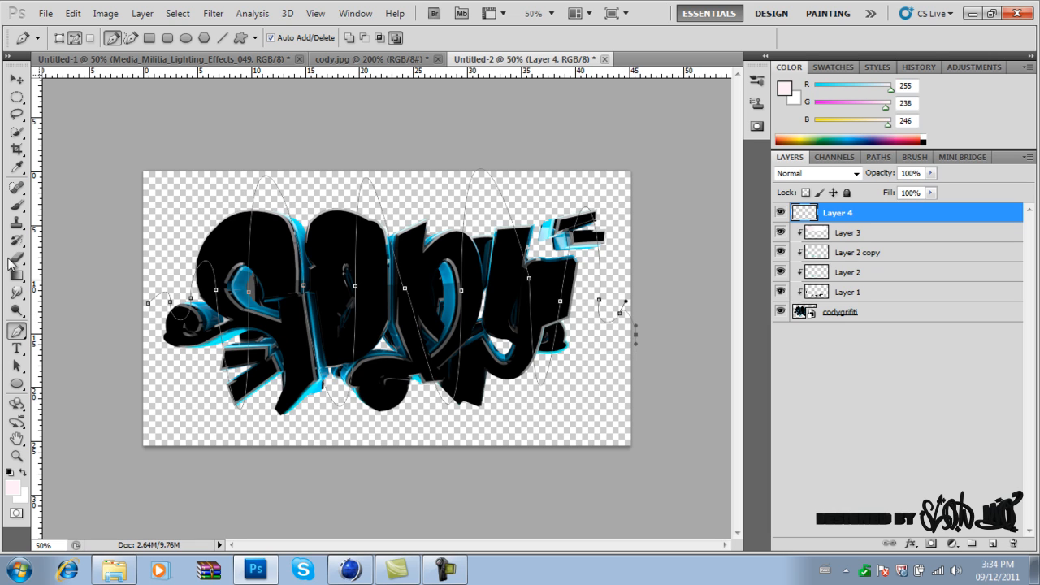
Activate the Brush tool with the soft 16 px tip and enable Shape Dynamics for it.
{"action": "left_click", "coordinate": [16, 205]}
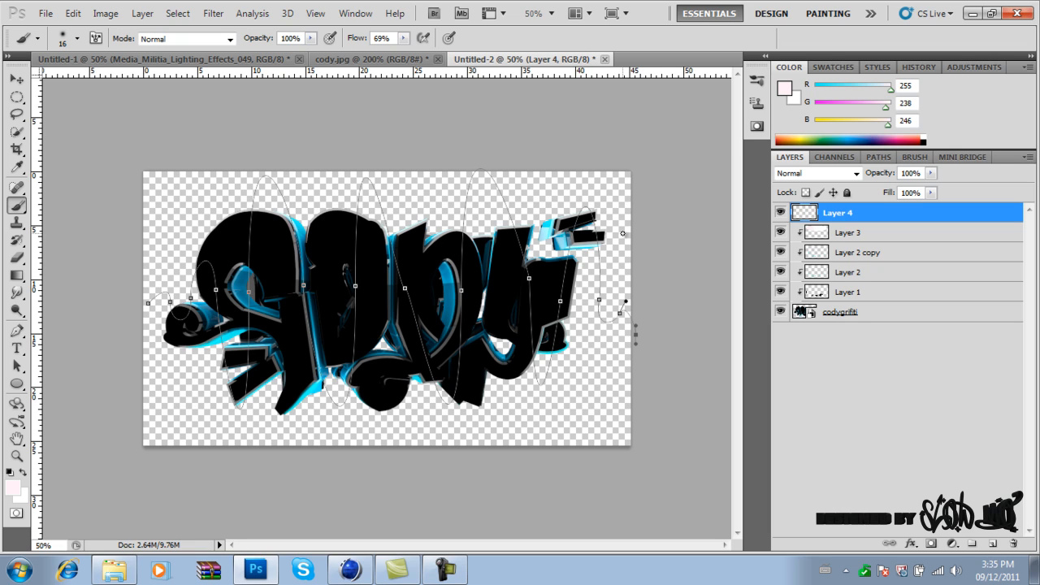
{"action": "left_click", "coordinate": [916, 157]}
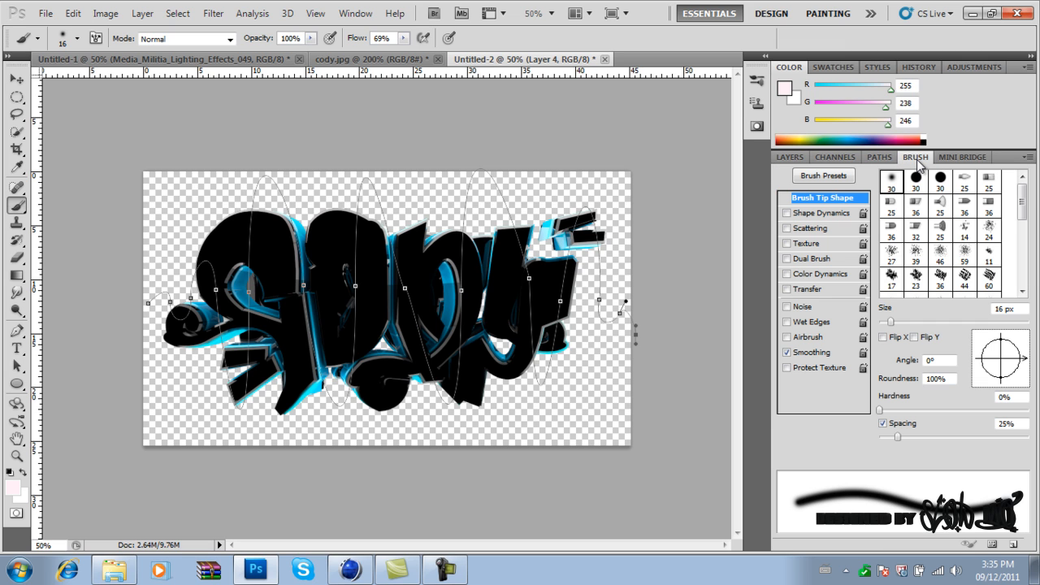
{"action": "left_click", "coordinate": [846, 213]}
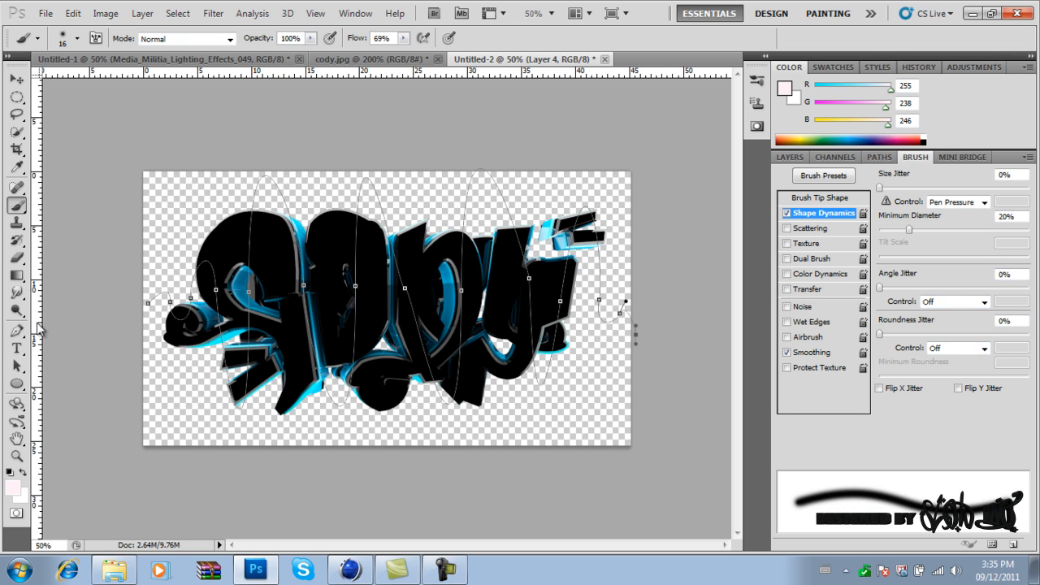
{"action": "left_click", "coordinate": [77, 39]}
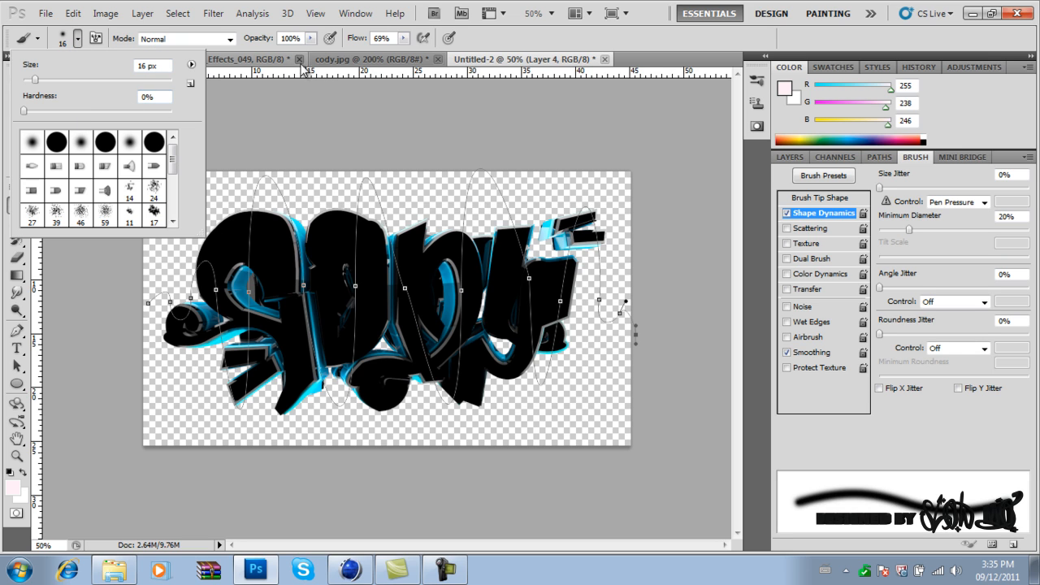
{"action": "left_click", "coordinate": [311, 103]}
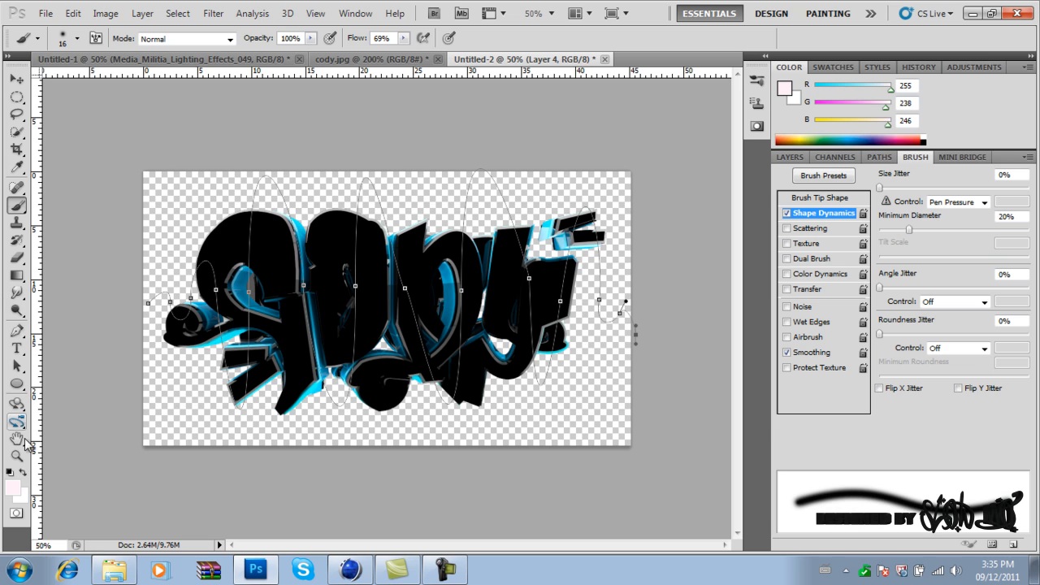
Set the foreground colour to light cyan, RGB 199, 248, 252, and return to the Brush tool.
{"action": "left_click", "coordinate": [14, 487]}
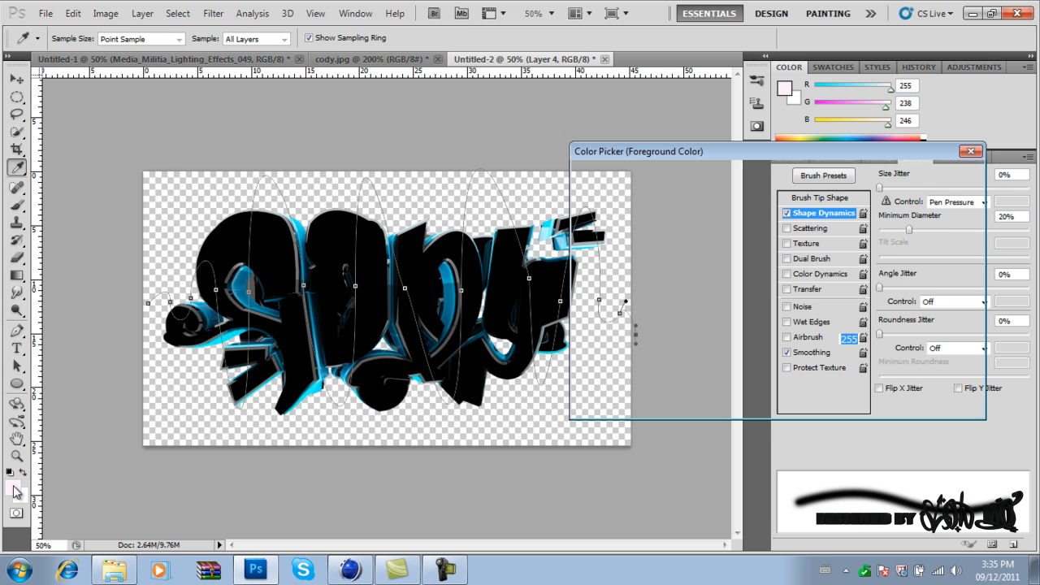
{"action": "mouse_move", "coordinate": [771, 197]}
{"action": "left_mouse_down"}
{"action": "mouse_move", "coordinate": [794, 209]}
{"action": "mouse_move", "coordinate": [793, 228]}
{"action": "left_mouse_up"}
{"action": "left_click", "coordinate": [931, 175]}
{"action": "key", "text": "b"}
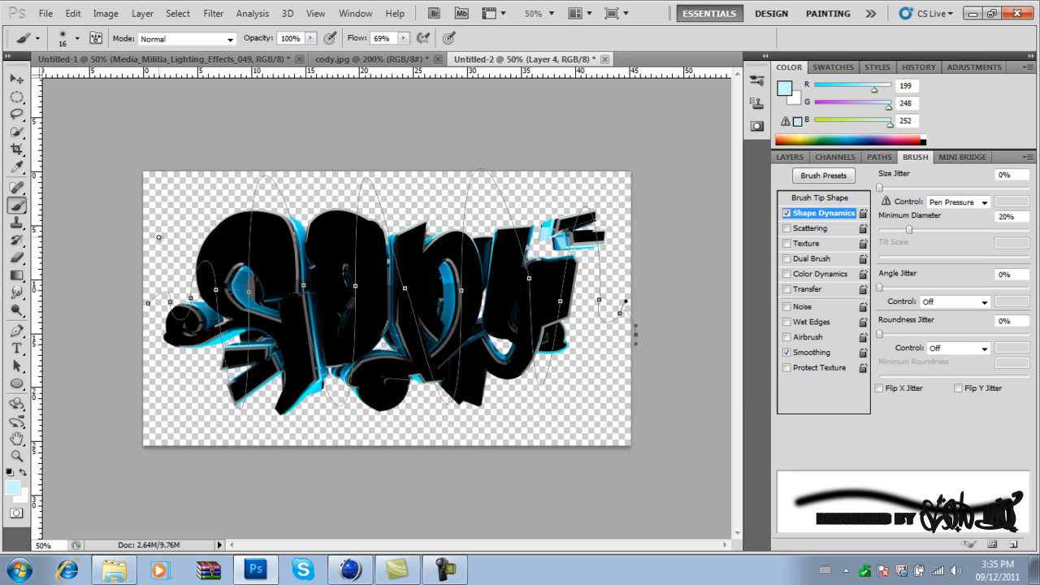
Stroke the wavy path with the Brush using Simulate Pressure, and delete the path.
{"action": "left_click", "coordinate": [16, 331]}
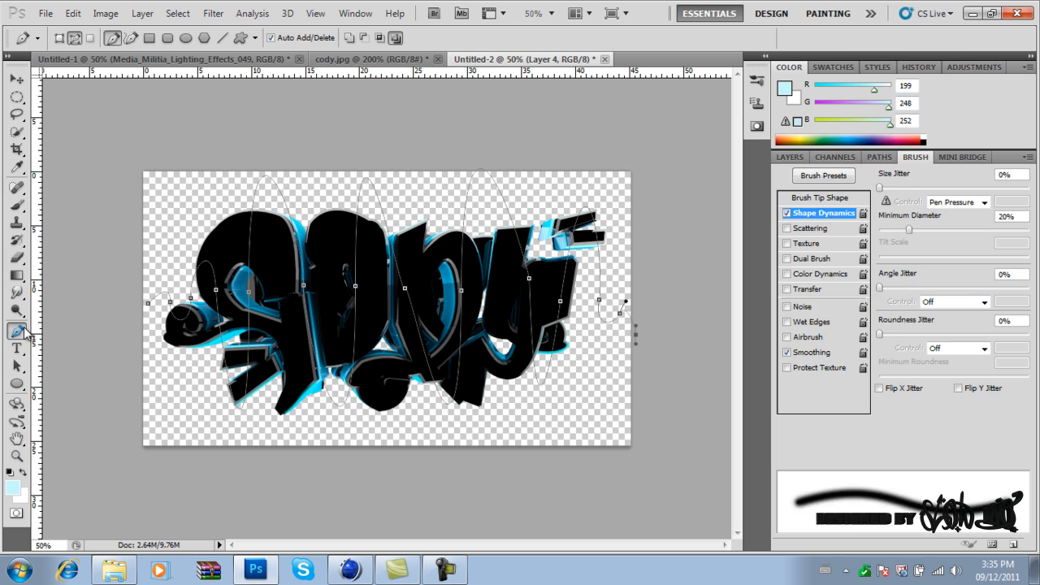
{"action": "right_click", "coordinate": [252, 242]}
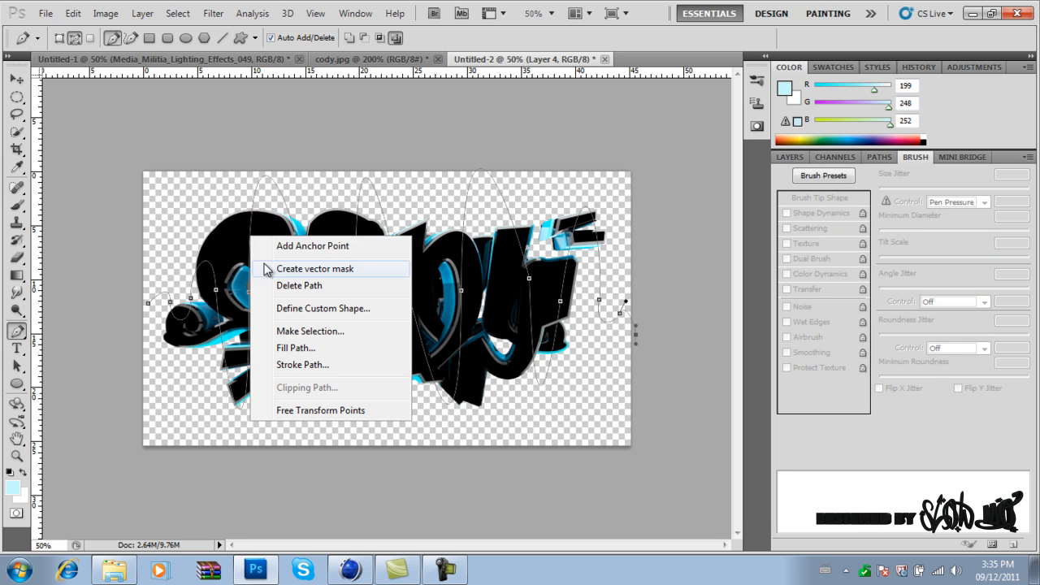
{"action": "left_click", "coordinate": [294, 370]}
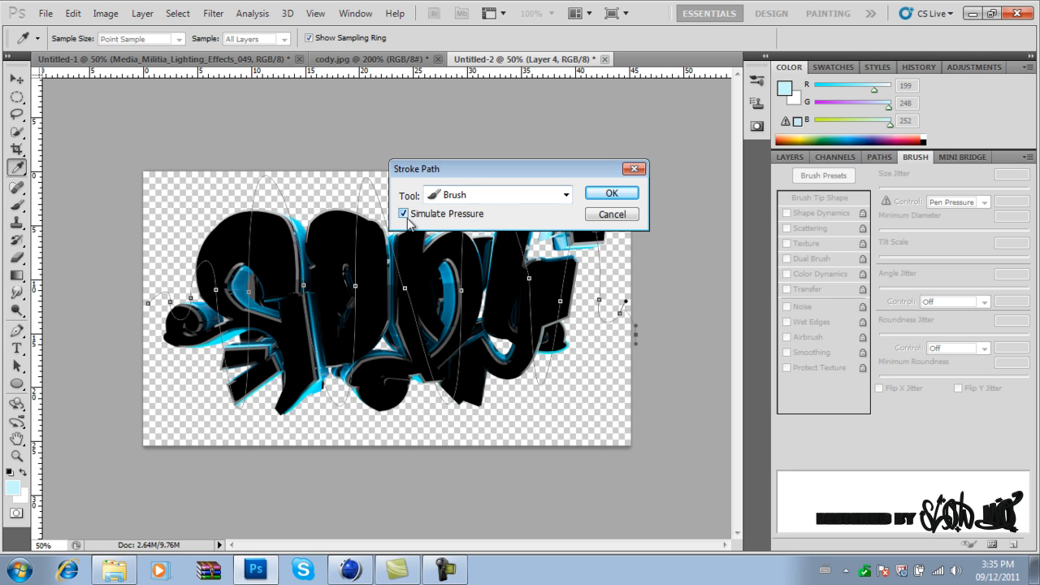
{"action": "left_click", "coordinate": [626, 195]}
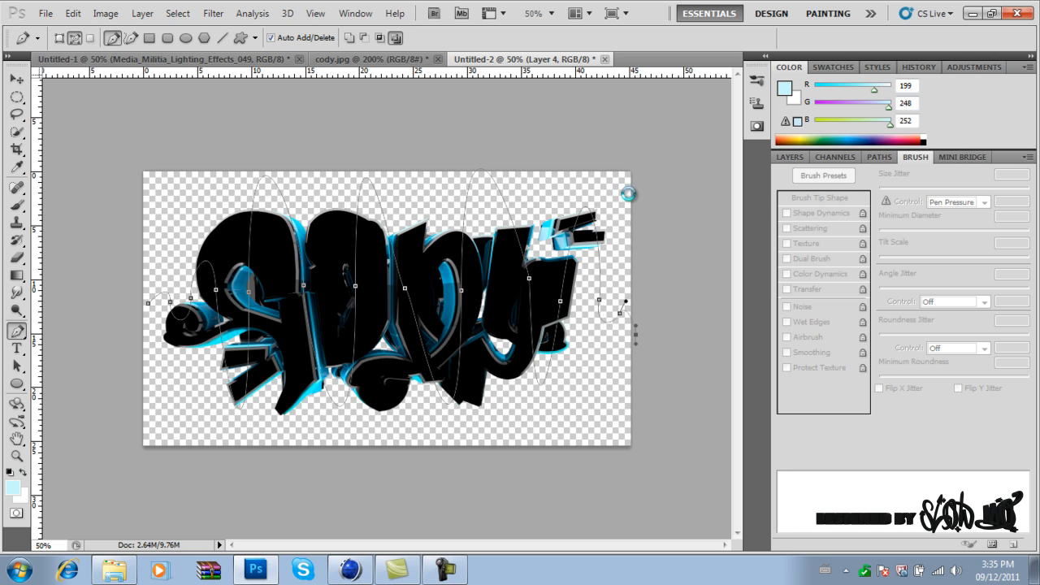
{"action": "right_click", "coordinate": [396, 250]}
{"action": "left_click", "coordinate": [444, 297]}
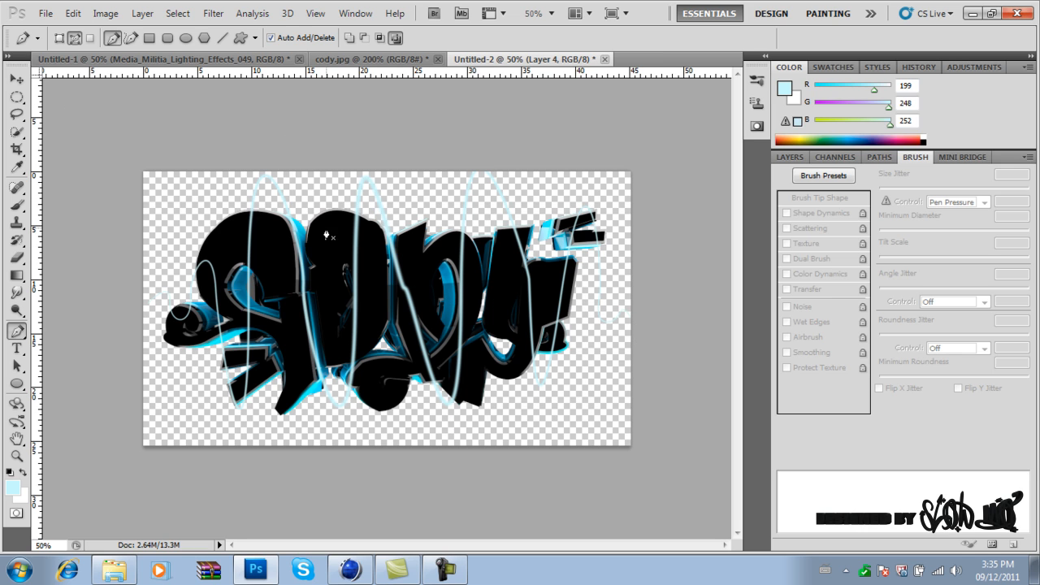
Add an Outer Glow to the wavy line's layer with the Half Round contour and a size of 16 px.
{"action": "left_click", "coordinate": [16, 79]}
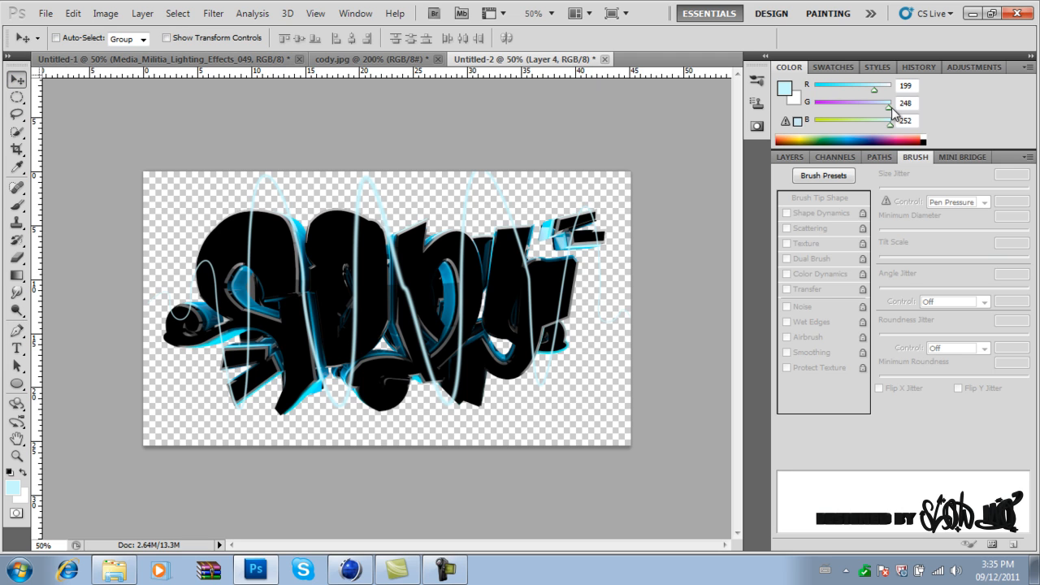
{"action": "left_click", "coordinate": [789, 157]}
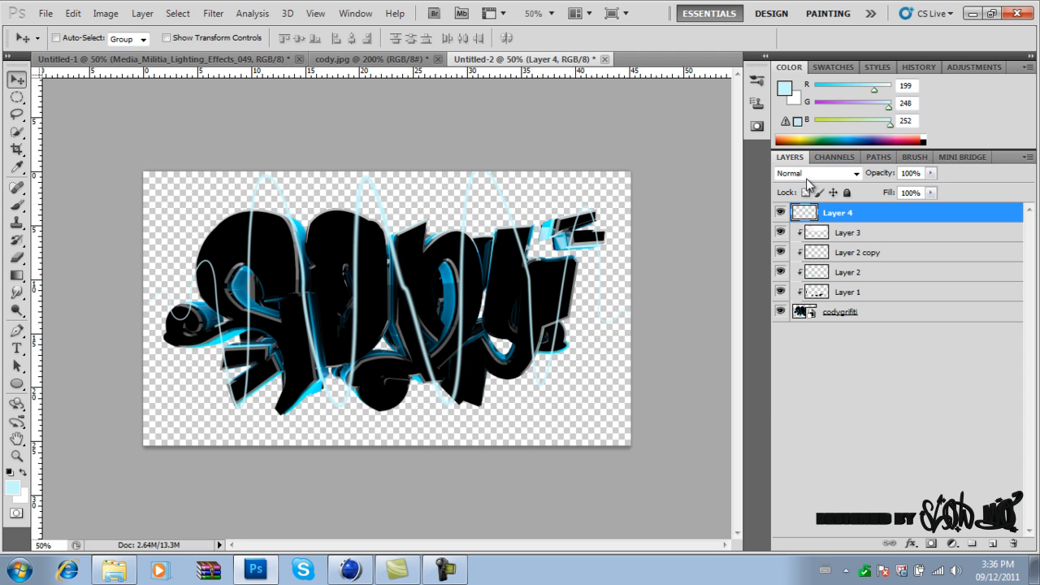
{"action": "double_click", "coordinate": [902, 211]}
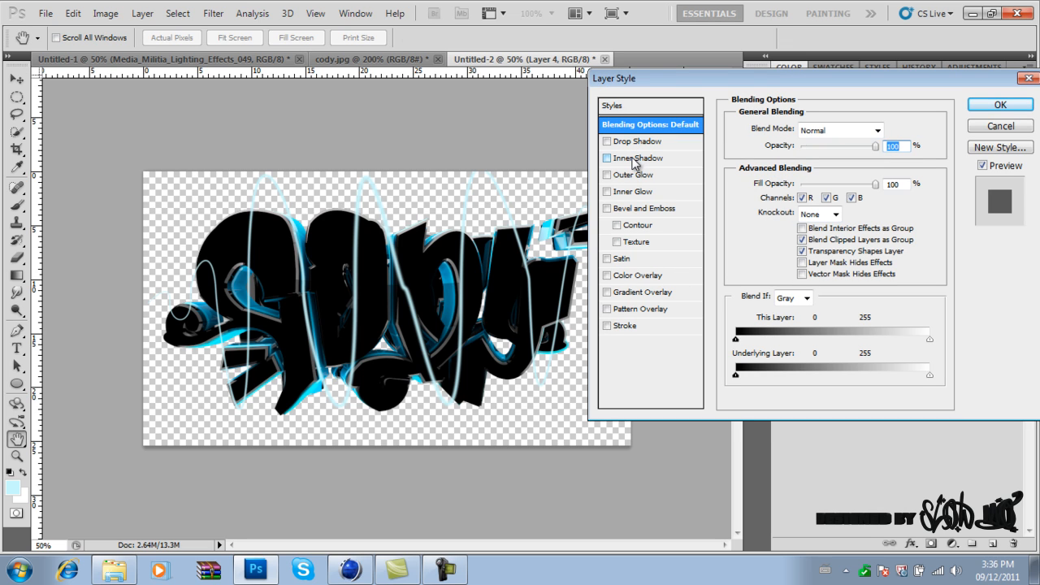
{"action": "left_click", "coordinate": [629, 172]}
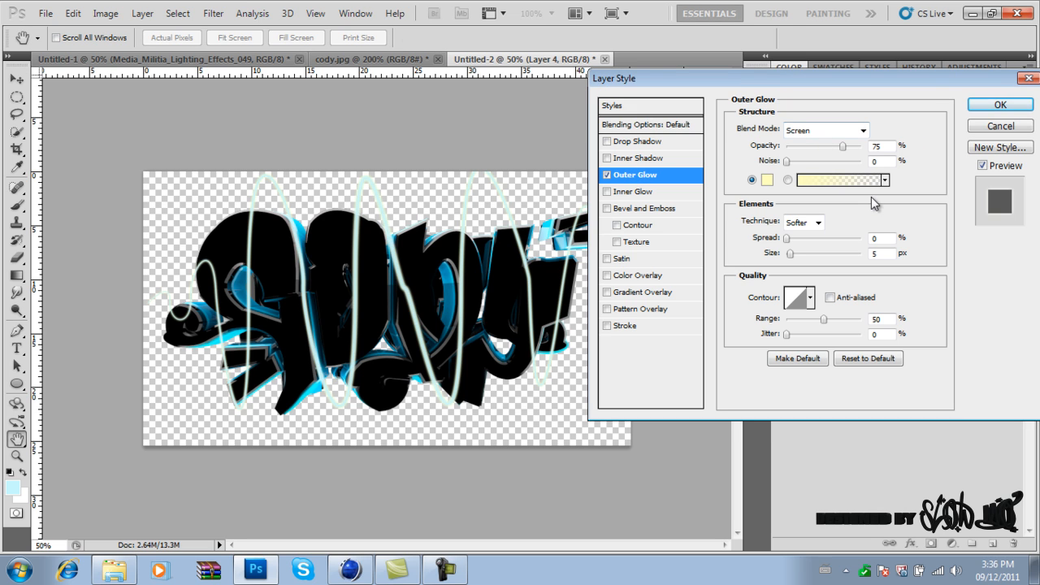
{"action": "left_click", "coordinate": [812, 297]}
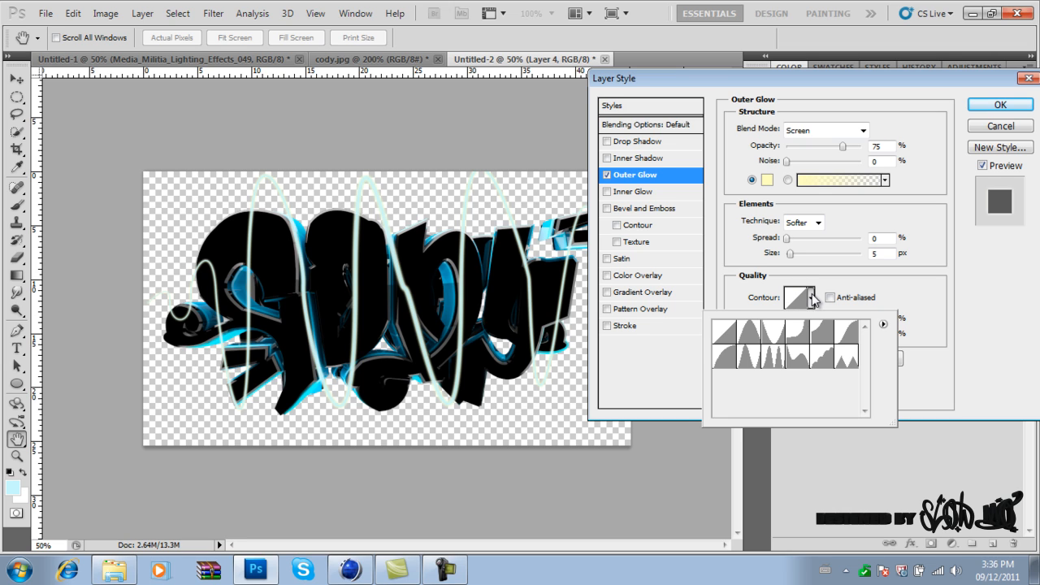
{"action": "left_click", "coordinate": [723, 356]}
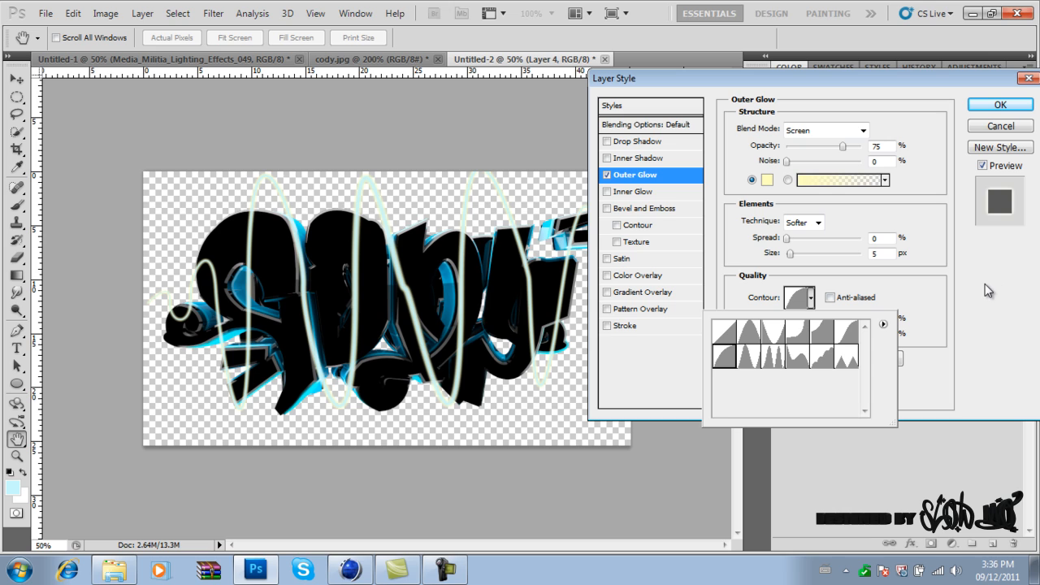
{"action": "left_click", "coordinate": [727, 332]}
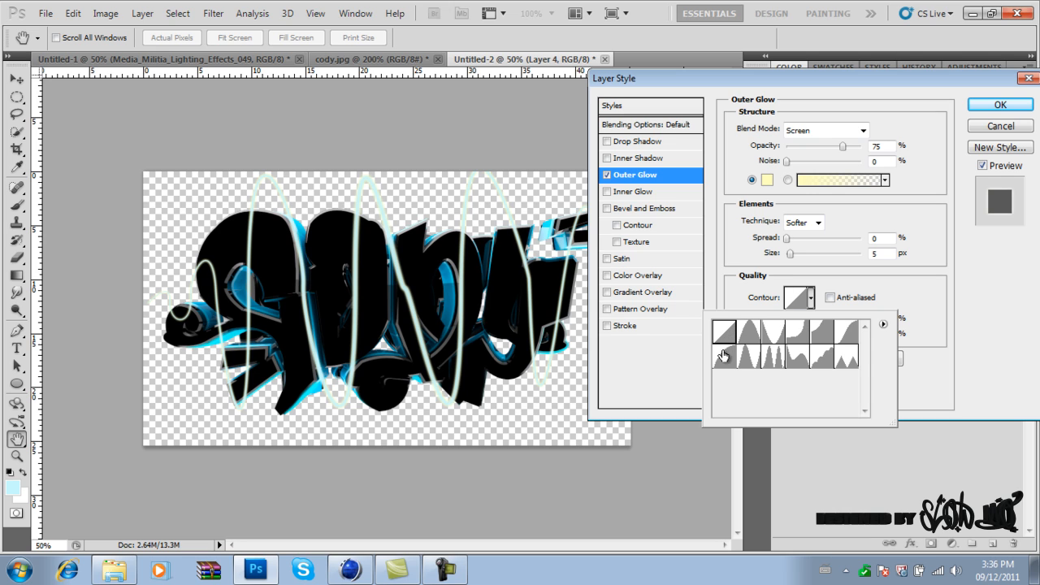
{"action": "left_click", "coordinate": [722, 356]}
{"action": "left_click", "coordinate": [1017, 281]}
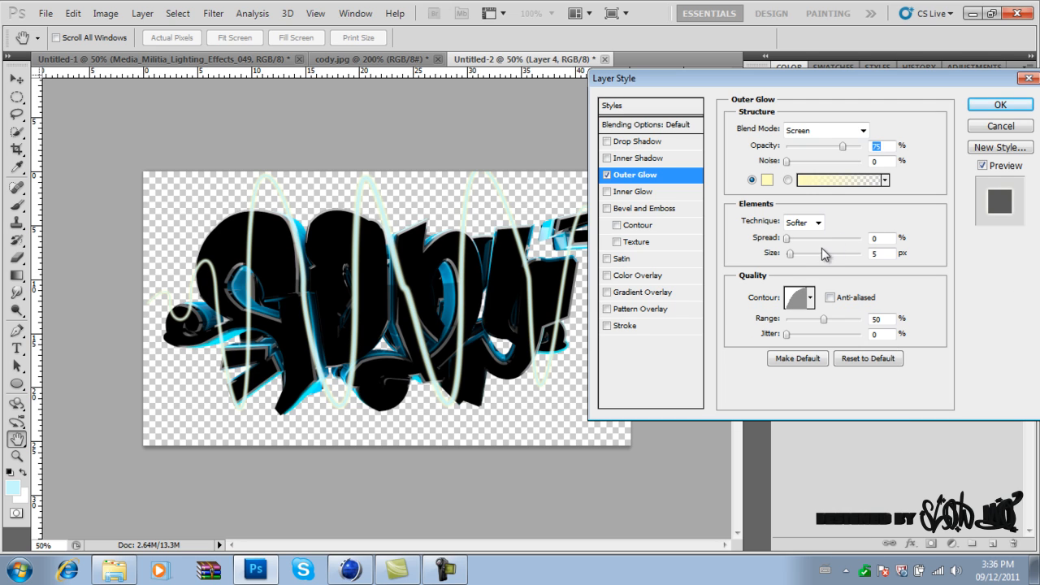
{"action": "mouse_move", "coordinate": [791, 259]}
{"action": "left_mouse_down"}
{"action": "mouse_move", "coordinate": [810, 255]}
{"action": "mouse_move", "coordinate": [796, 255]}
{"action": "left_mouse_up"}
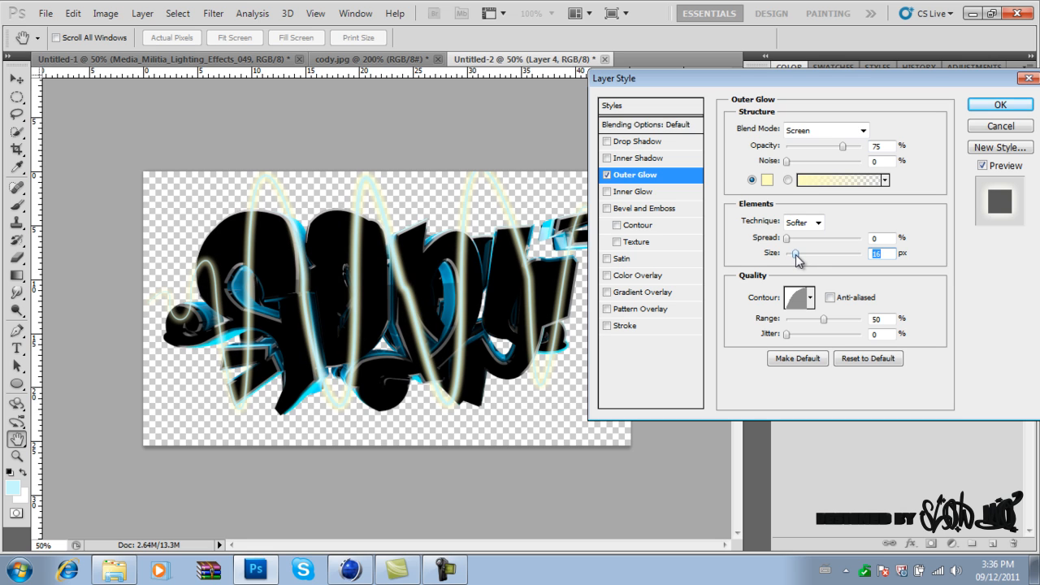
Set the Outer Glow colour to bright cyan blue, #48d0fe, and apply the layer style.
{"action": "left_click", "coordinate": [767, 179]}
{"action": "left_click_drag", "start_coordinate": [796, 264], "coordinate": [796, 324]}
{"action": "mouse_move", "coordinate": [763, 236]}
{"action": "left_mouse_down"}
{"action": "mouse_move", "coordinate": [762, 199]}
{"action": "mouse_move", "coordinate": [772, 220]}
{"action": "left_mouse_up"}
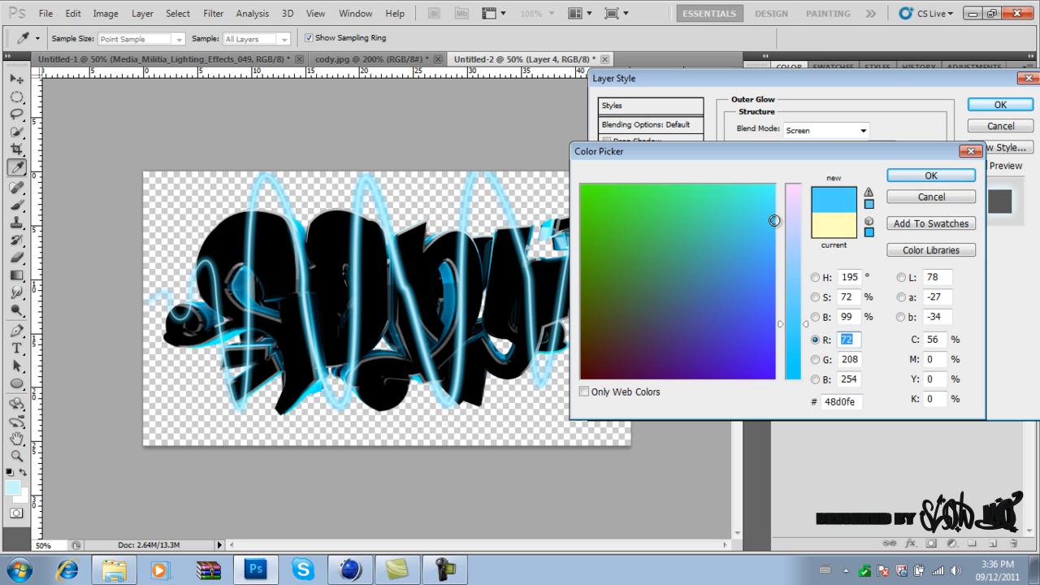
{"action": "left_click", "coordinate": [931, 177]}
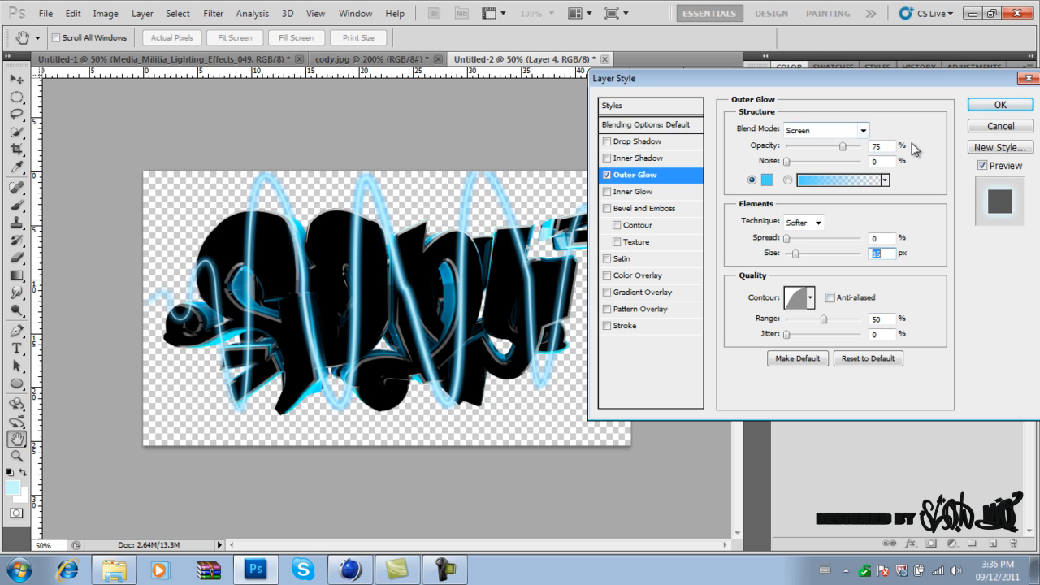
{"action": "left_click", "coordinate": [999, 104]}
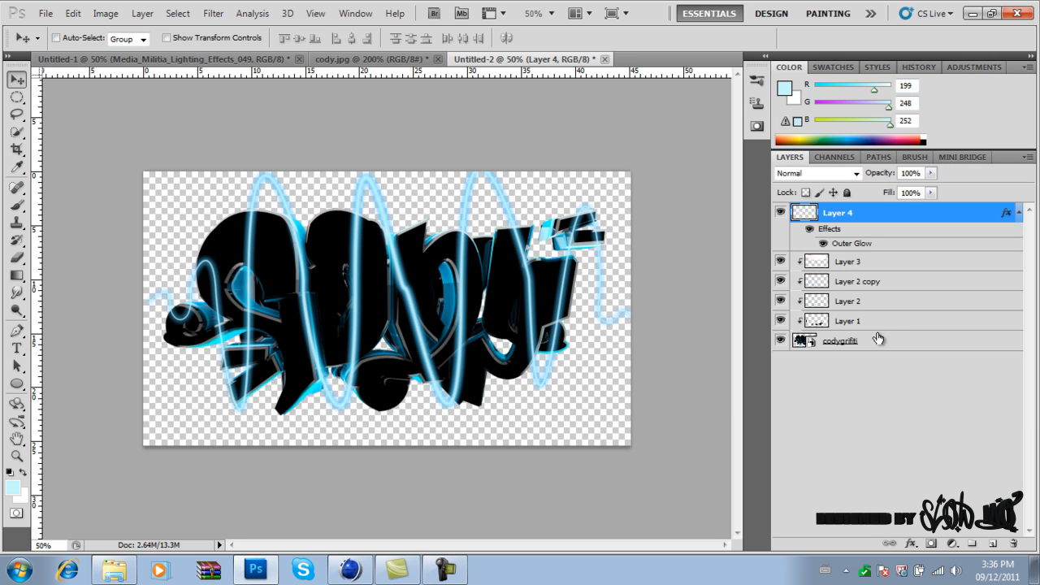
{"action": "left_click", "coordinate": [46, 14]}
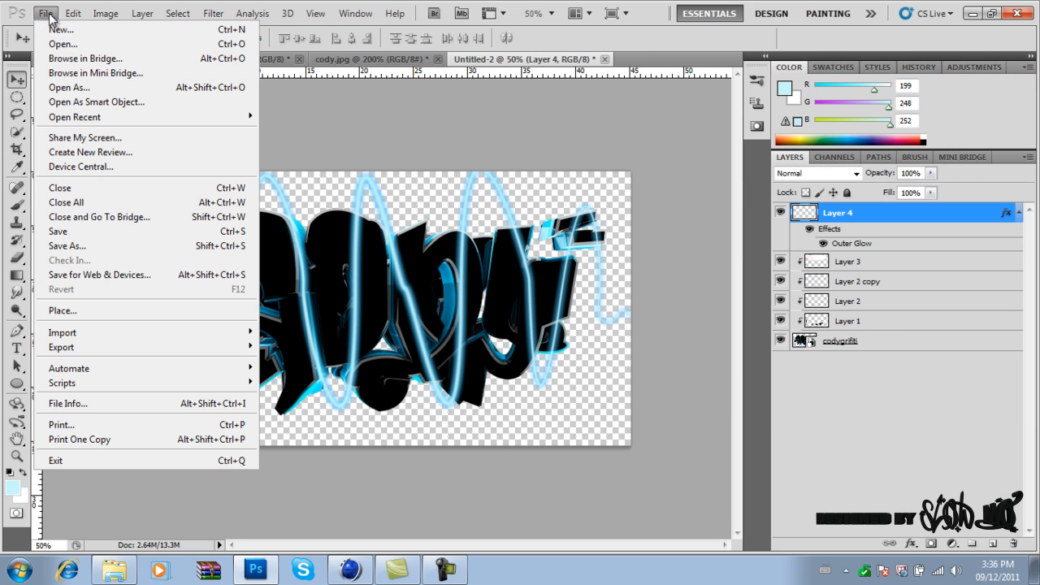
{"action": "left_click", "coordinate": [60, 44]}
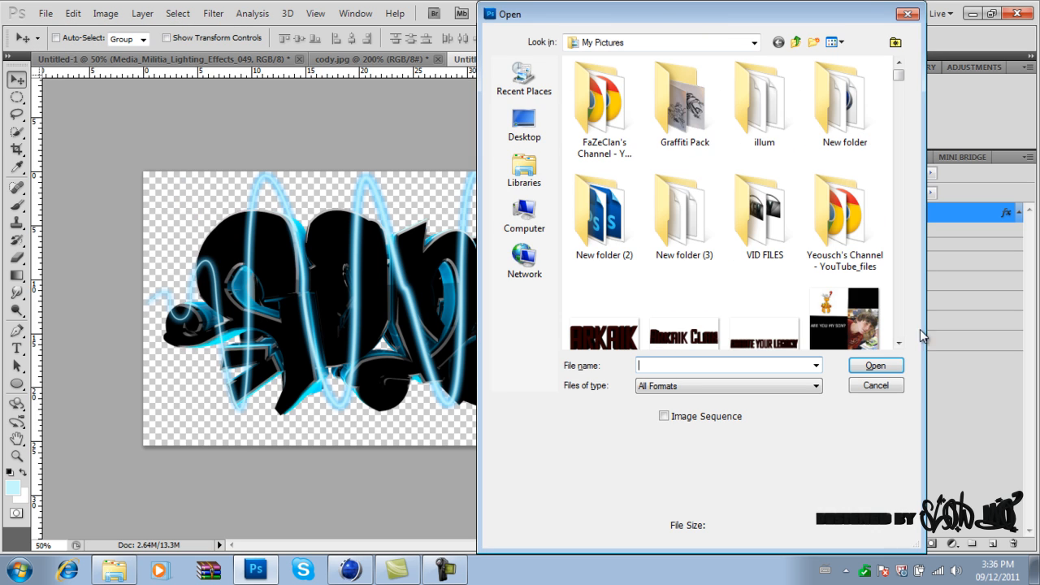
{"action": "left_click", "coordinate": [885, 388]}
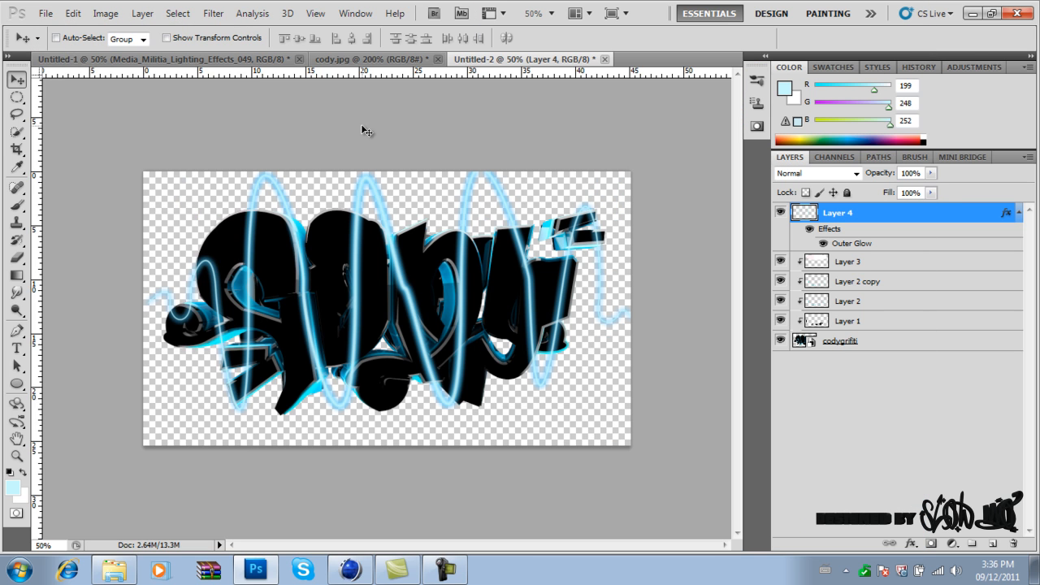
{"action": "left_click", "coordinate": [48, 14]}
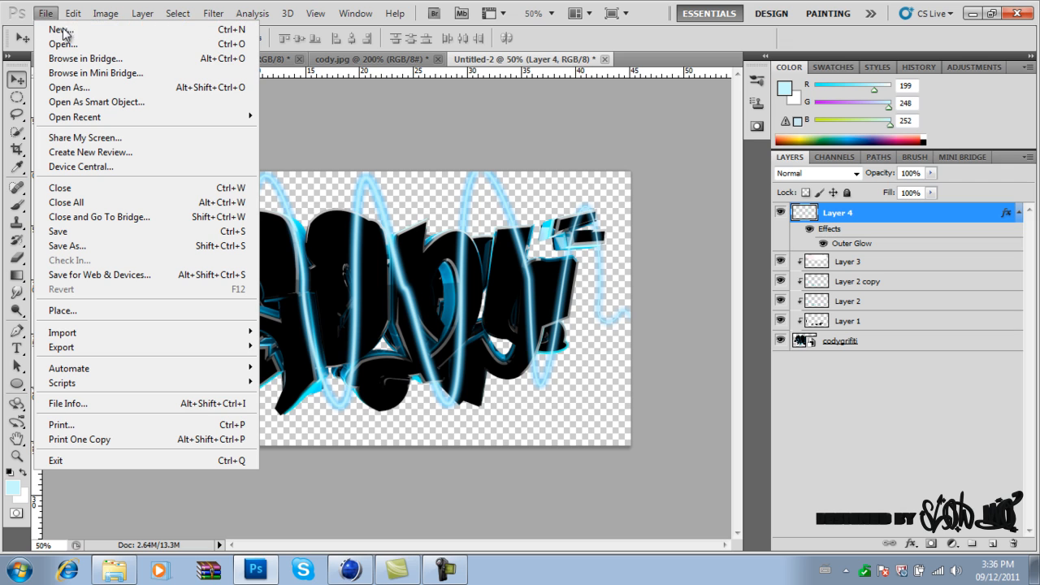
{"action": "left_click", "coordinate": [63, 30]}
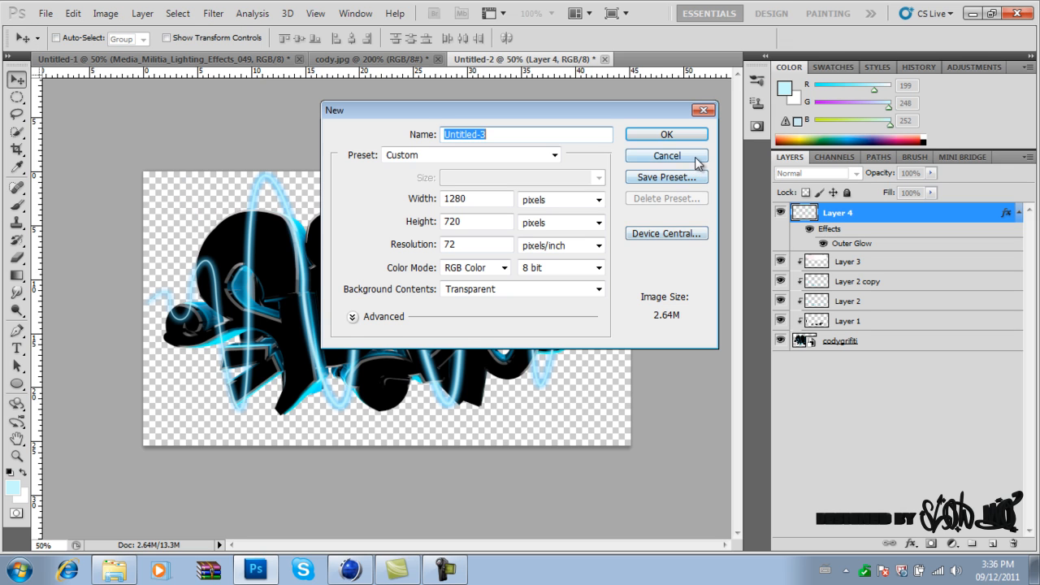
{"action": "left_click", "coordinate": [699, 159]}
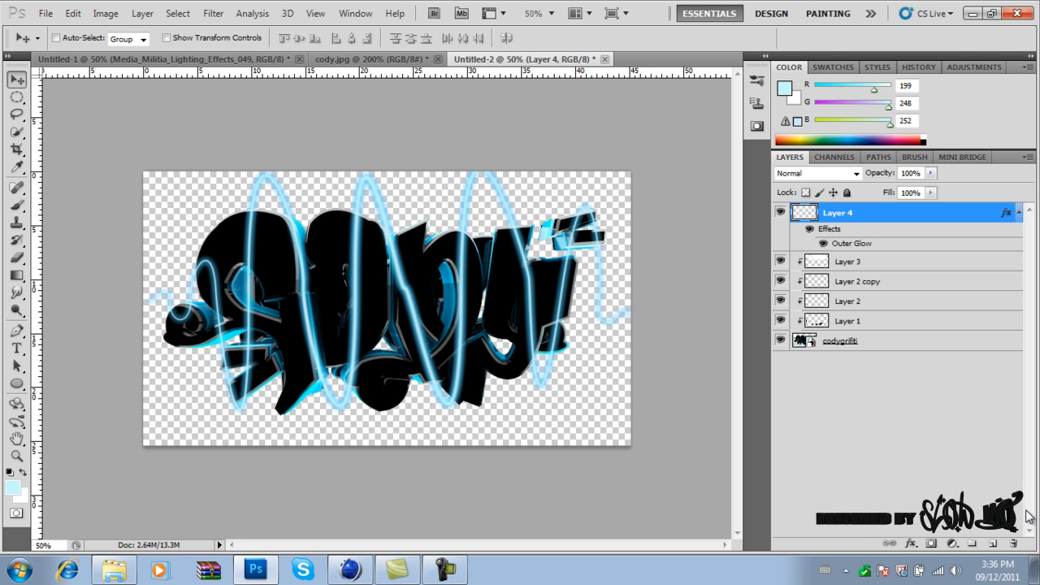
Add a new layer beneath the codygrifiti layer and set the foreground colour to black, RGB 0, 0, 0.
{"action": "left_click", "coordinate": [992, 544]}
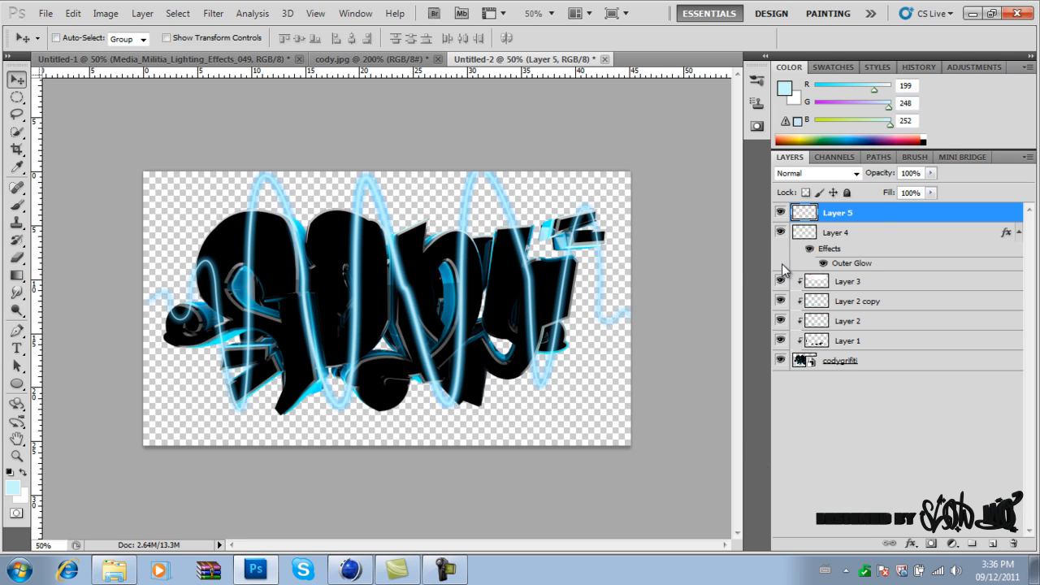
{"action": "left_click_drag", "start_coordinate": [880, 212], "coordinate": [883, 378]}
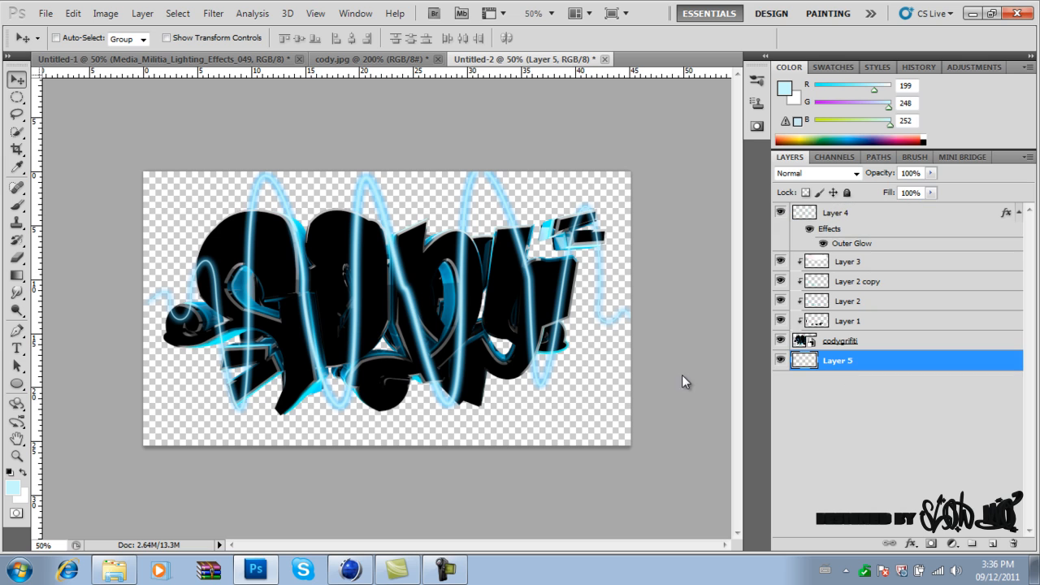
{"action": "left_click", "coordinate": [12, 487]}
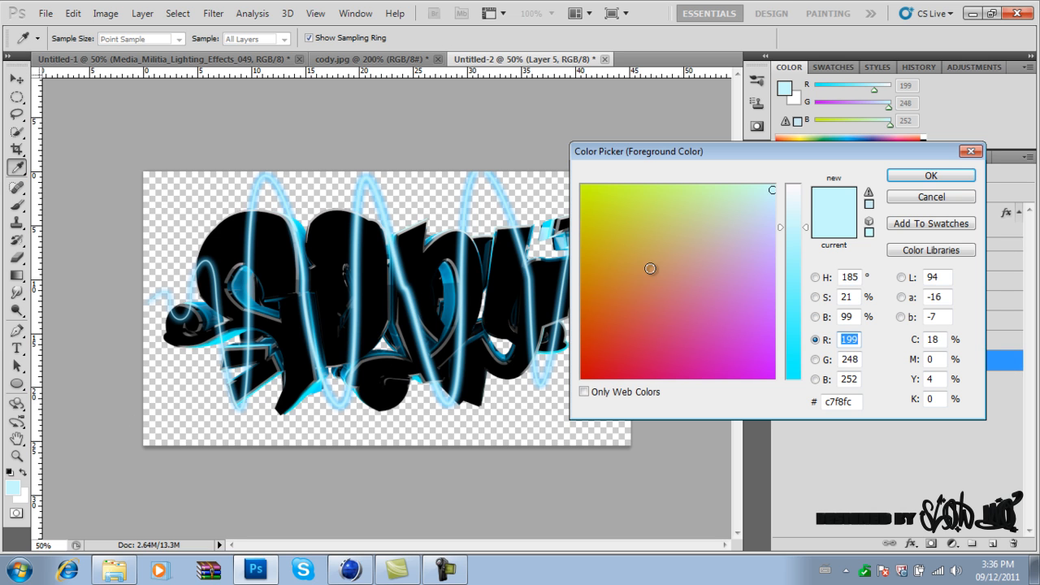
{"action": "left_click_drag", "start_coordinate": [650, 269], "coordinate": [567, 434]}
{"action": "type", "text": "0"}
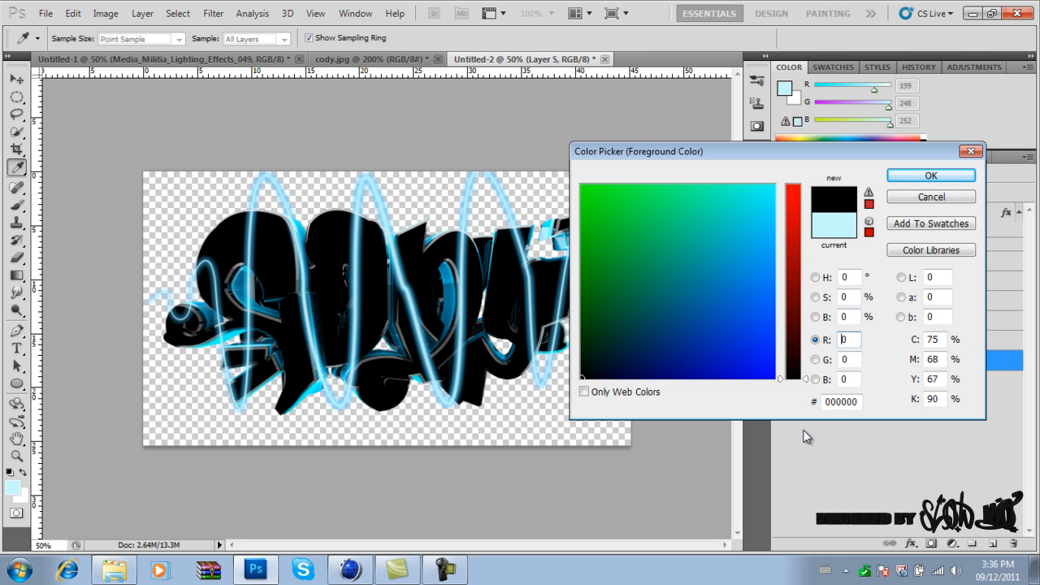
{"action": "left_click", "coordinate": [969, 153]}
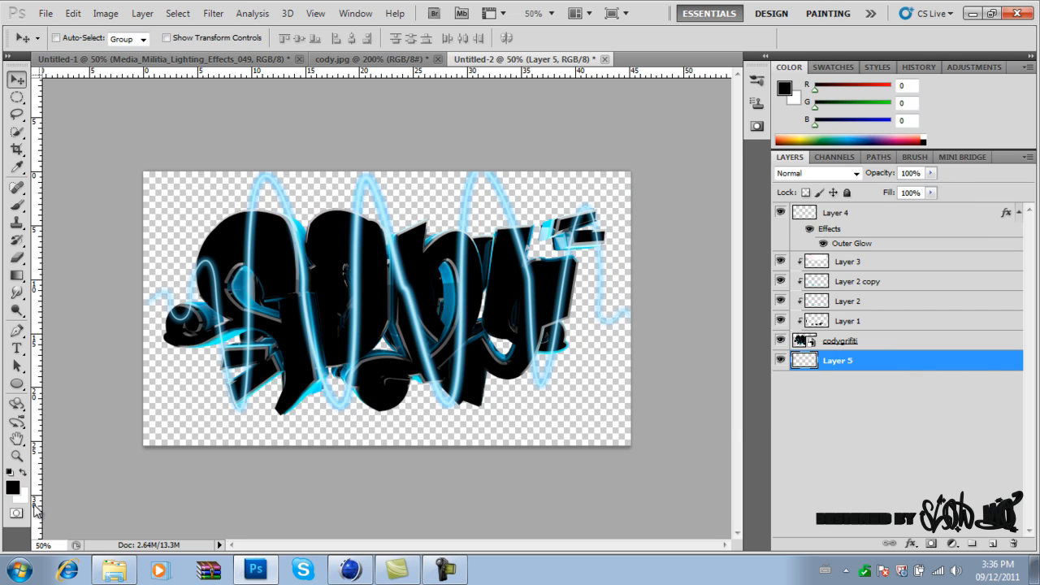
Set the background colour to black, #000000.
{"action": "left_click", "coordinate": [23, 495]}
{"action": "left_click_drag", "start_coordinate": [682, 258], "coordinate": [531, 464]}
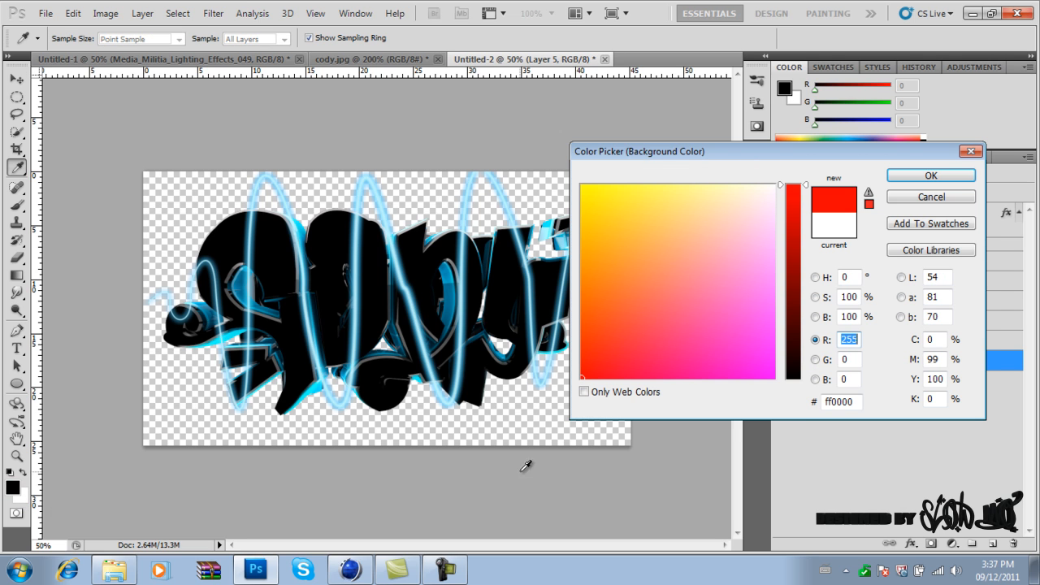
{"action": "left_click", "coordinate": [798, 311]}
{"action": "left_click_drag", "start_coordinate": [797, 325], "coordinate": [808, 390]}
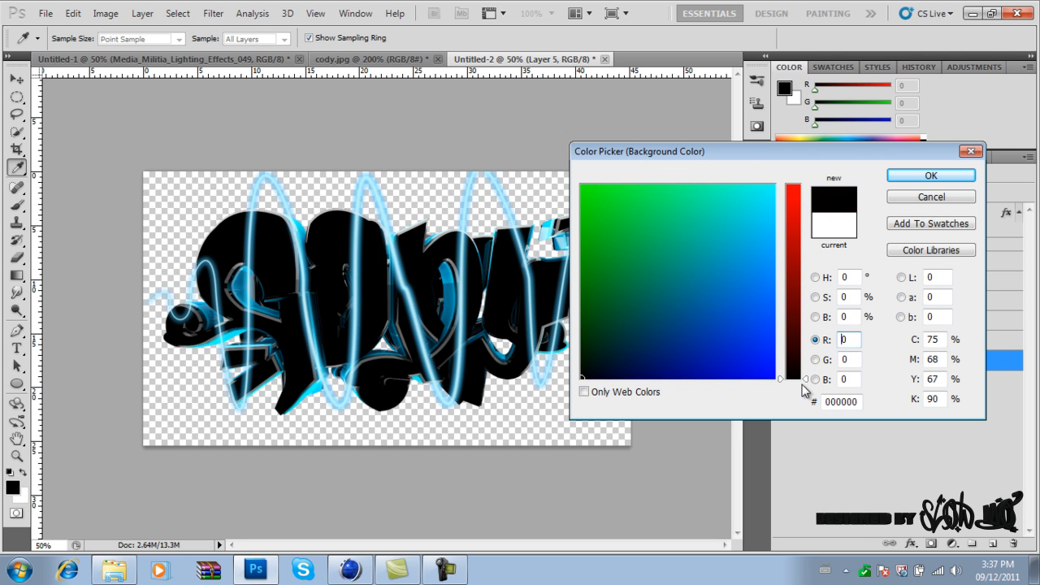
{"action": "left_click", "coordinate": [932, 178]}
{"action": "key", "text": "v"}
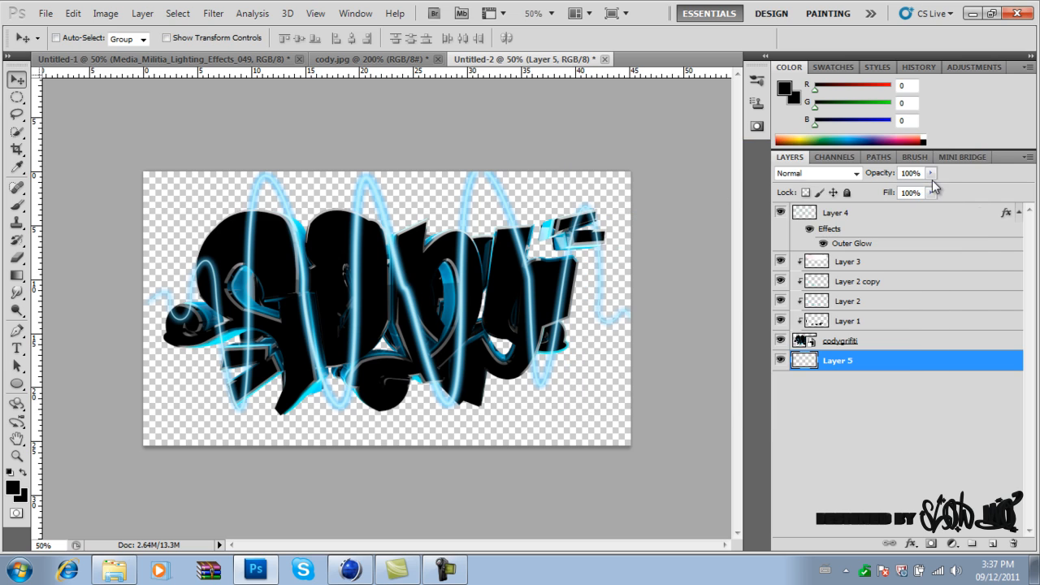
Fill the bottom layer with solid black using the Gradient tool, and return to the Move tool.
{"action": "left_click", "coordinate": [16, 275]}
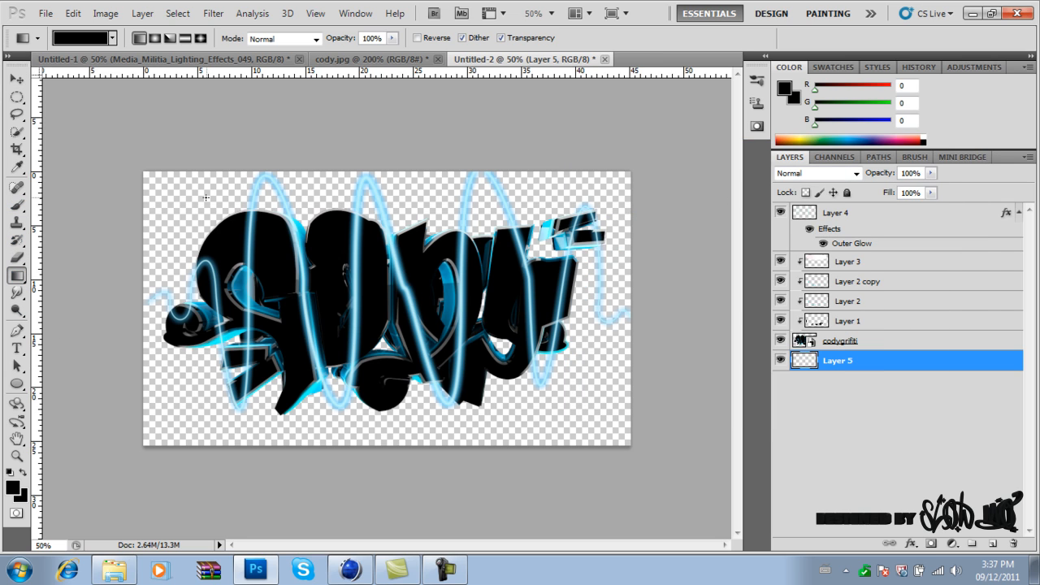
{"action": "left_click_drag", "start_coordinate": [205, 198], "coordinate": [280, 313]}
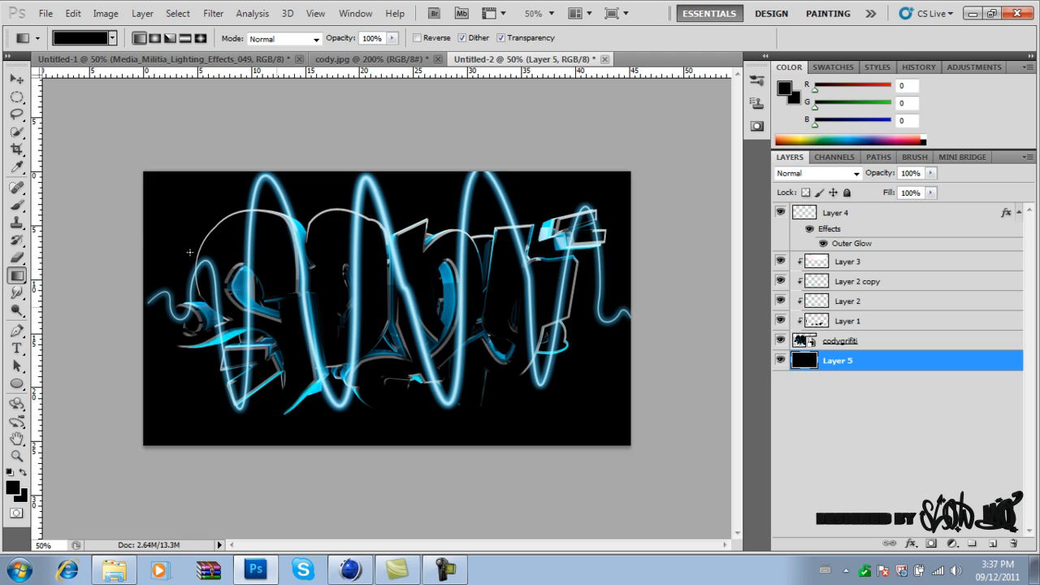
{"action": "left_click", "coordinate": [17, 79]}
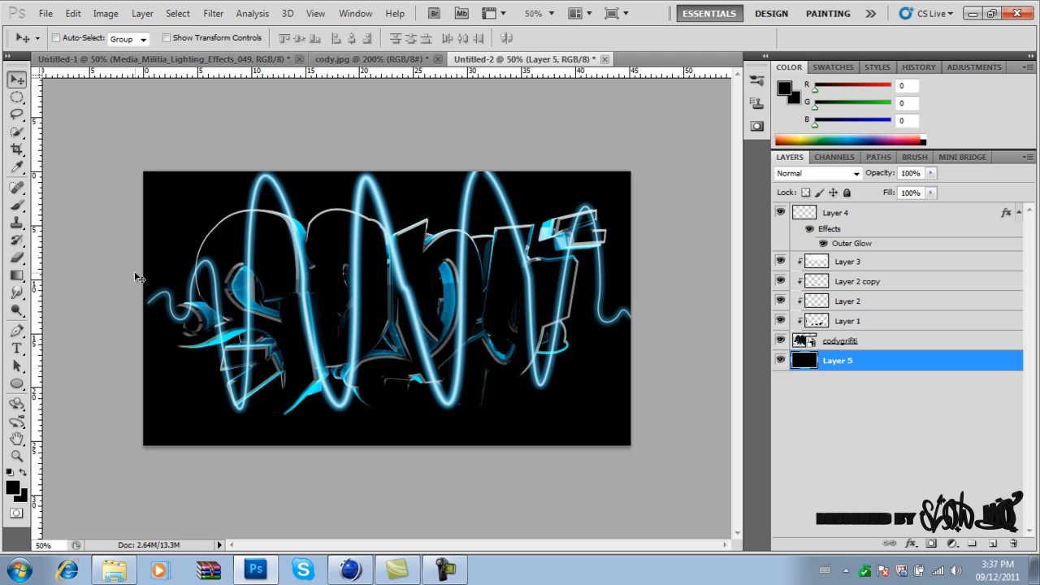
Activate the Eraser on the glowing line's layer, with a softened 38 px tip and 100% flow.
{"action": "left_click", "coordinate": [883, 227]}
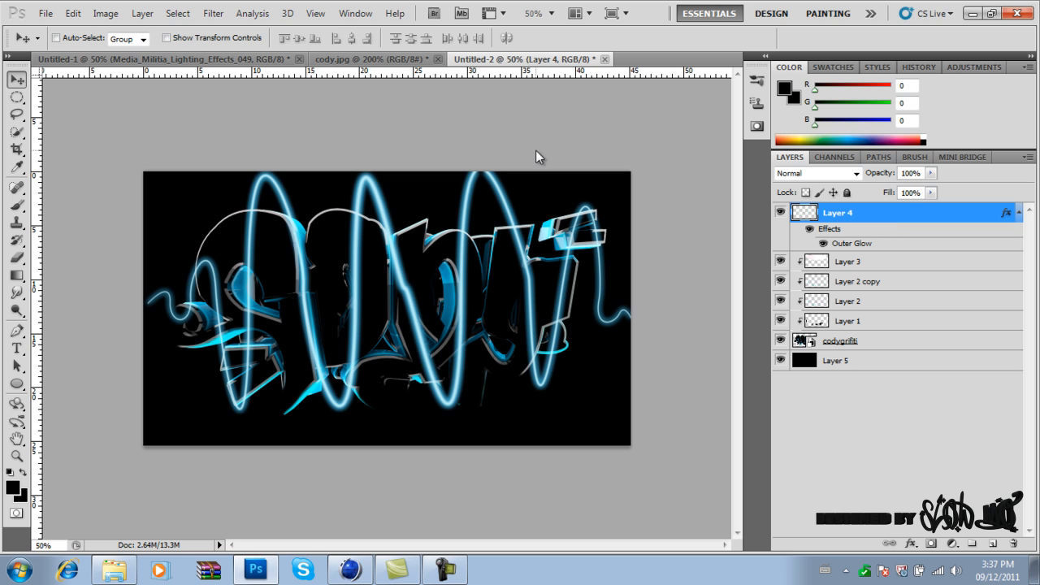
{"action": "left_click", "coordinate": [17, 258]}
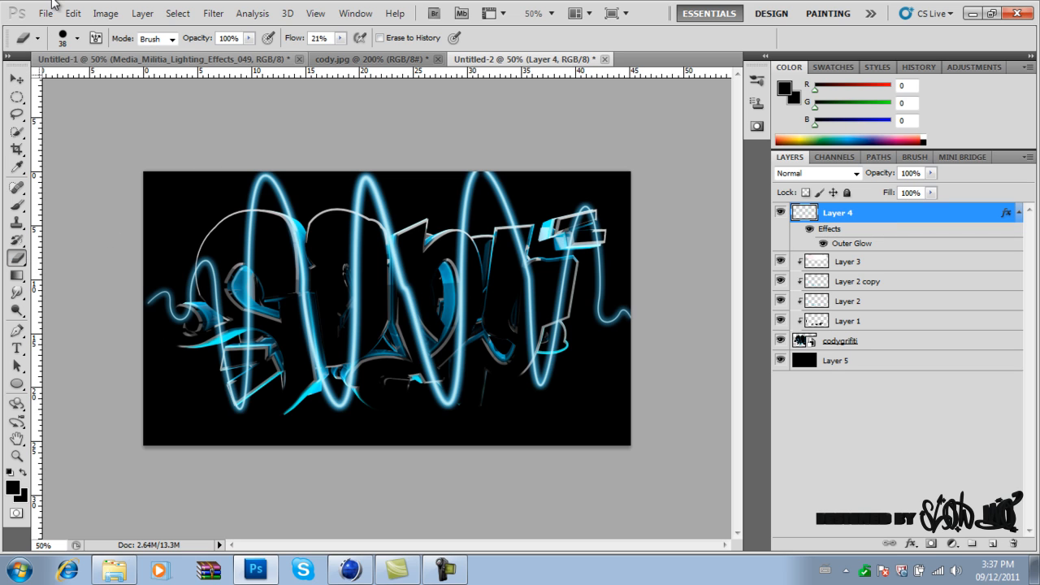
{"action": "left_click", "coordinate": [78, 38]}
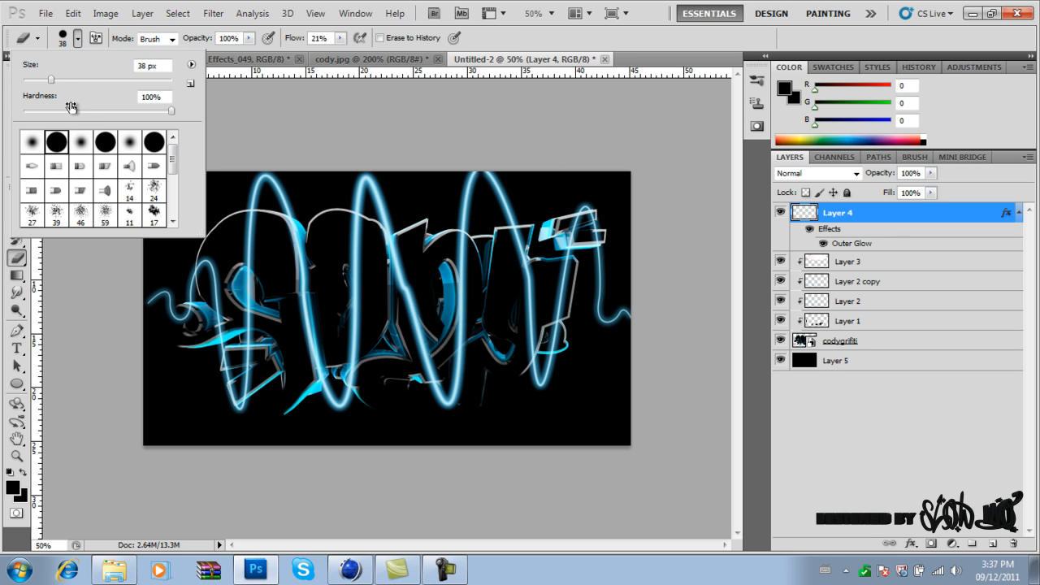
{"action": "left_click_drag", "start_coordinate": [68, 111], "coordinate": [65, 112]}
{"action": "left_click", "coordinate": [332, 131]}
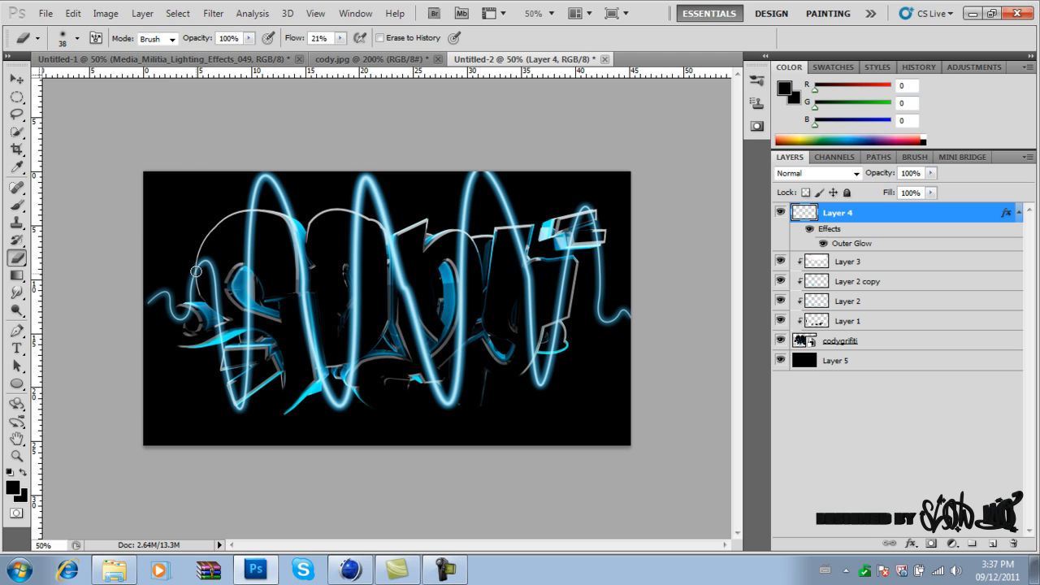
{"action": "left_click", "coordinate": [340, 37]}
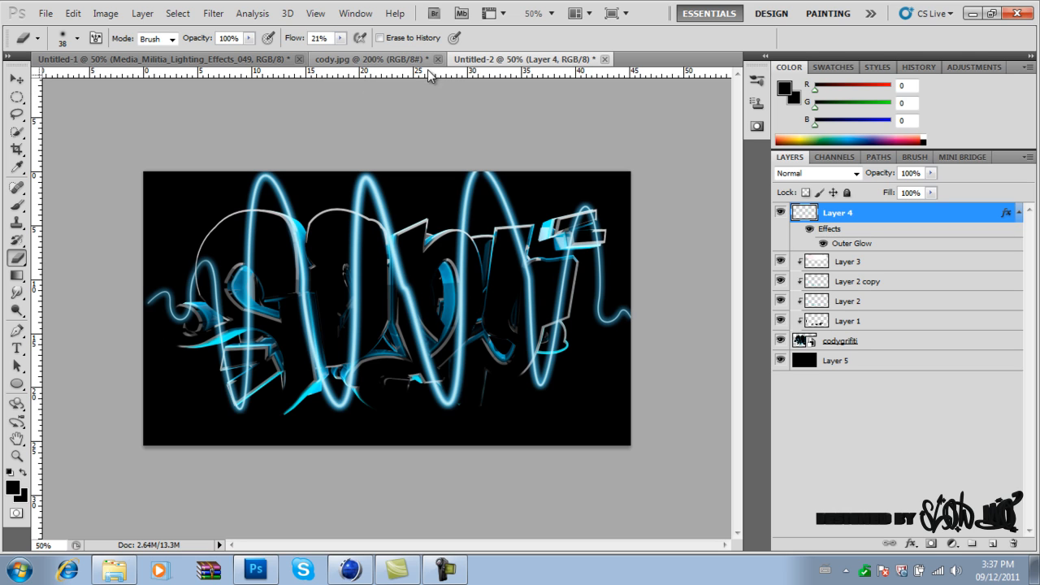
{"action": "left_click", "coordinate": [344, 47]}
{"action": "left_click", "coordinate": [339, 37]}
{"action": "left_click_drag", "start_coordinate": [342, 53], "coordinate": [438, 58]}
Erase the downward strokes of the glowing line where they cross the letters so it weaves behind the lettering, and return to the Move tool.
{"action": "left_click", "coordinate": [205, 266]}
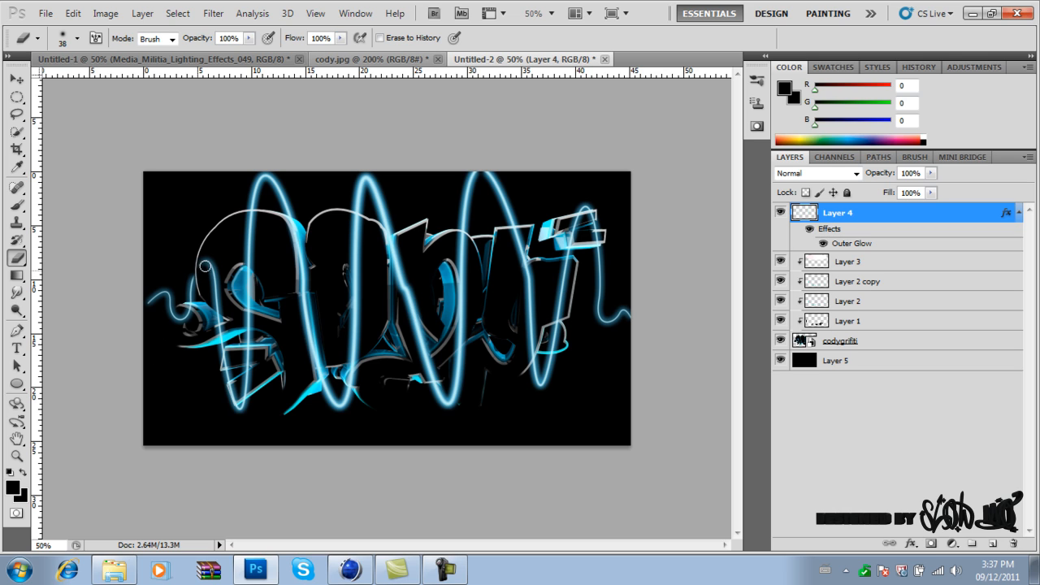
{"action": "left_click_drag", "start_coordinate": [208, 265], "coordinate": [221, 349]}
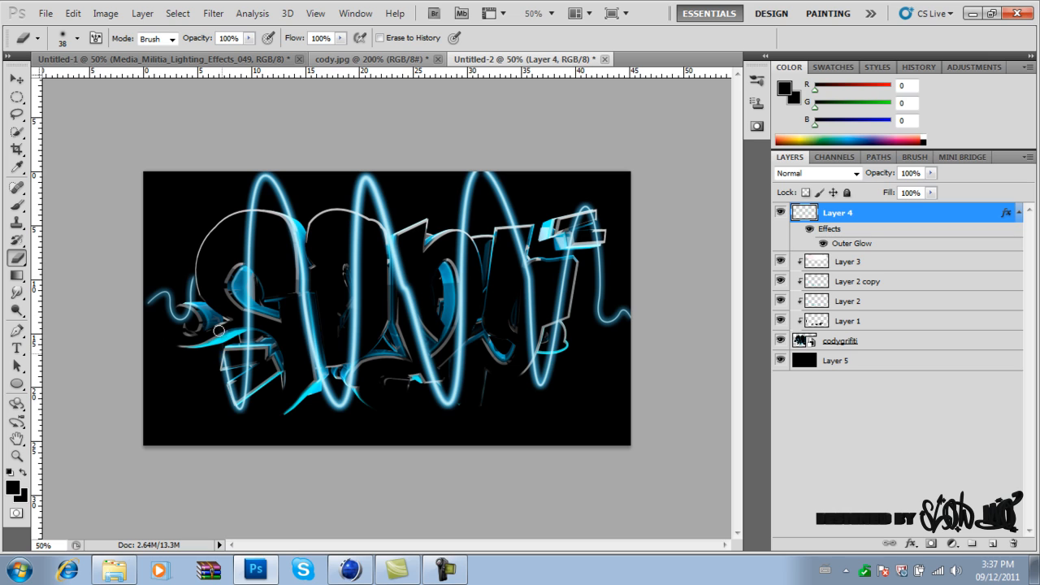
{"action": "left_click_drag", "start_coordinate": [290, 217], "coordinate": [318, 376]}
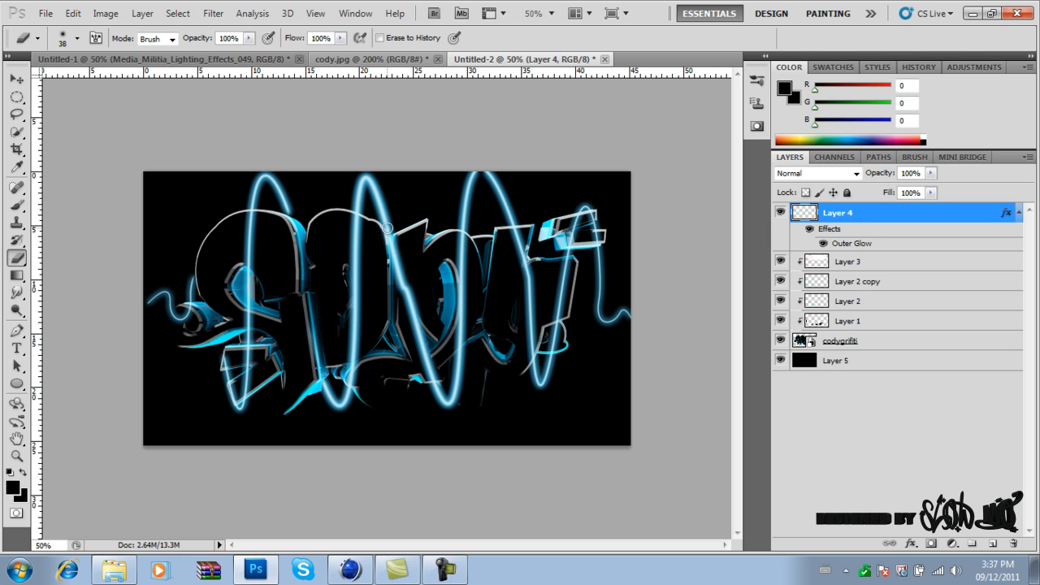
{"action": "left_click_drag", "start_coordinate": [387, 219], "coordinate": [419, 336]}
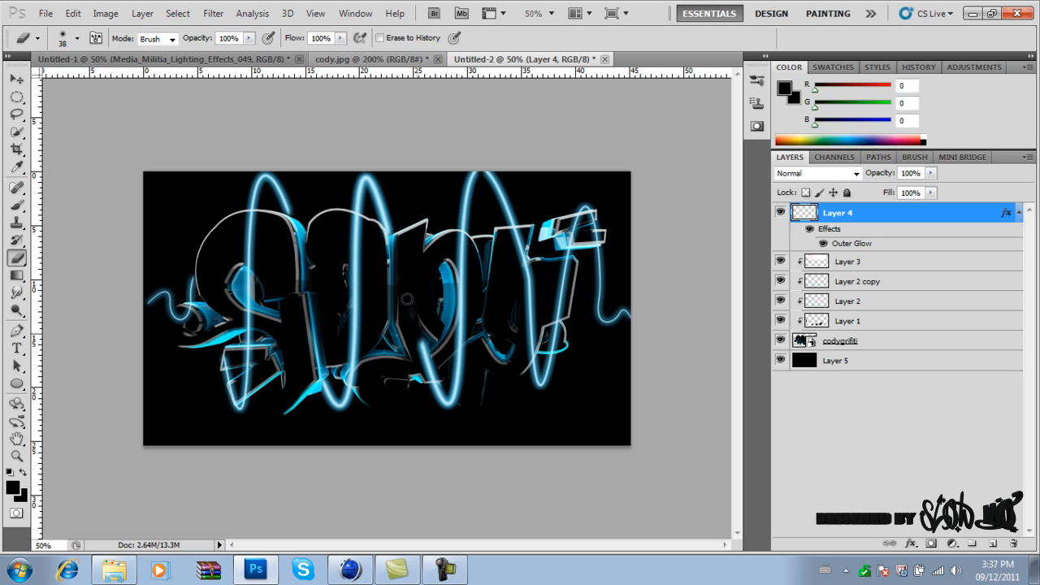
{"action": "left_click_drag", "start_coordinate": [401, 261], "coordinate": [432, 377]}
{"action": "mouse_move", "coordinate": [515, 229]}
{"action": "left_mouse_down"}
{"action": "mouse_move", "coordinate": [533, 306]}
{"action": "mouse_move", "coordinate": [530, 268]}
{"action": "mouse_move", "coordinate": [526, 362]}
{"action": "mouse_move", "coordinate": [599, 232]}
{"action": "left_mouse_up"}
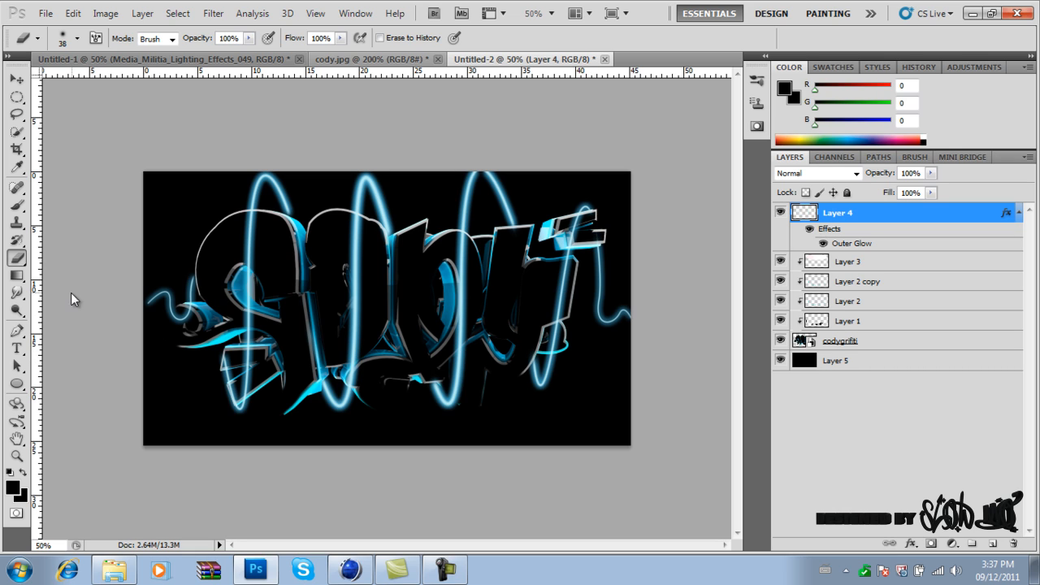
{"action": "left_click", "coordinate": [17, 79]}
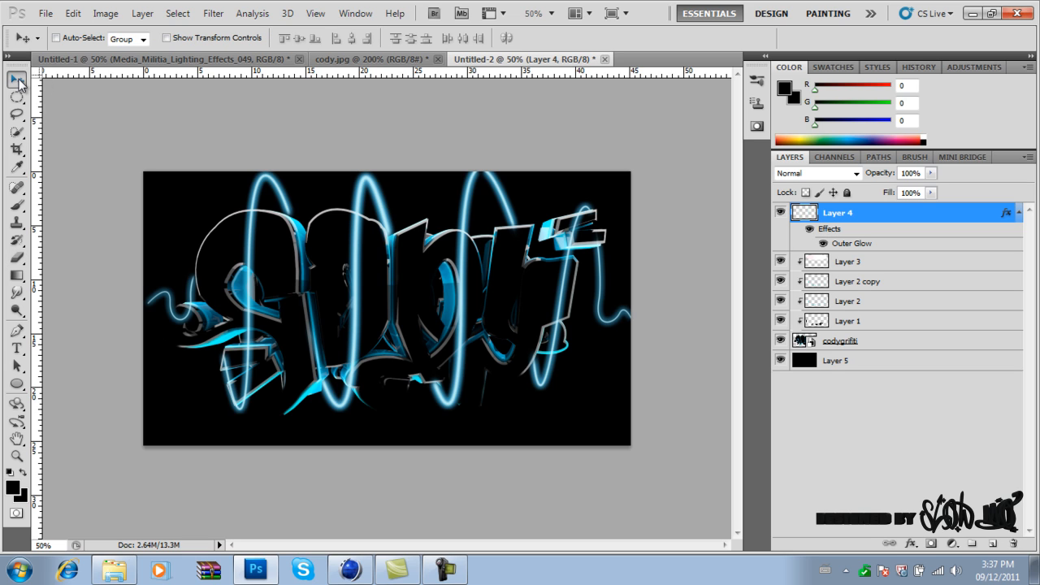